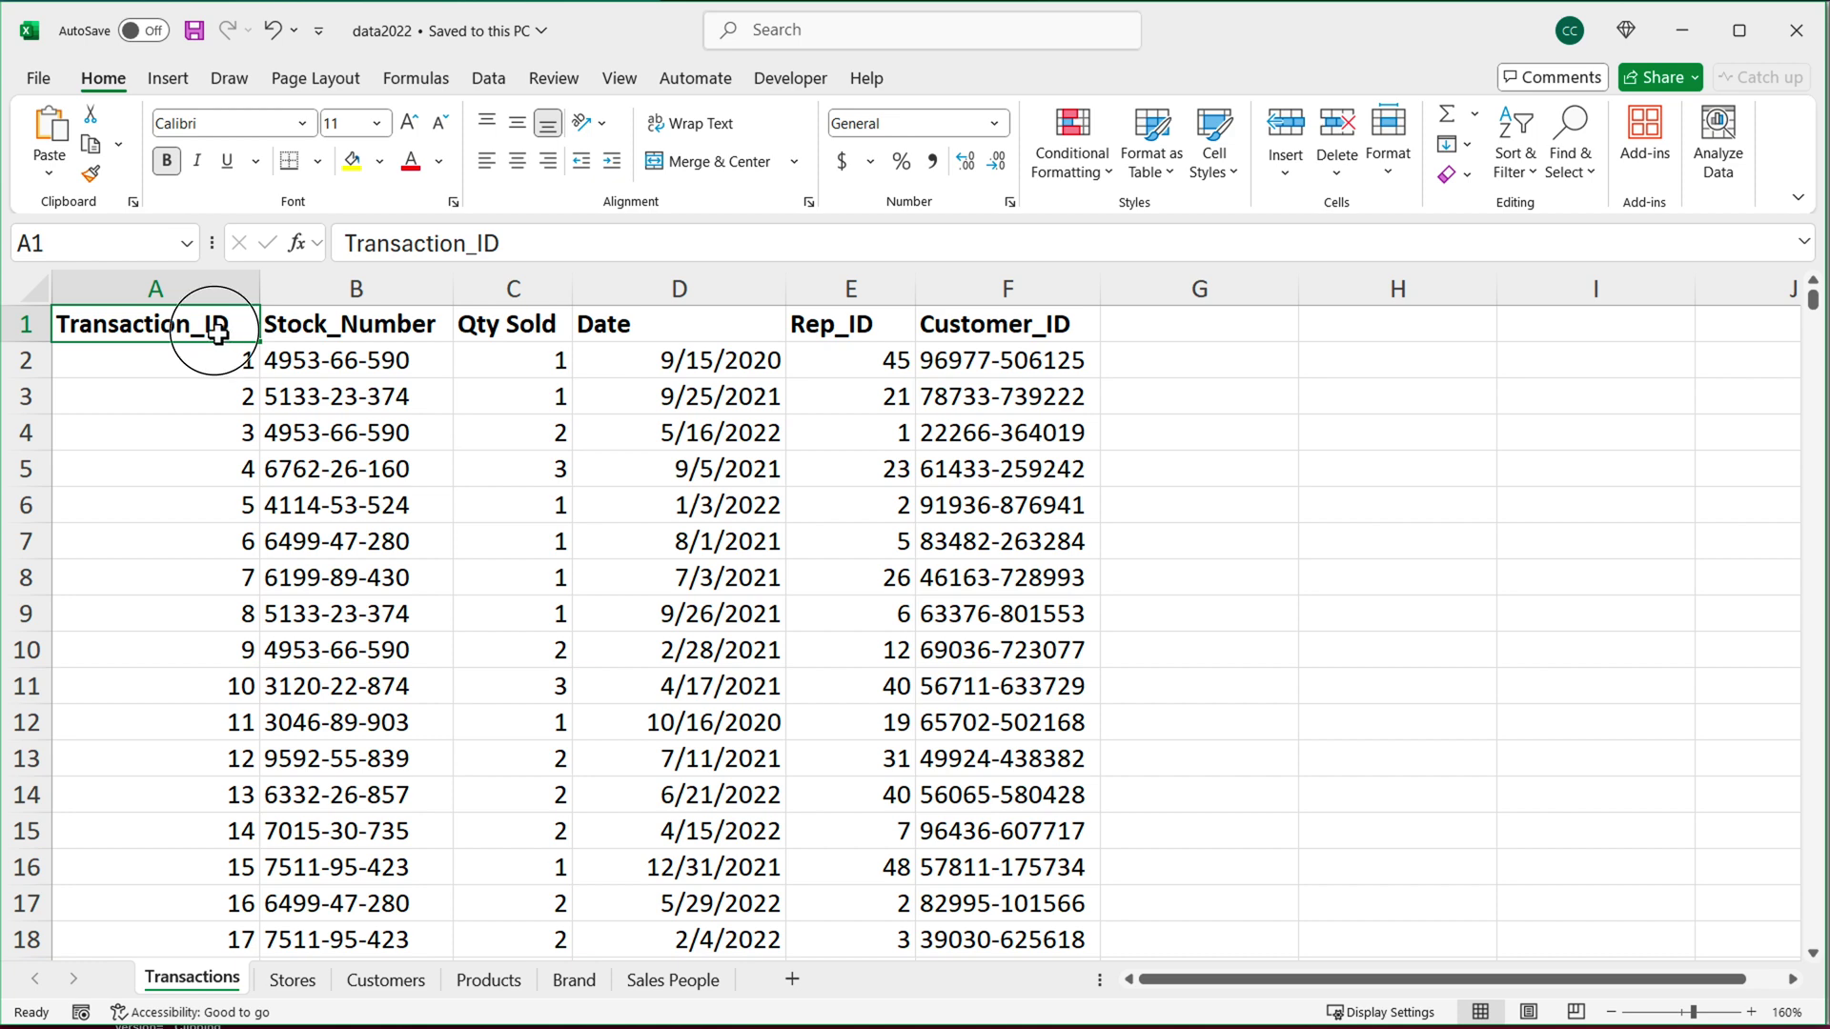
# - Examine the Transactions data and compare its Customer_ID column with the one on the Customers sheet
pyautogui.moveTo(220, 337); pyautogui.dragTo(932, 748)
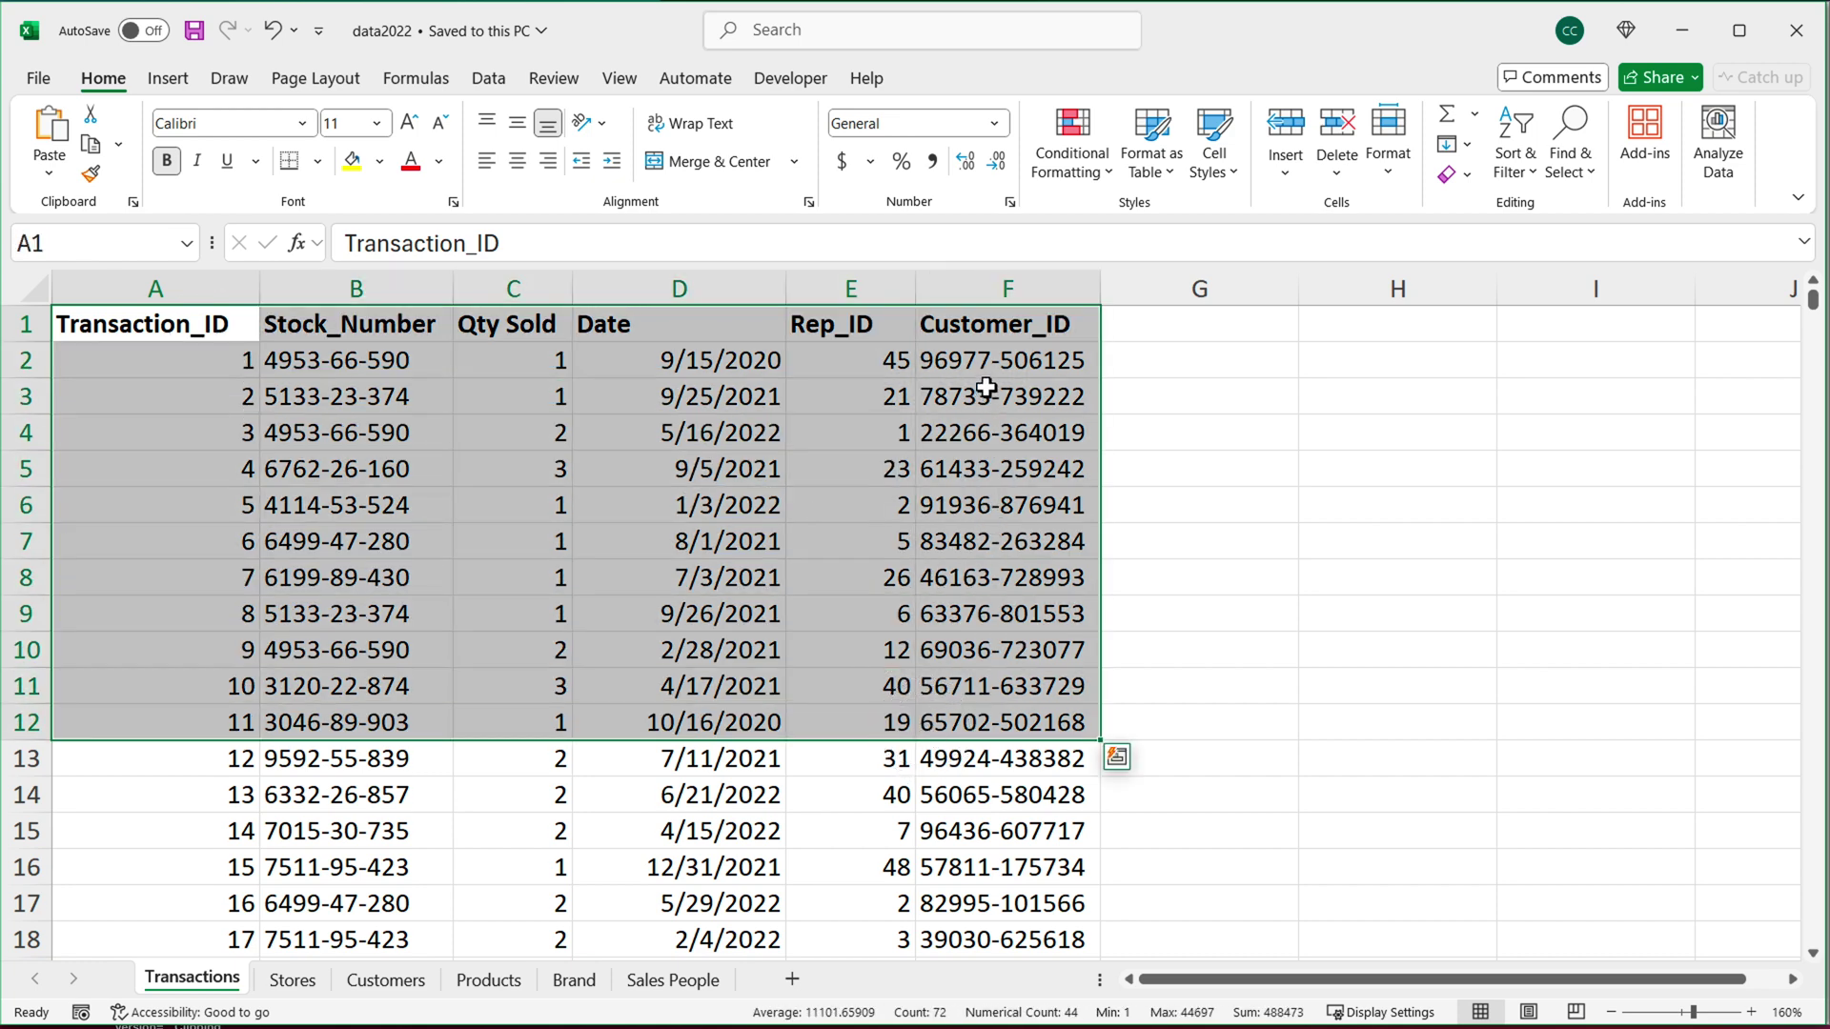
pyautogui.moveTo(986, 360); pyautogui.dragTo(989, 795)
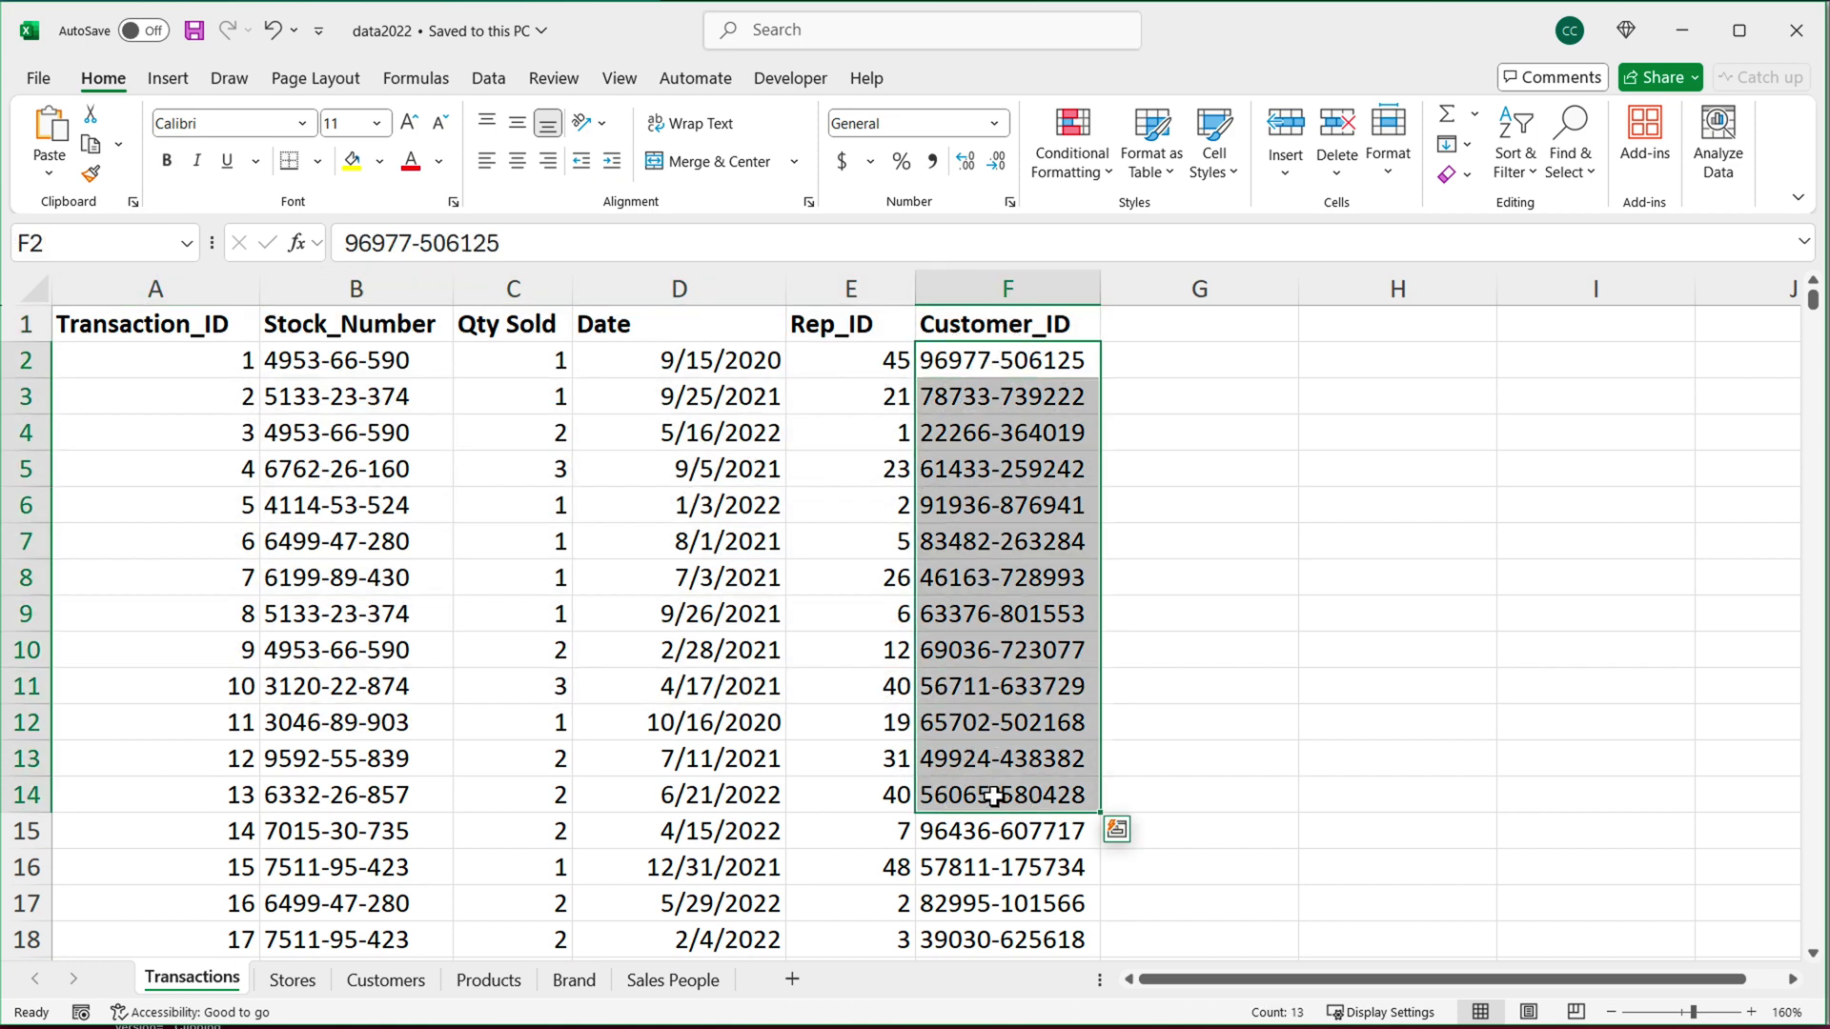
pyautogui.click(398, 985)
pyautogui.click(131, 340)
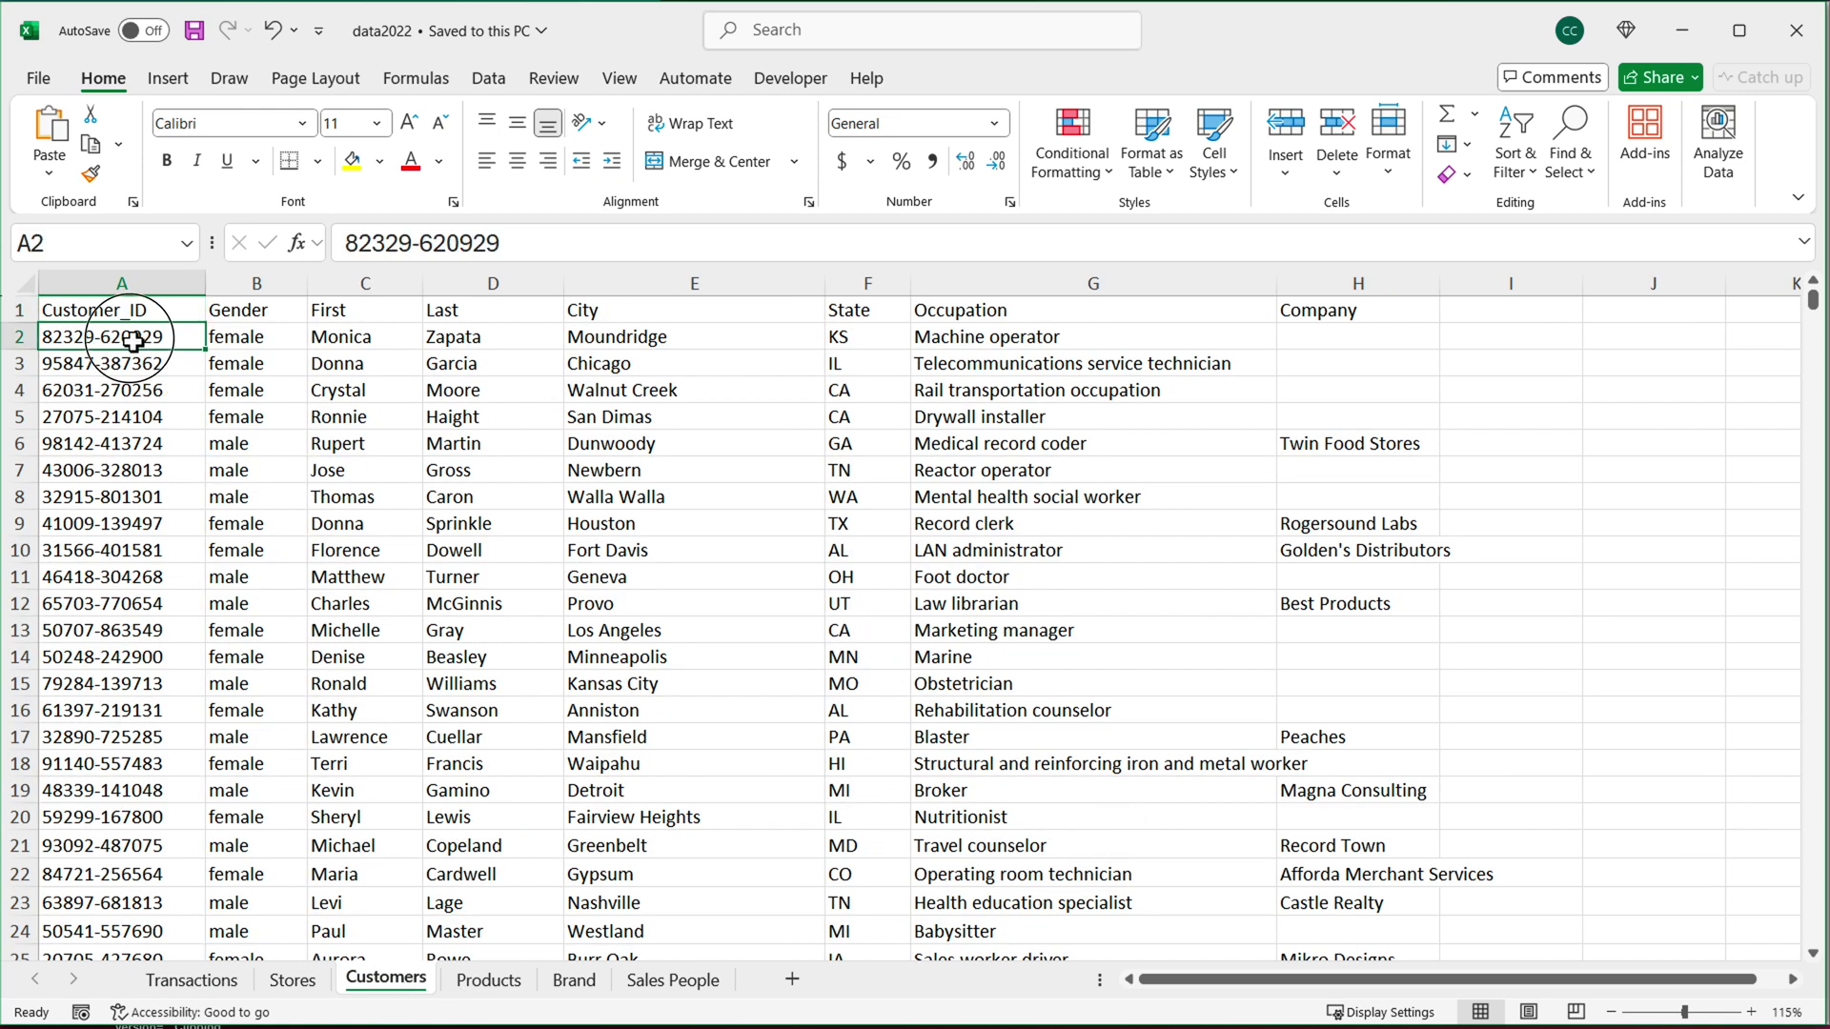
pyautogui.click(131, 309)
pyautogui.keyDown('ctrl'); pyautogui.scroll(4, 141, 353); pyautogui.keyUp('ctrl')
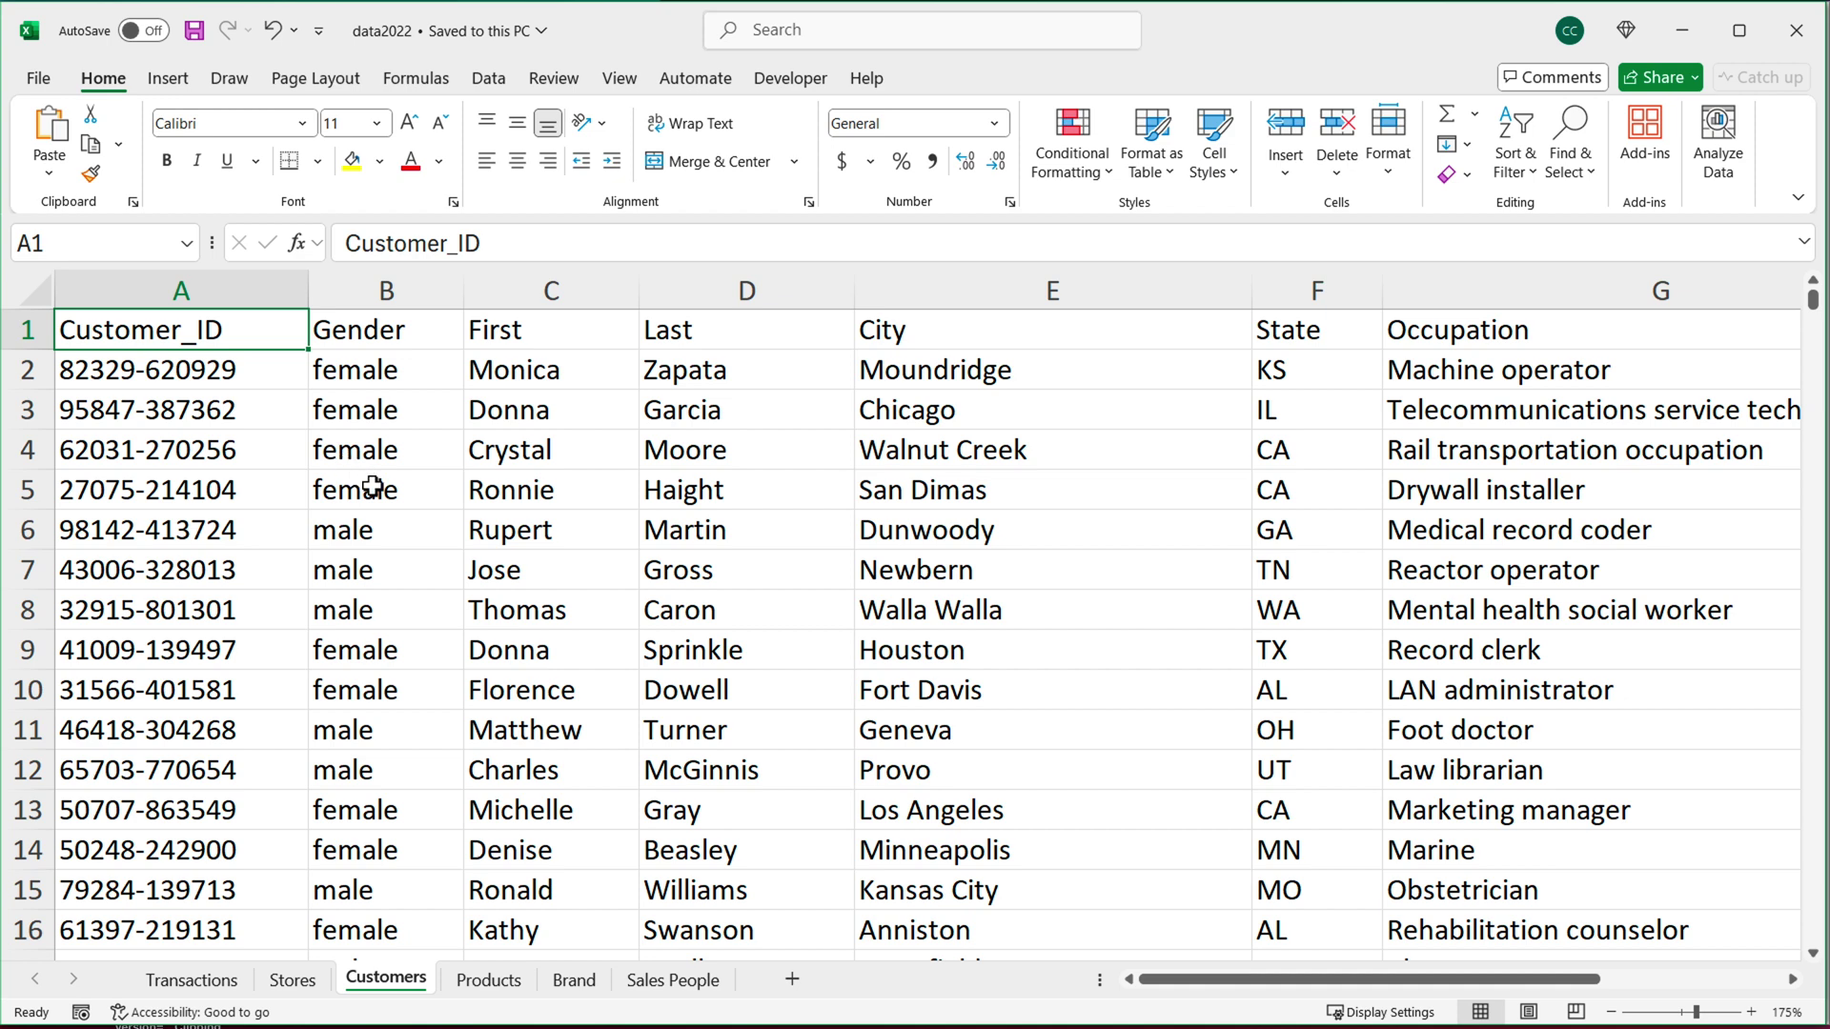
pyautogui.keyDown('ctrl'); pyautogui.scroll(-3, 371, 488); pyautogui.keyUp('ctrl')
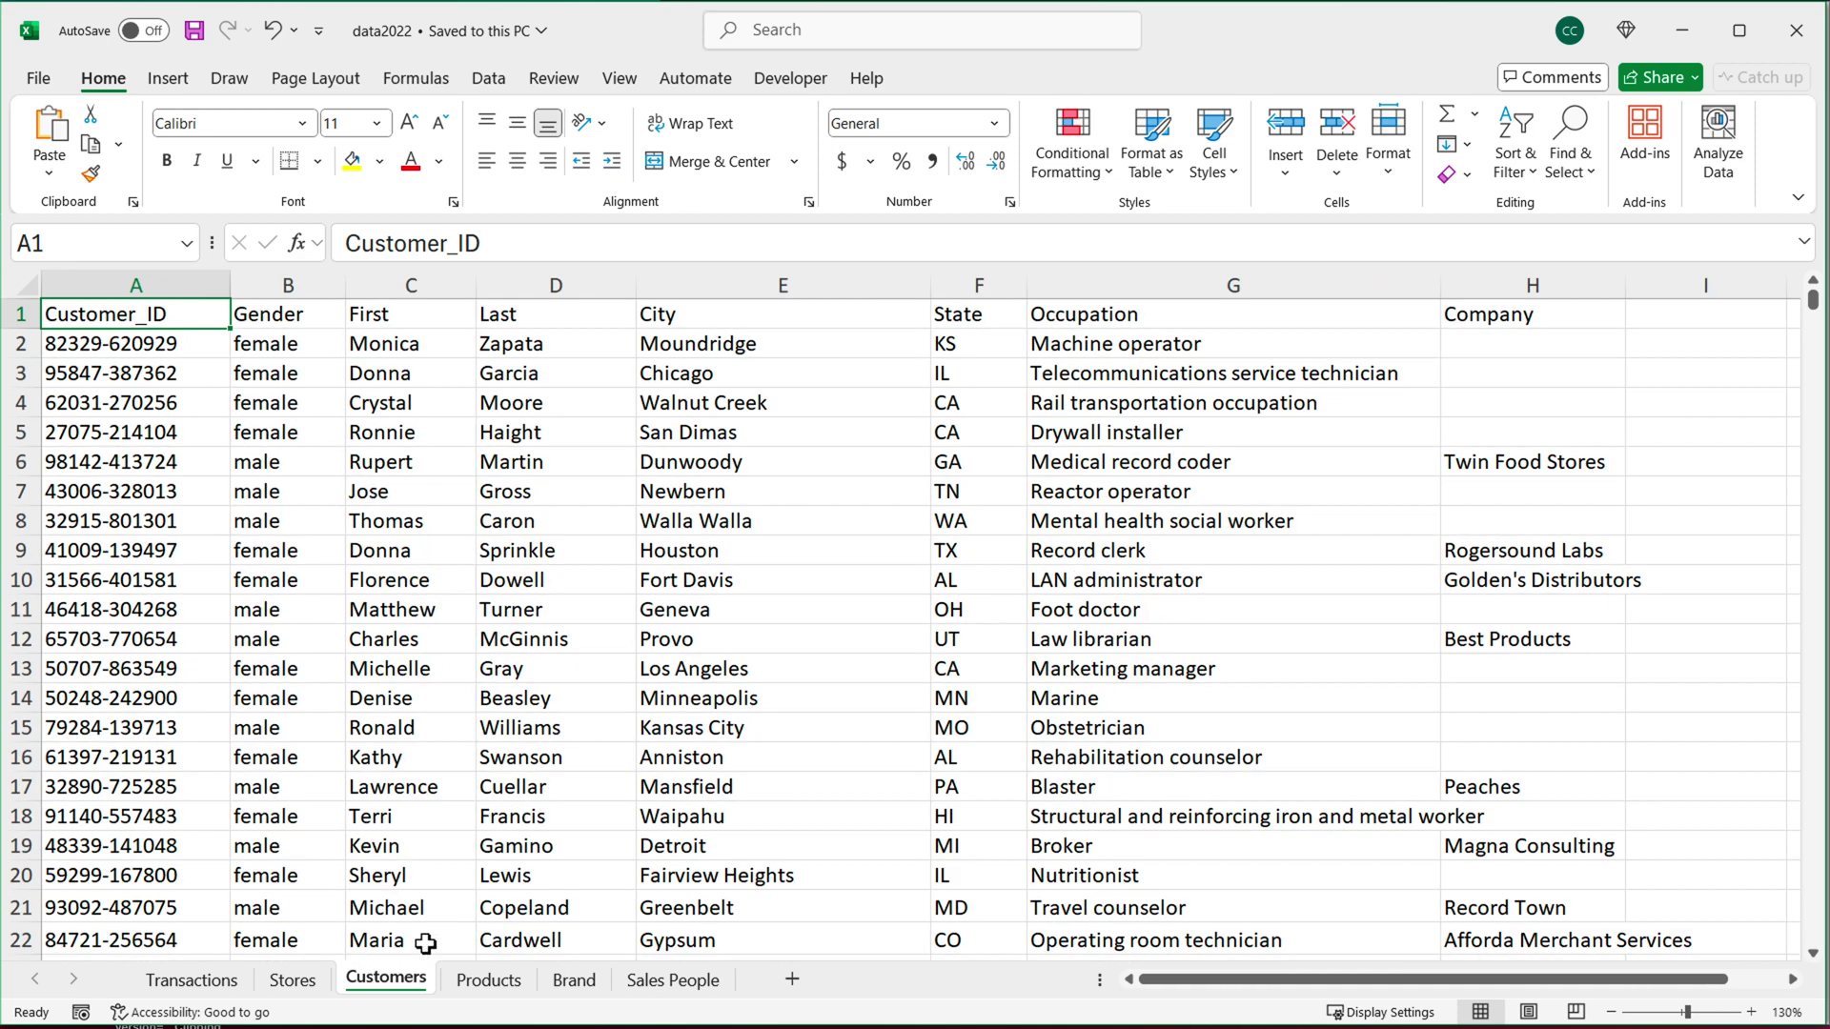
pyautogui.click(195, 979)
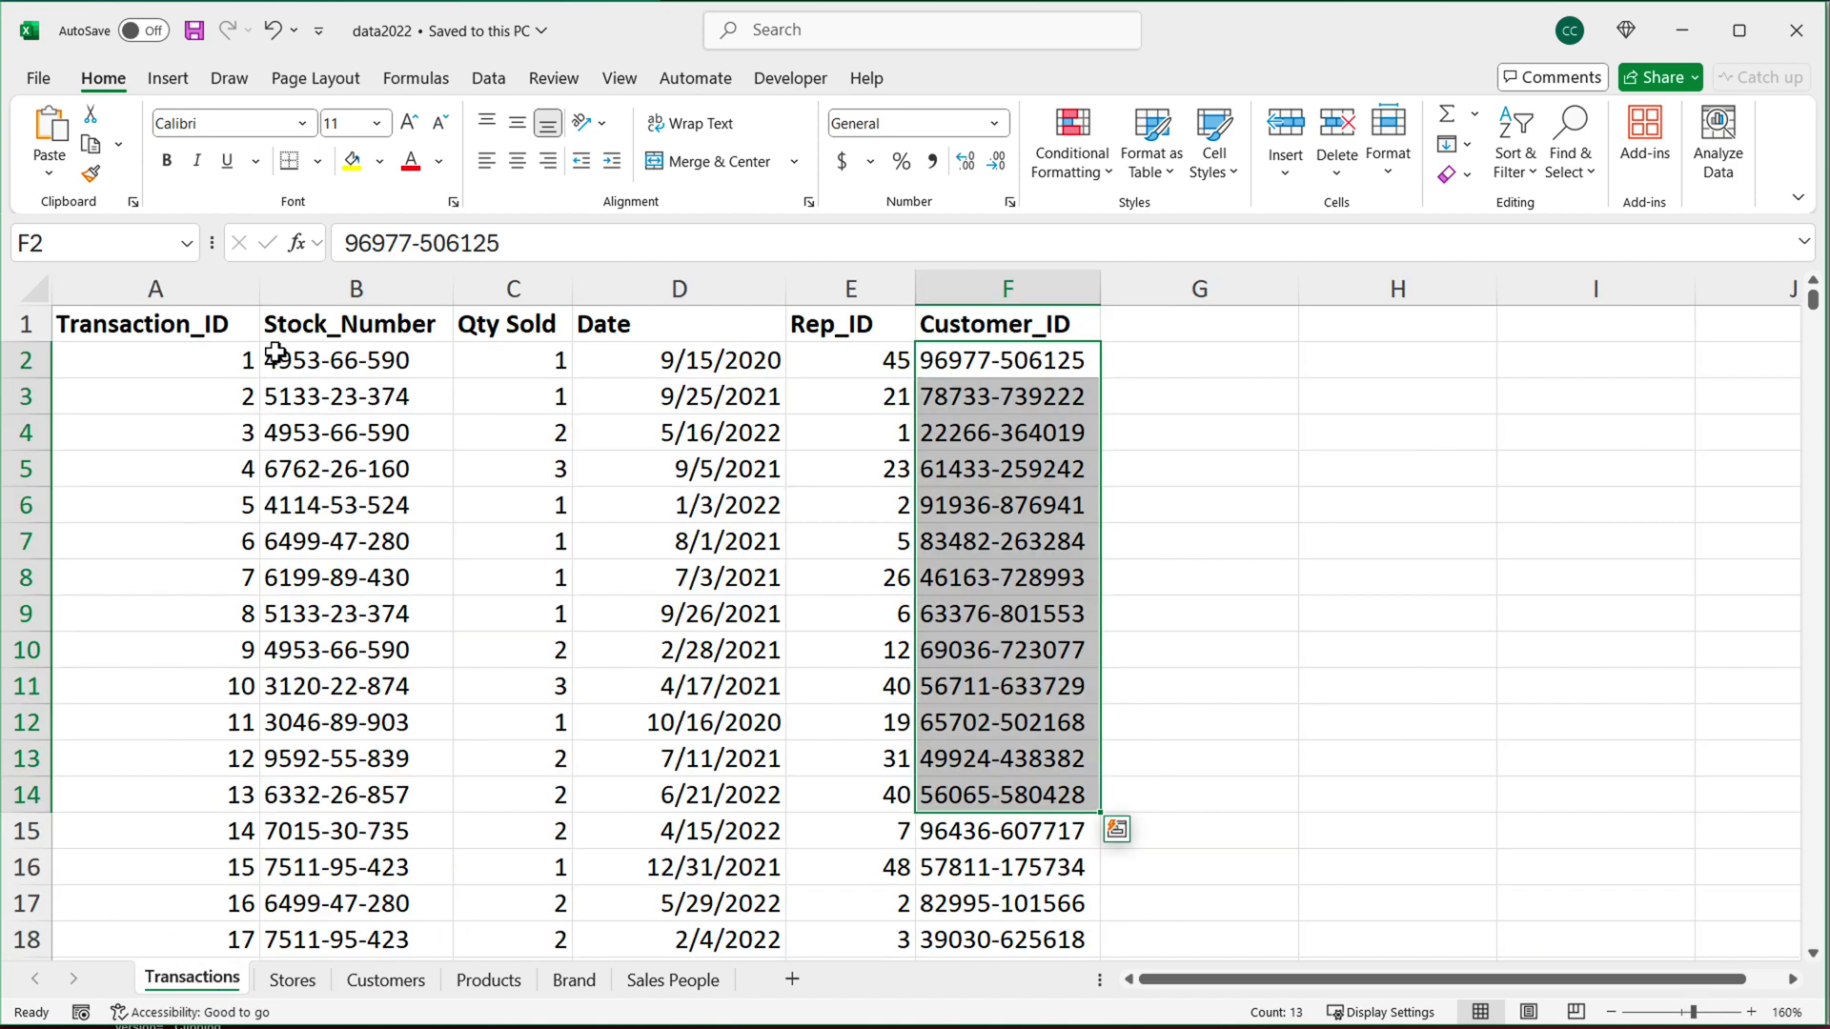
pyautogui.click(222, 335)
pyautogui.keyDown('ctrl'); pyautogui.scroll(1, 222, 335); pyautogui.keyUp('ctrl')
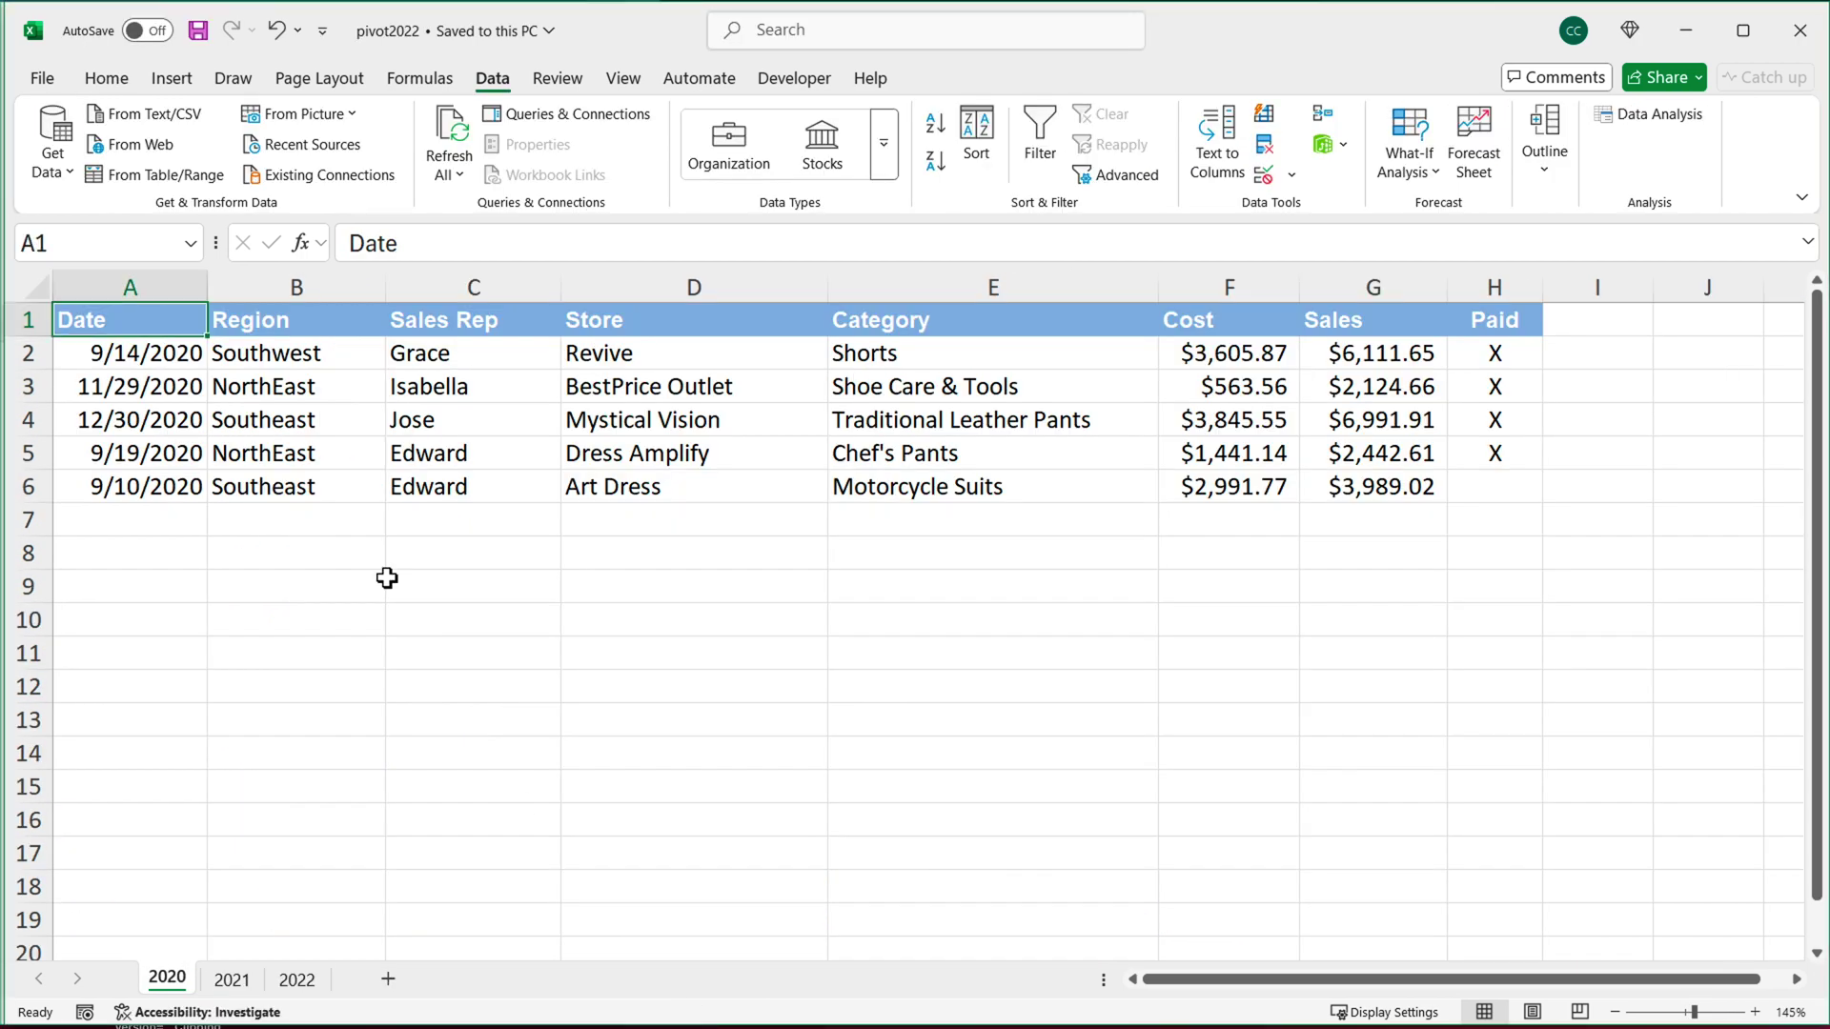
# - Compare the column layouts of the 2020, 2021 and 2022 sheets in the pivot2022 workbook
pyautogui.click(234, 982)
pyautogui.click(297, 982)
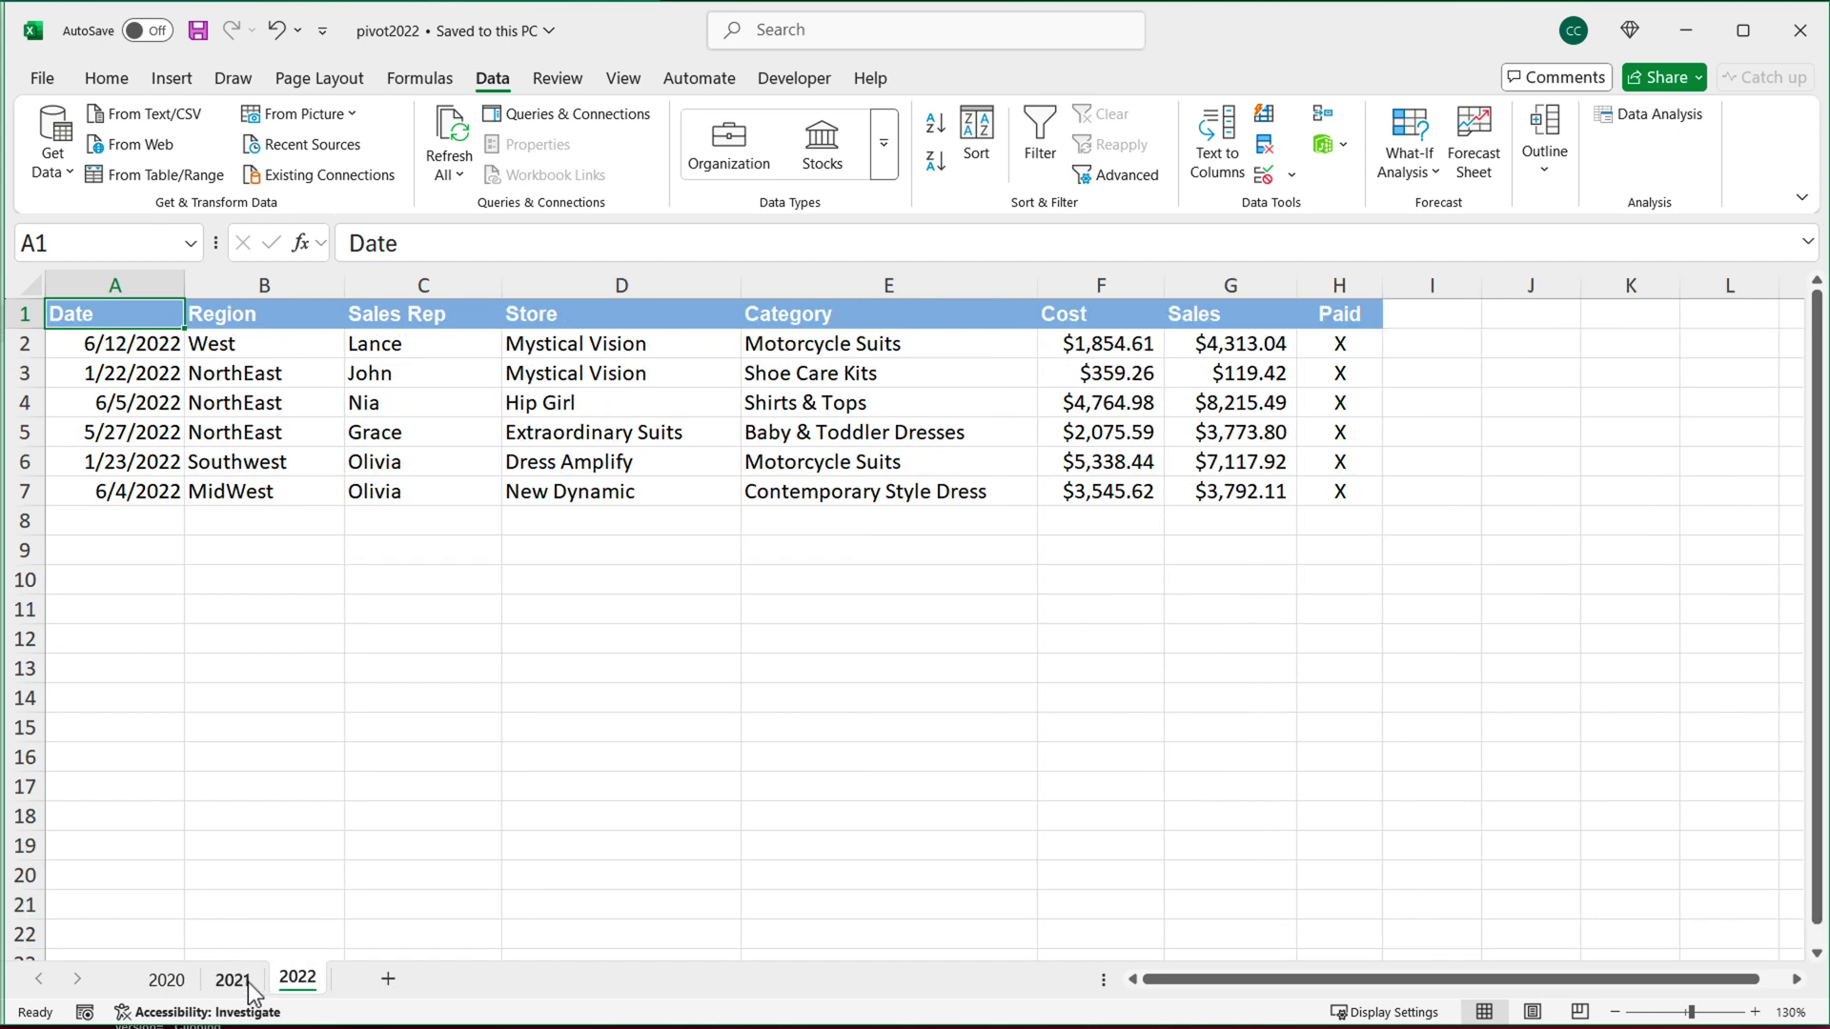
pyautogui.click(243, 982)
pyautogui.click(167, 982)
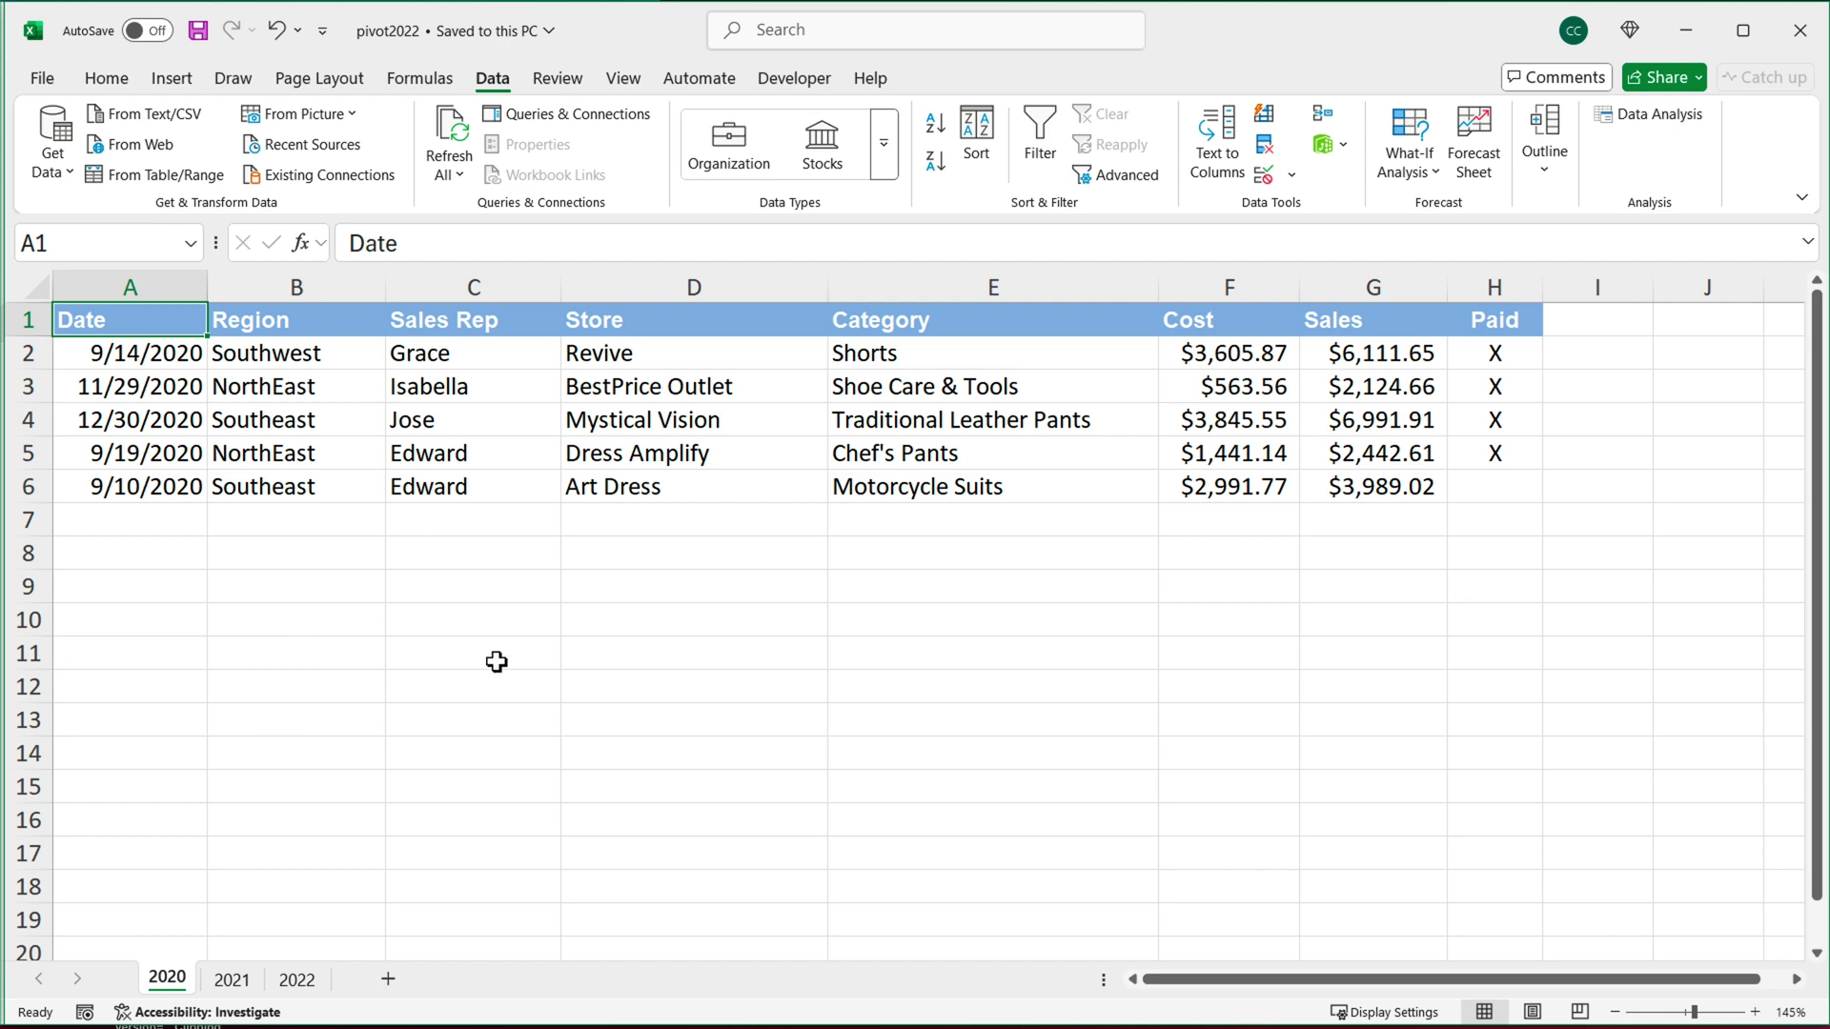
pyautogui.click(249, 979)
pyautogui.click(295, 980)
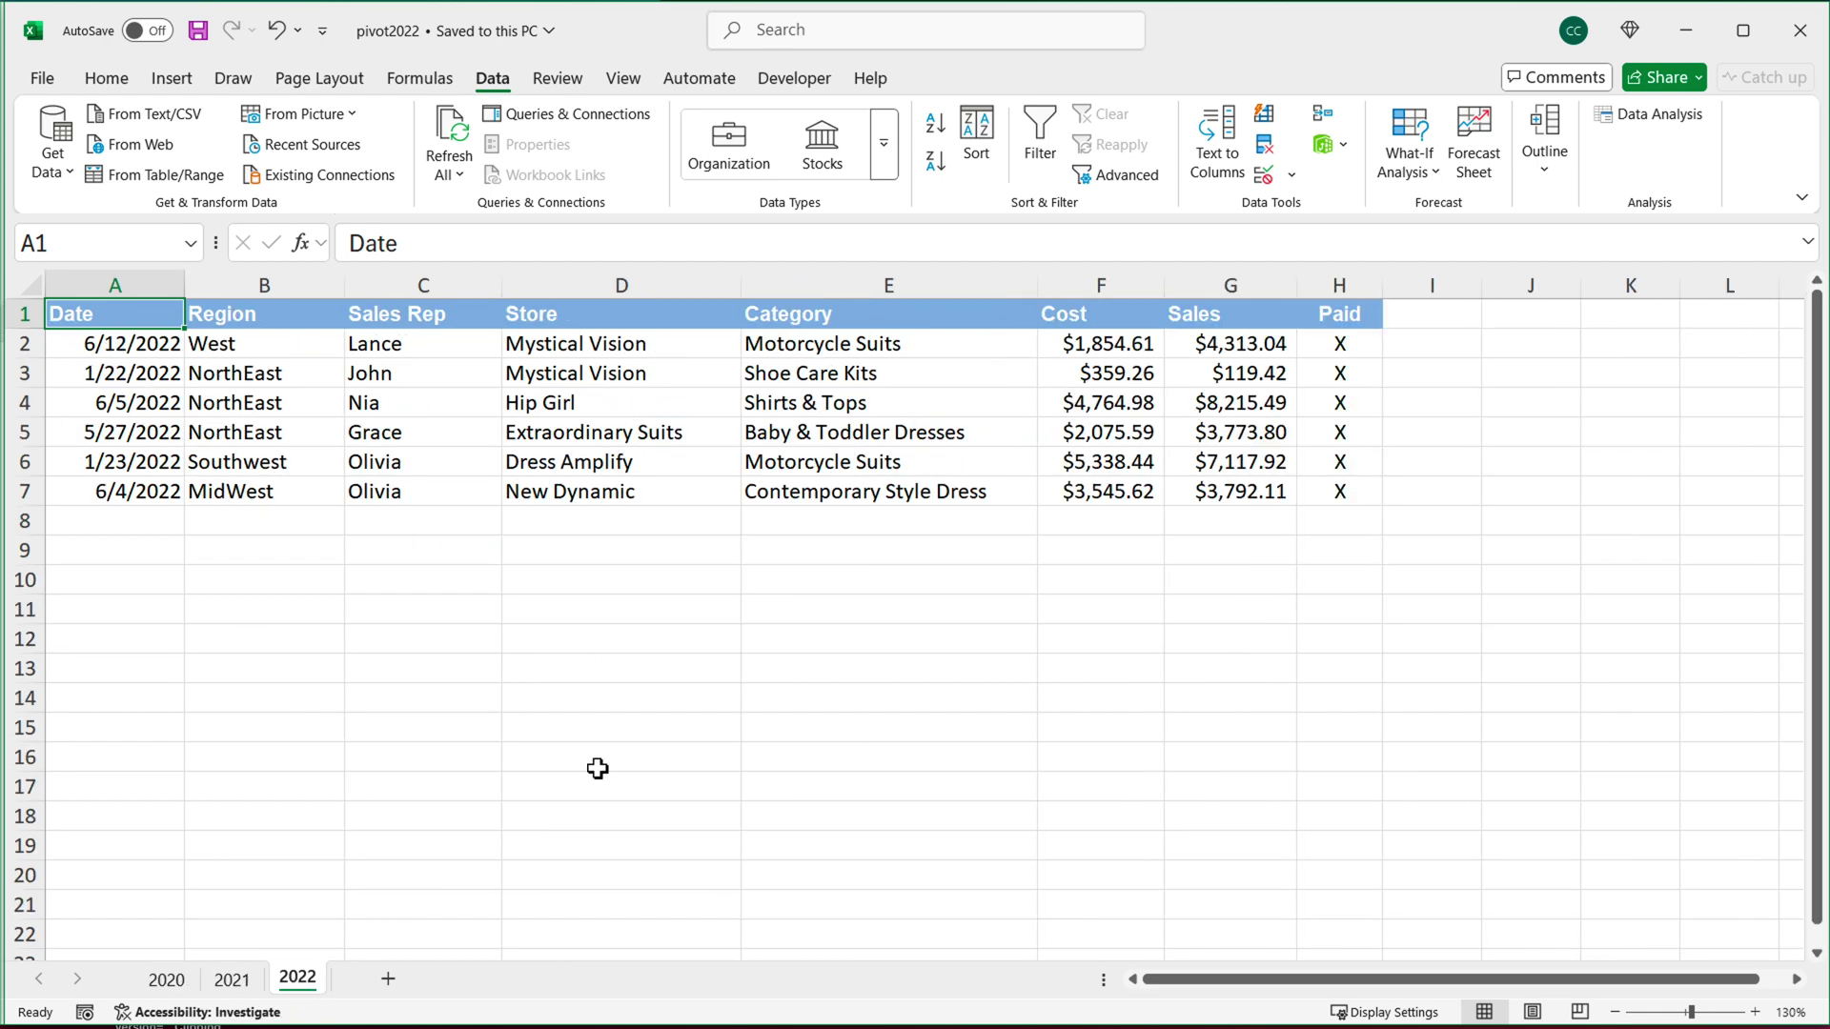
pyautogui.click(232, 979)
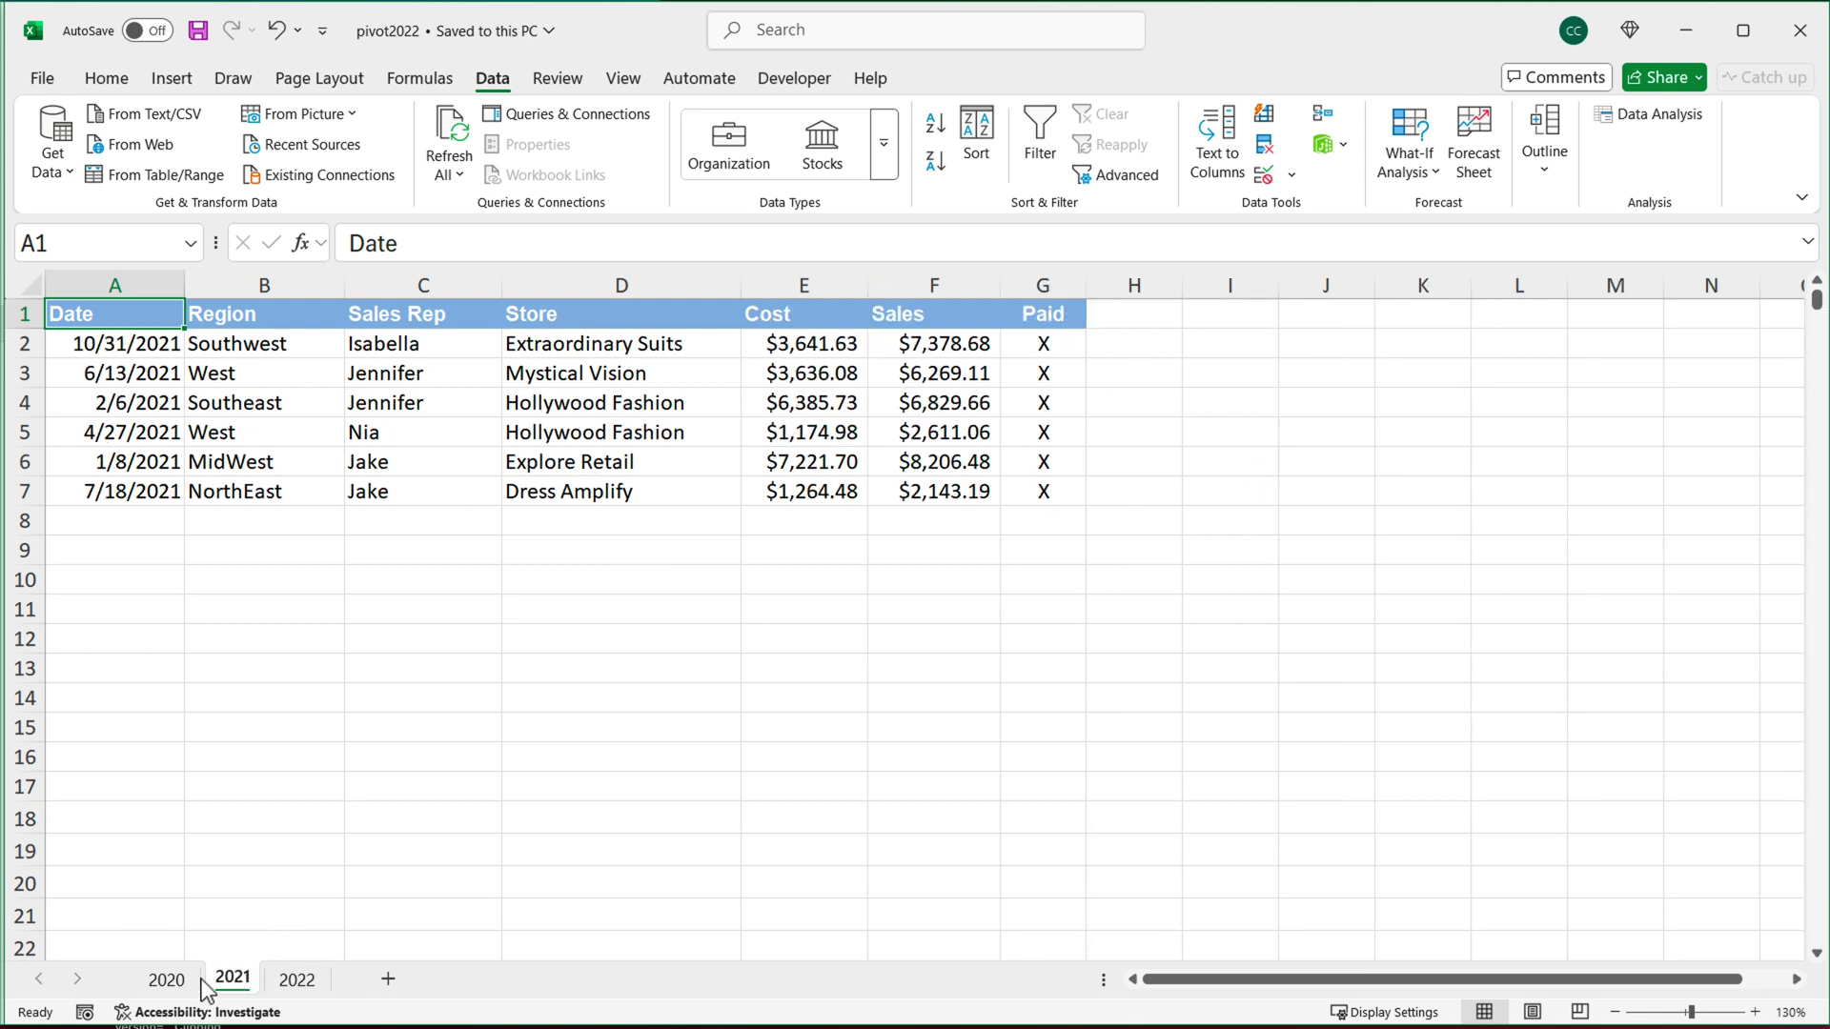
pyautogui.click(167, 980)
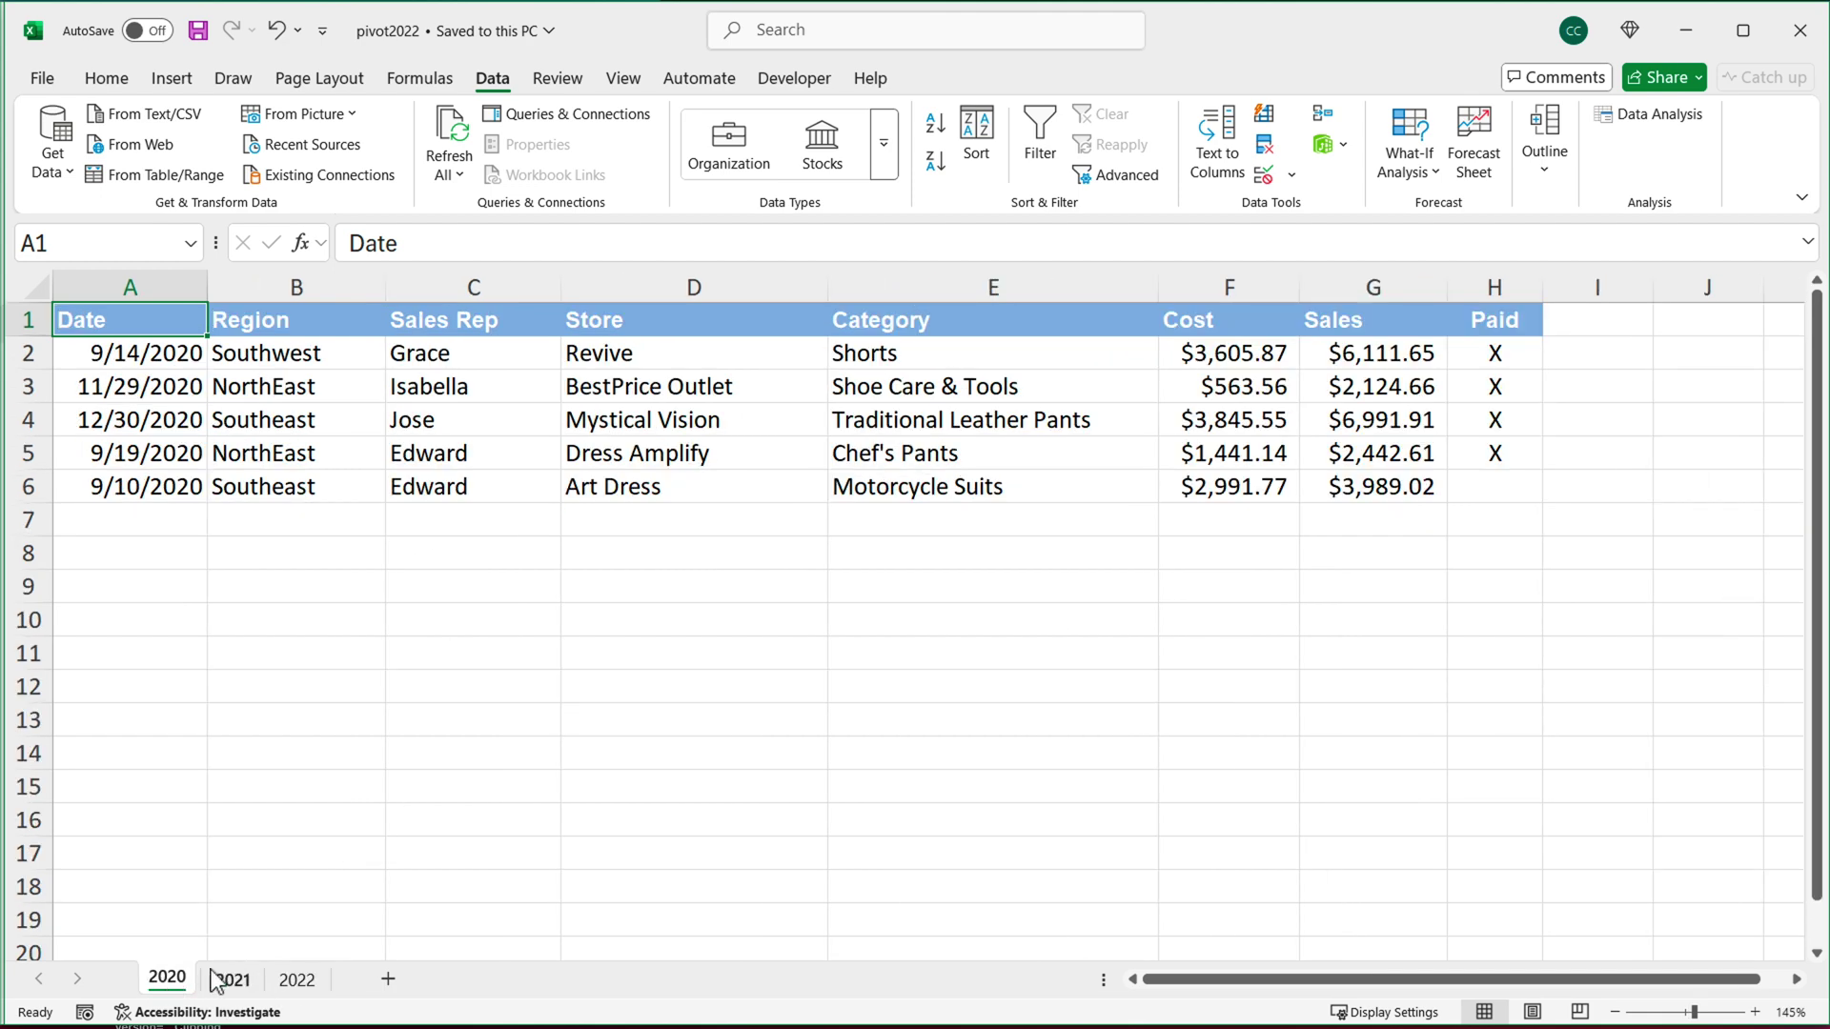
# - Switch back to the data2022 workbook and examine the Customer_ID and Stock_Number columns of the Transactions sheet
pyautogui.hotkey('alt', 'Tab')
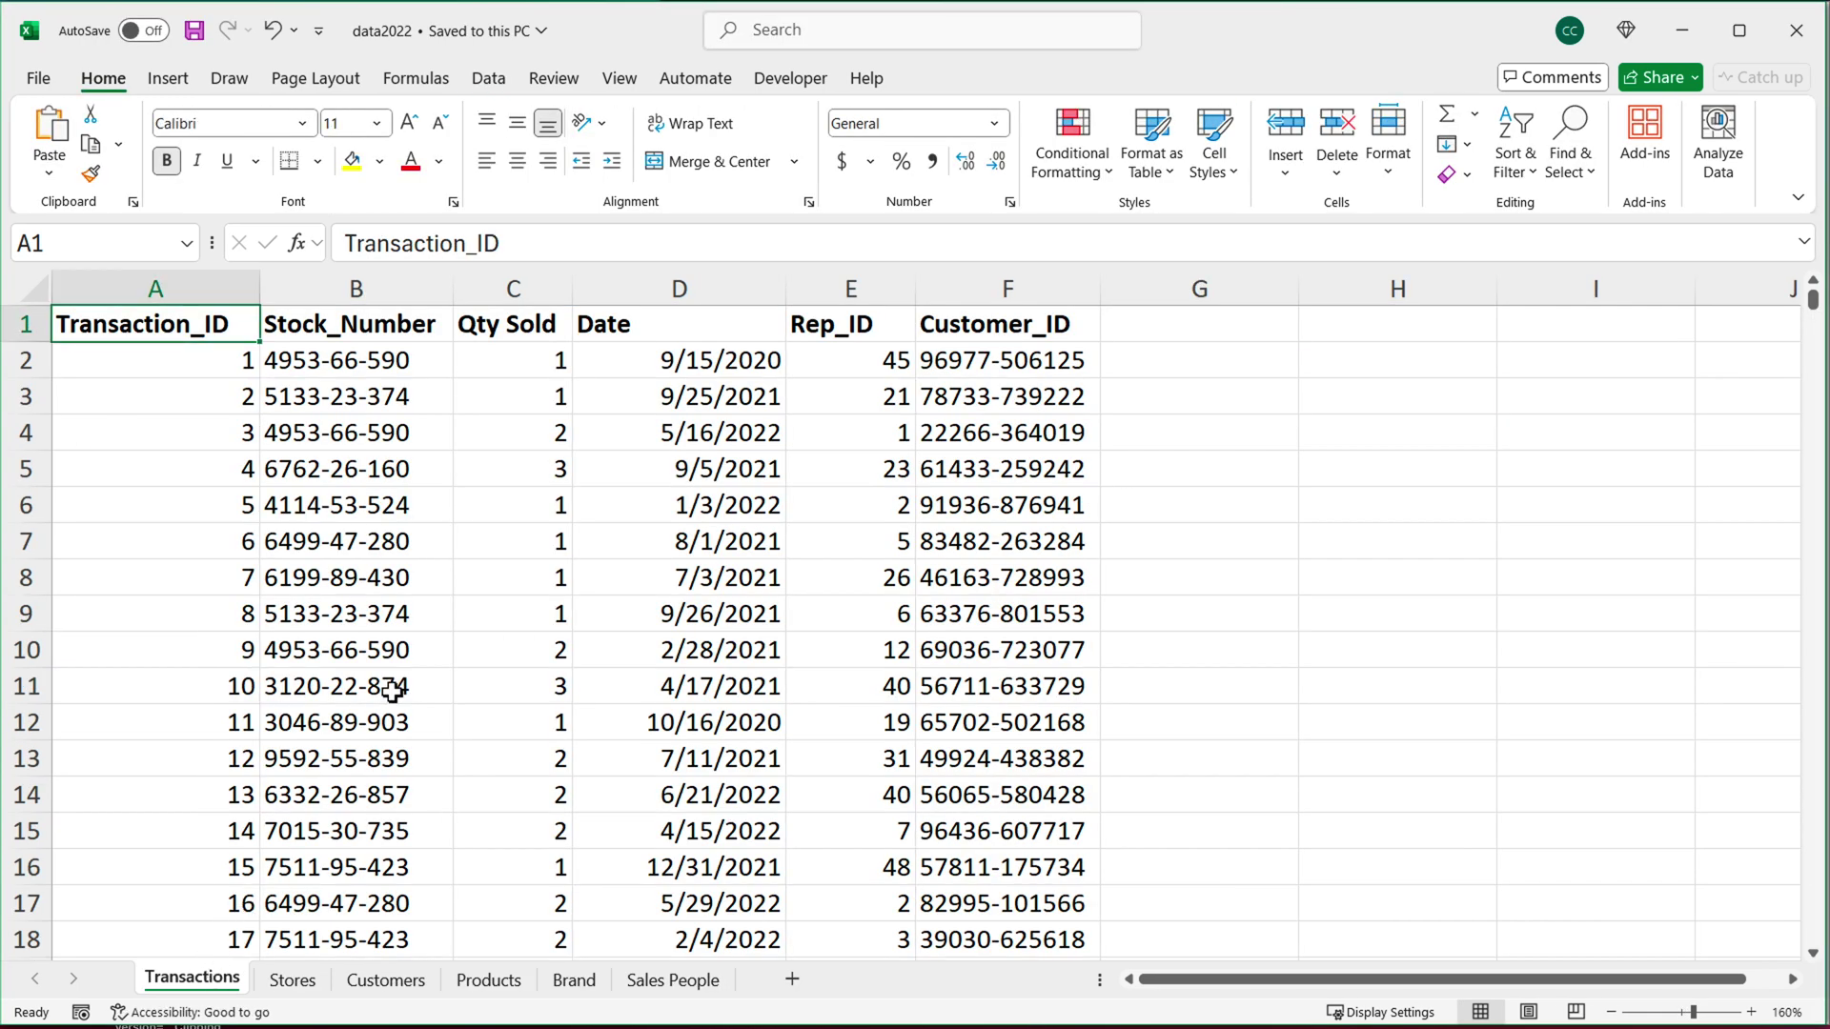
pyautogui.scroll(-1, 245, 394)
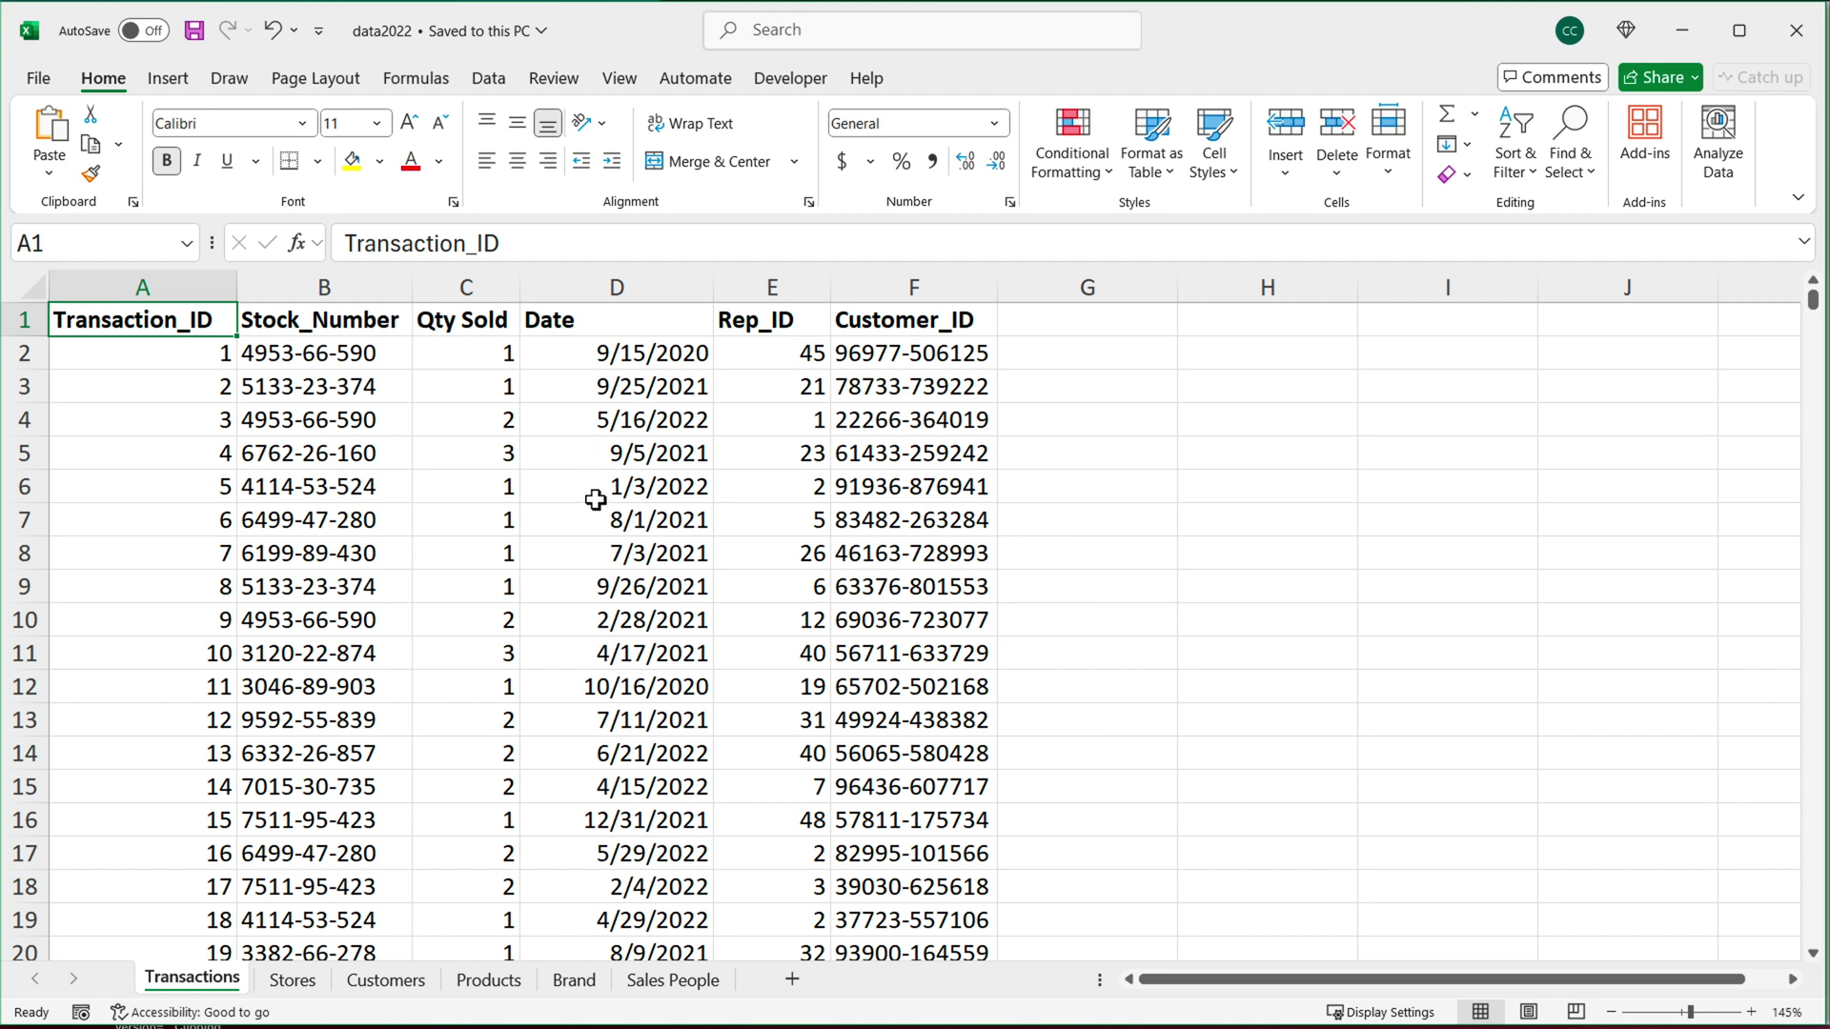
pyautogui.click(918, 350)
pyautogui.moveTo(918, 350); pyautogui.dragTo(953, 686)
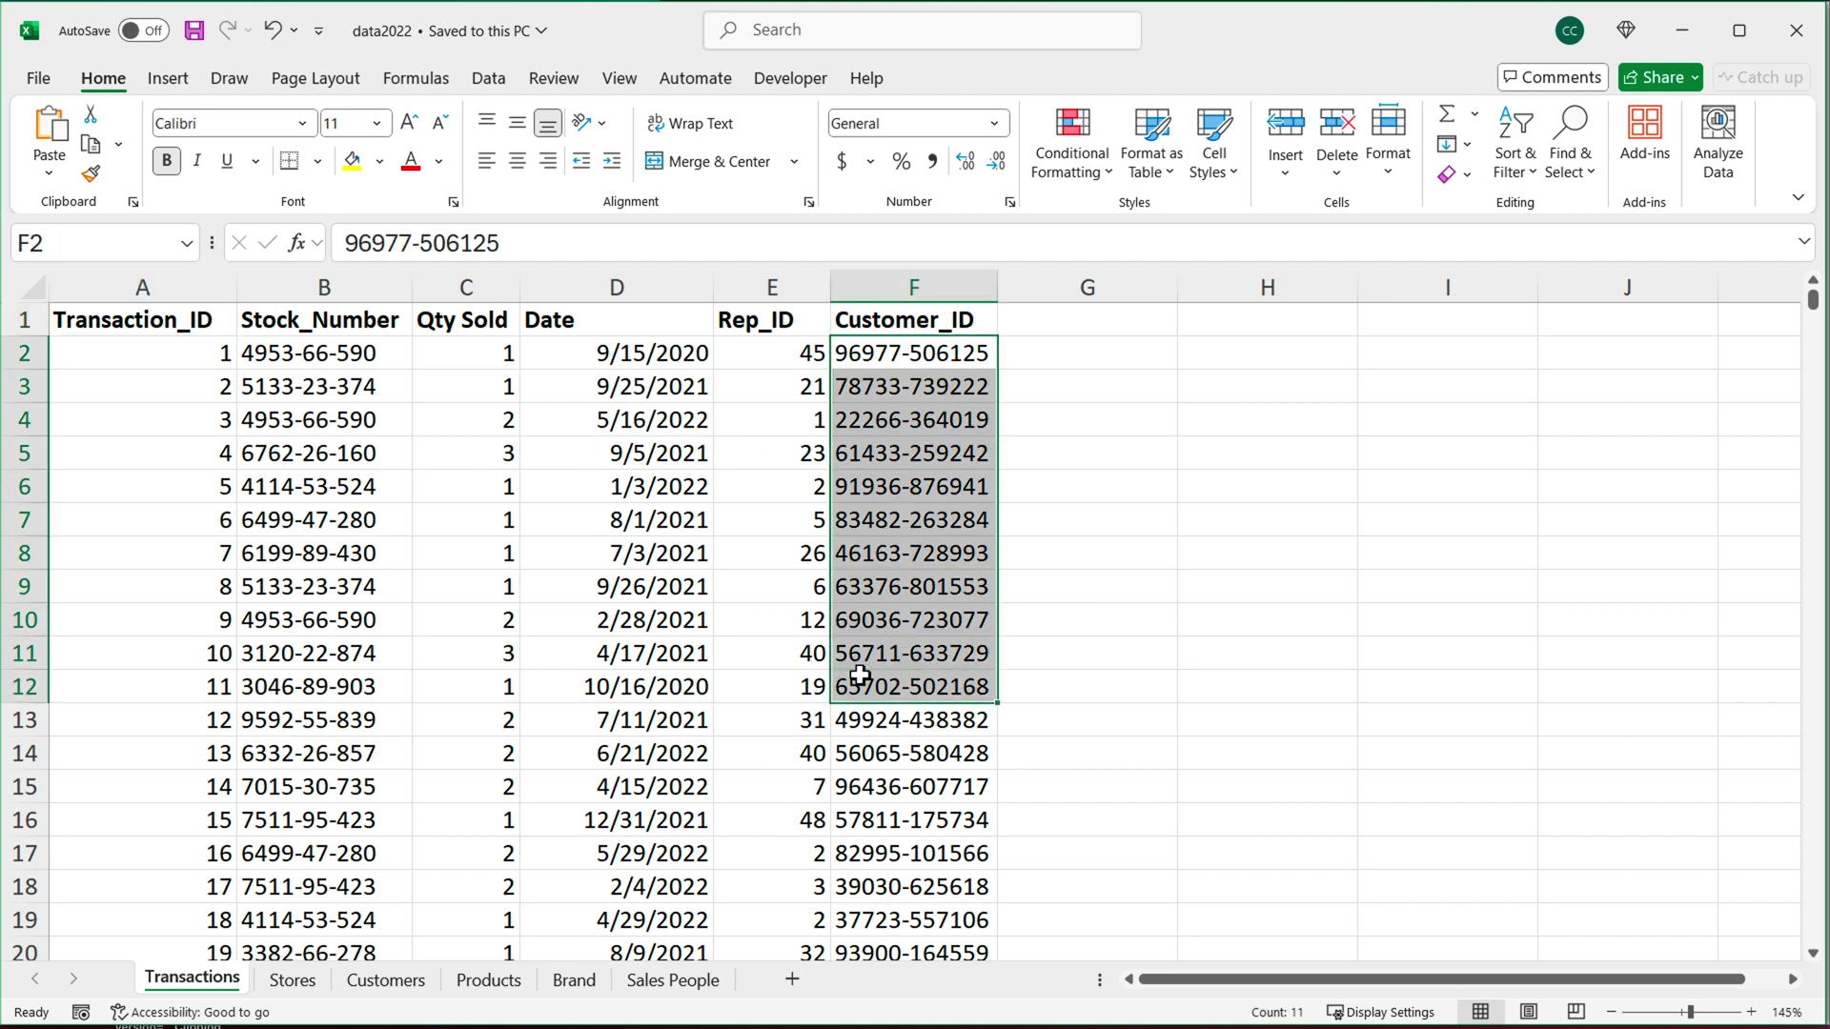
pyautogui.moveTo(318, 351); pyautogui.dragTo(324, 619)
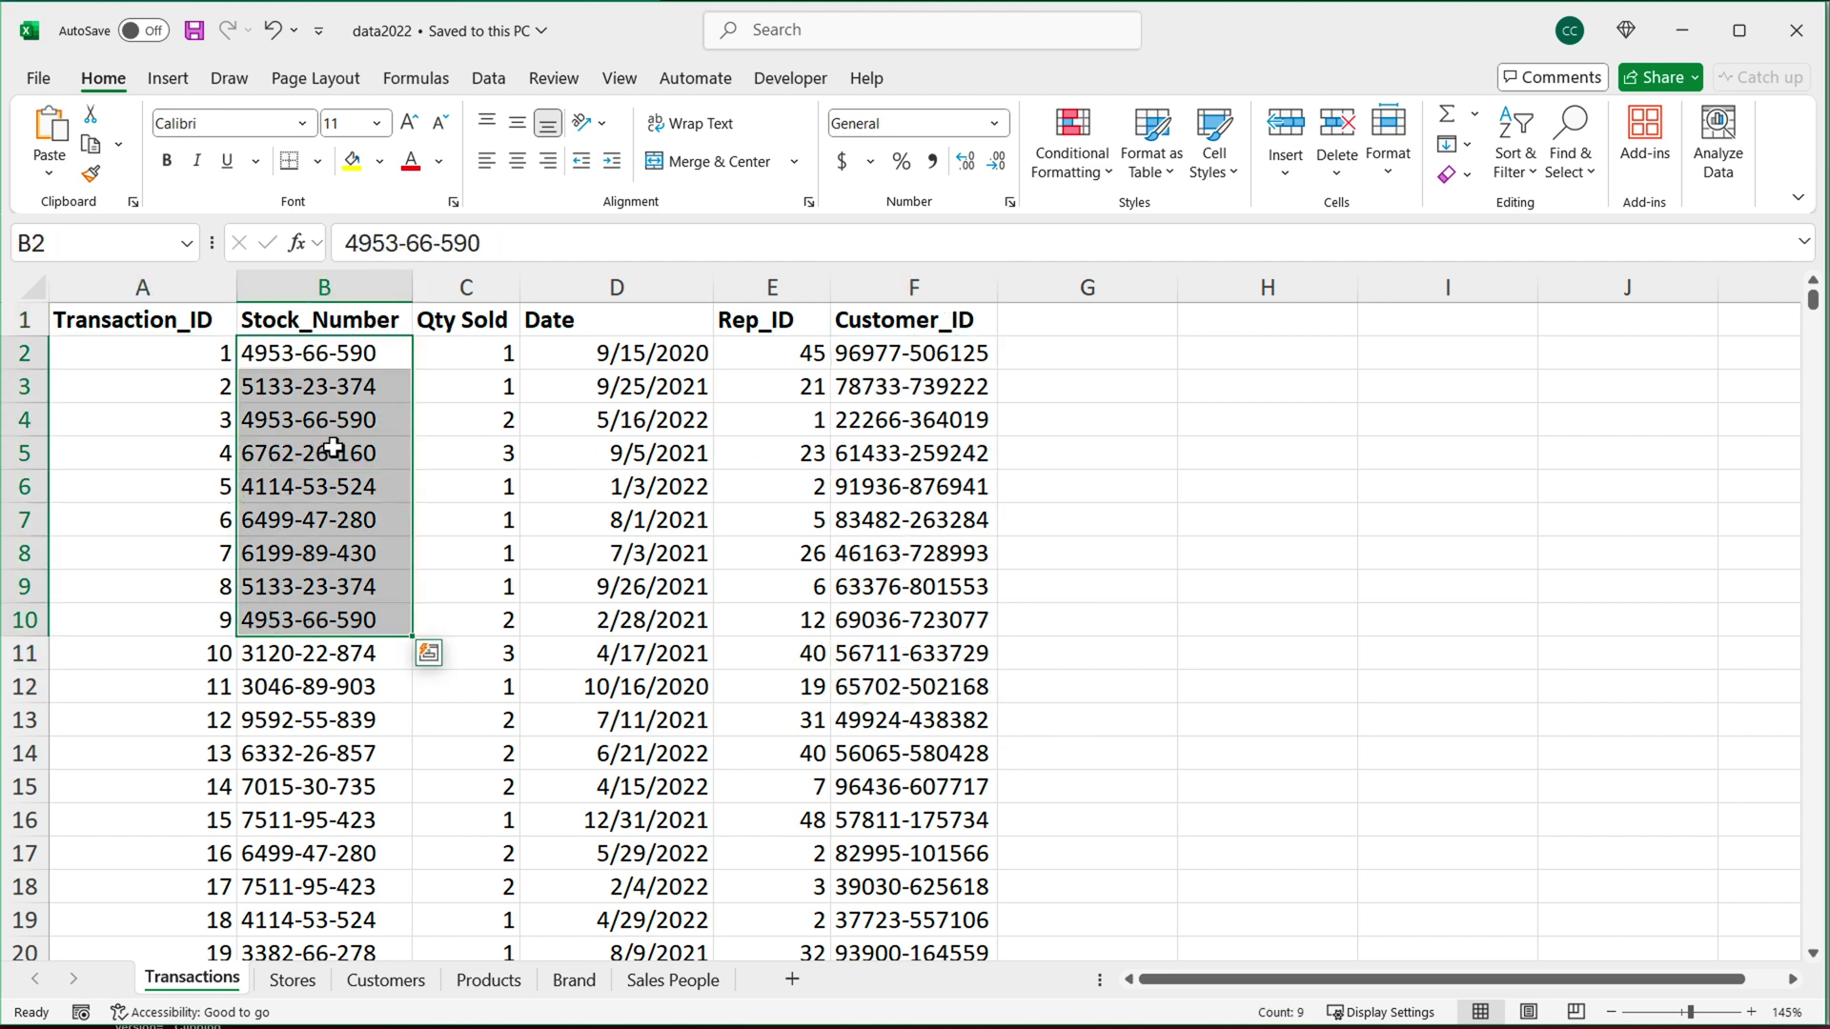
pyautogui.click(370, 319)
# - Examine the matching Customer_ID column on the Customers sheet and Stock_Number column on the Products sheet, along with their related fields
pyautogui.click(390, 993)
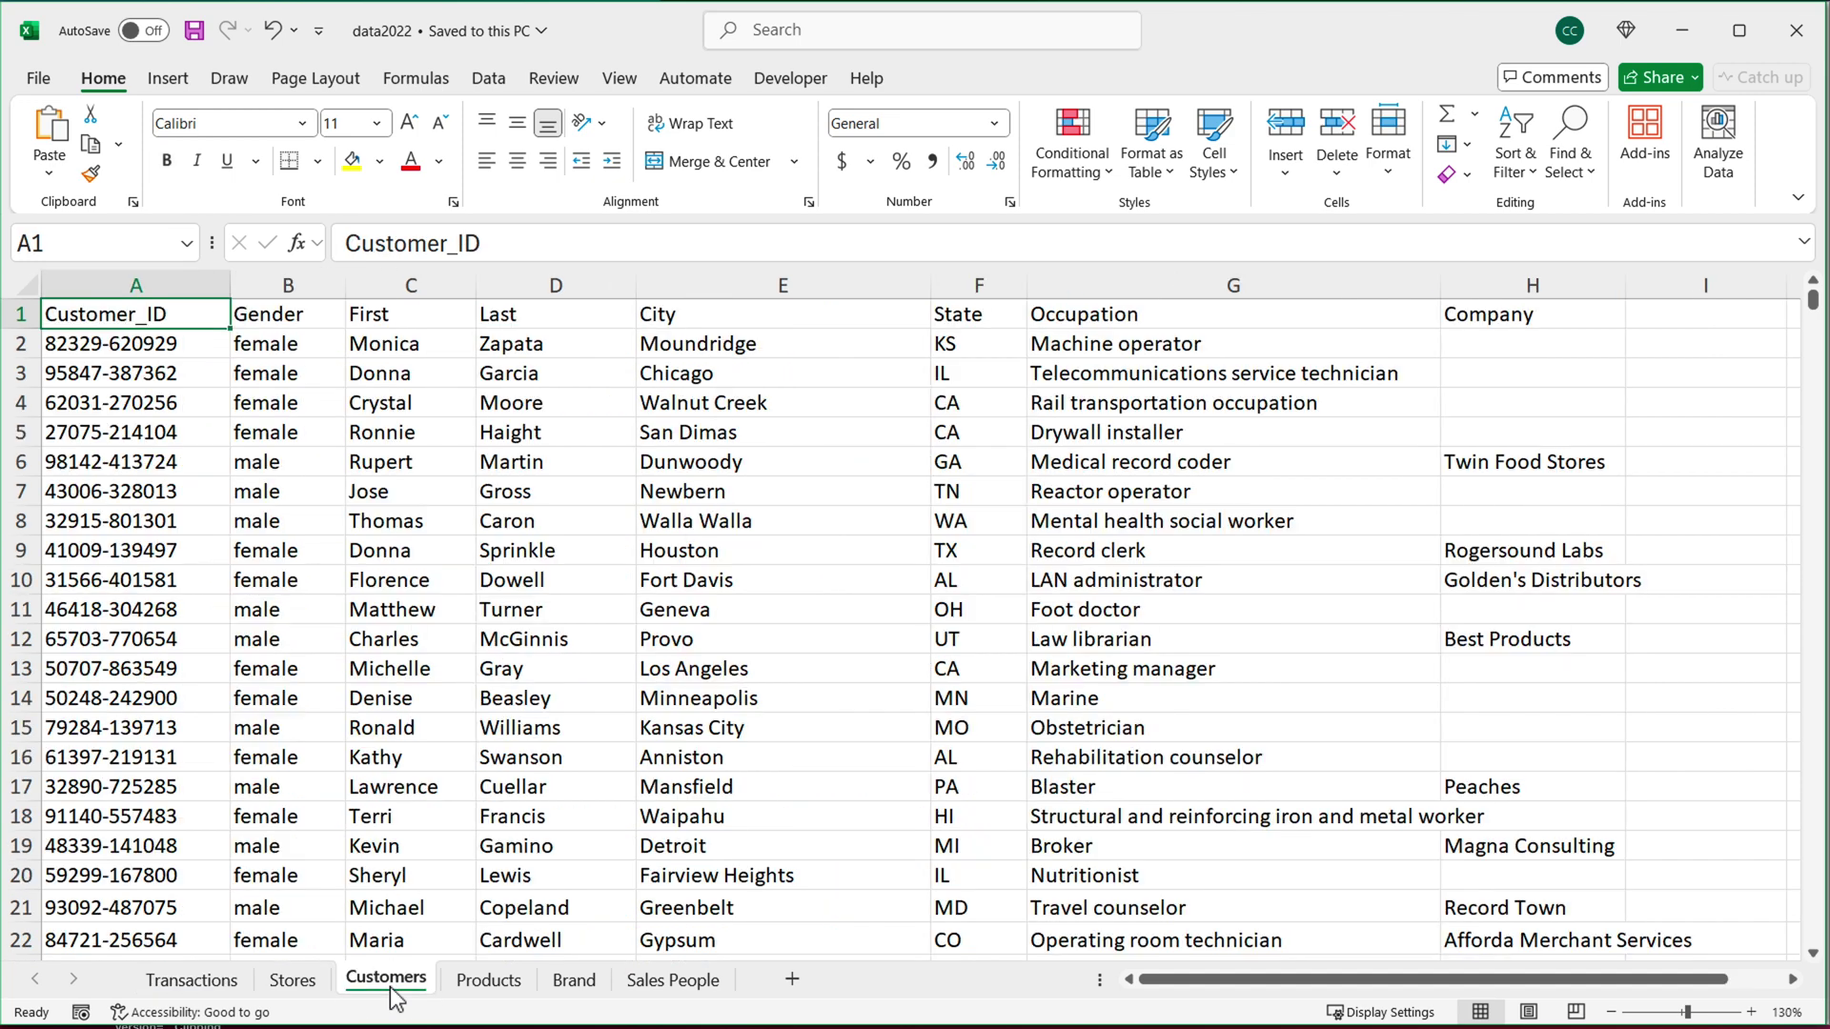
pyautogui.scroll(1, 212, 500)
pyautogui.moveTo(212, 358); pyautogui.dragTo(195, 795)
pyautogui.moveTo(413, 412); pyautogui.dragTo(716, 555)
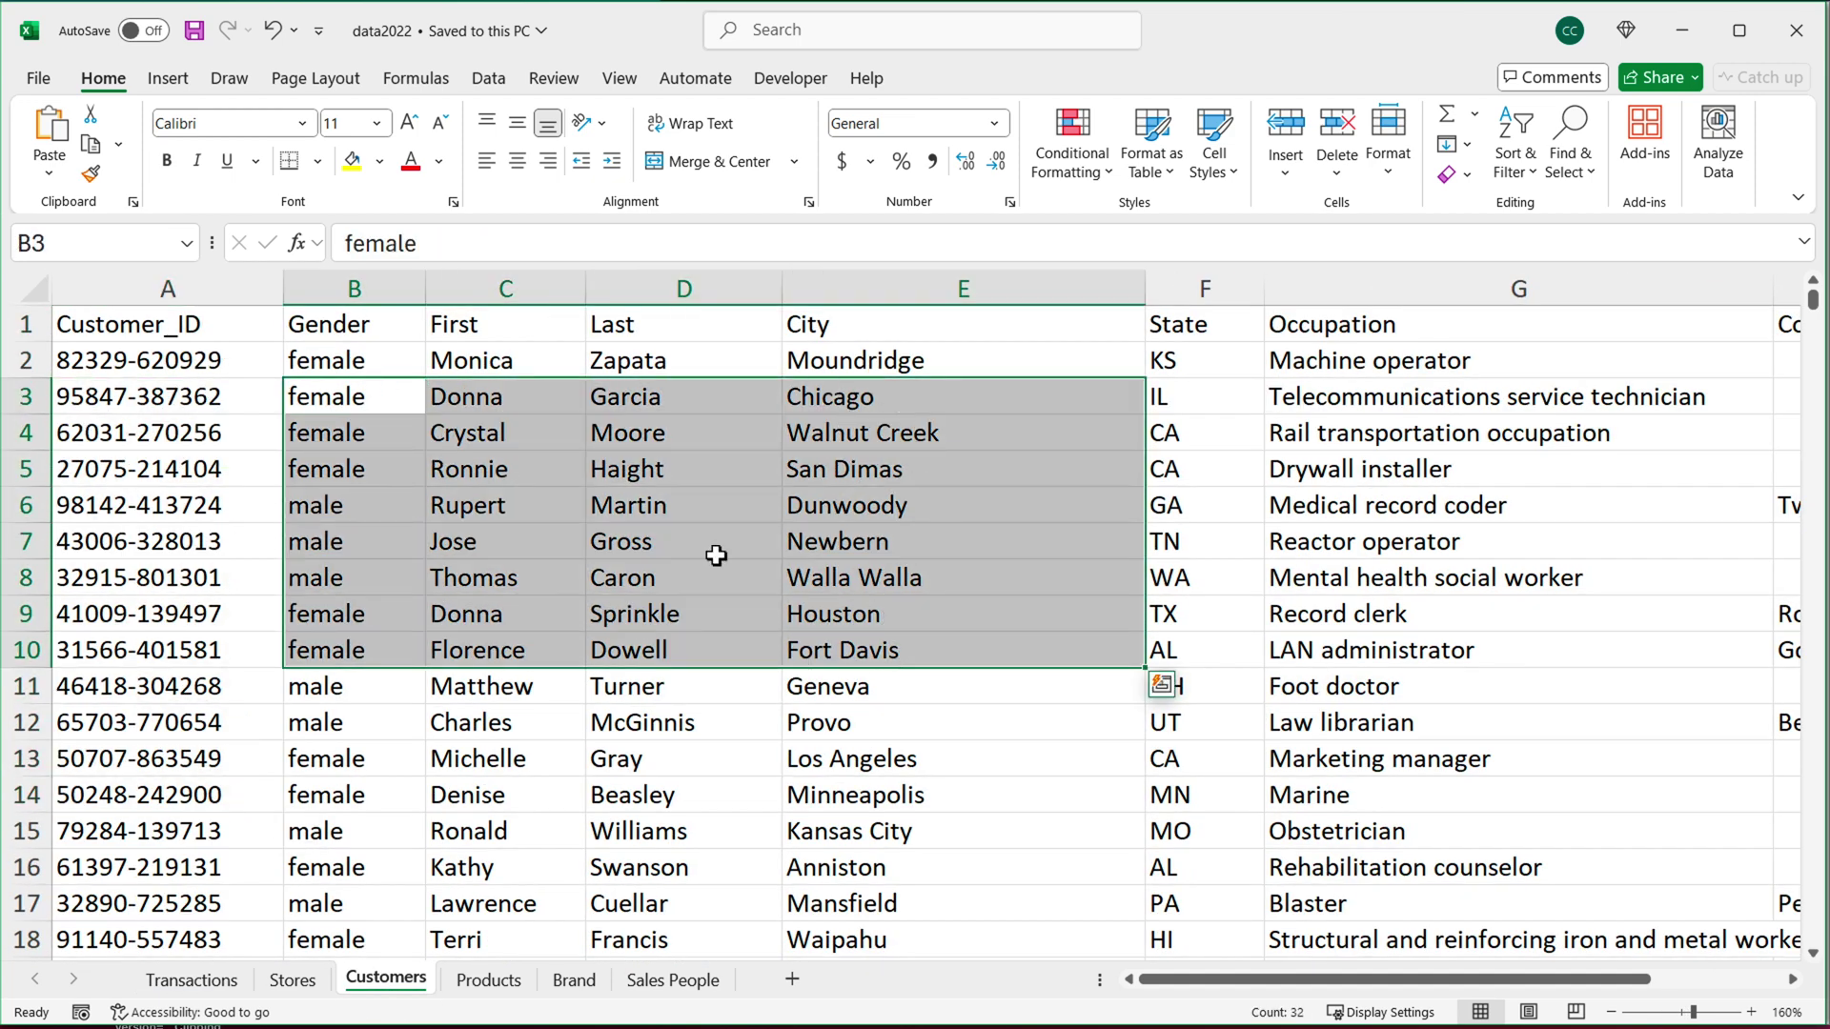
pyautogui.click(215, 328)
pyautogui.click(486, 981)
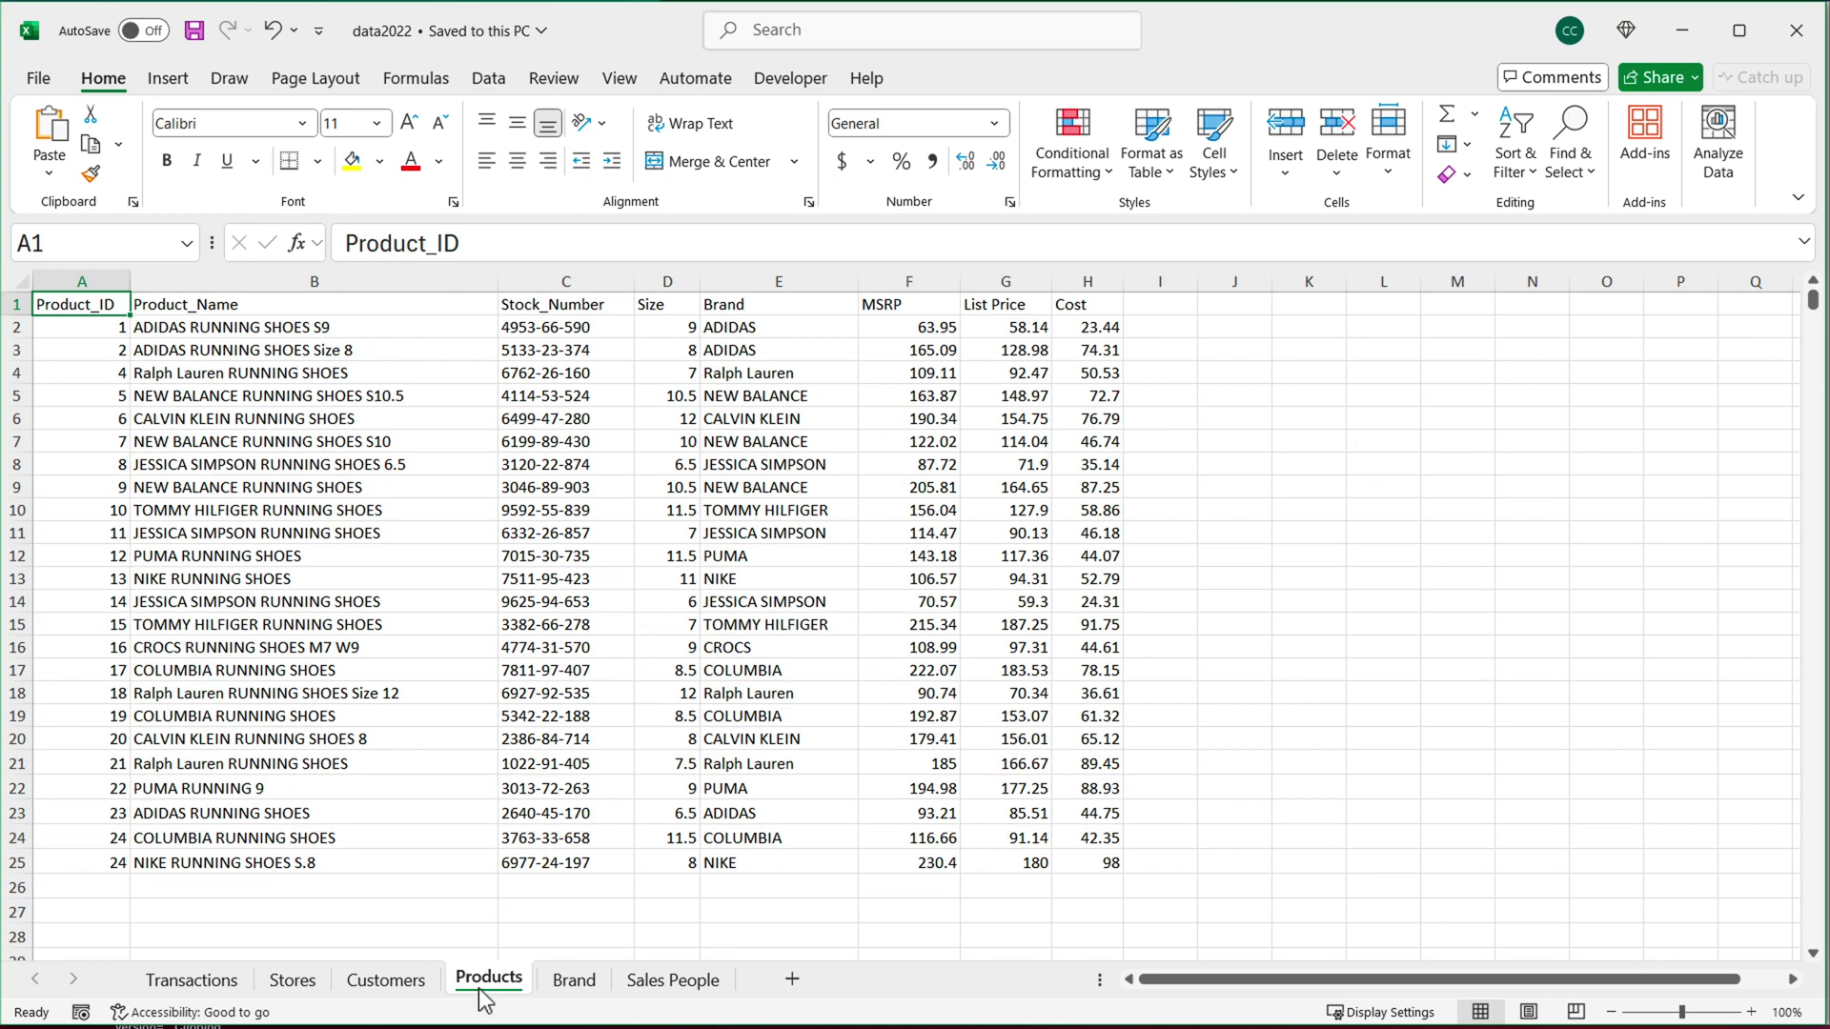
pyautogui.scroll(1, 446, 417)
pyautogui.click(596, 338)
pyautogui.moveTo(613, 378); pyautogui.dragTo(652, 688)
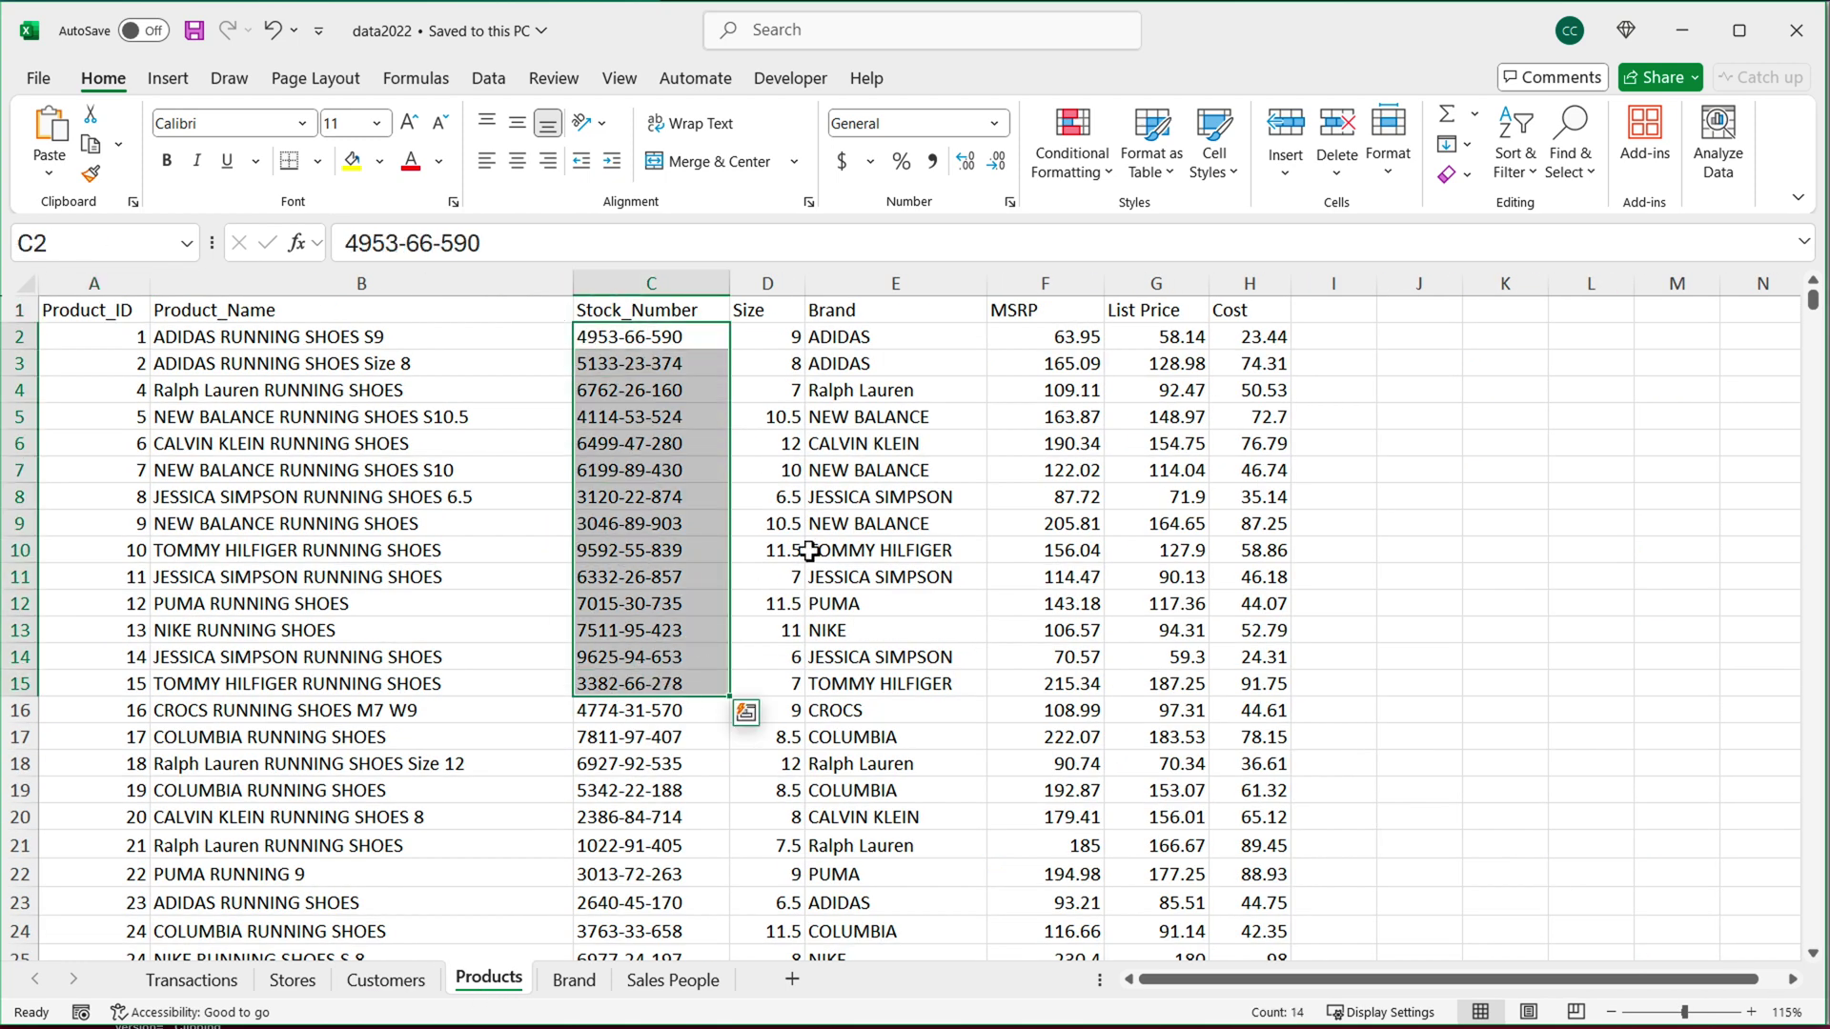
pyautogui.click(493, 472)
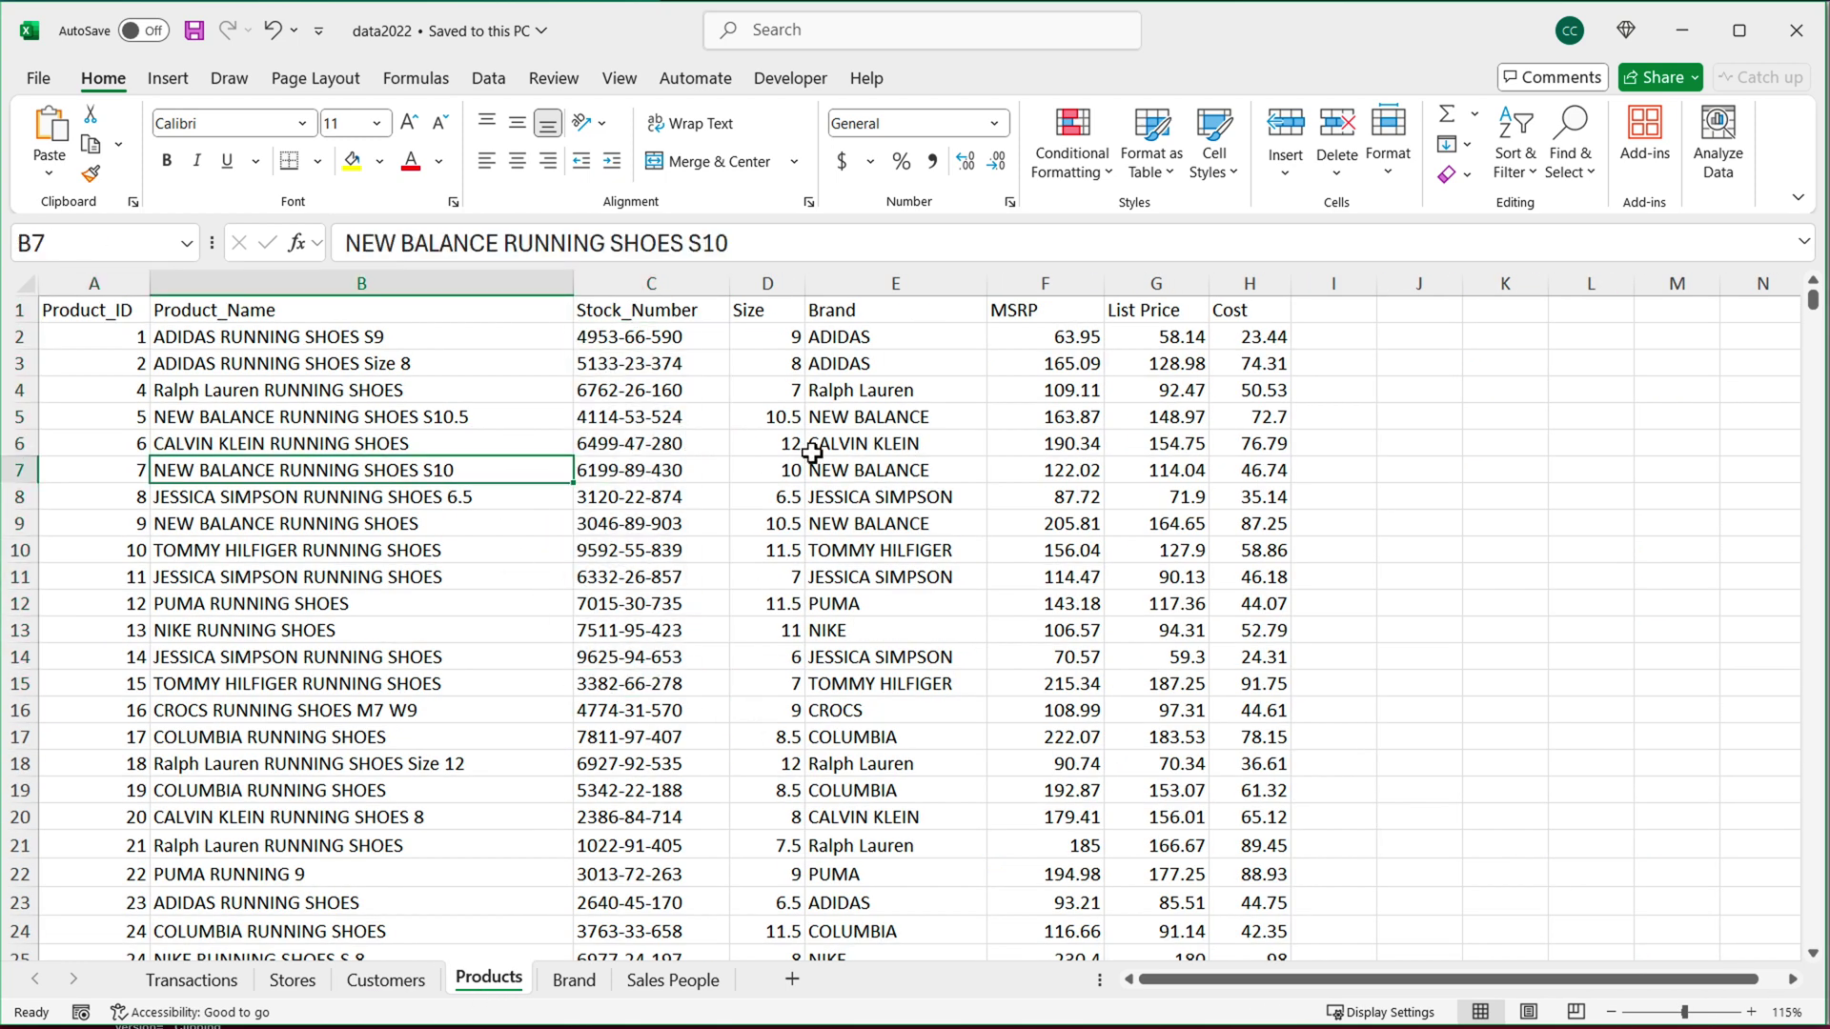
pyautogui.click(122, 309)
pyautogui.scroll(-1, 225, 418)
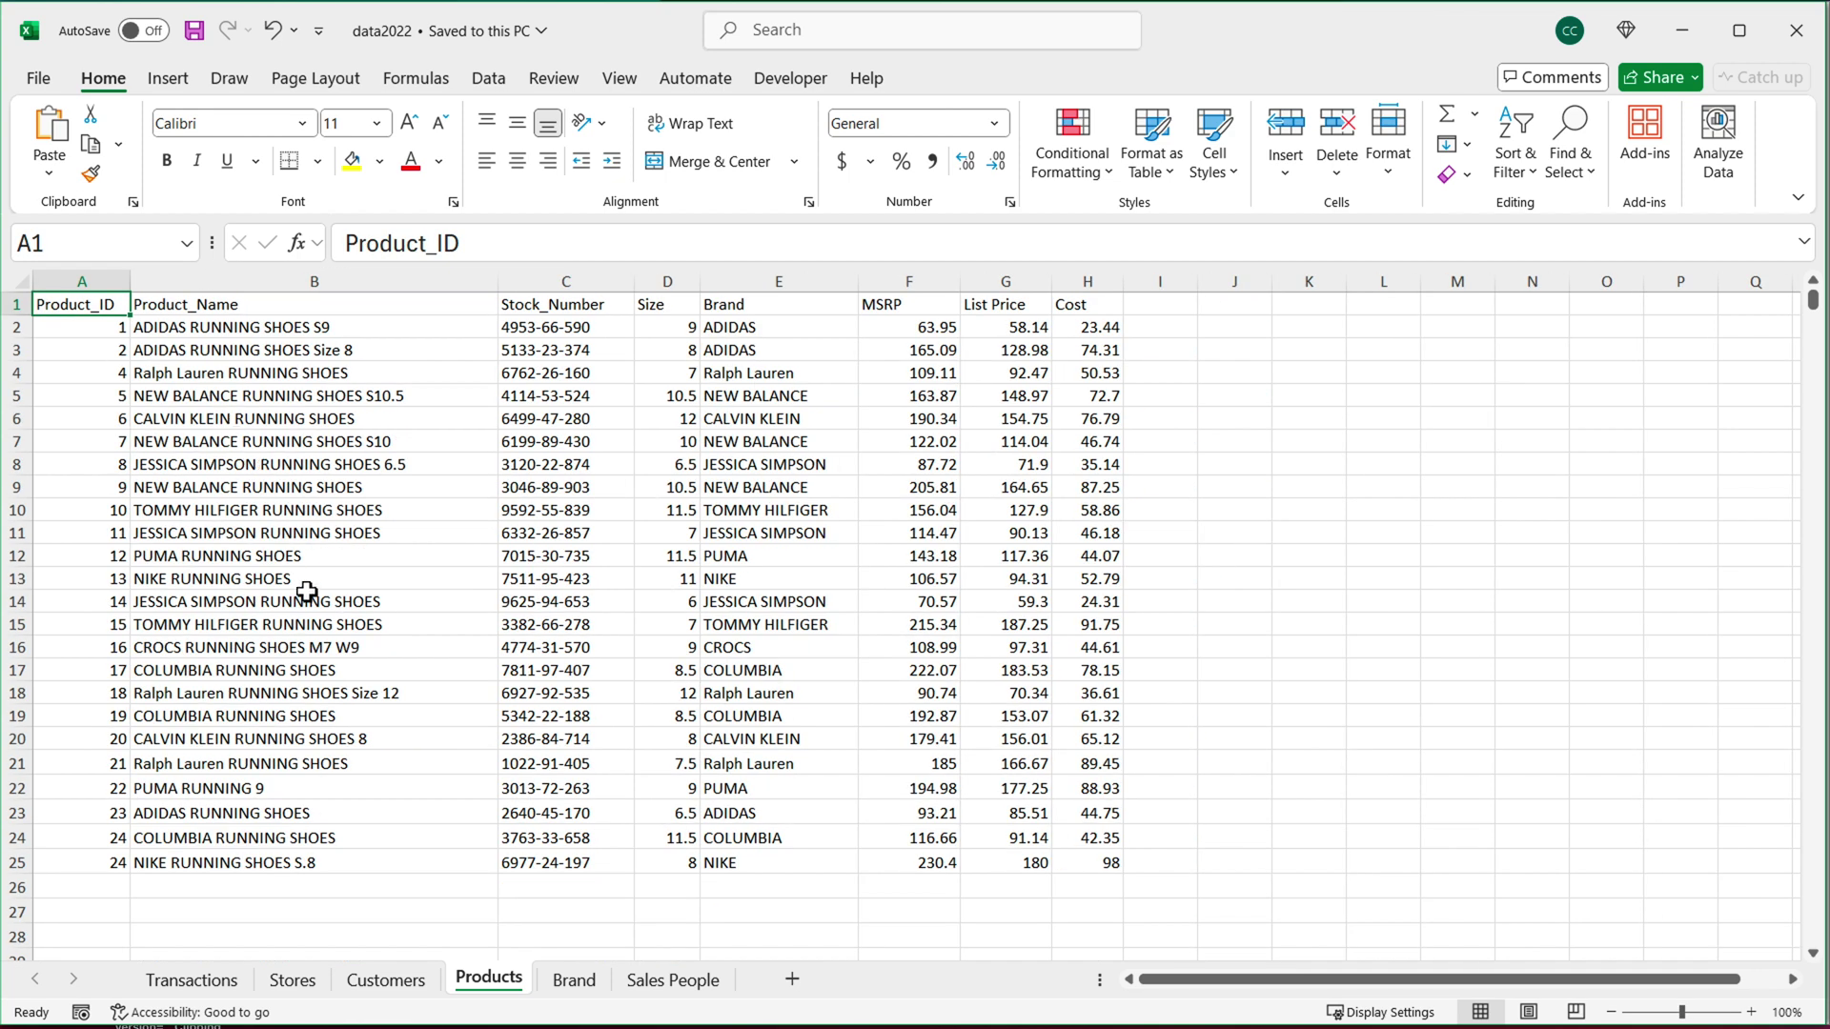
# - Convert the whole data range on the Transactions sheet, $A$1:$F$18804, into a table with headers
pyautogui.click(192, 980)
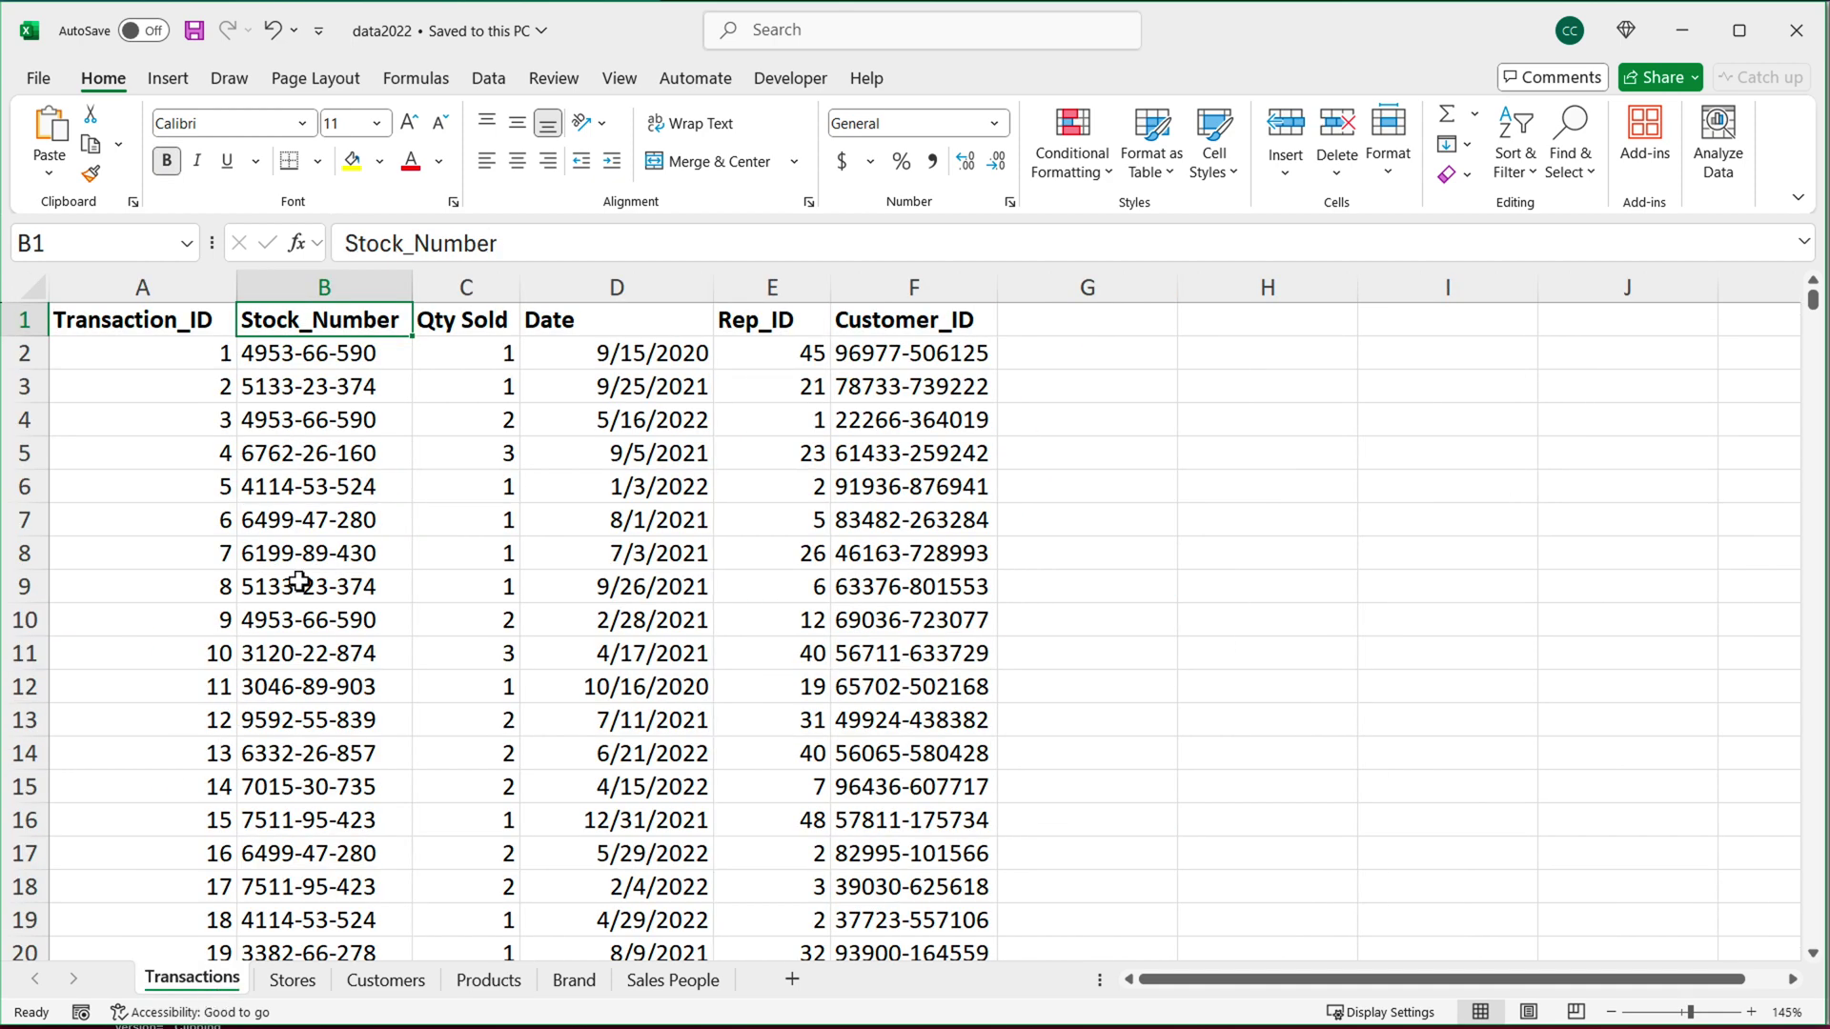
pyautogui.click(327, 419)
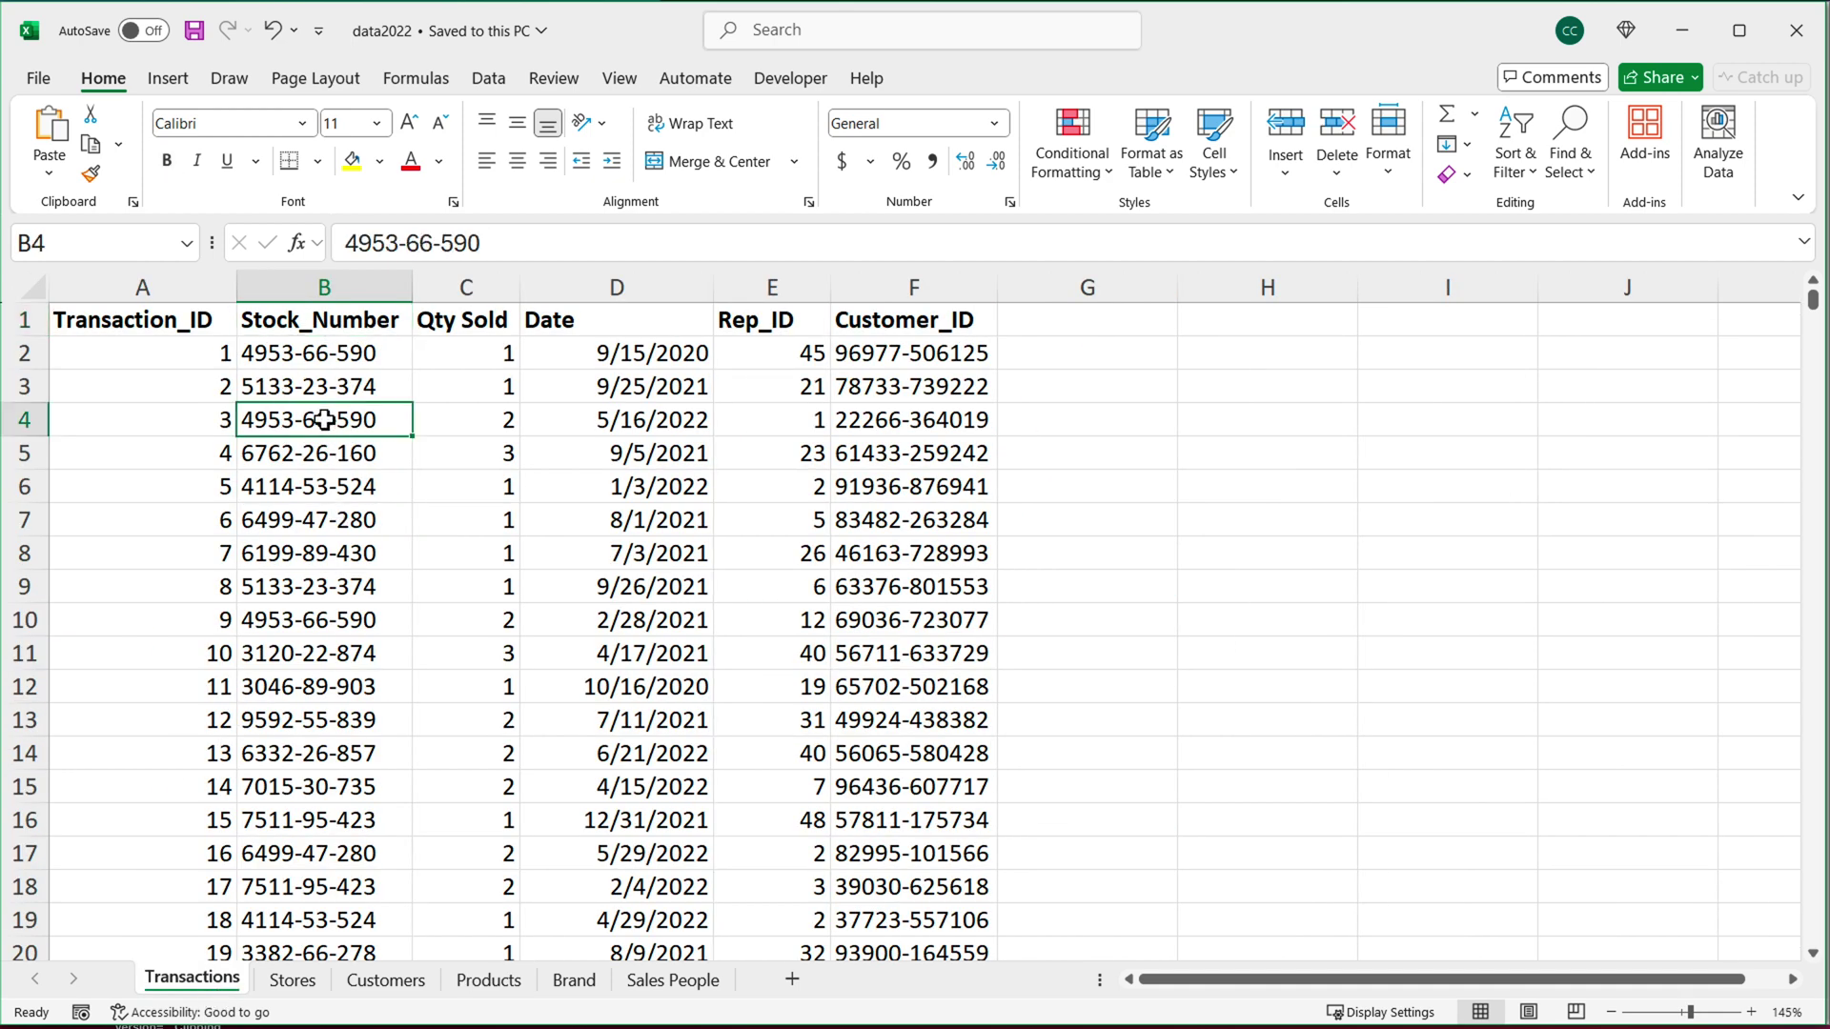
pyautogui.hotkey('ctrl', 'a')
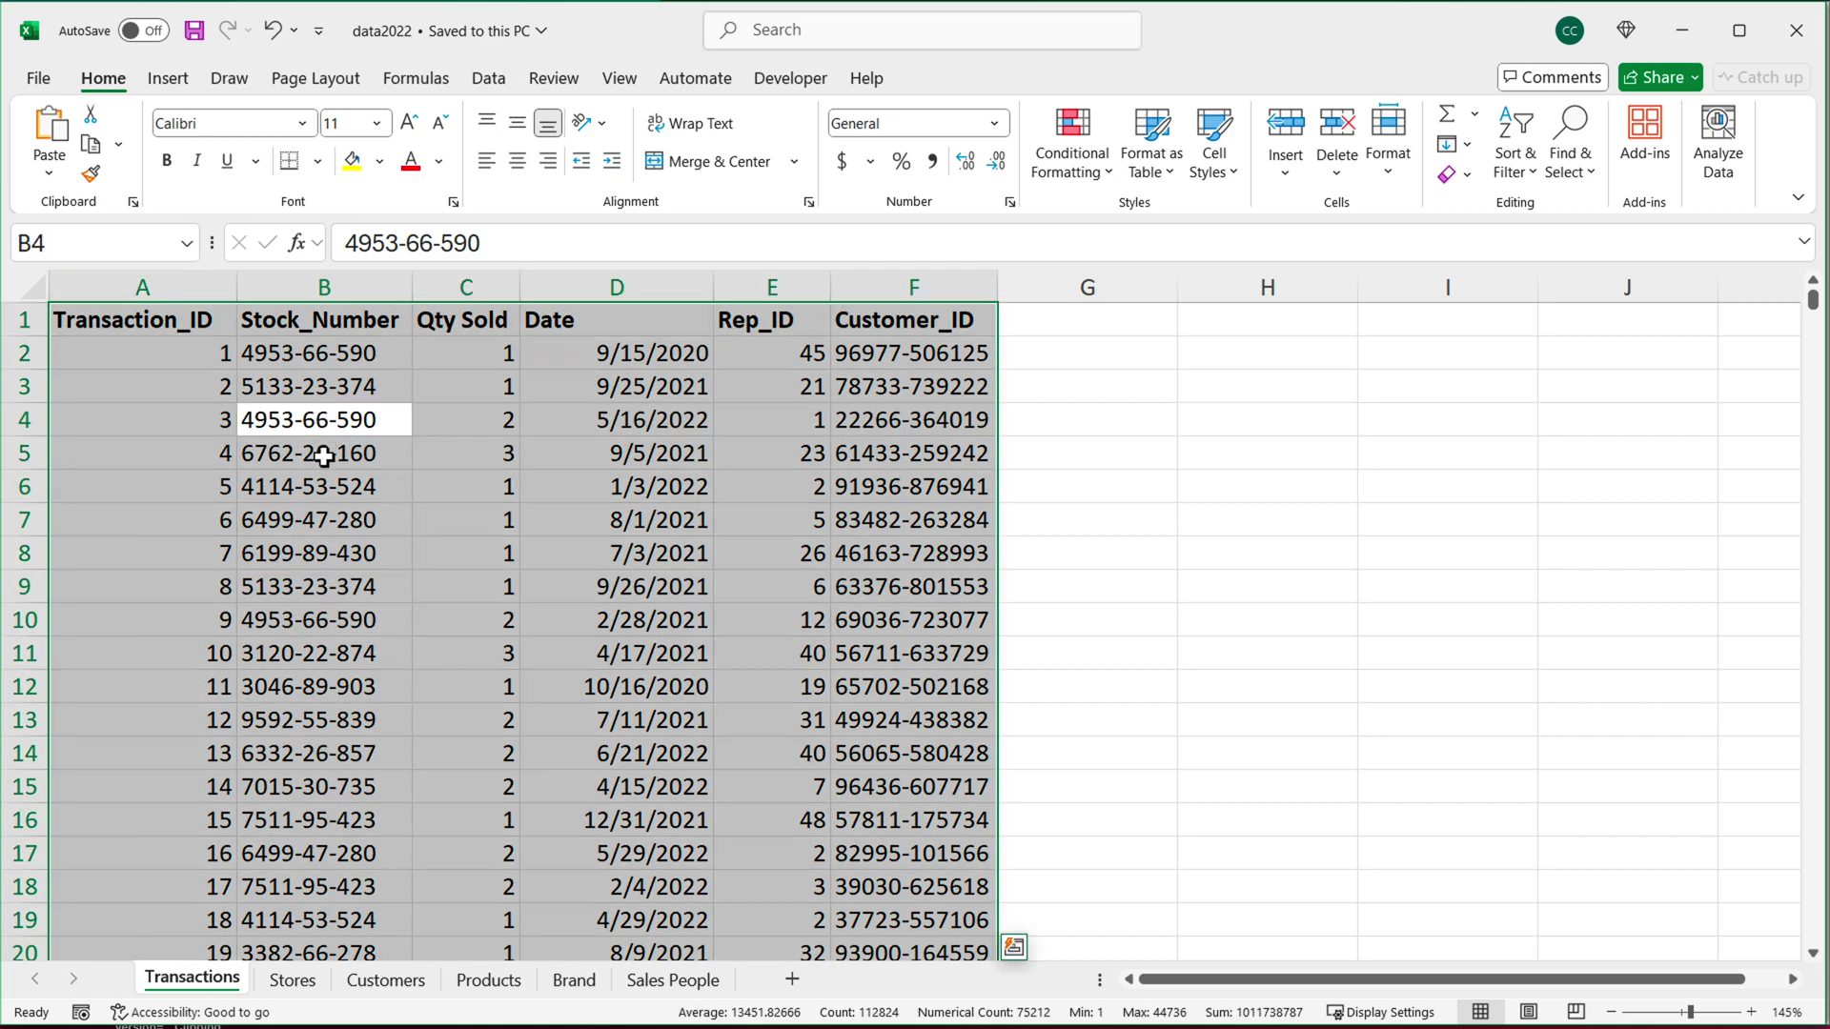
pyautogui.click(188, 80)
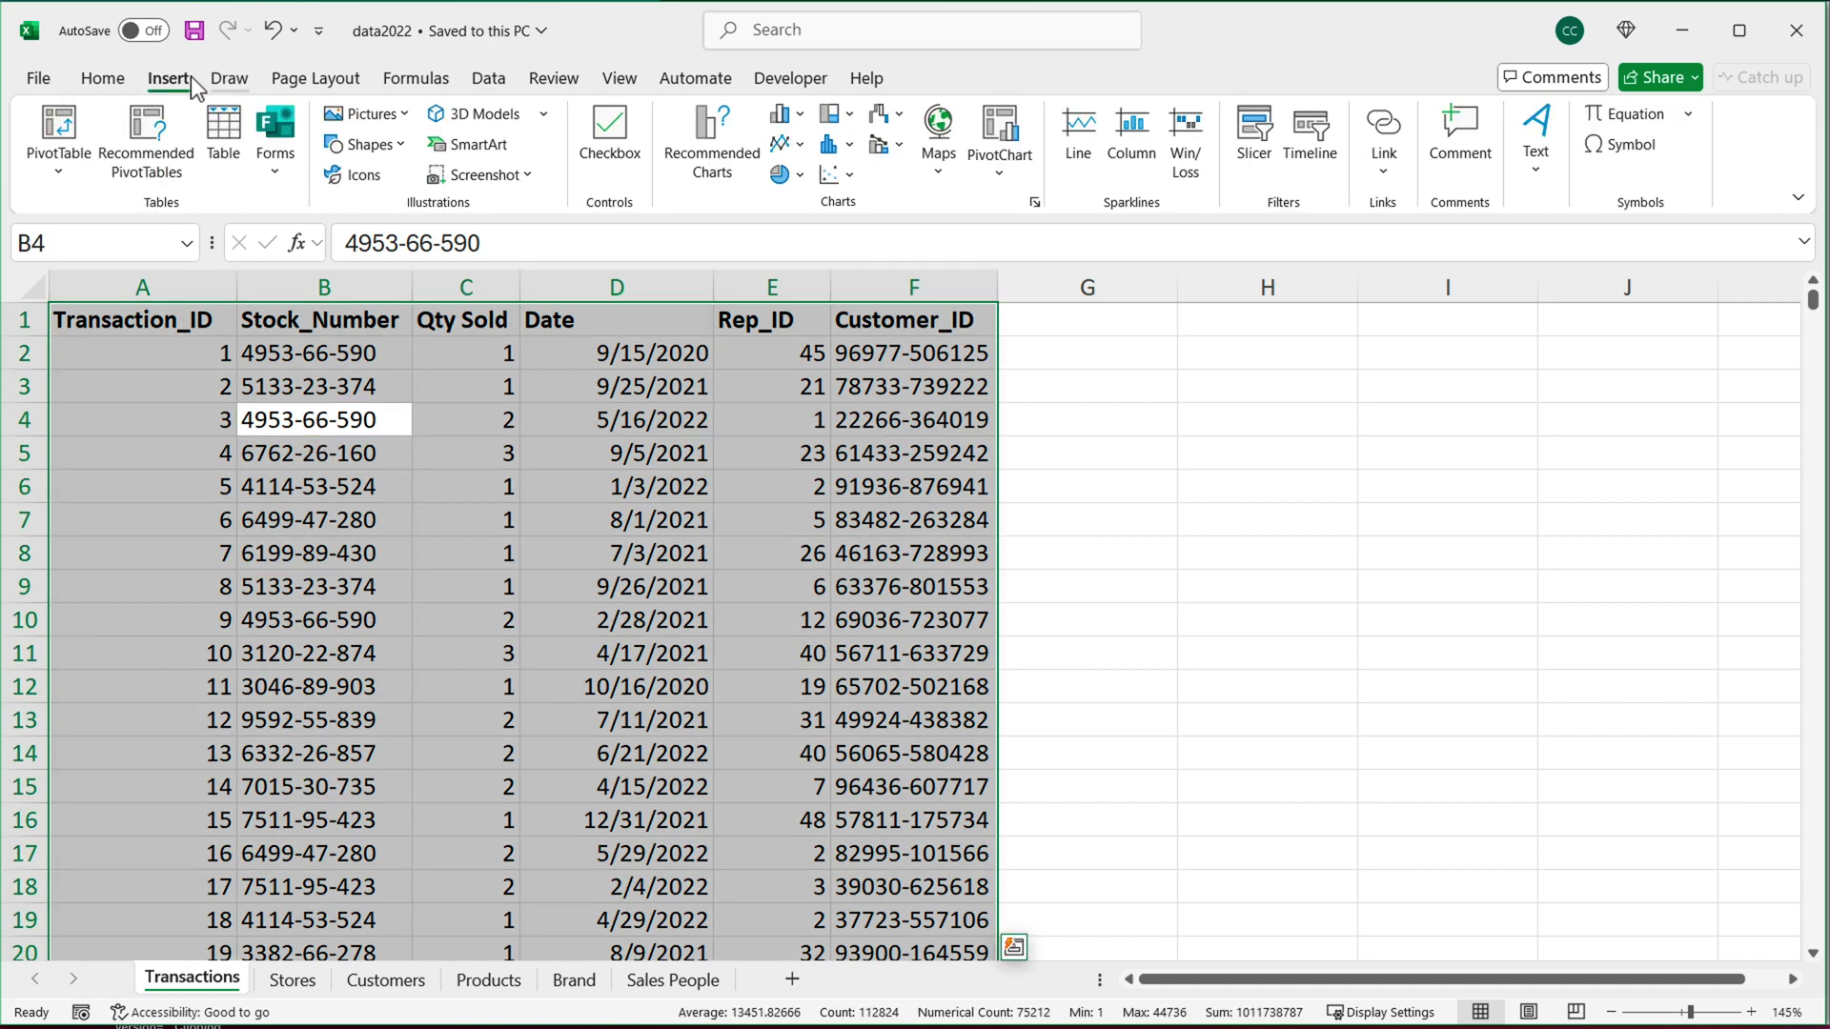
pyautogui.click(225, 155)
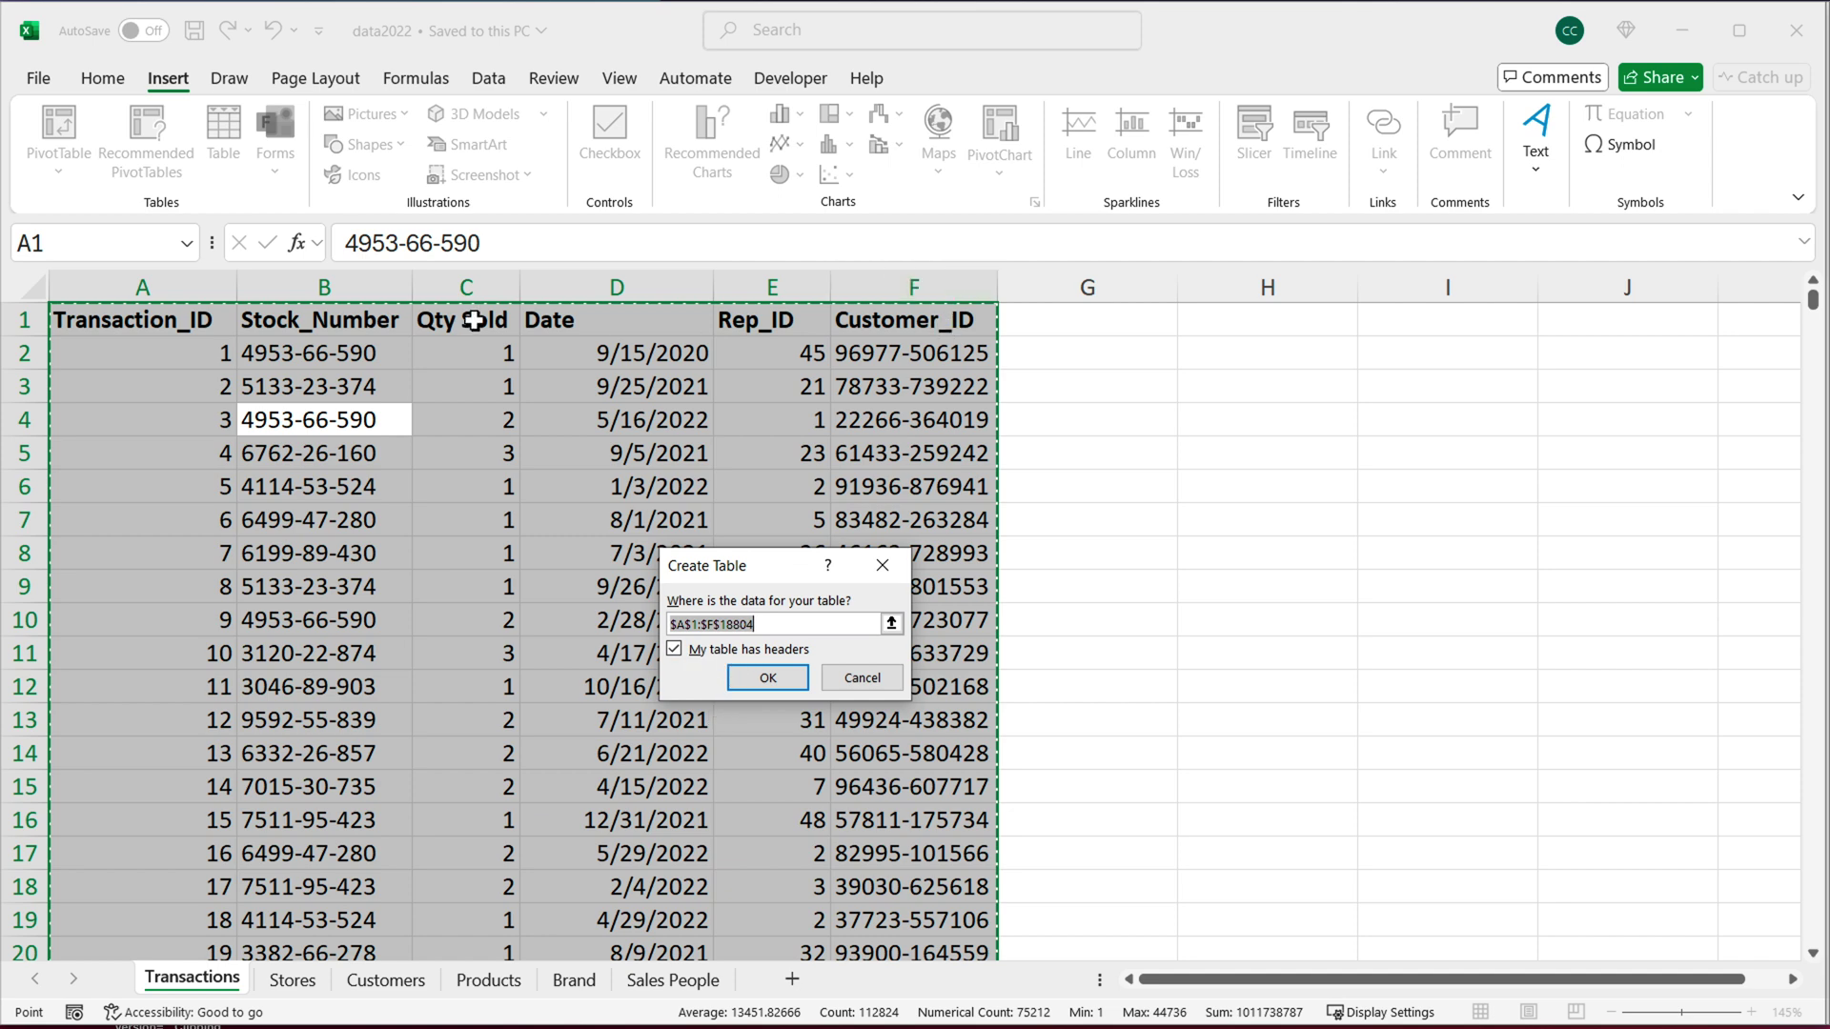
pyautogui.click(773, 678)
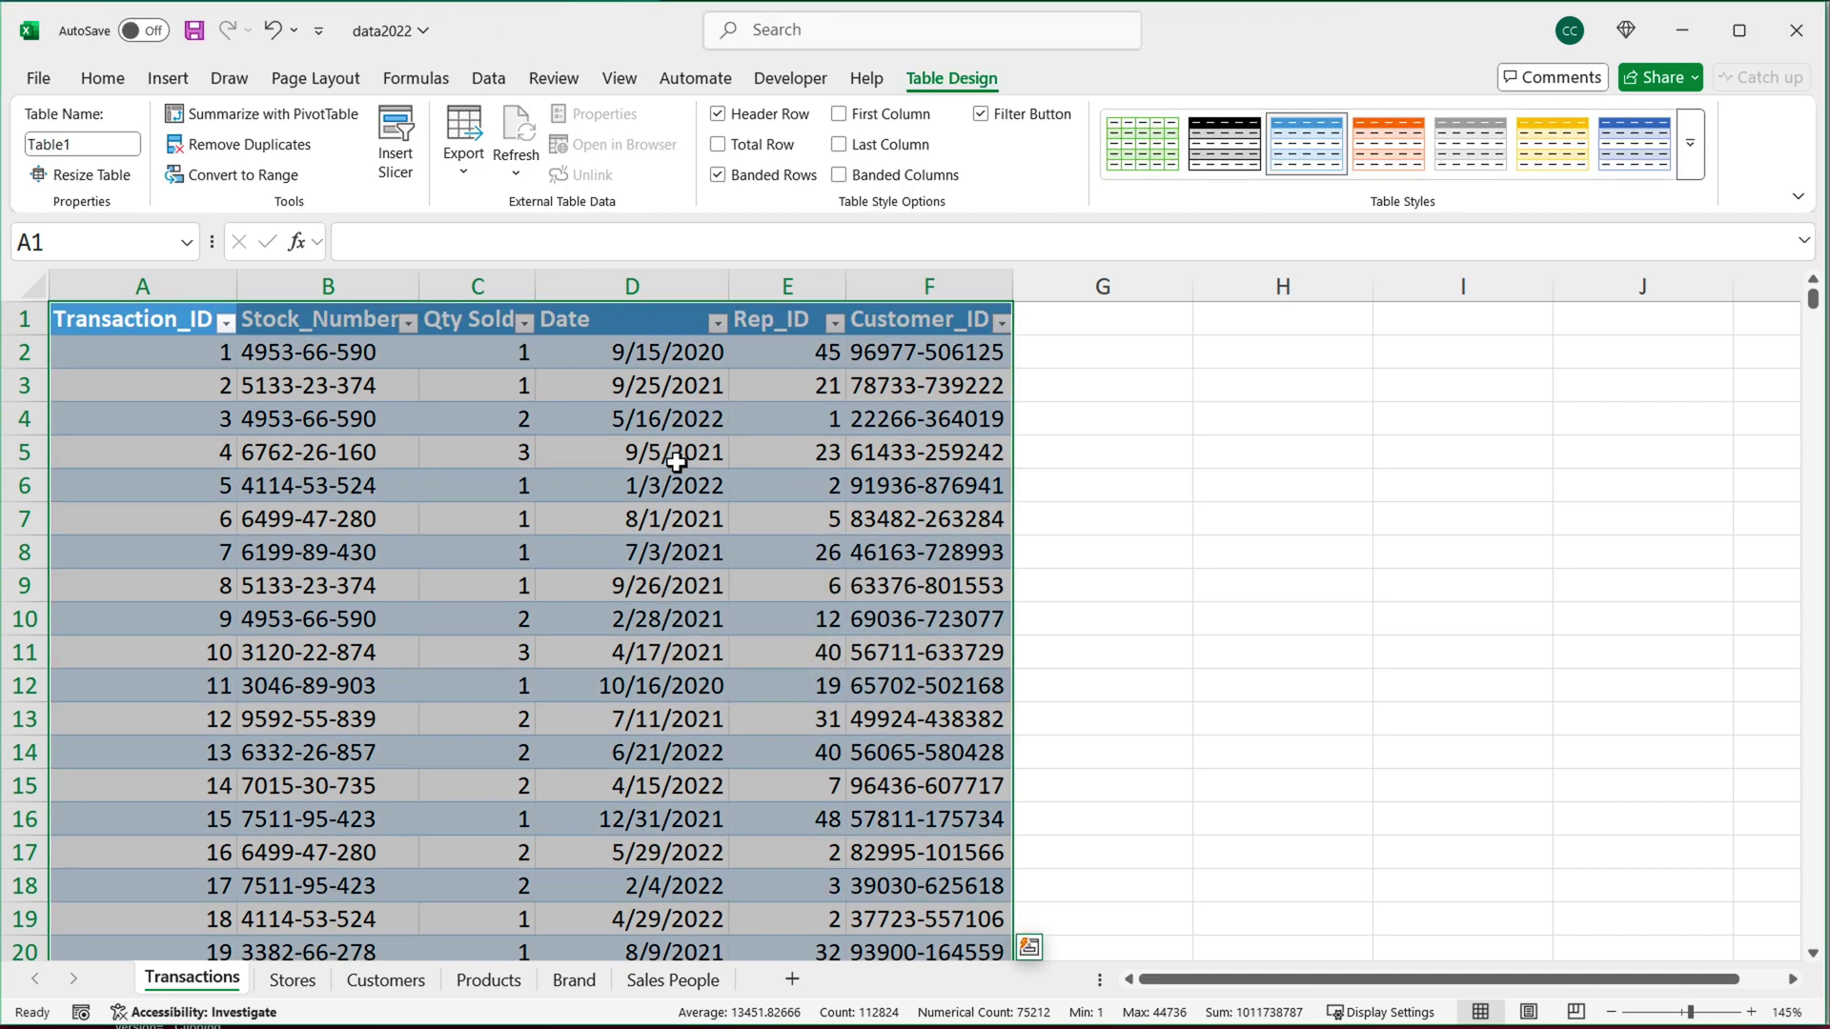
# - Apply the plain, uncoloured Light style to the new table and name the table Transactions
pyautogui.click(1689, 157)
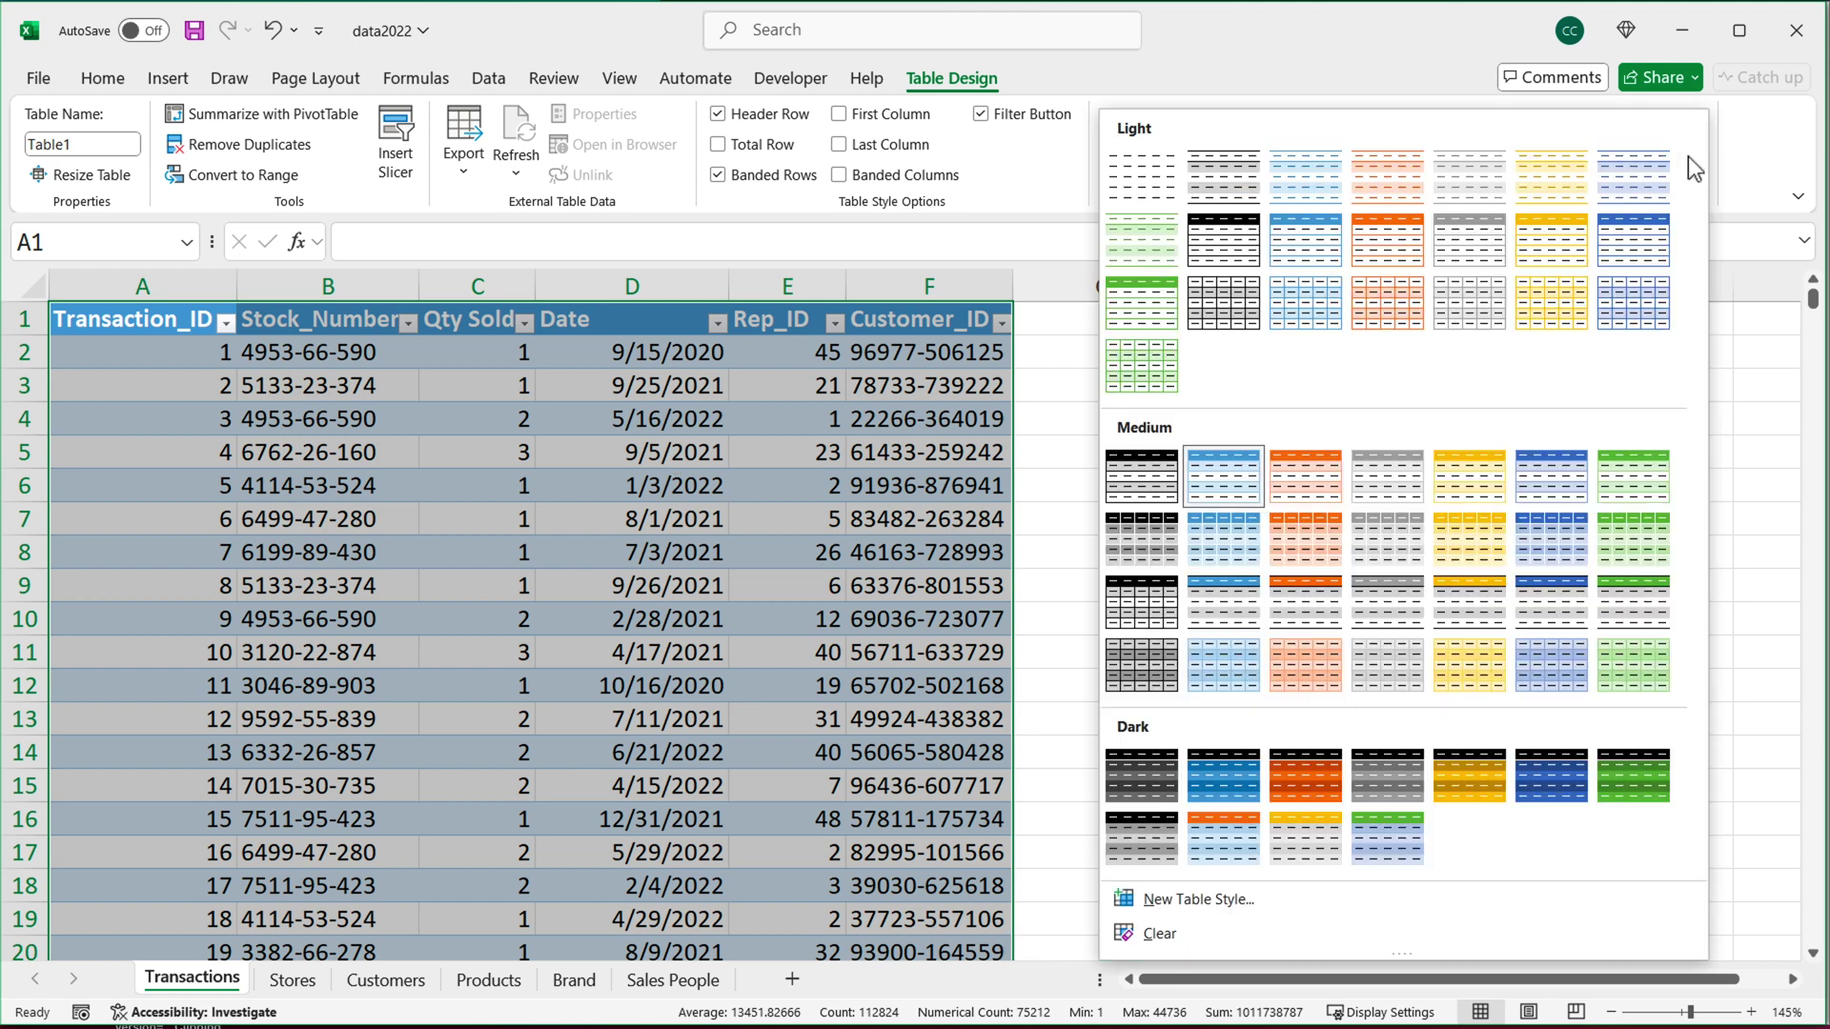
pyautogui.click(1144, 177)
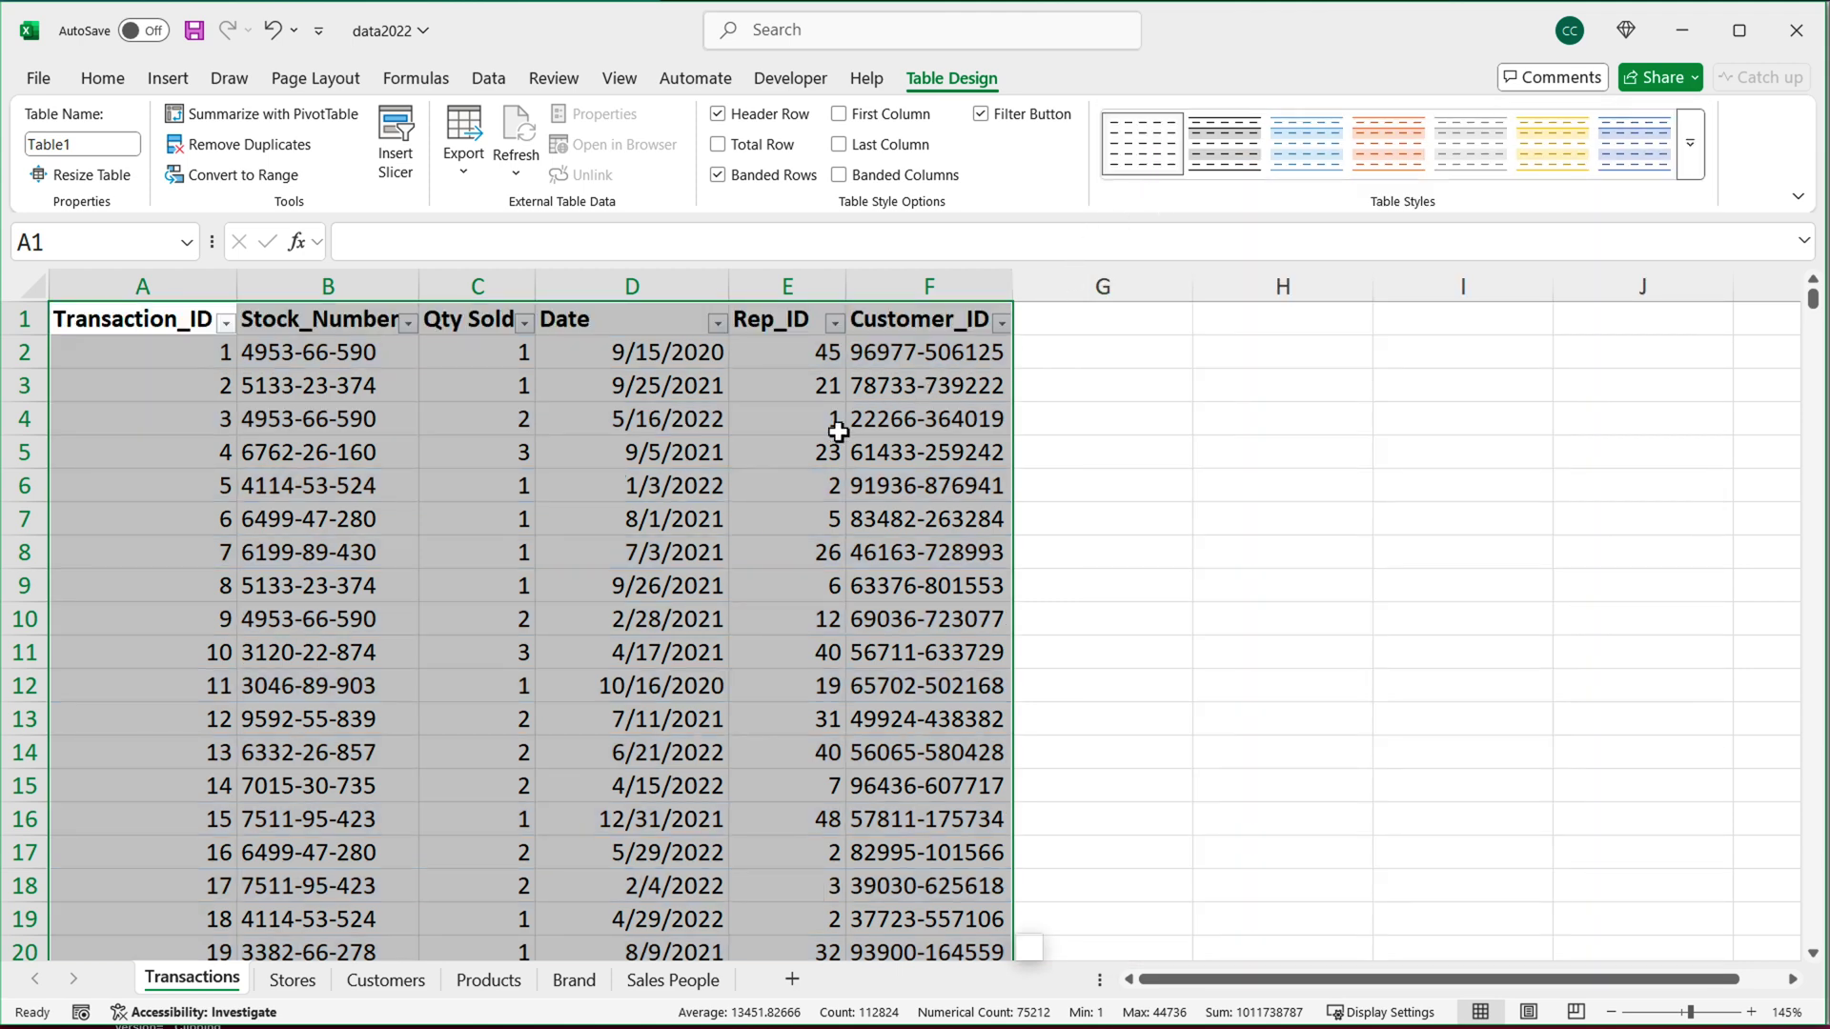
pyautogui.click(74, 150)
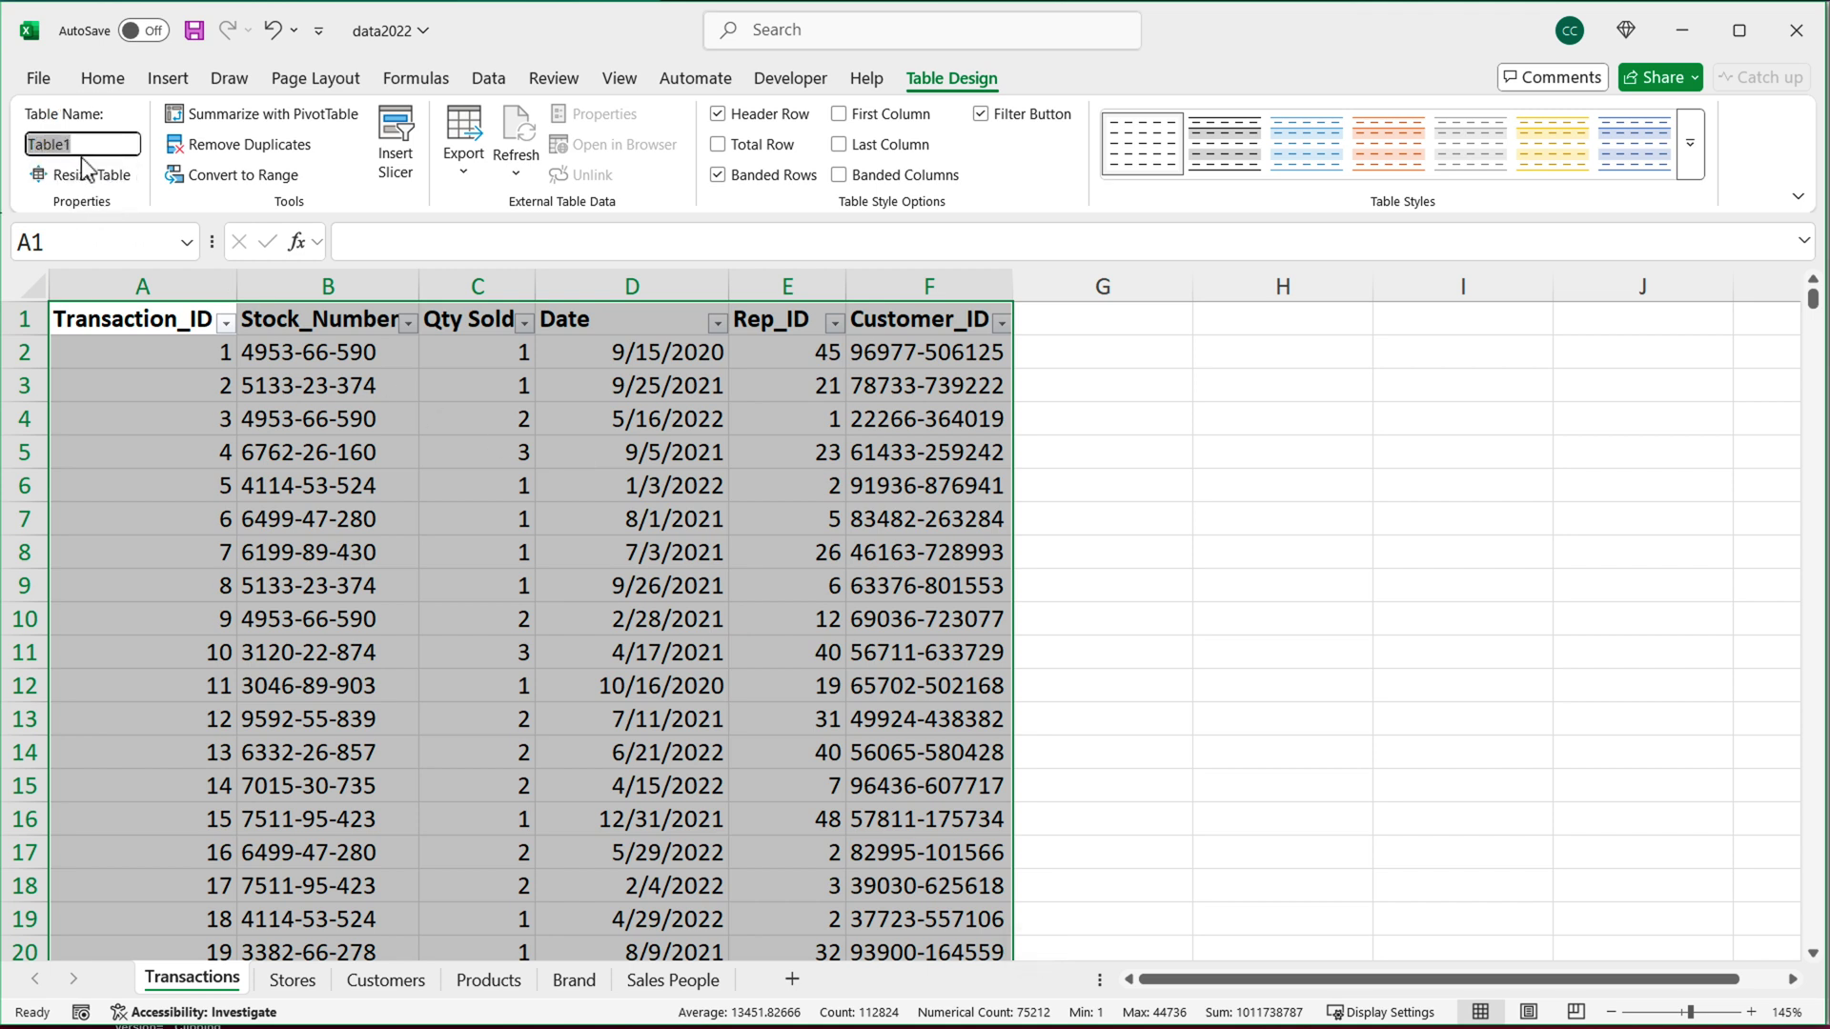
pyautogui.write('Transactions')
pyautogui.press('Return')
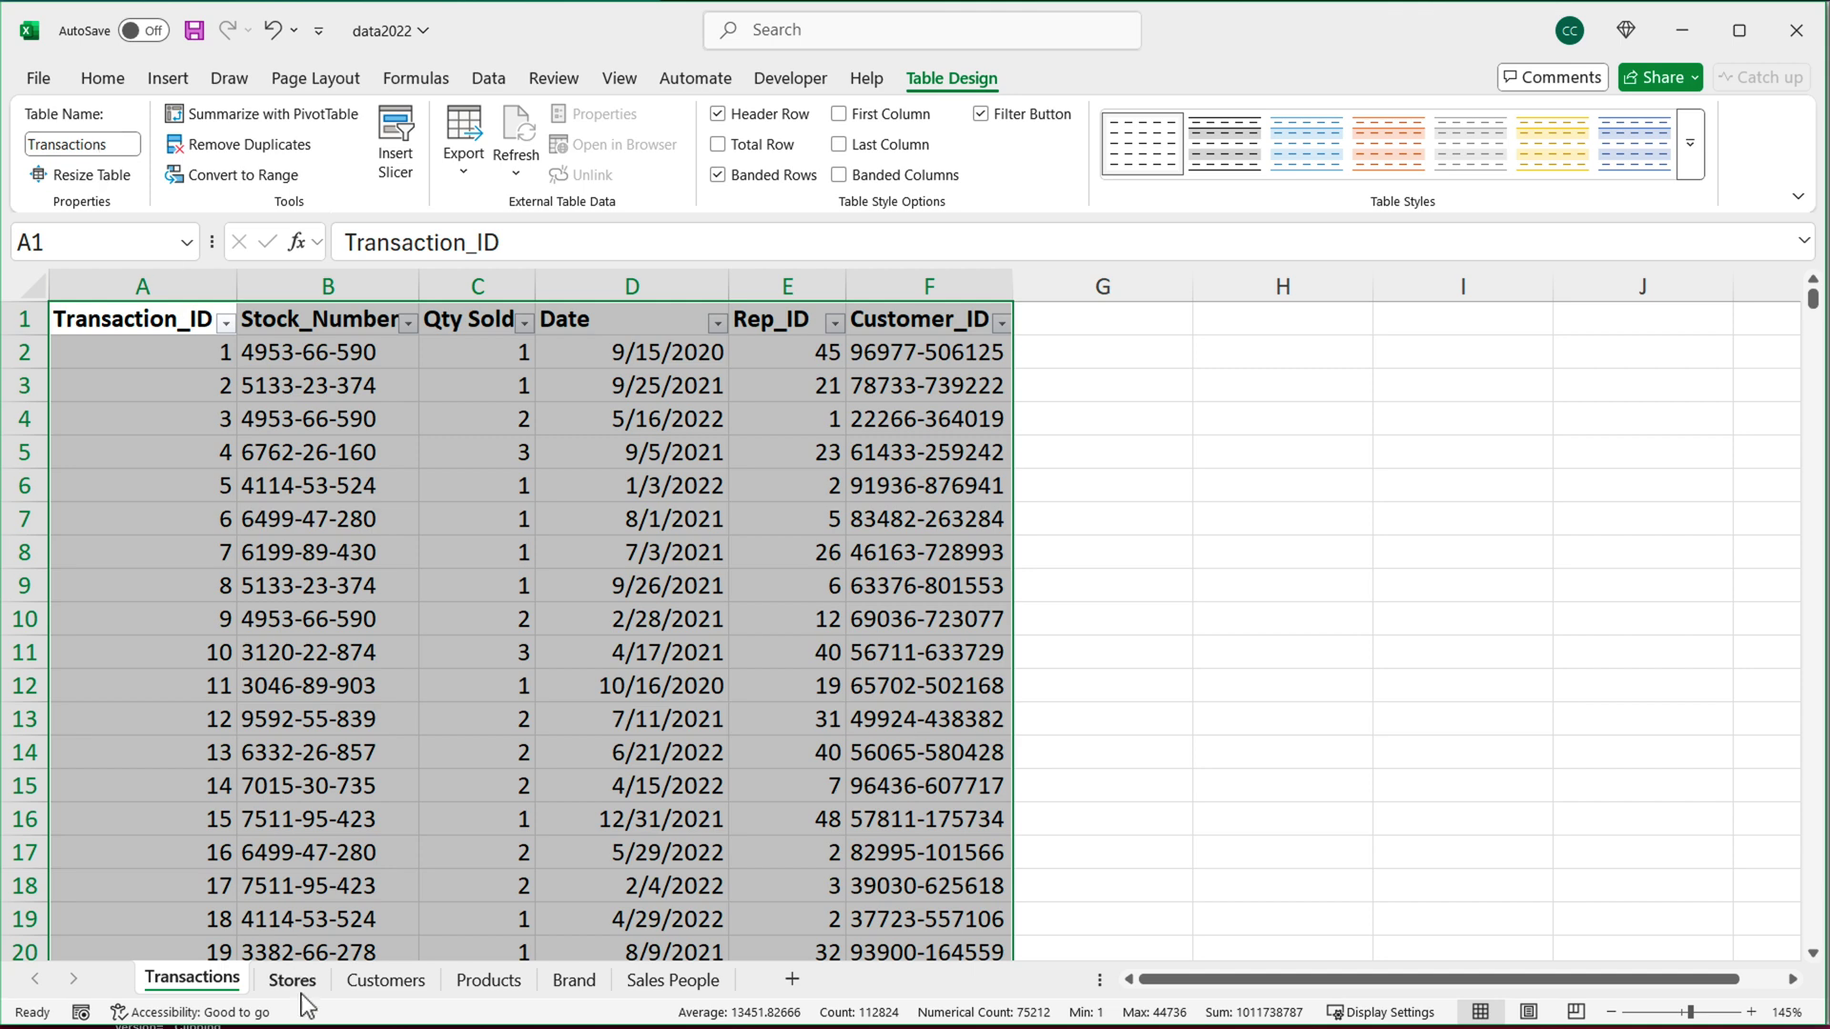
# - Convert the whole data range on the Customers sheet, $A$1:$H$10001, into a table with headers
pyautogui.click(386, 991)
pyautogui.click(267, 408)
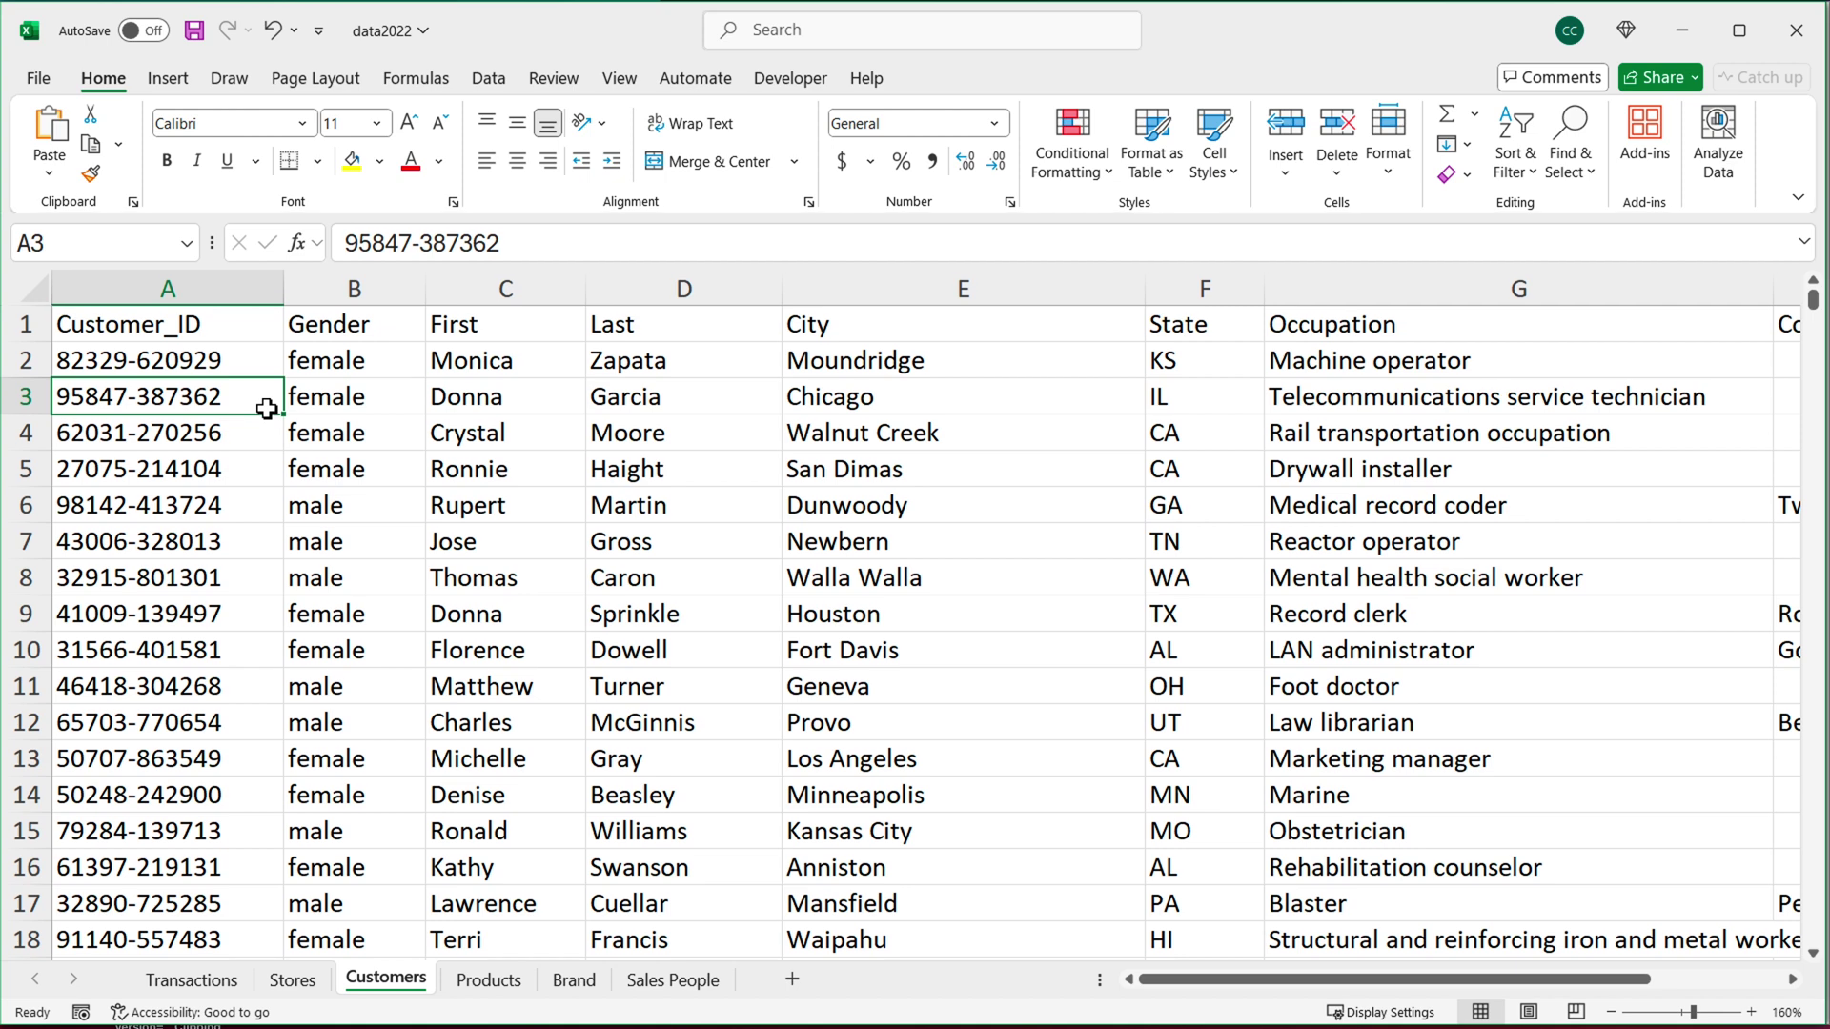
pyautogui.hotkey('ctrl', 'a')
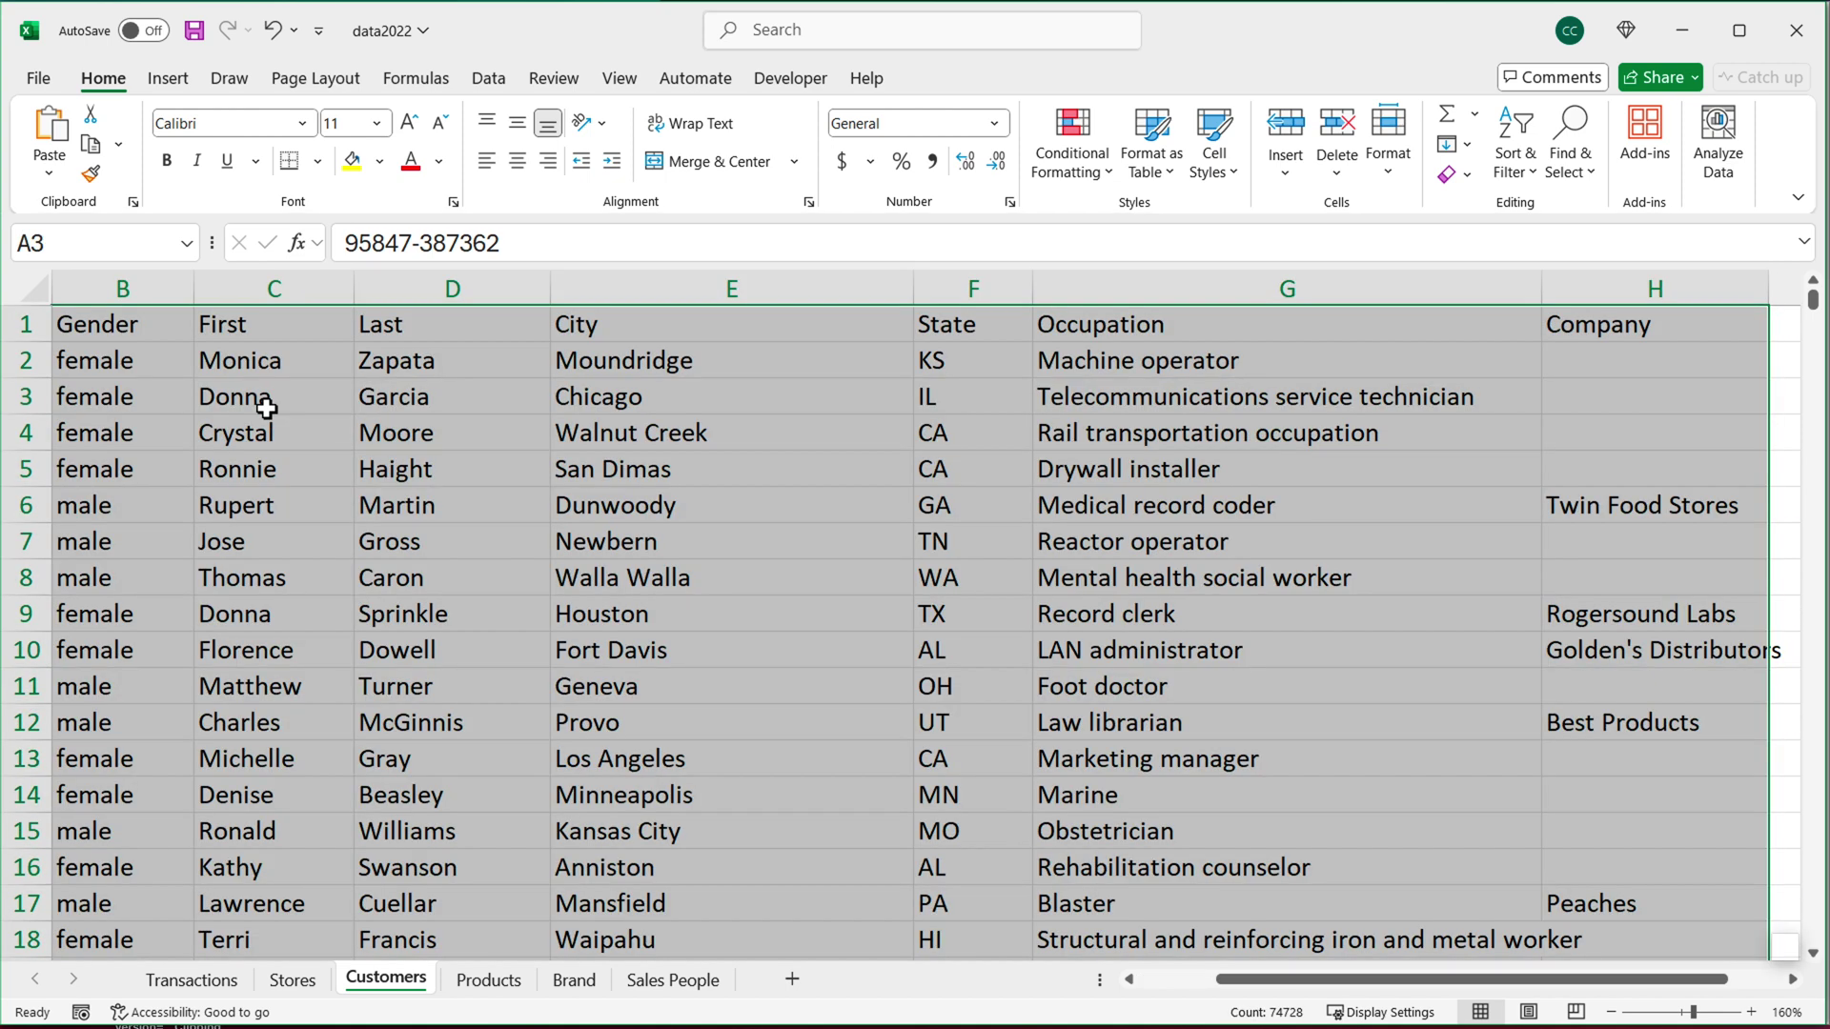
pyautogui.click(164, 80)
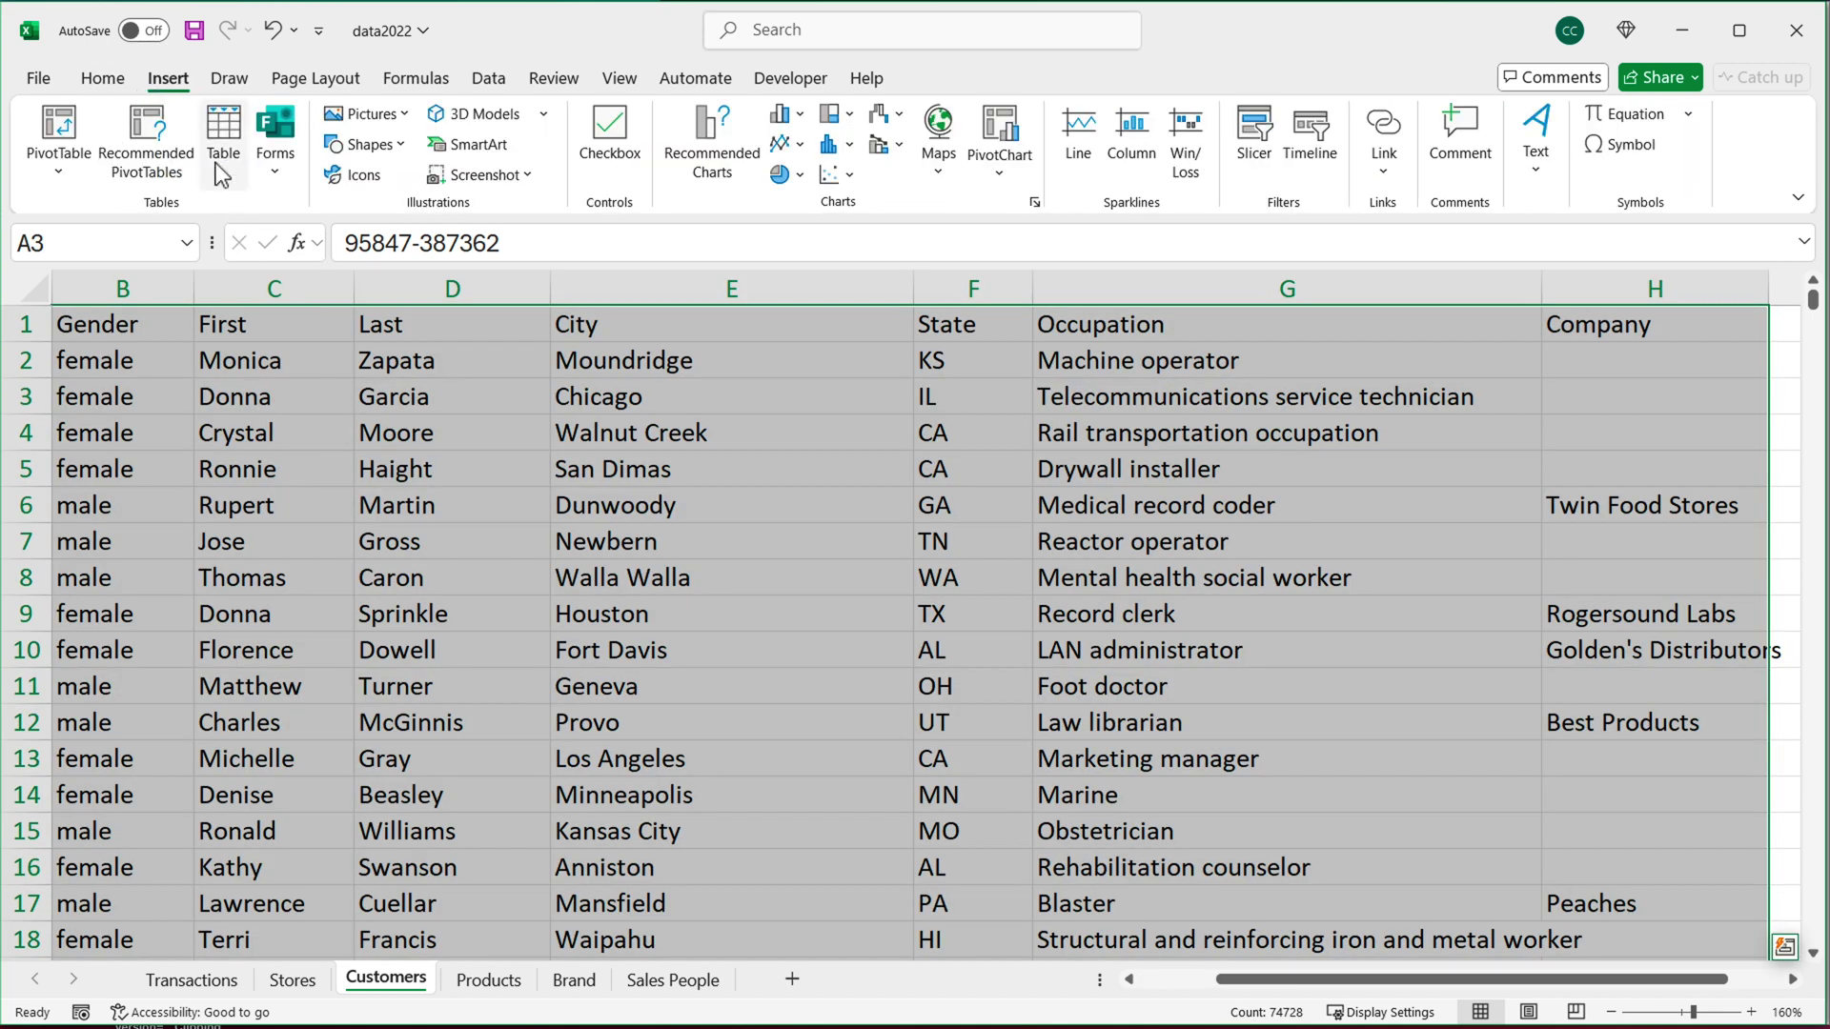
pyautogui.click(223, 138)
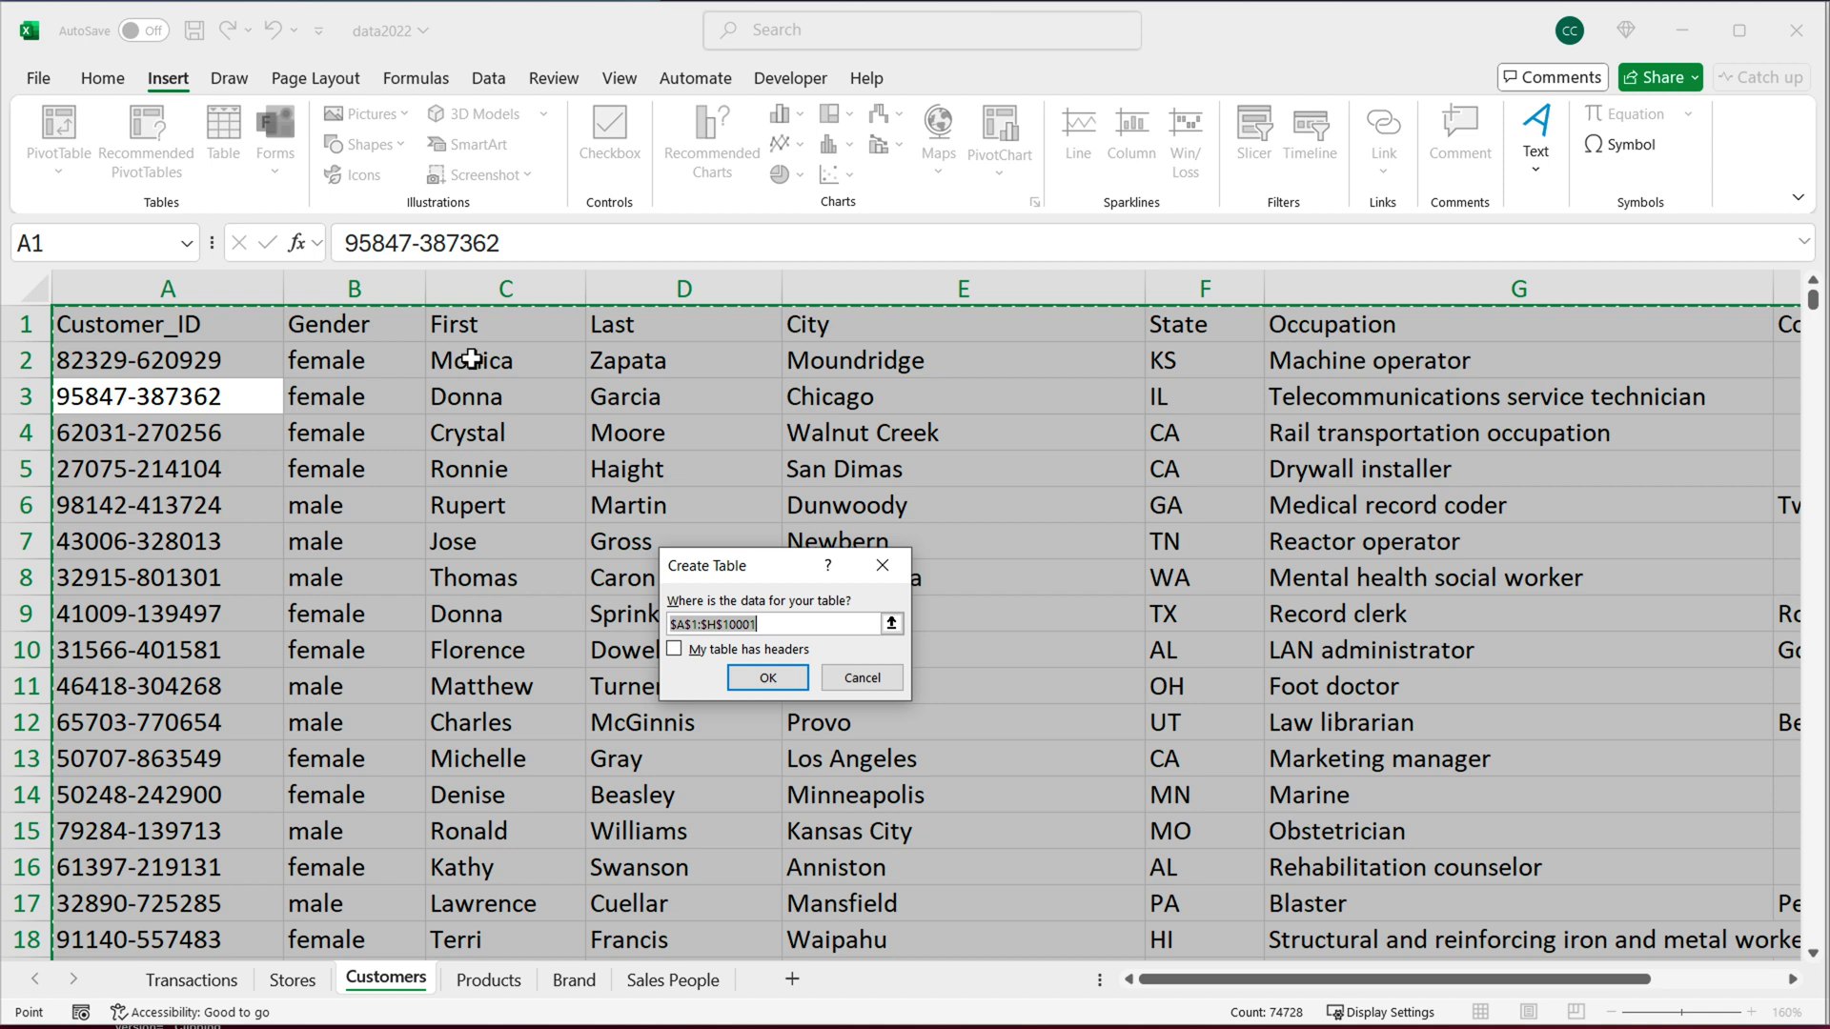
pyautogui.click(722, 658)
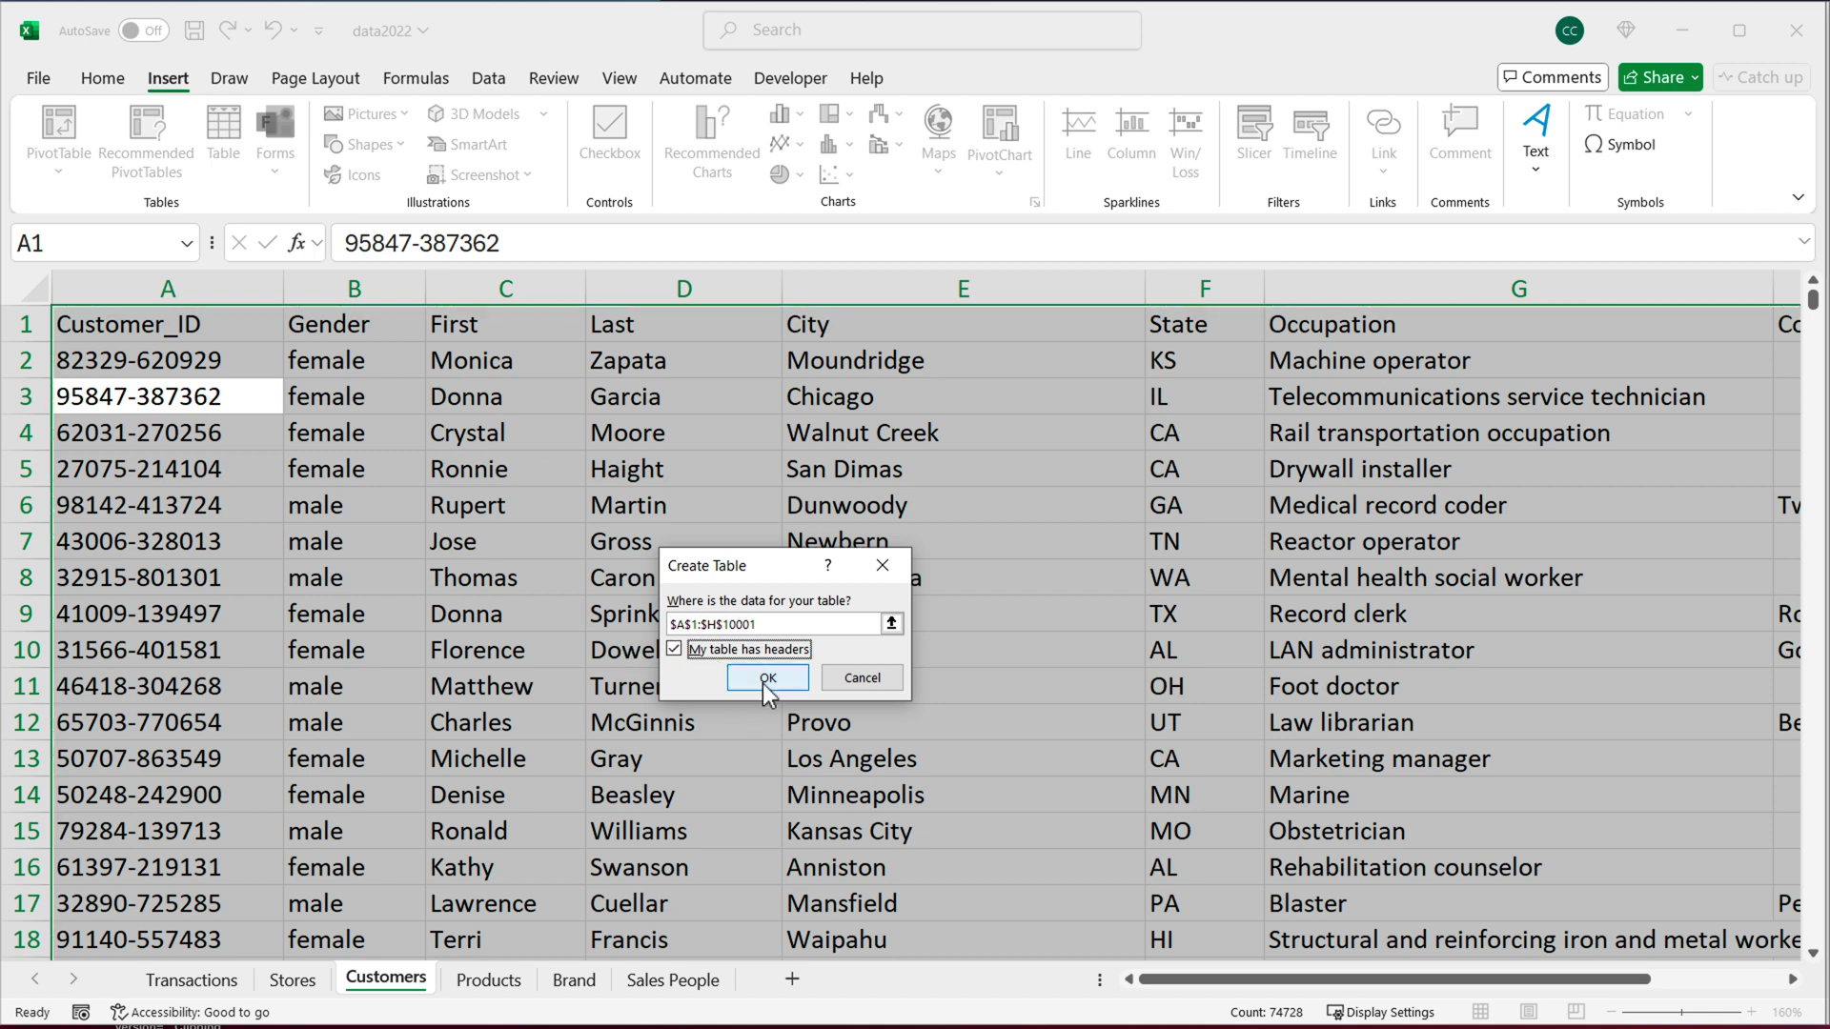
pyautogui.click(765, 681)
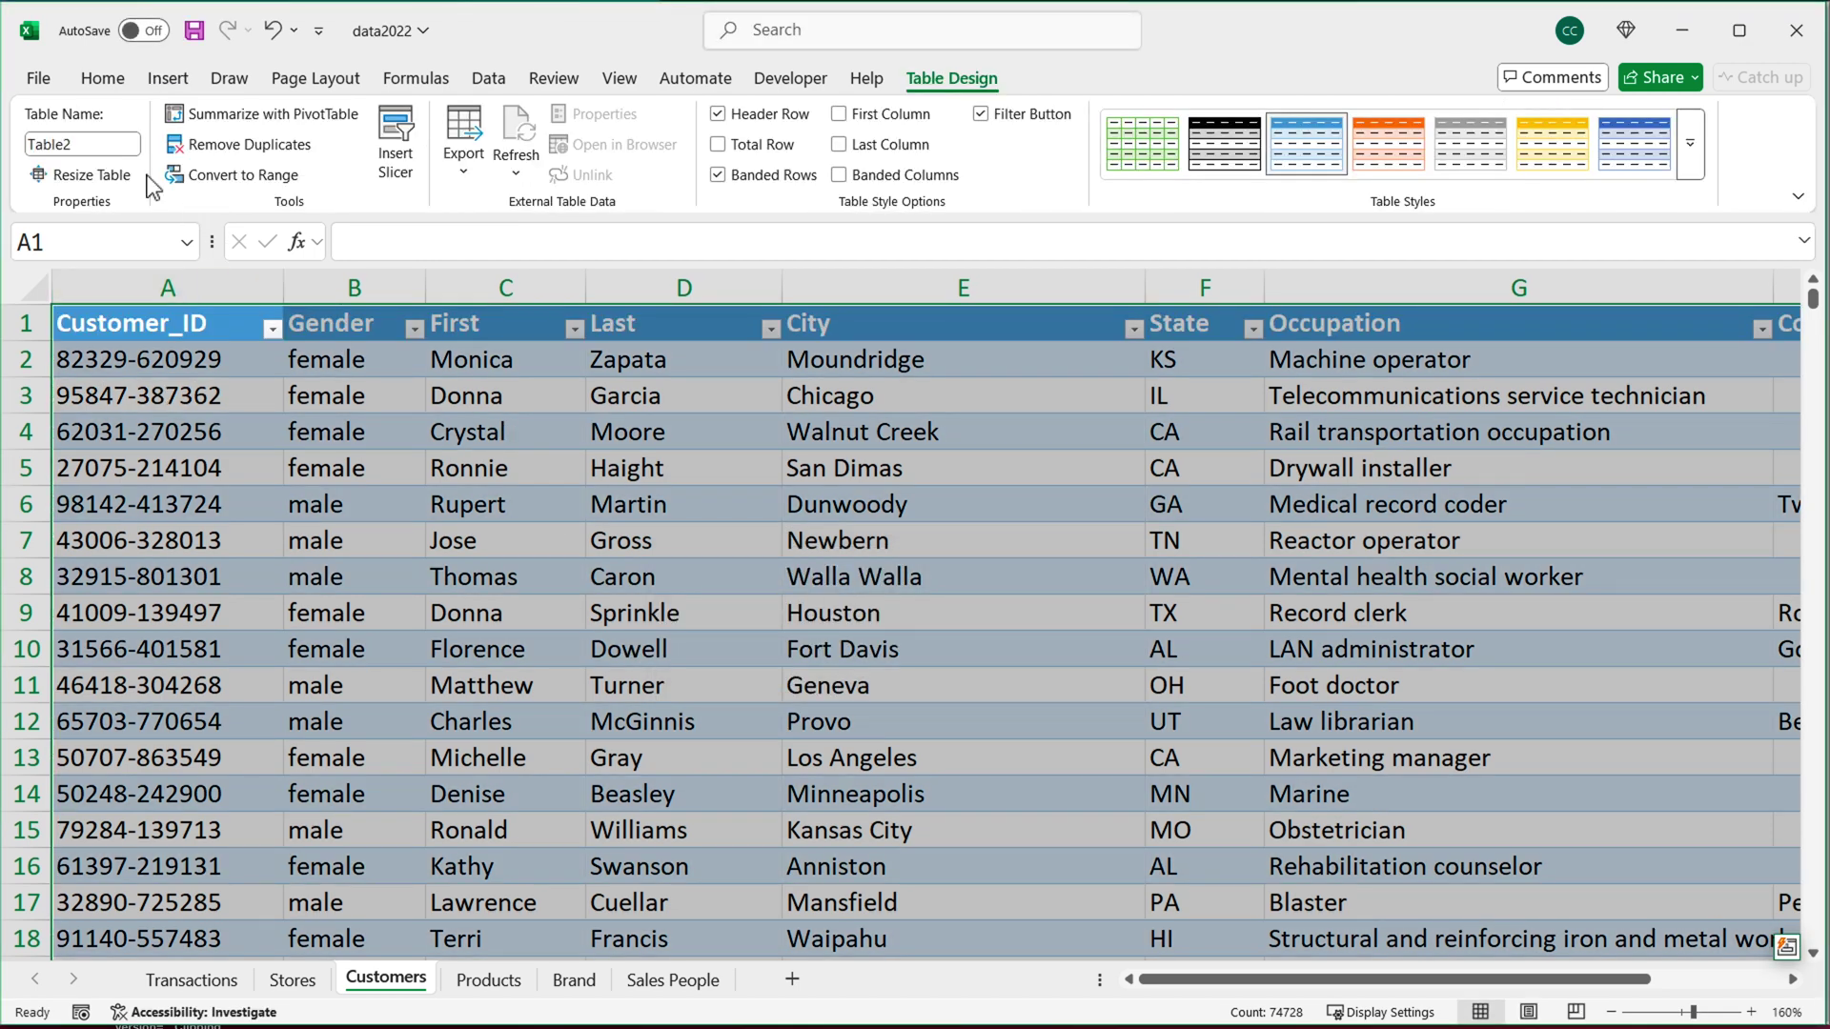
# - Name the new table on the Customers sheet Customers
pyautogui.click(115, 145)
pyautogui.write('Customers')
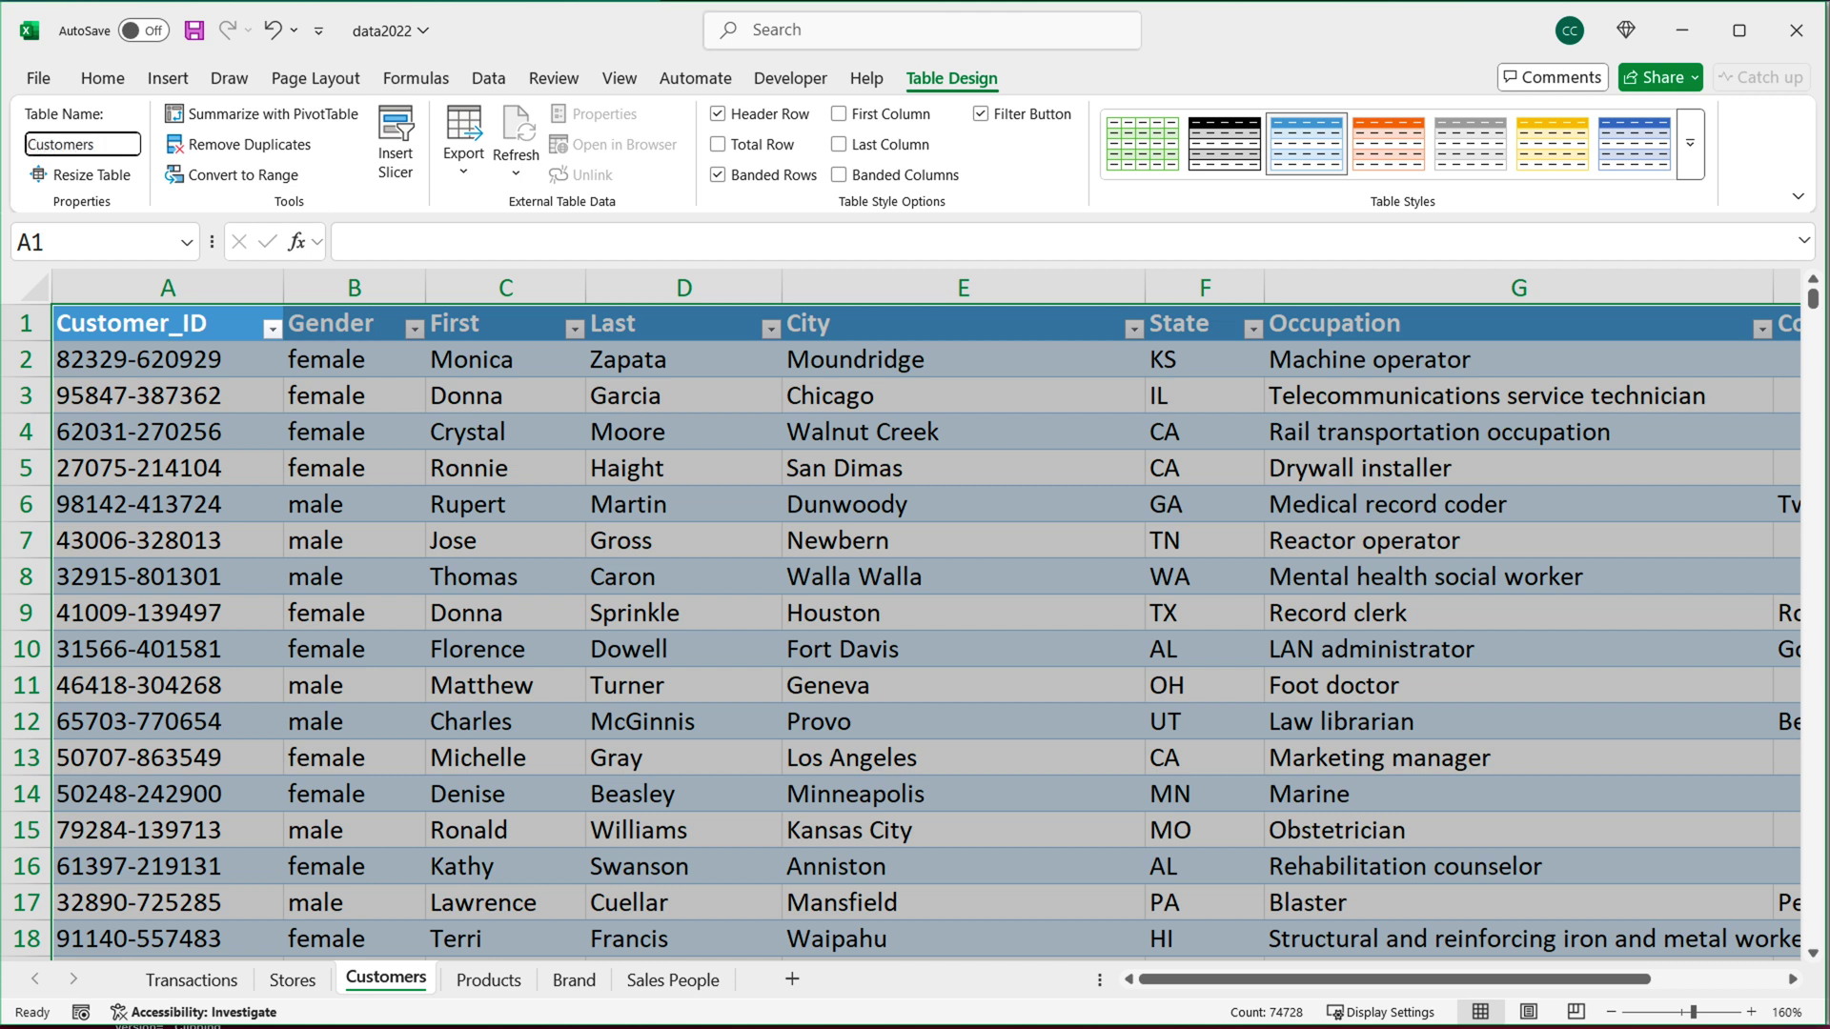
pyautogui.press('Return')
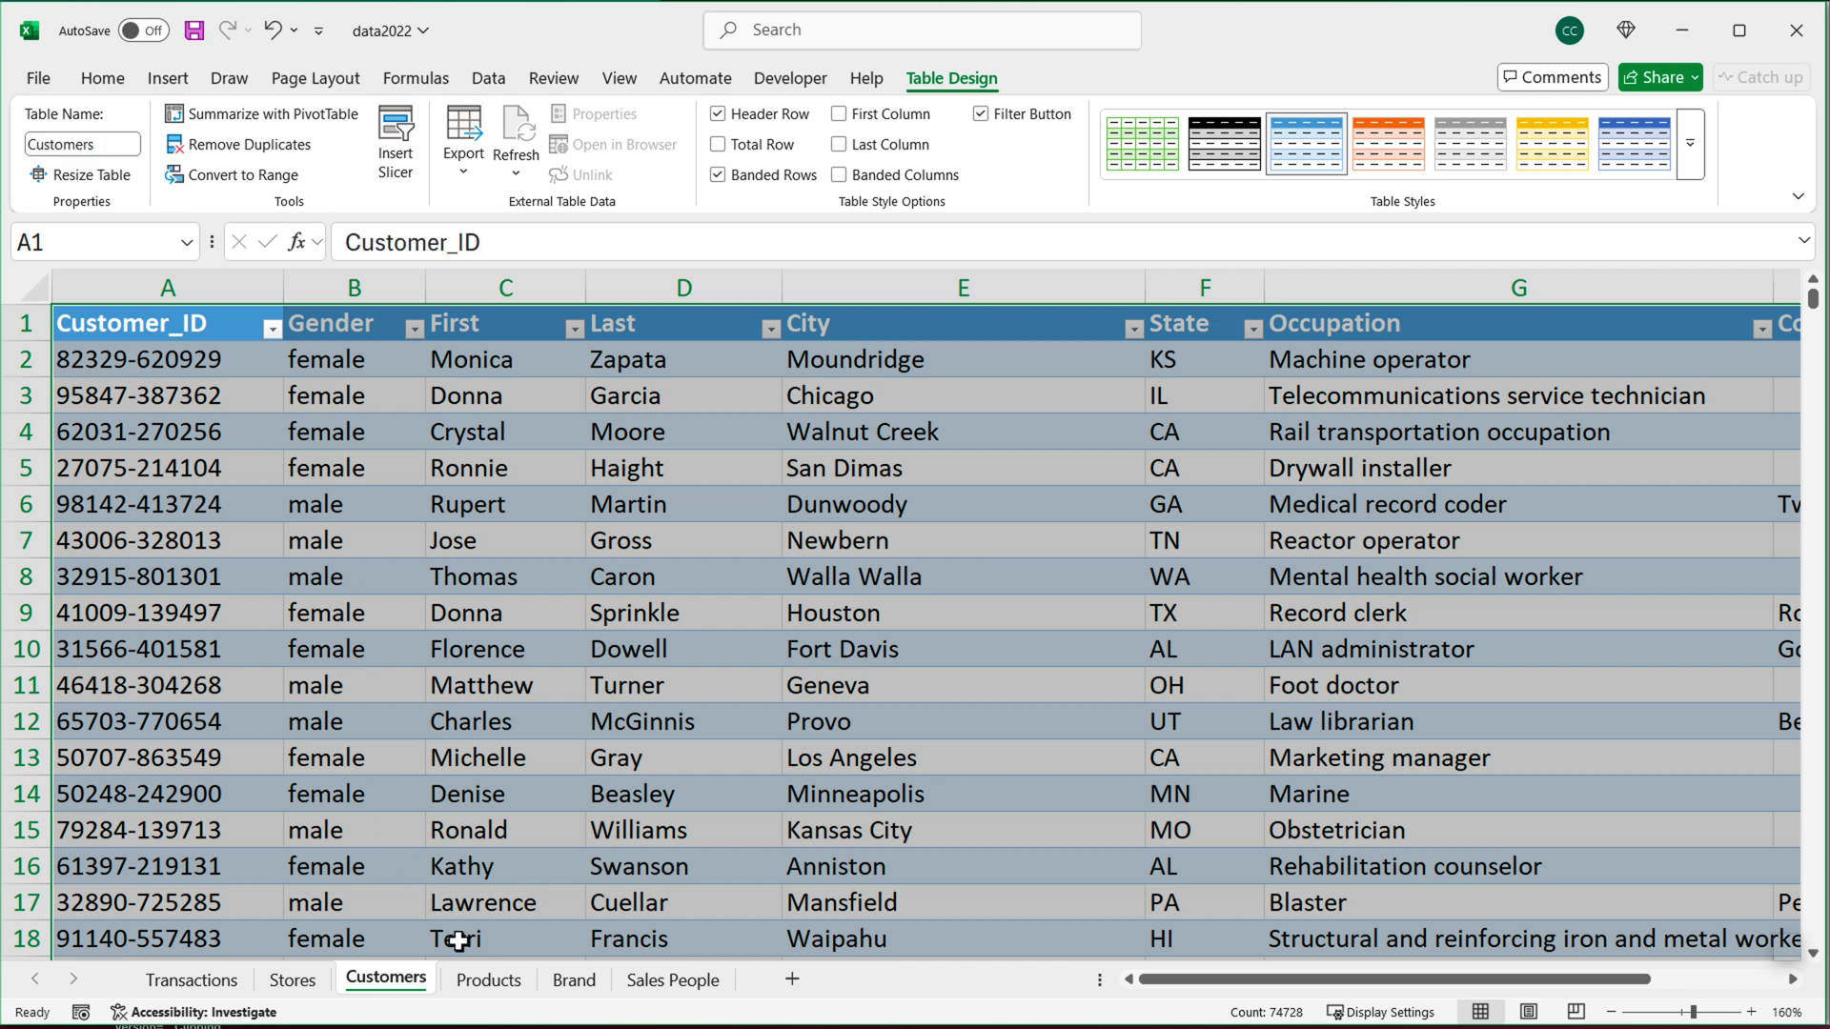
# - Convert the whole data range on the Products sheet, $A$1:$H$25, into a table with headers
pyautogui.click(488, 979)
pyautogui.click(196, 469)
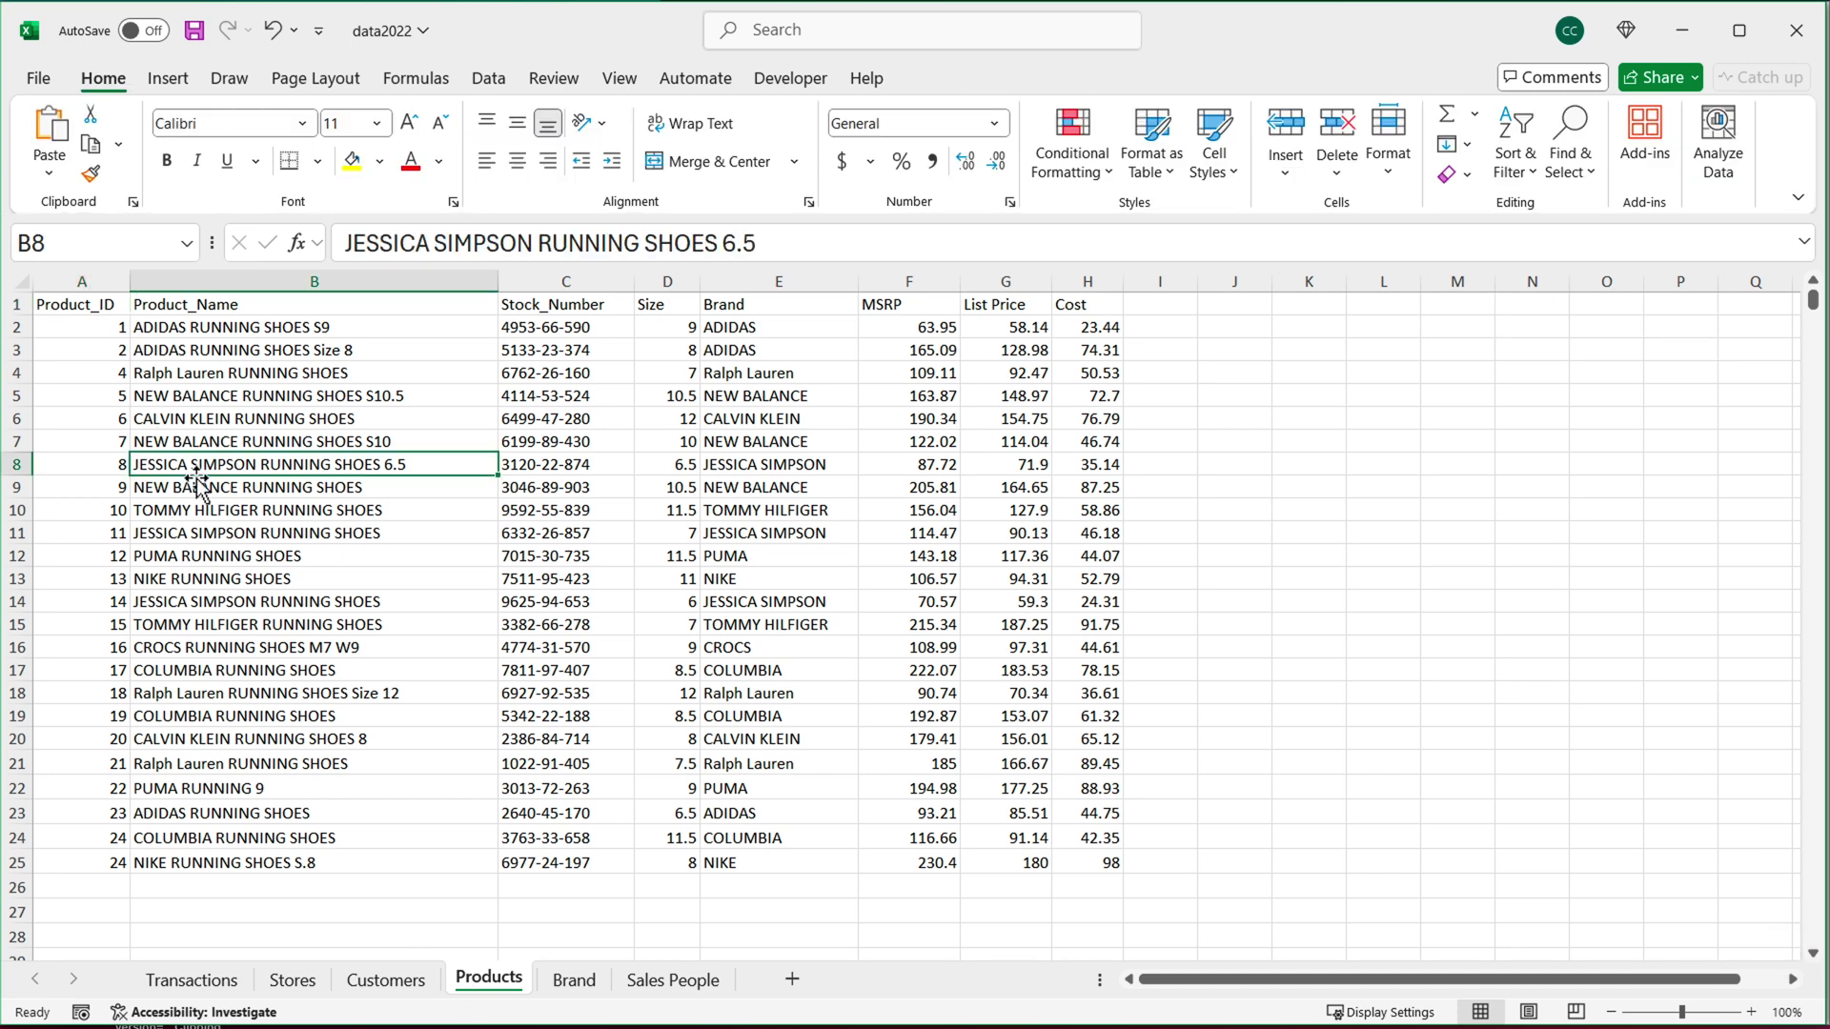
pyautogui.hotkey('ctrl', 'a')
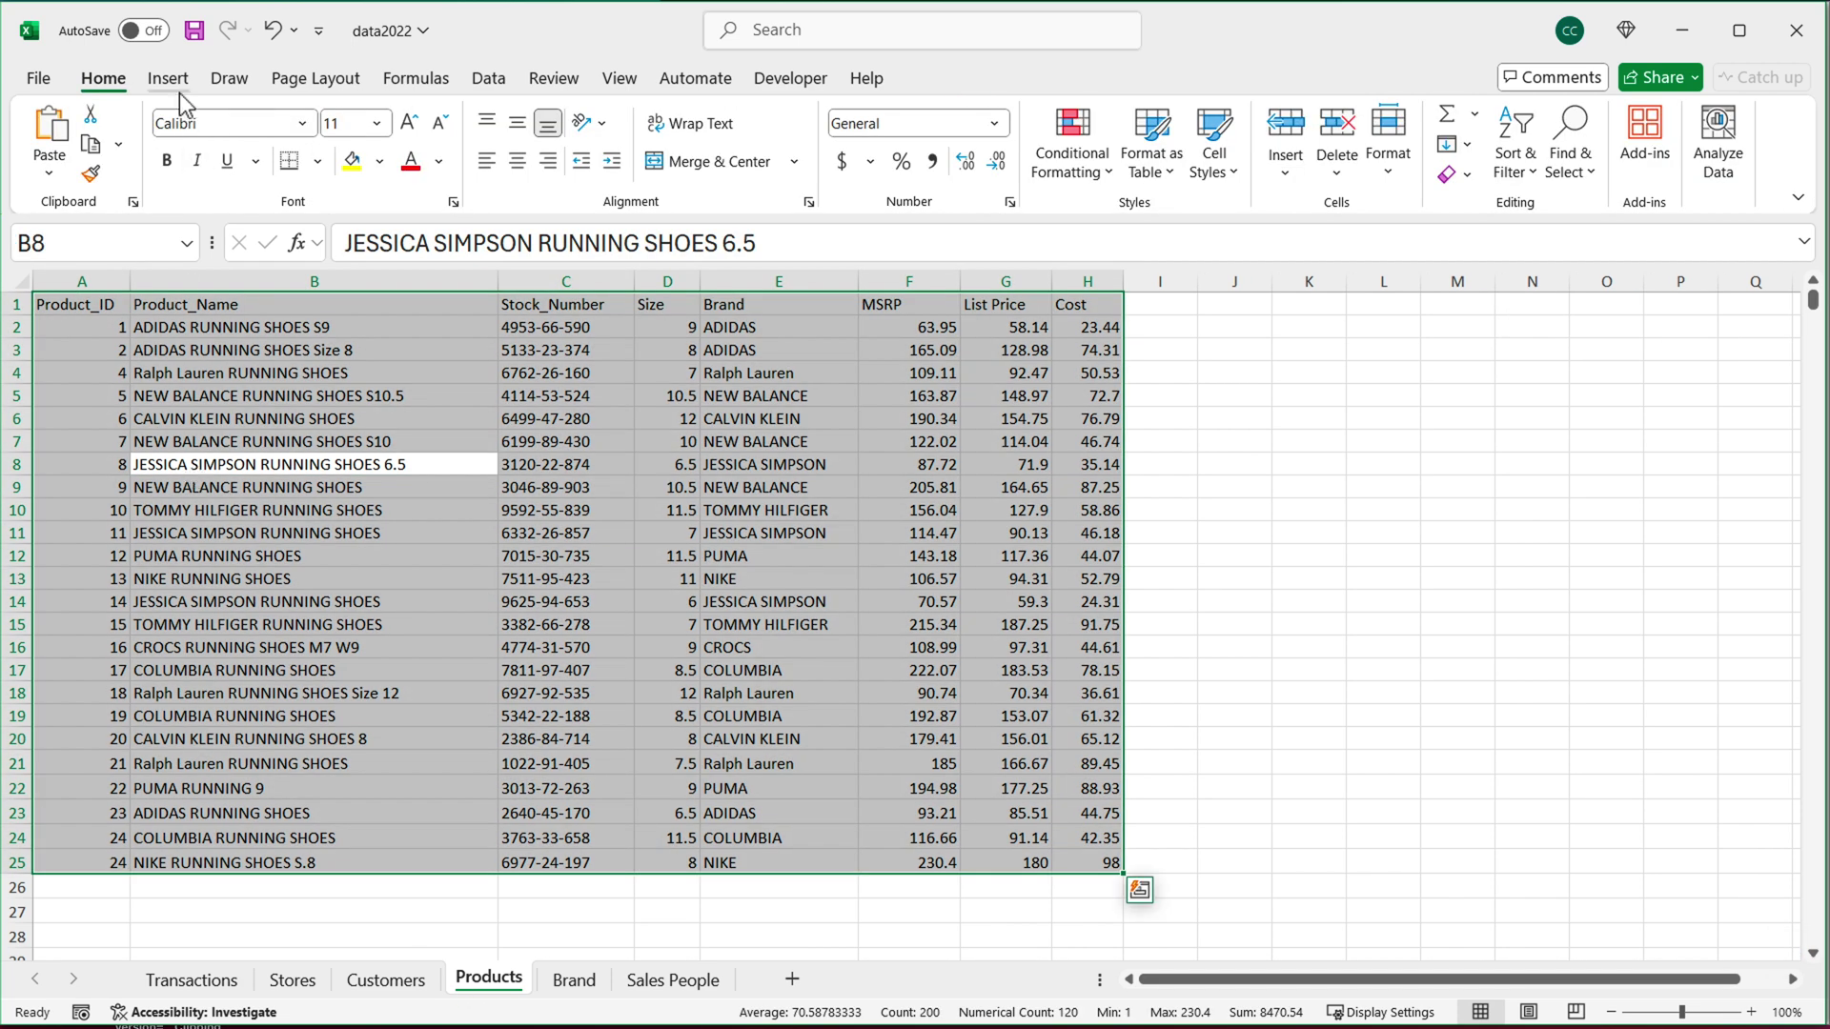
pyautogui.click(169, 79)
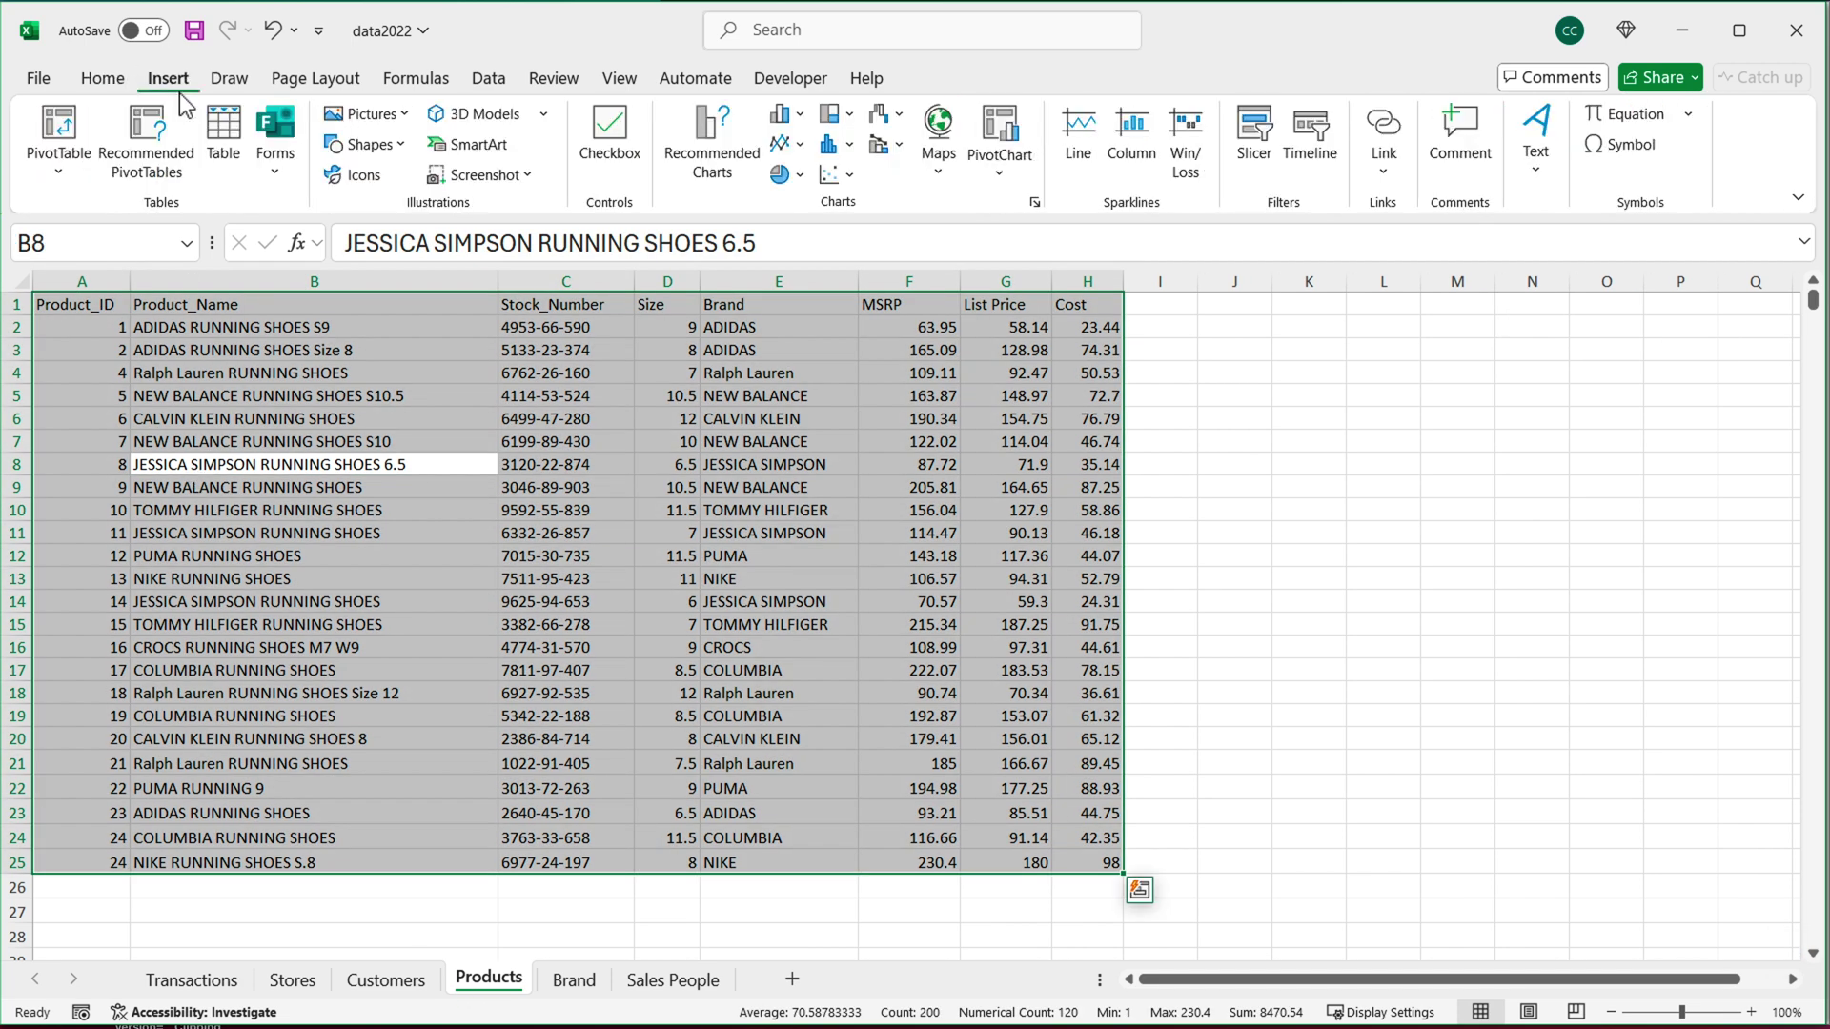
pyautogui.click(226, 153)
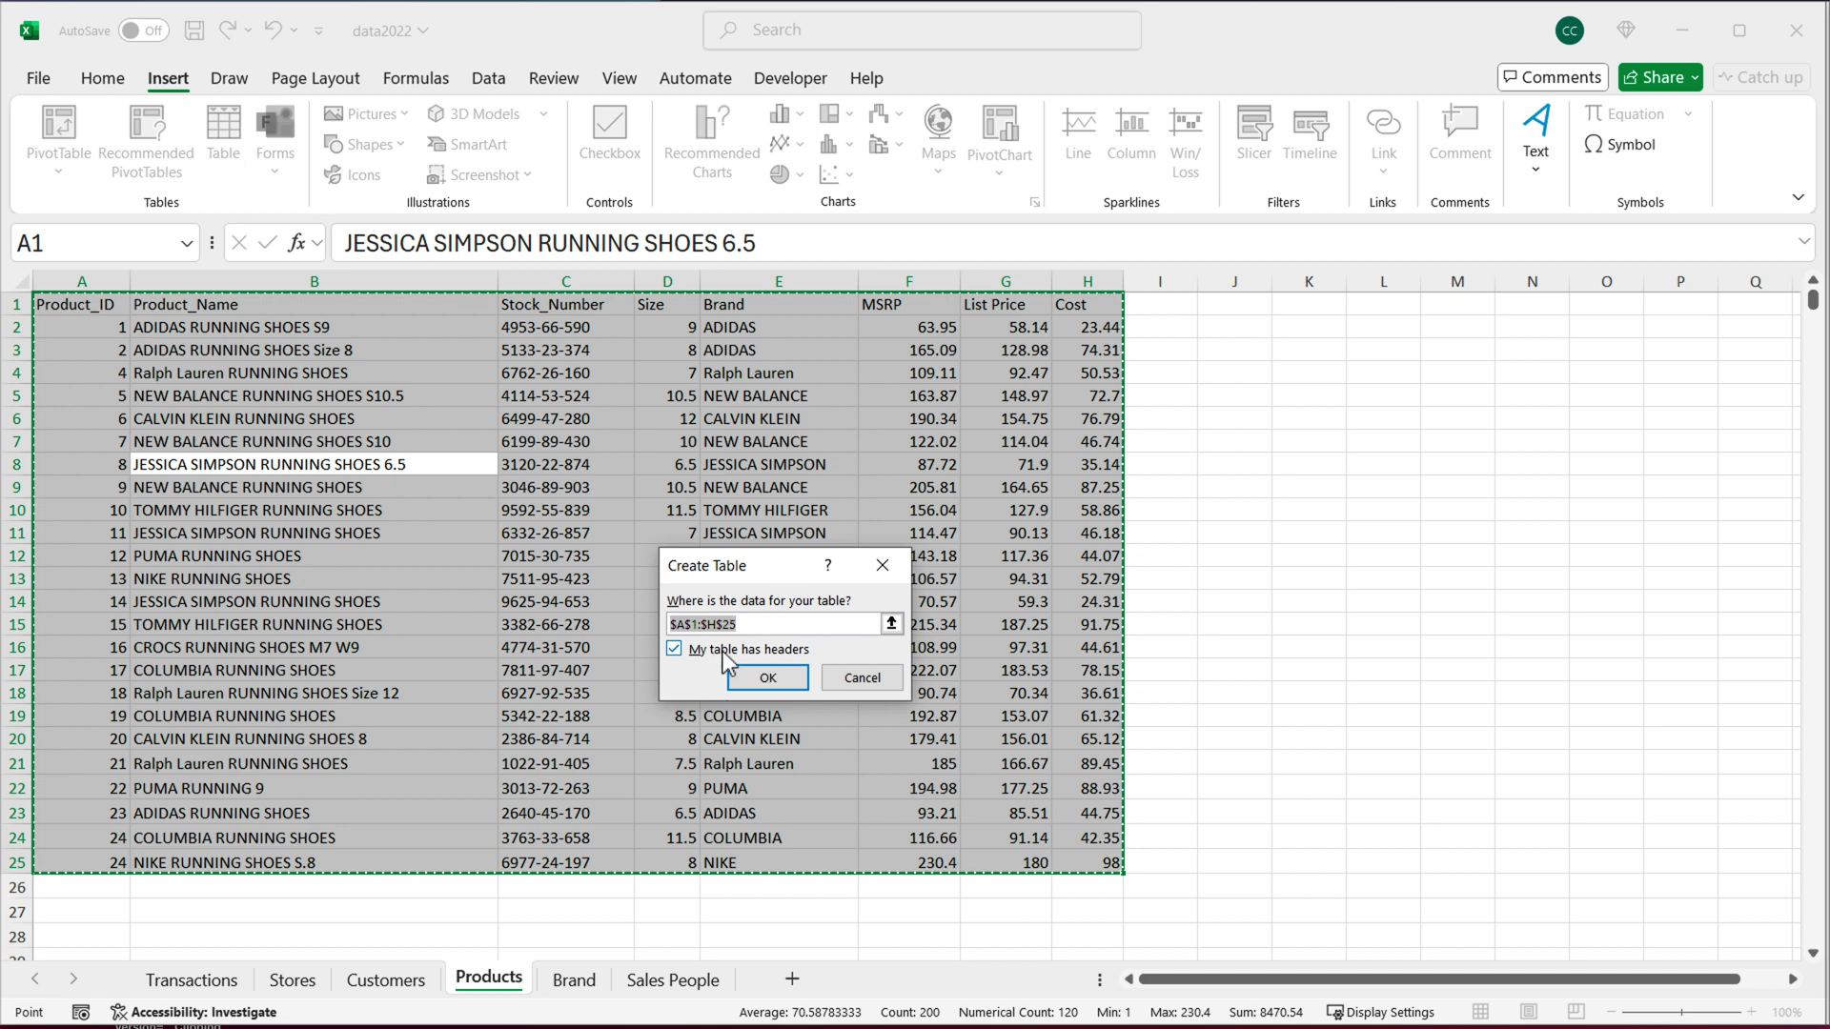
pyautogui.click(762, 679)
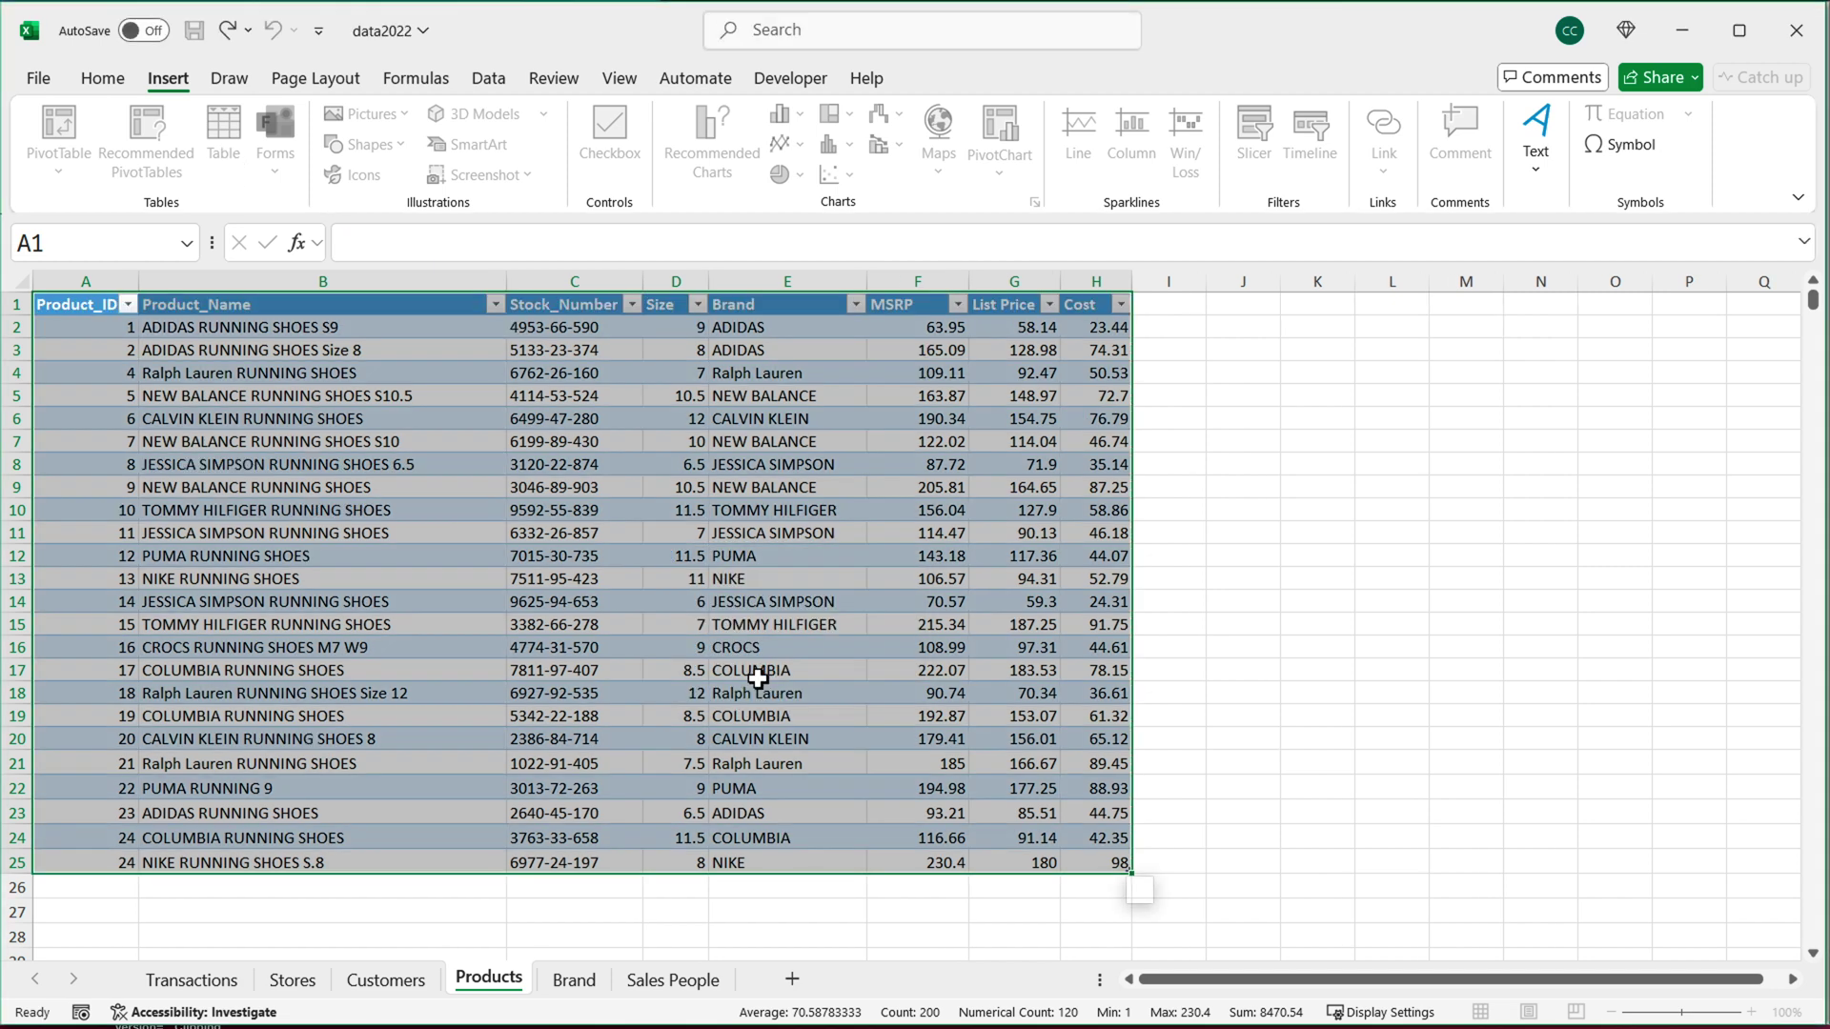
# - Name the new table on the Products sheet Products
pyautogui.click(88, 144)
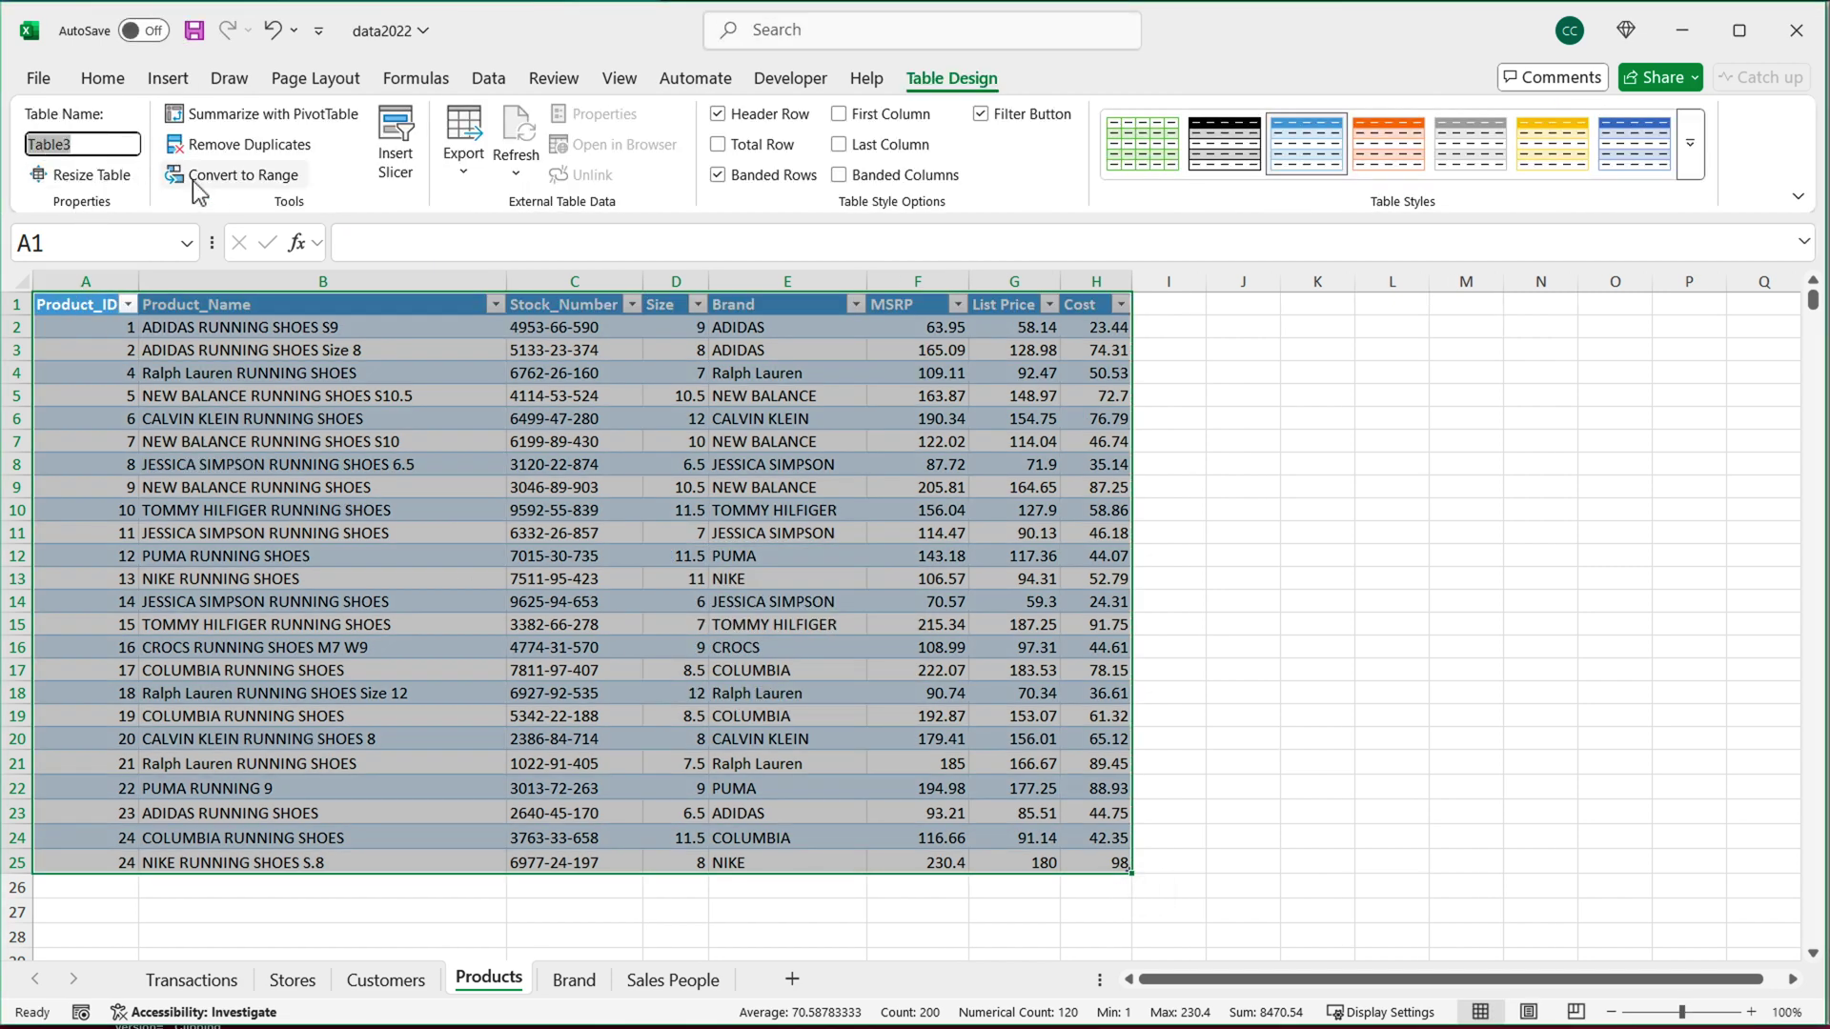
pyautogui.write('Products')
pyautogui.press('Return')
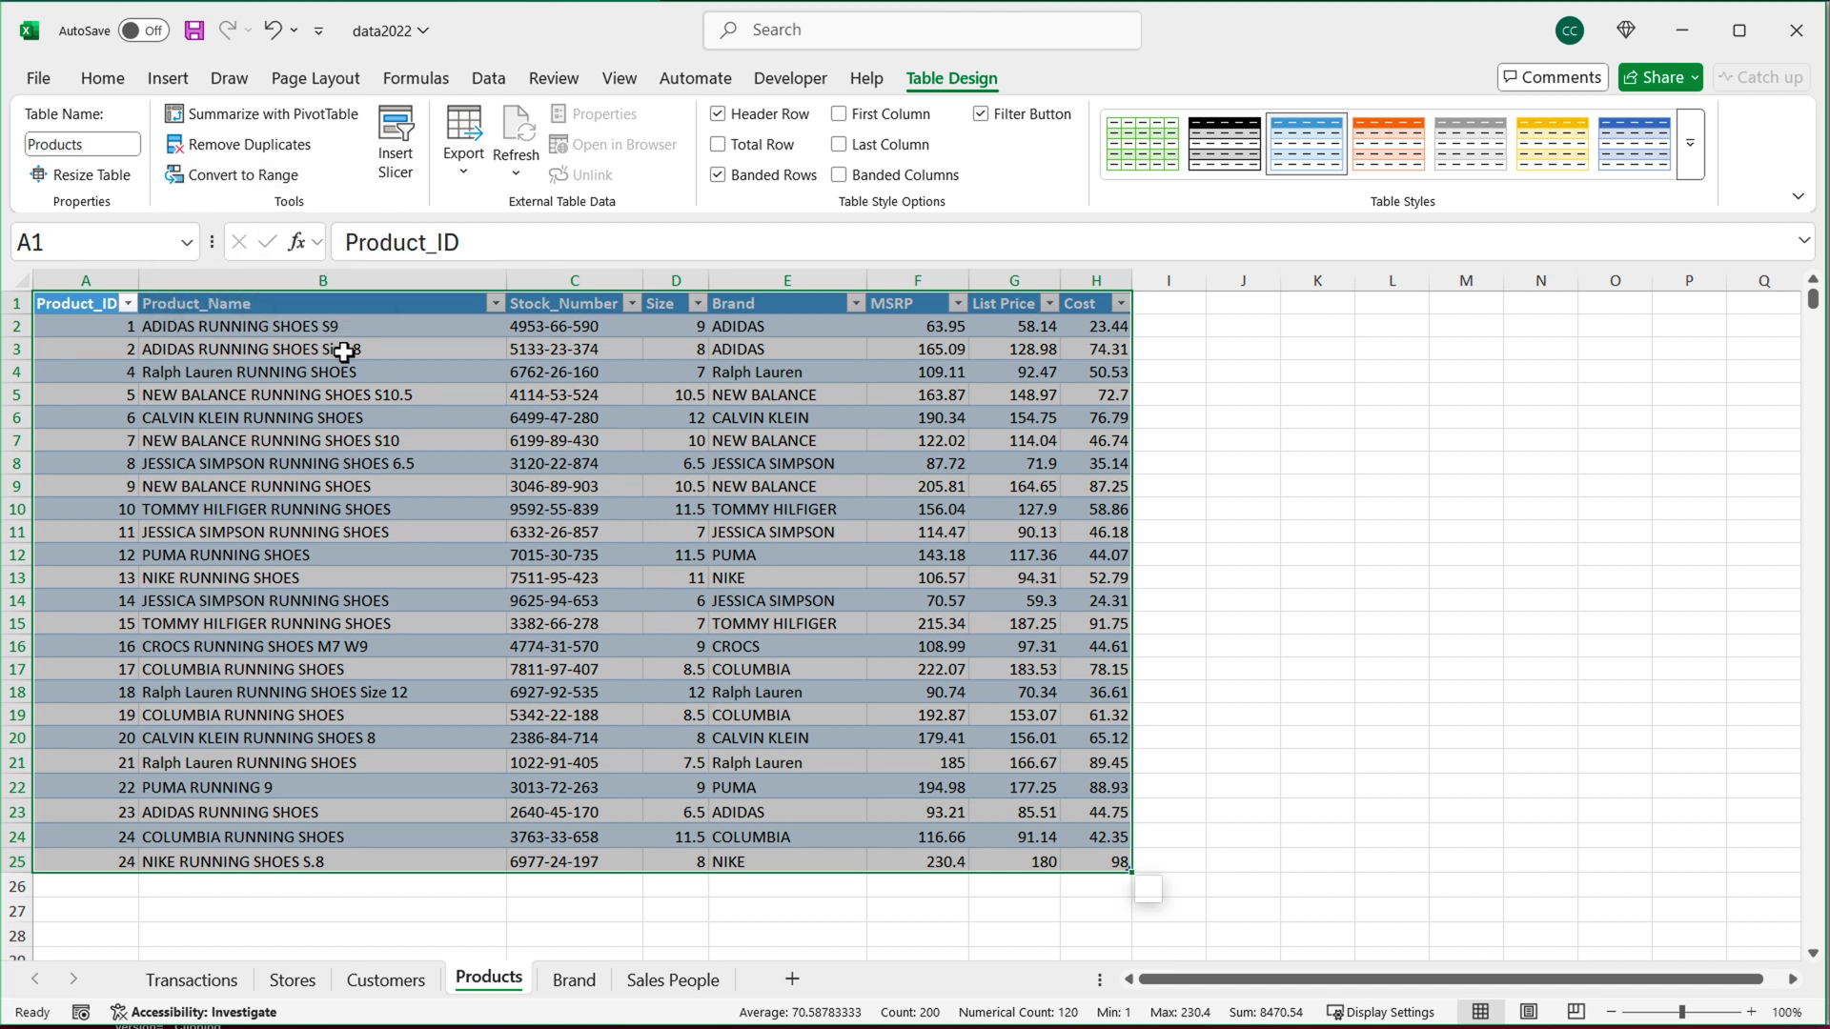
# - Create a PivotTable from the Transactions table on a new worksheet, adding the data to the Data Model
pyautogui.click(229, 988)
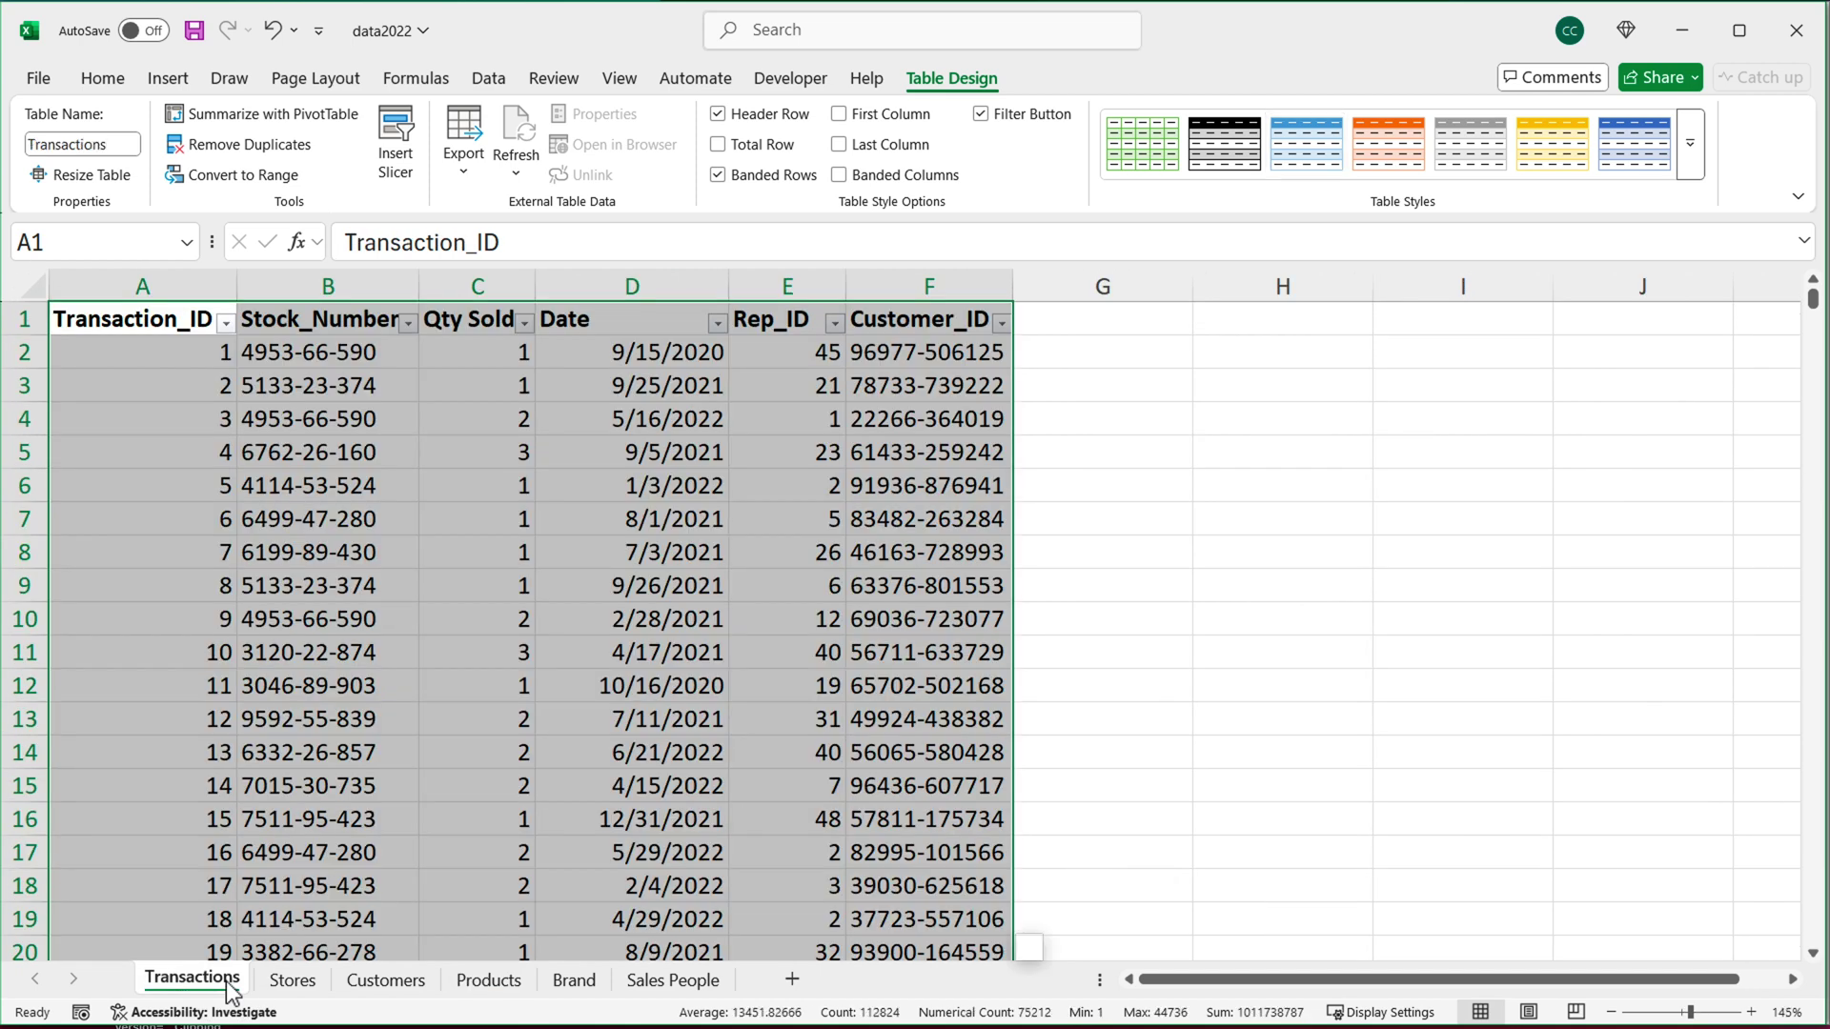
pyautogui.scroll(3, 289, 383)
pyautogui.click(289, 383)
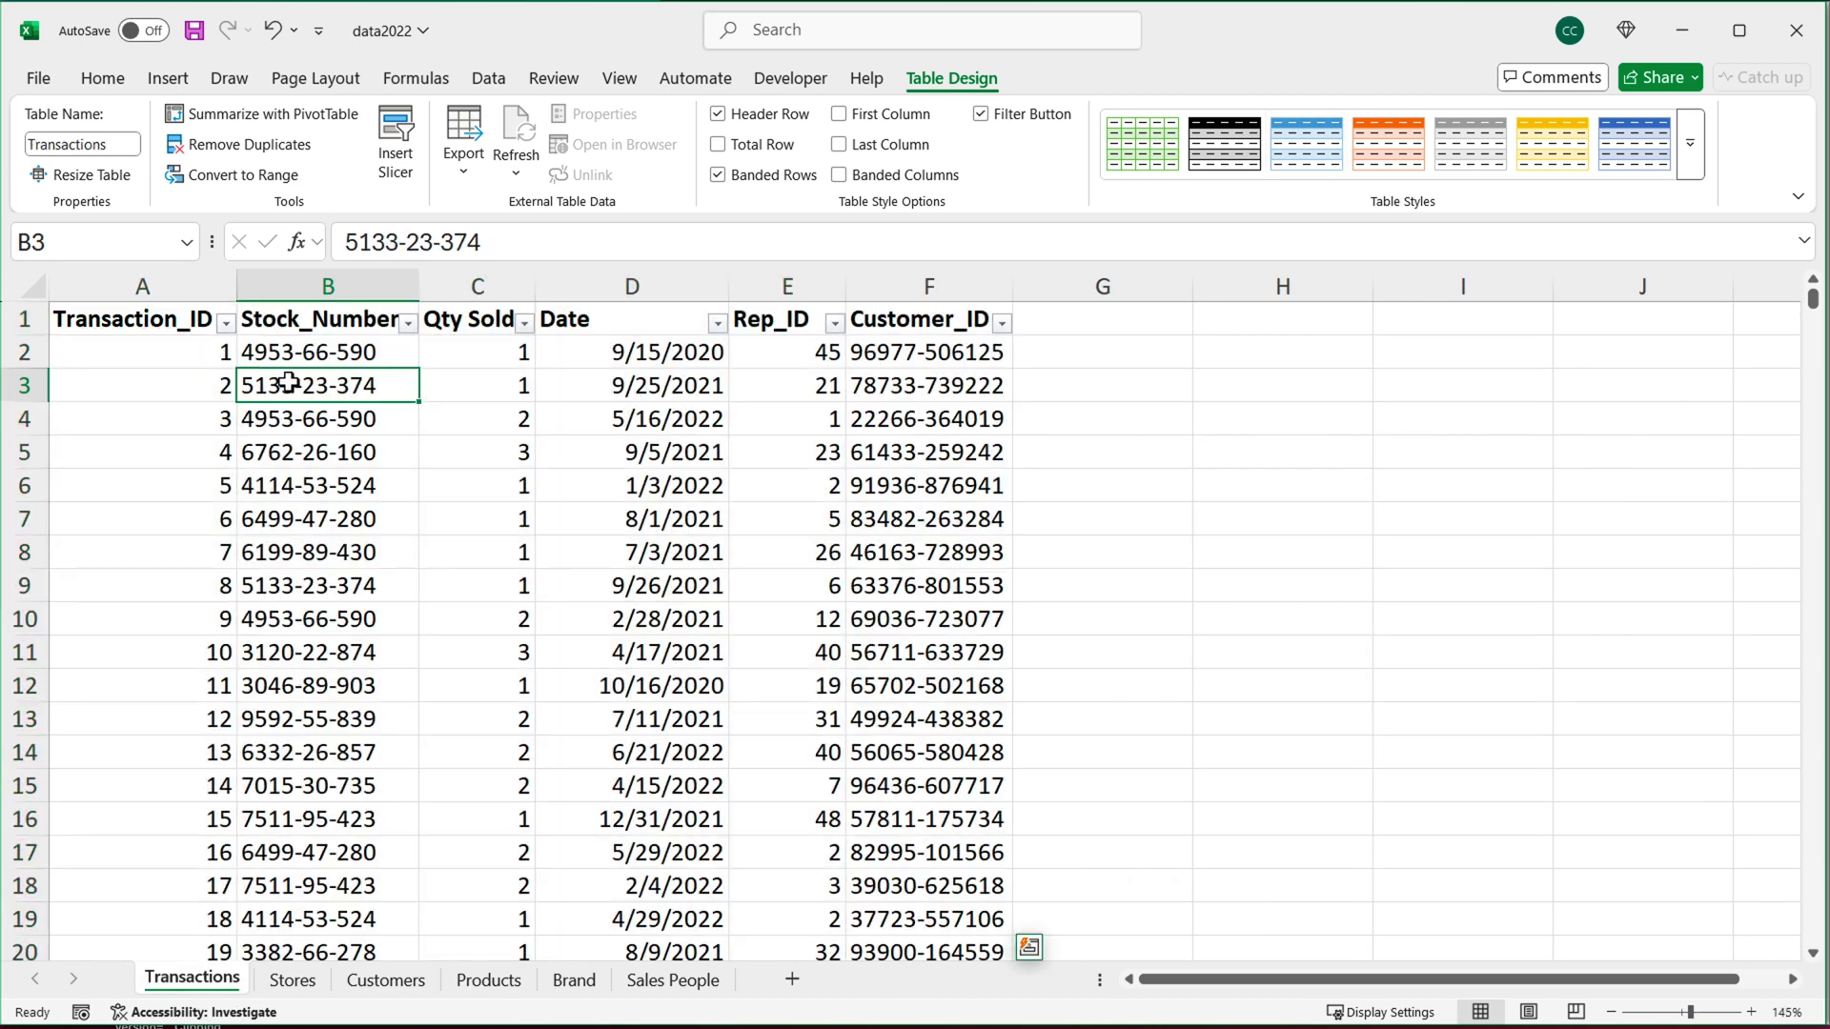
pyautogui.click(168, 84)
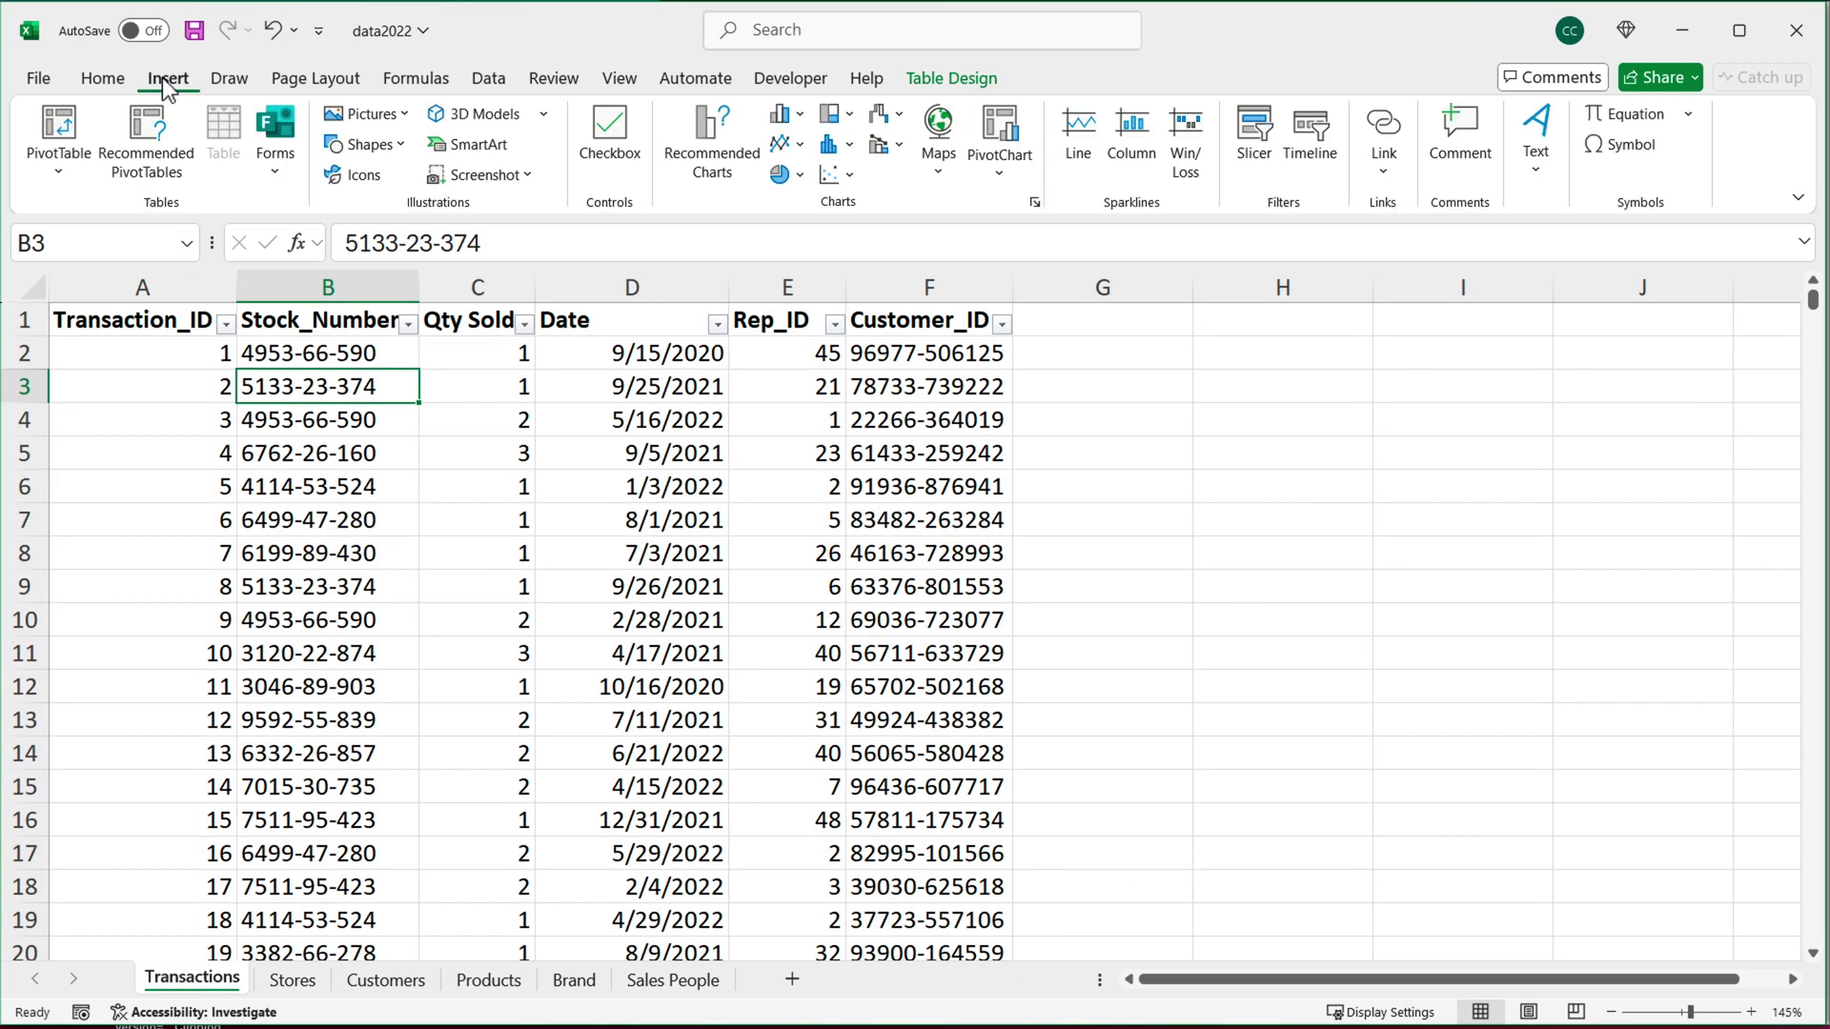
pyautogui.click(57, 130)
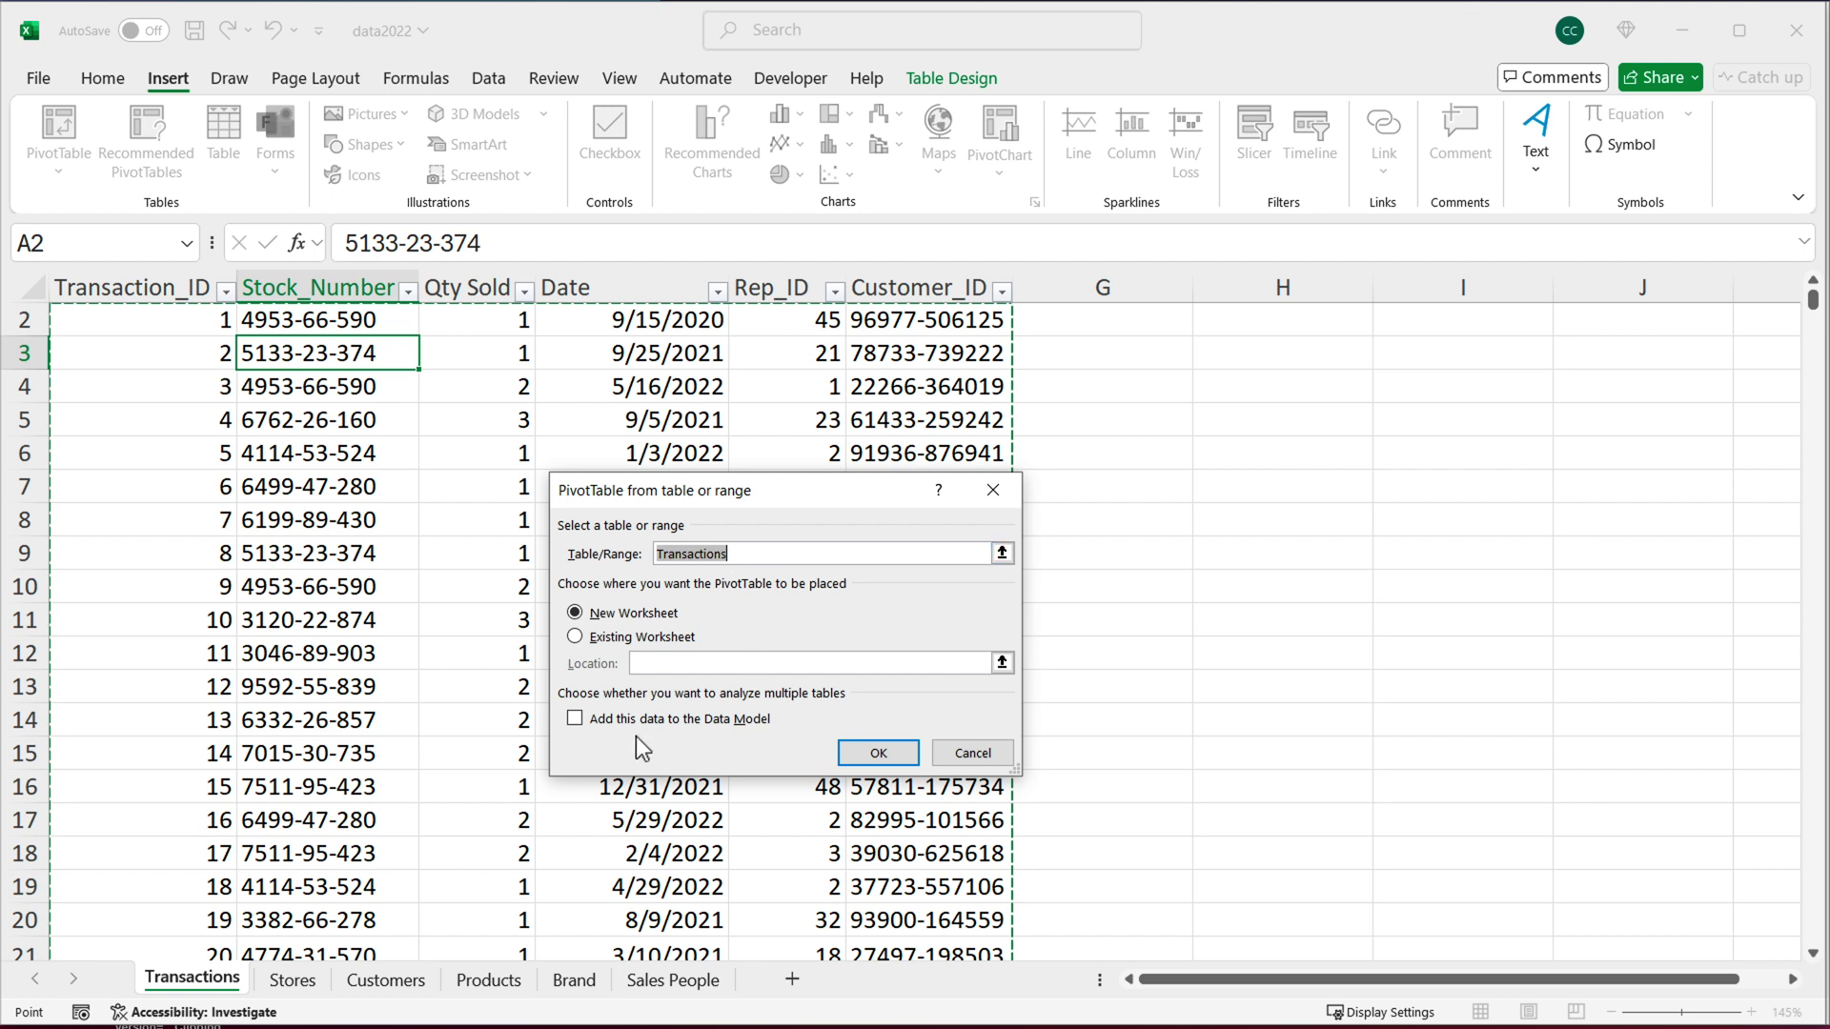
pyautogui.click(575, 719)
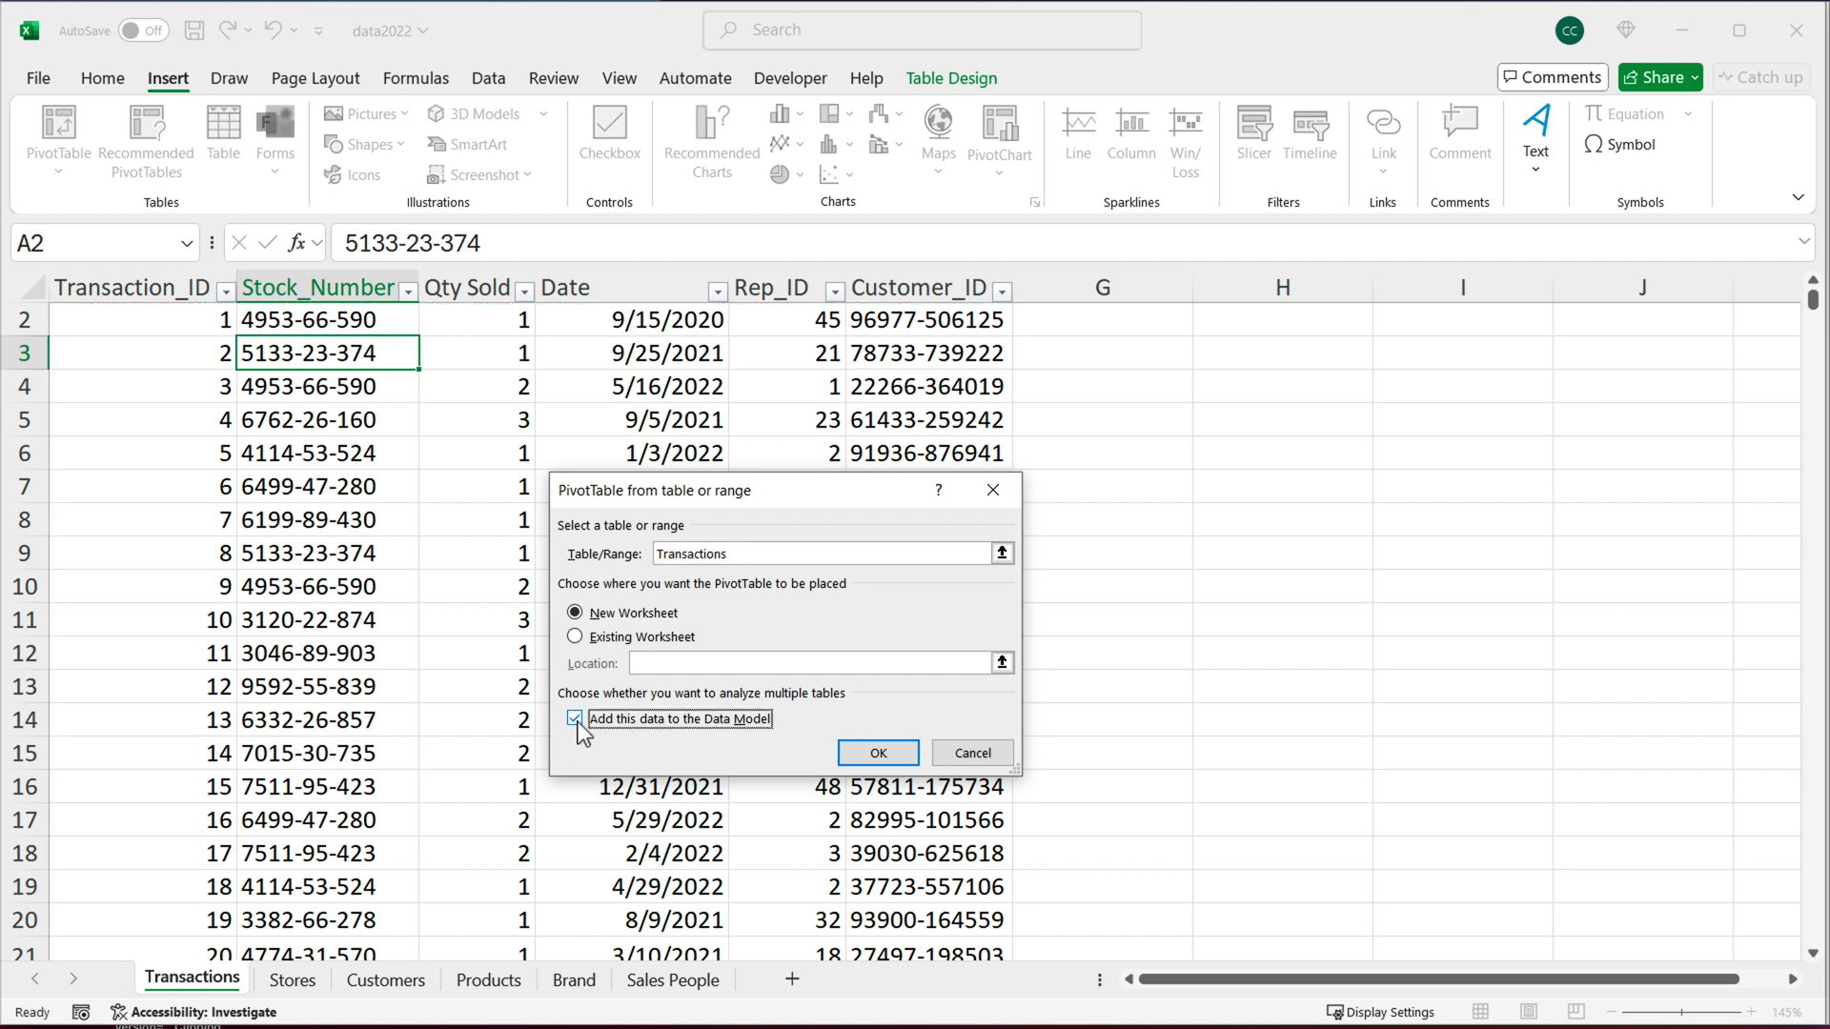
pyautogui.click(878, 753)
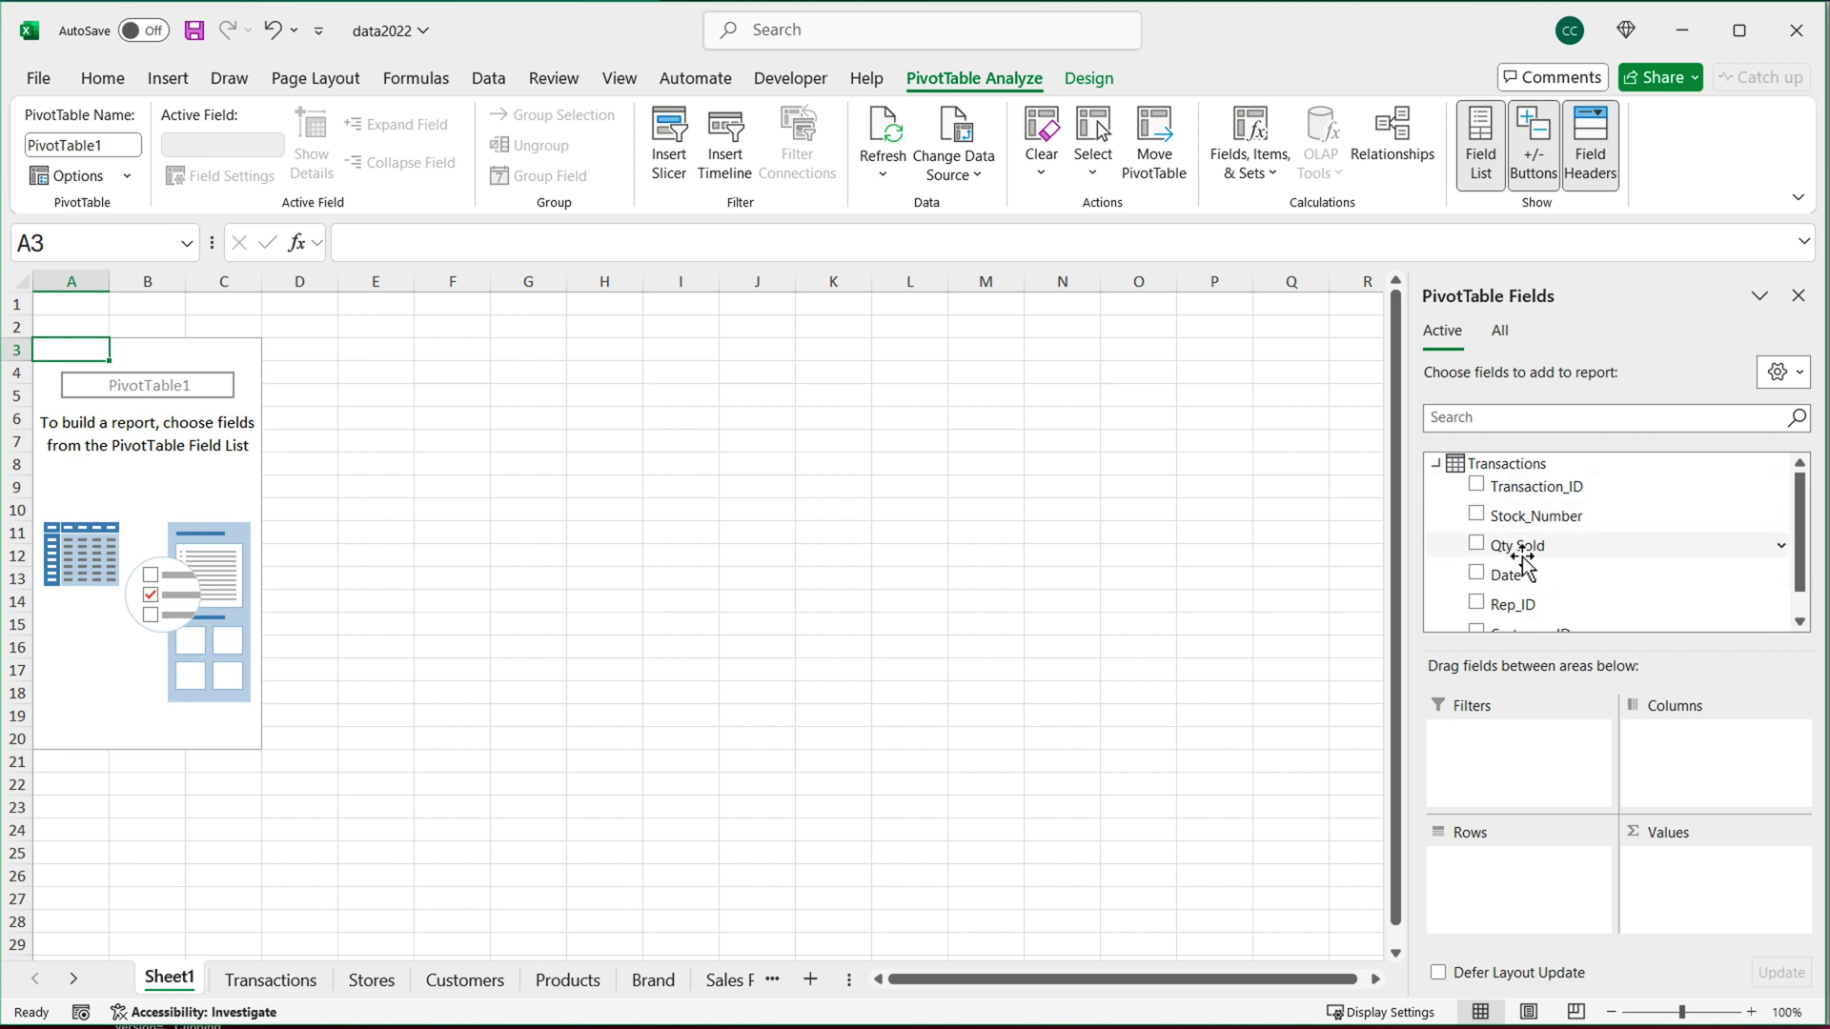
# - Add the Qty Sold field of the Transactions table to the PivotTable's values as a sum
pyautogui.moveTo(1521, 557); pyautogui.dragTo(1713, 866)
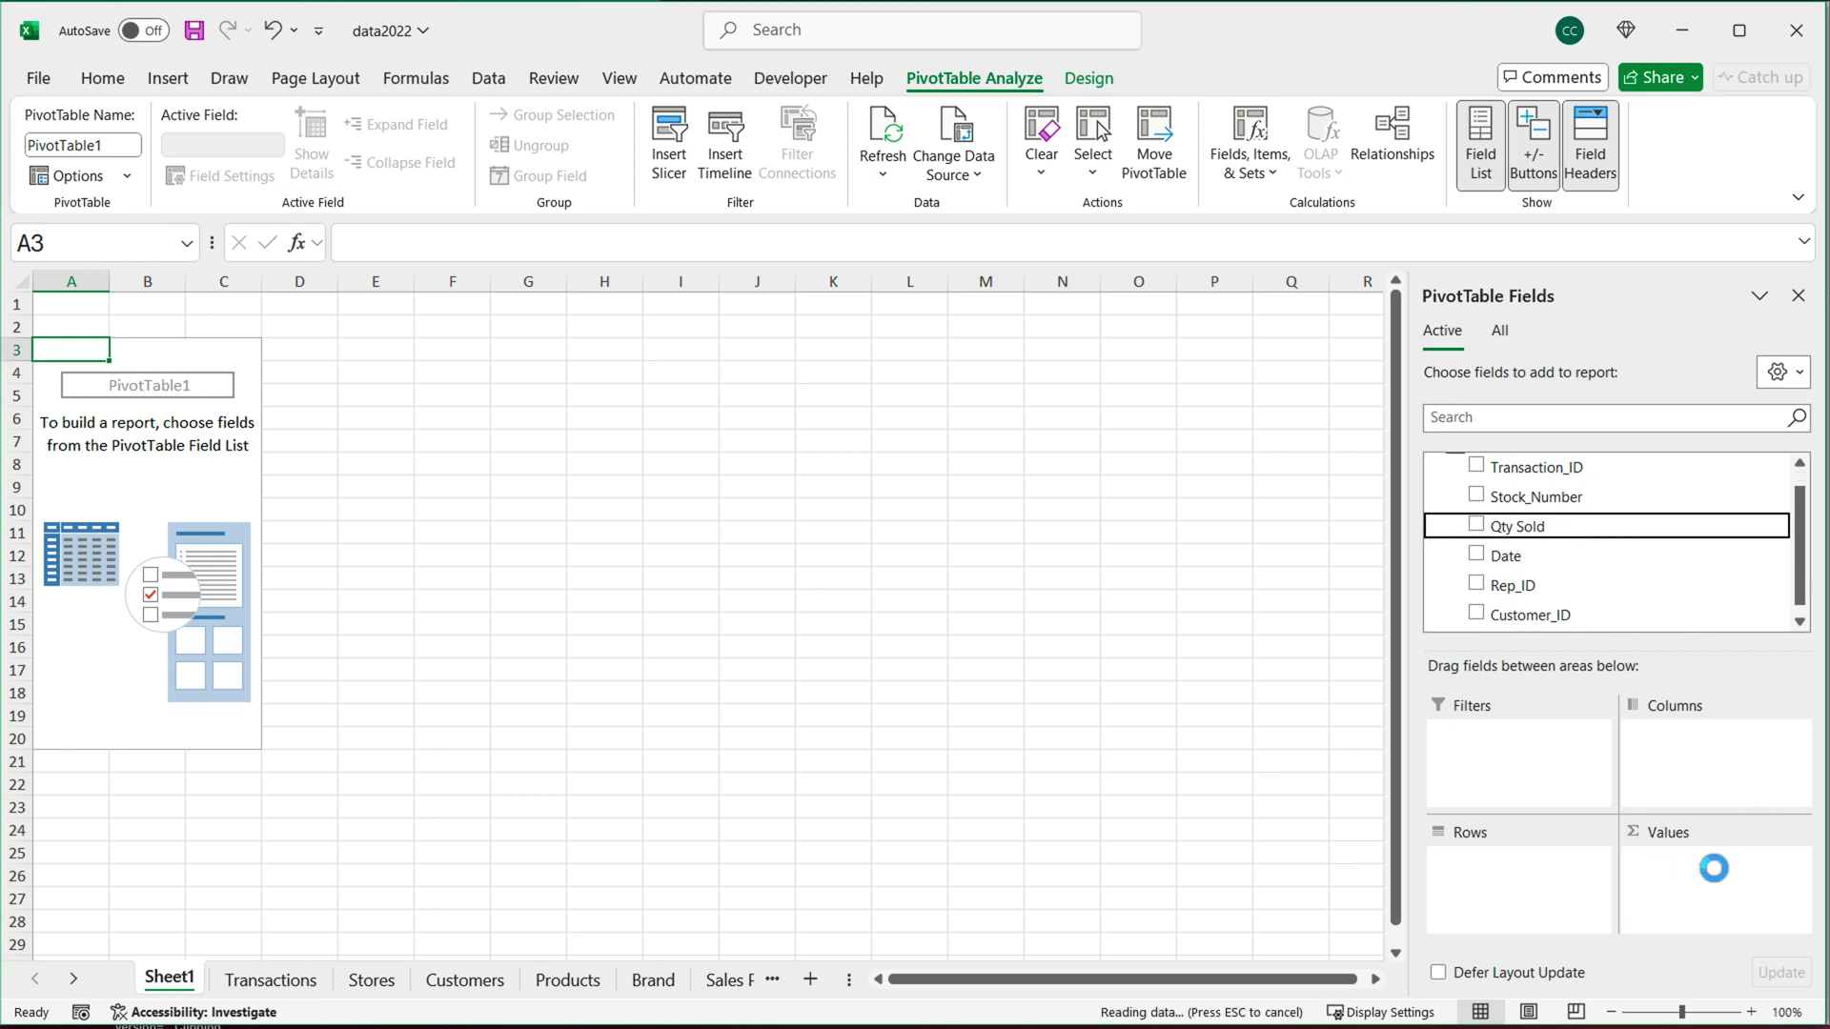
pyautogui.scroll(4, 177, 386)
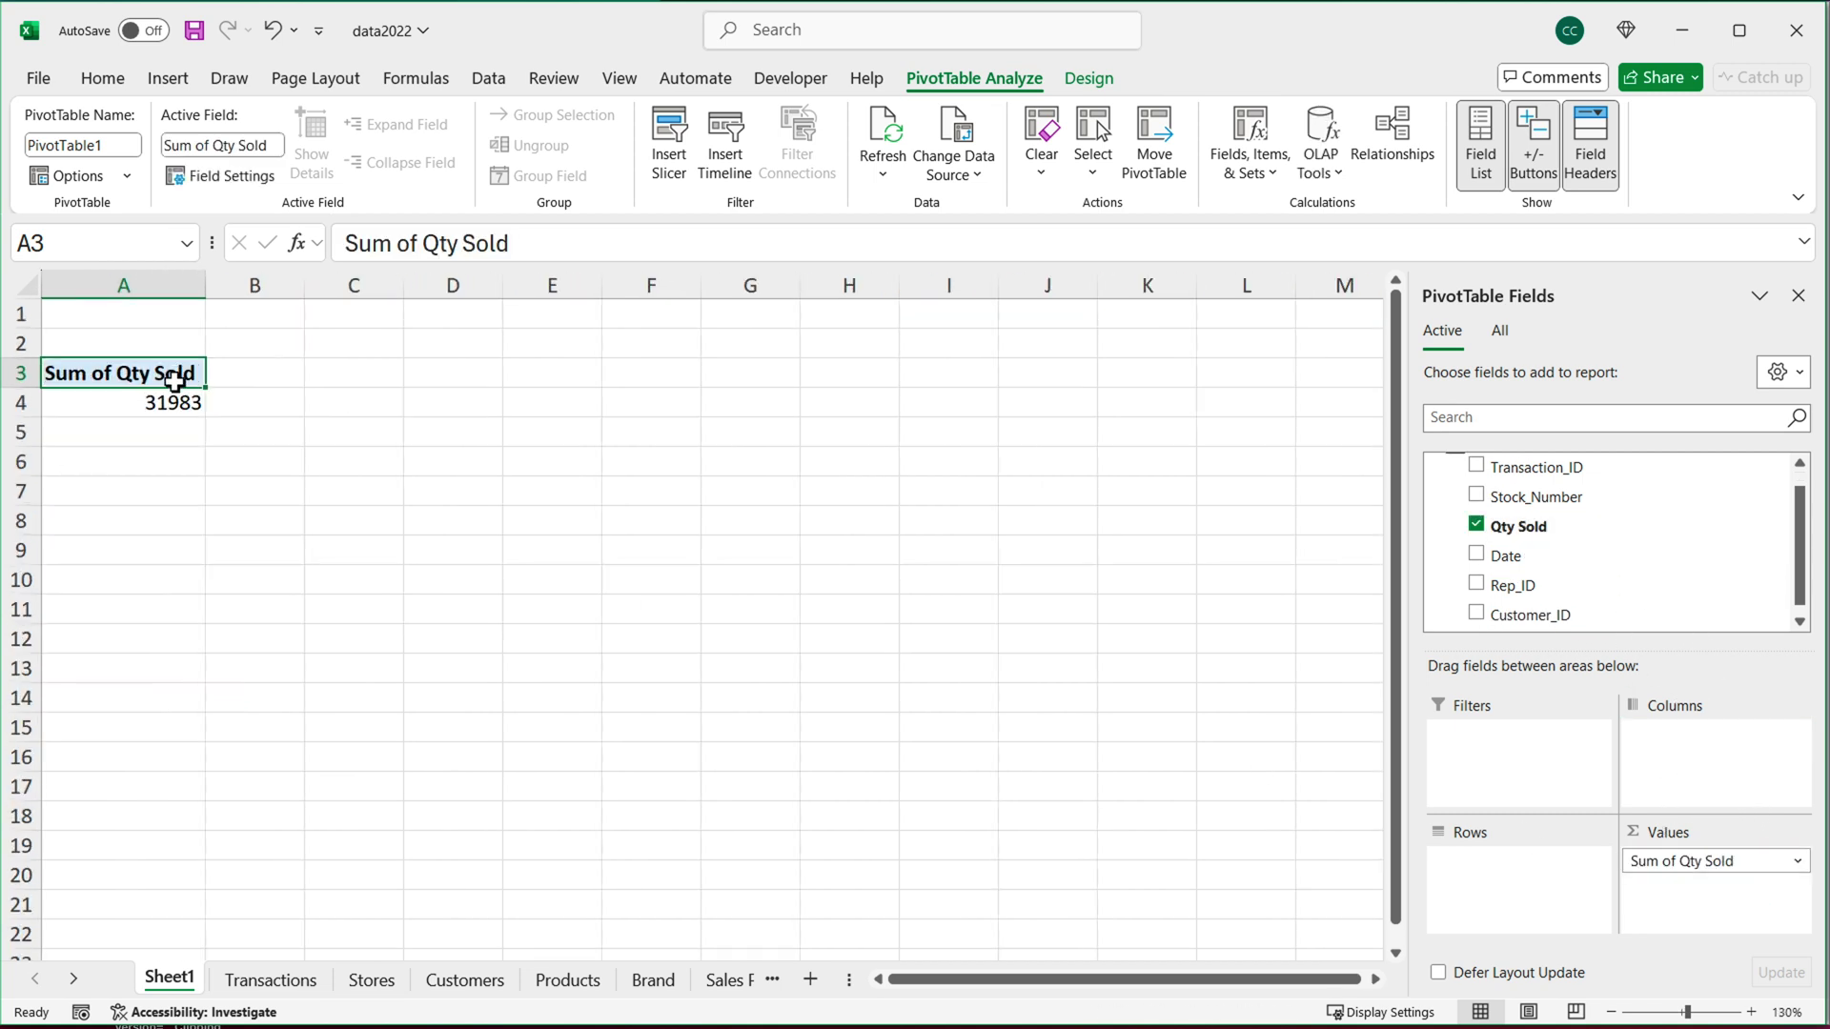
pyautogui.scroll(1, 177, 391)
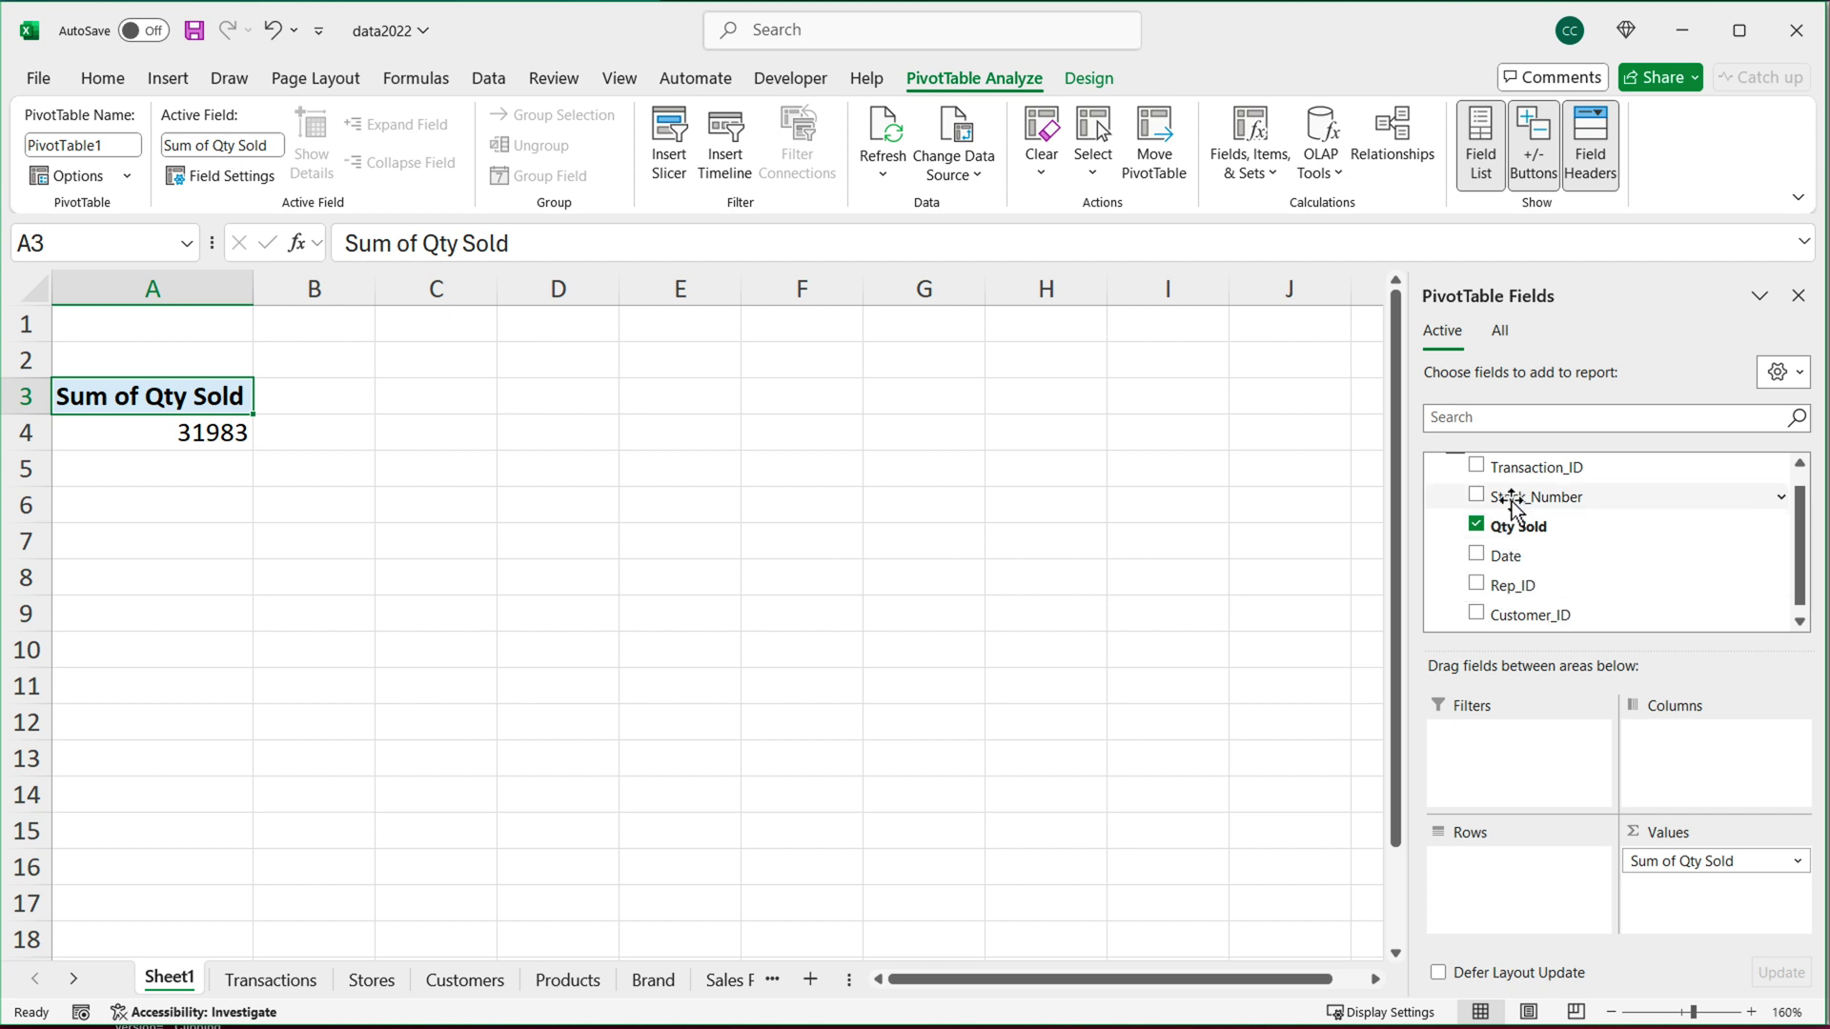
# - Show the fields of all tables and add Brand from the Products table to the PivotTable's rows
pyautogui.click(1499, 333)
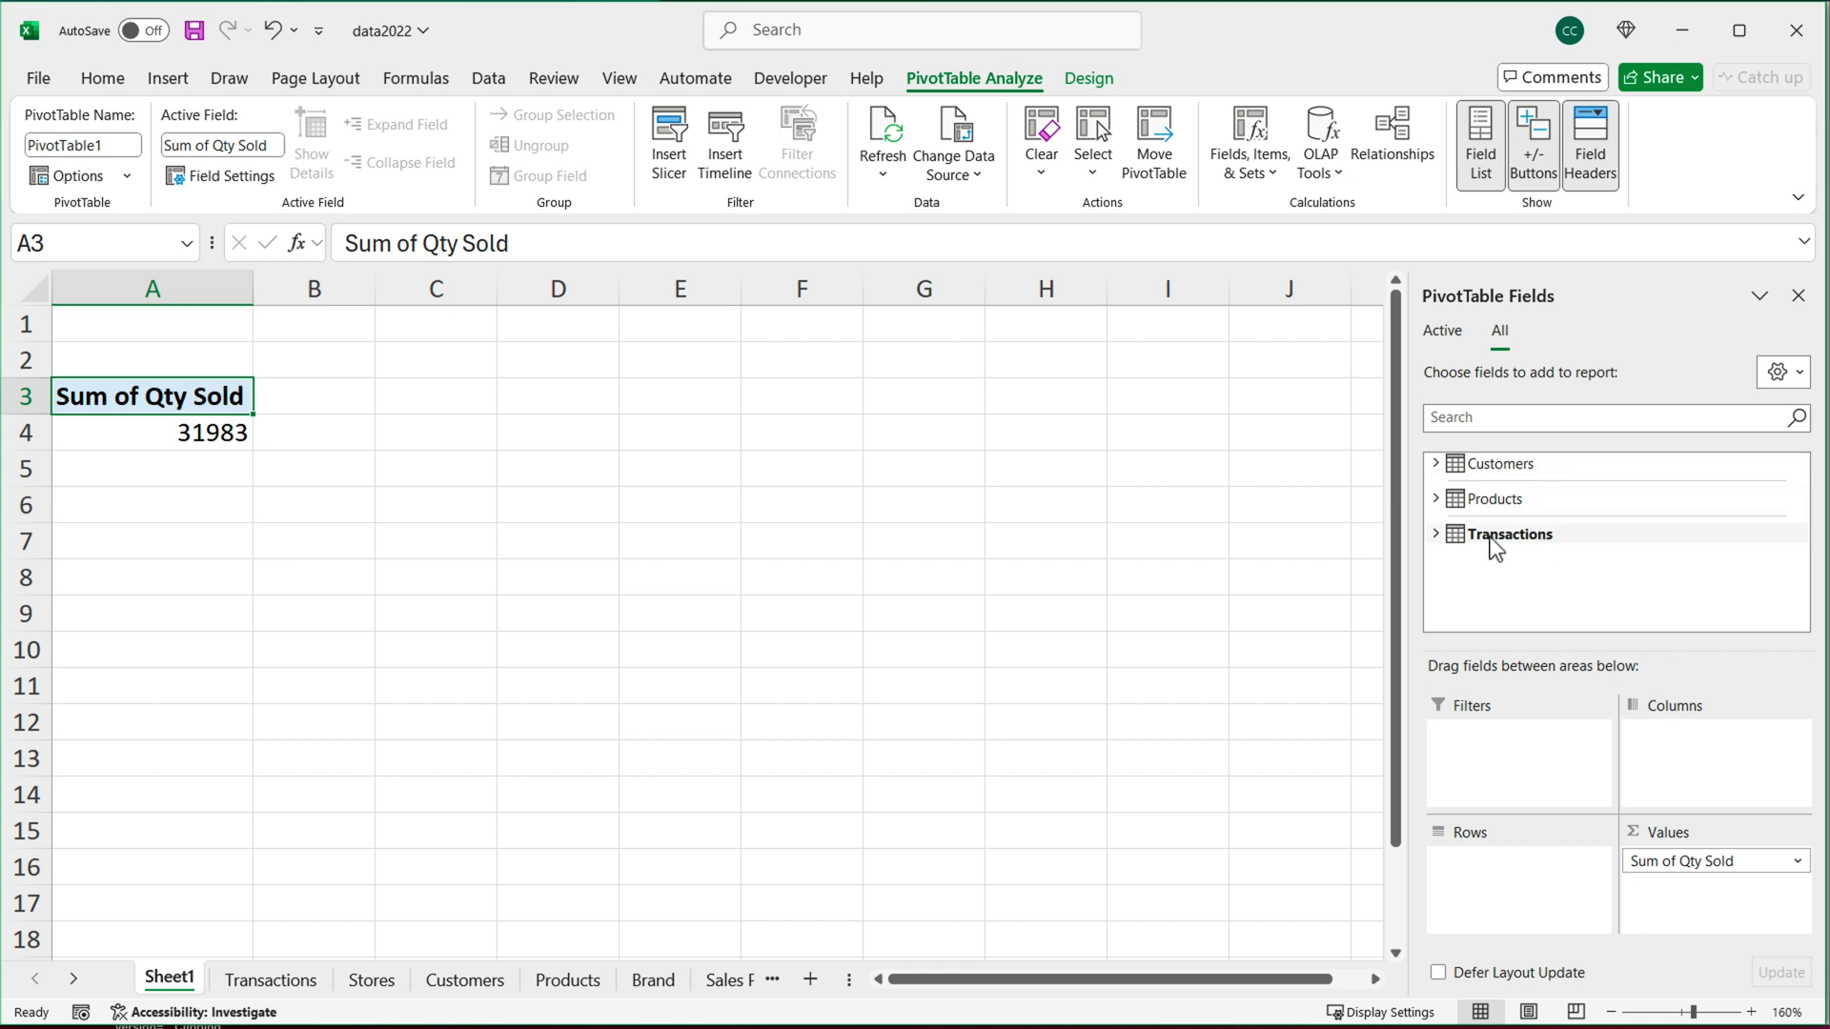
pyautogui.click(1438, 499)
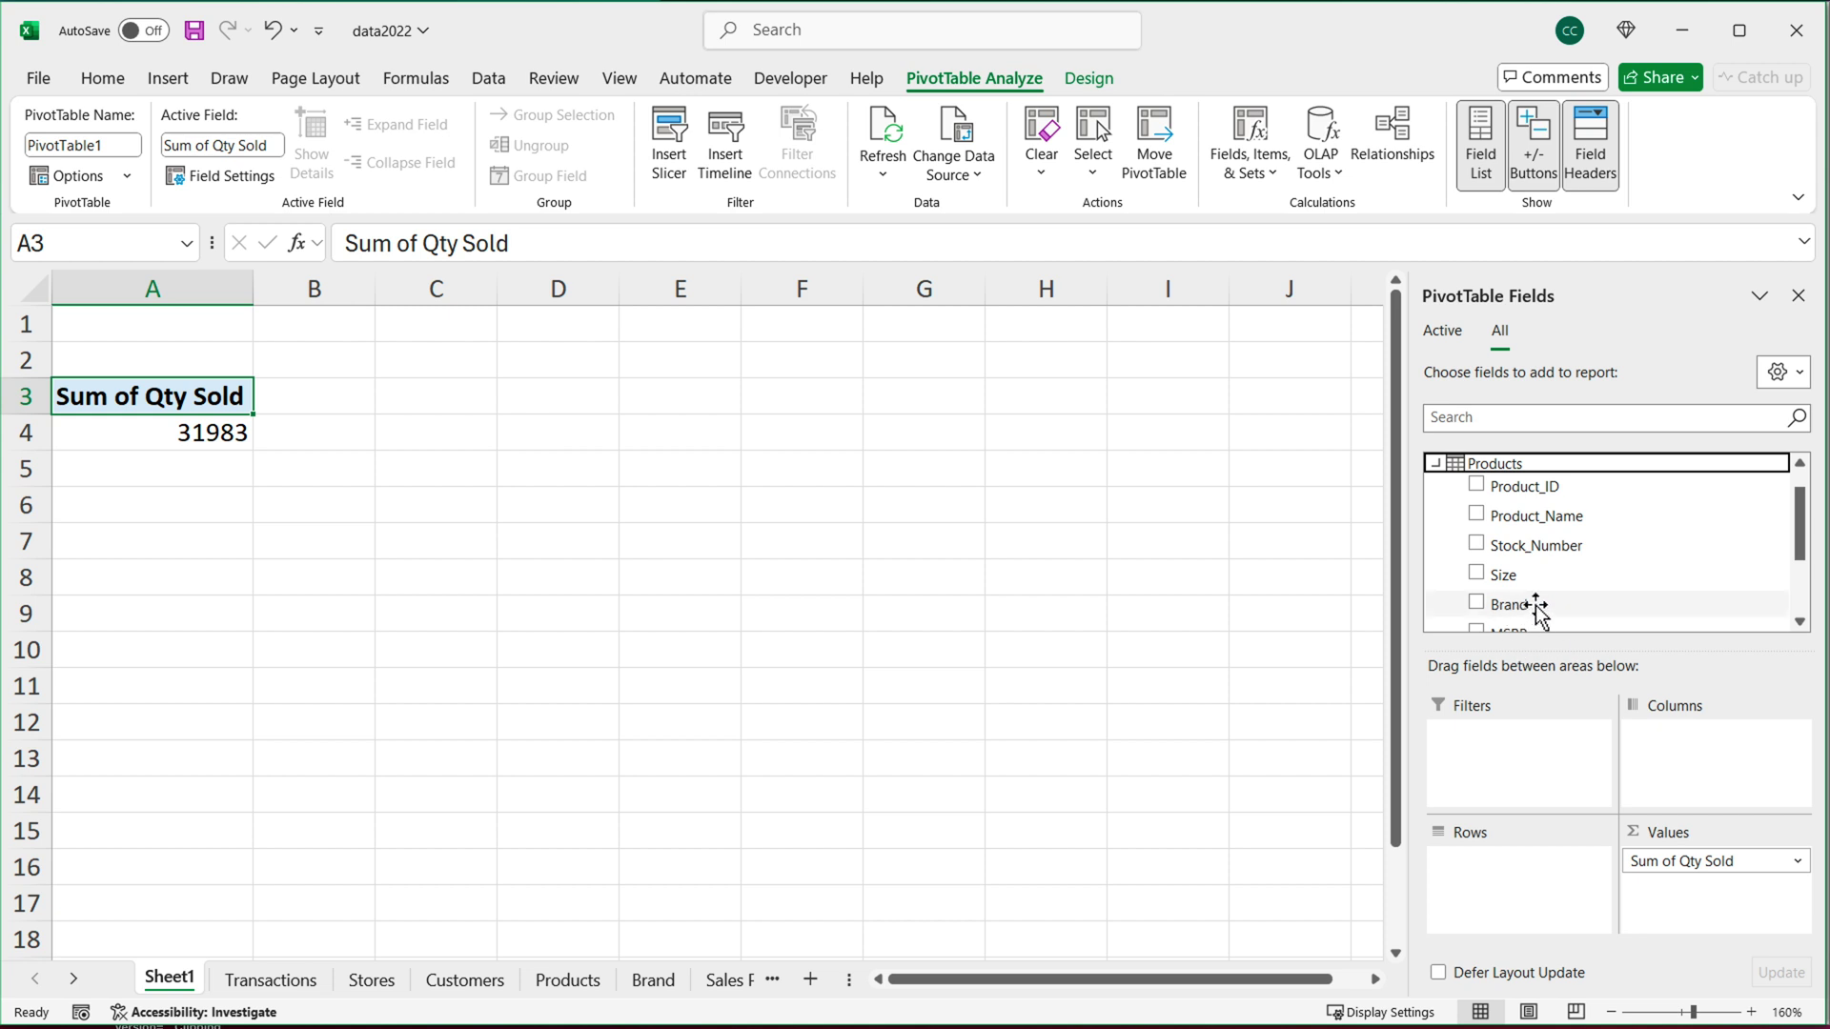
pyautogui.moveTo(1536, 607); pyautogui.dragTo(1525, 901)
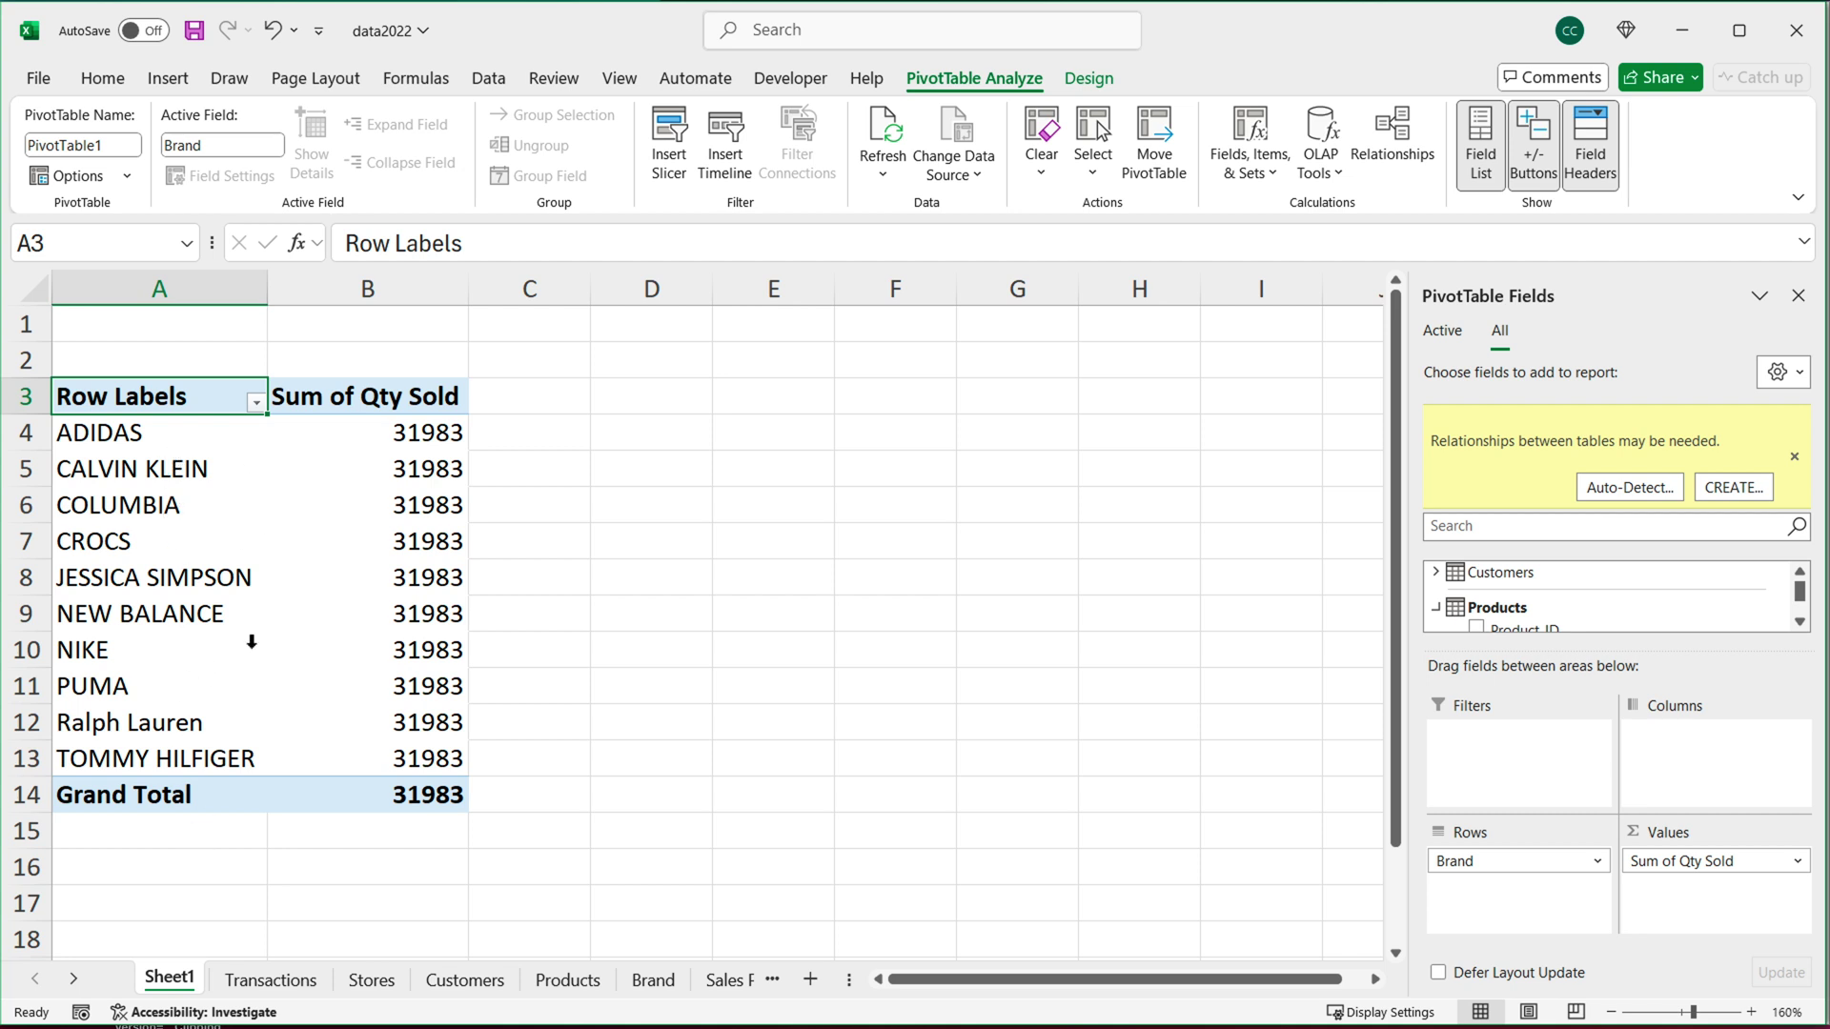
# - Create a relationship between the Transactions table and the related Products table, using Stock_Number as both foreign and primary column
pyautogui.click(1727, 490)
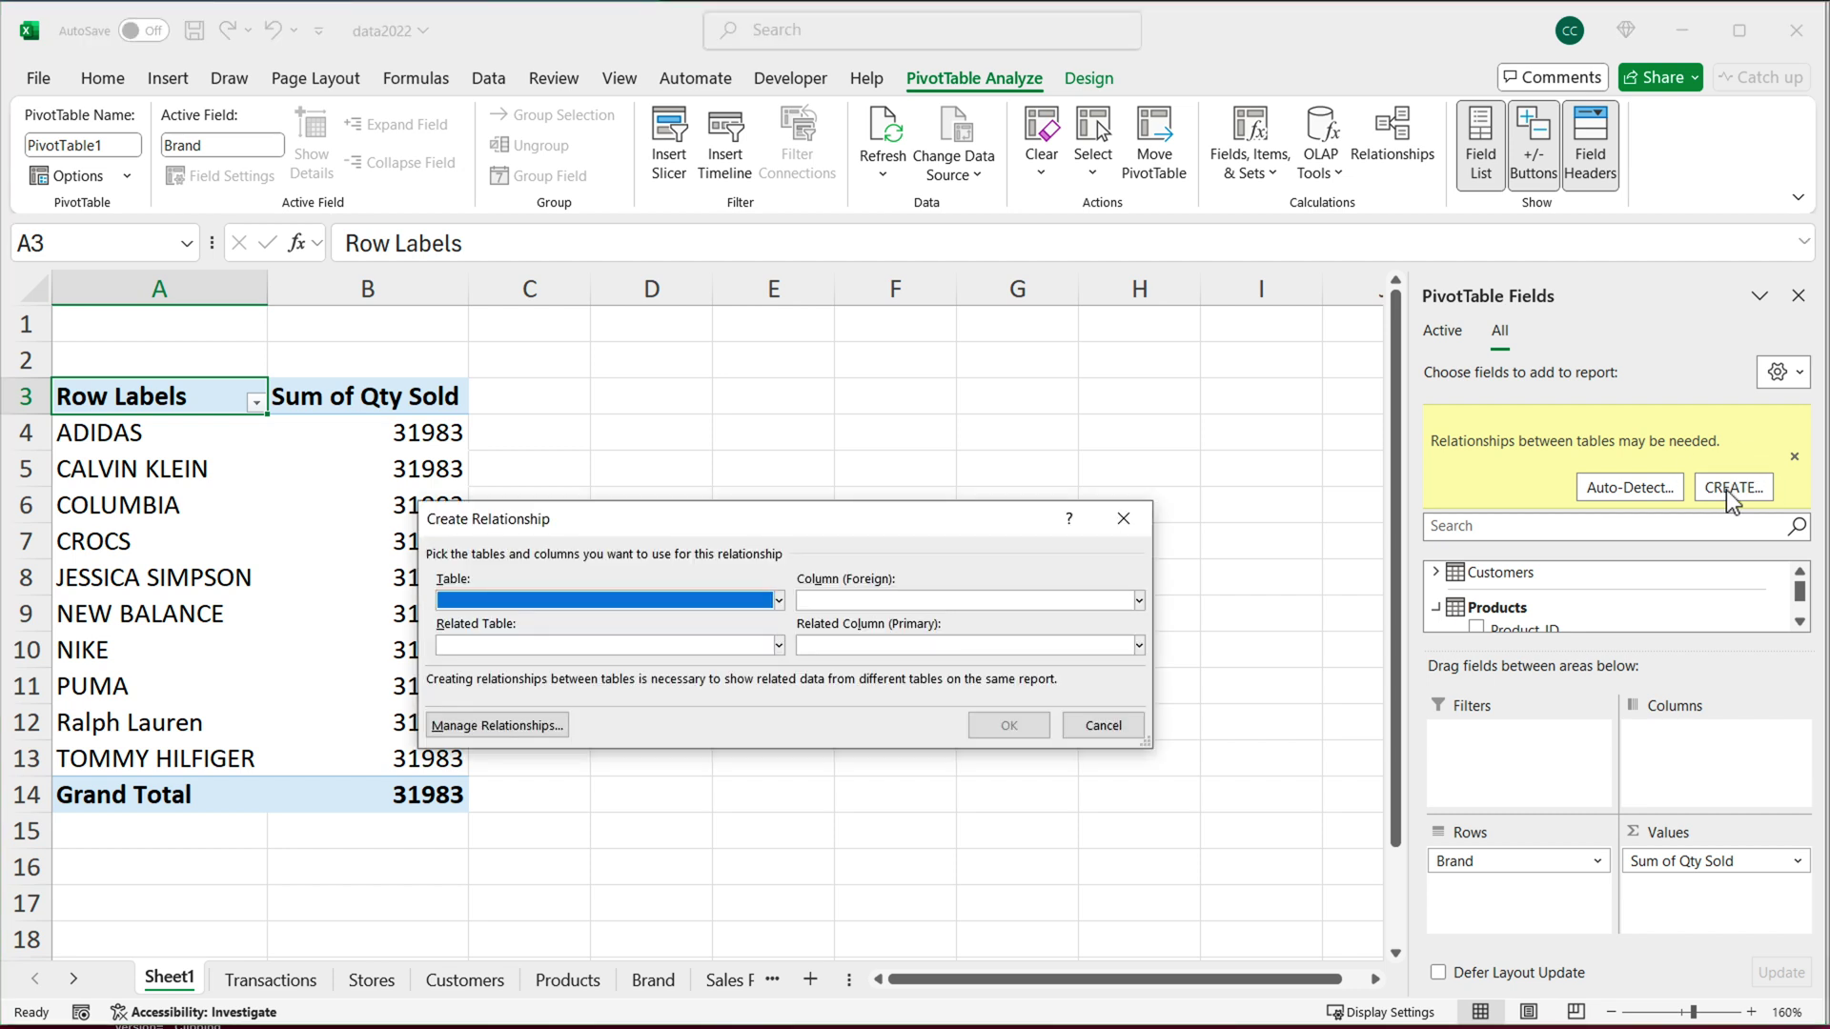
pyautogui.click(592, 601)
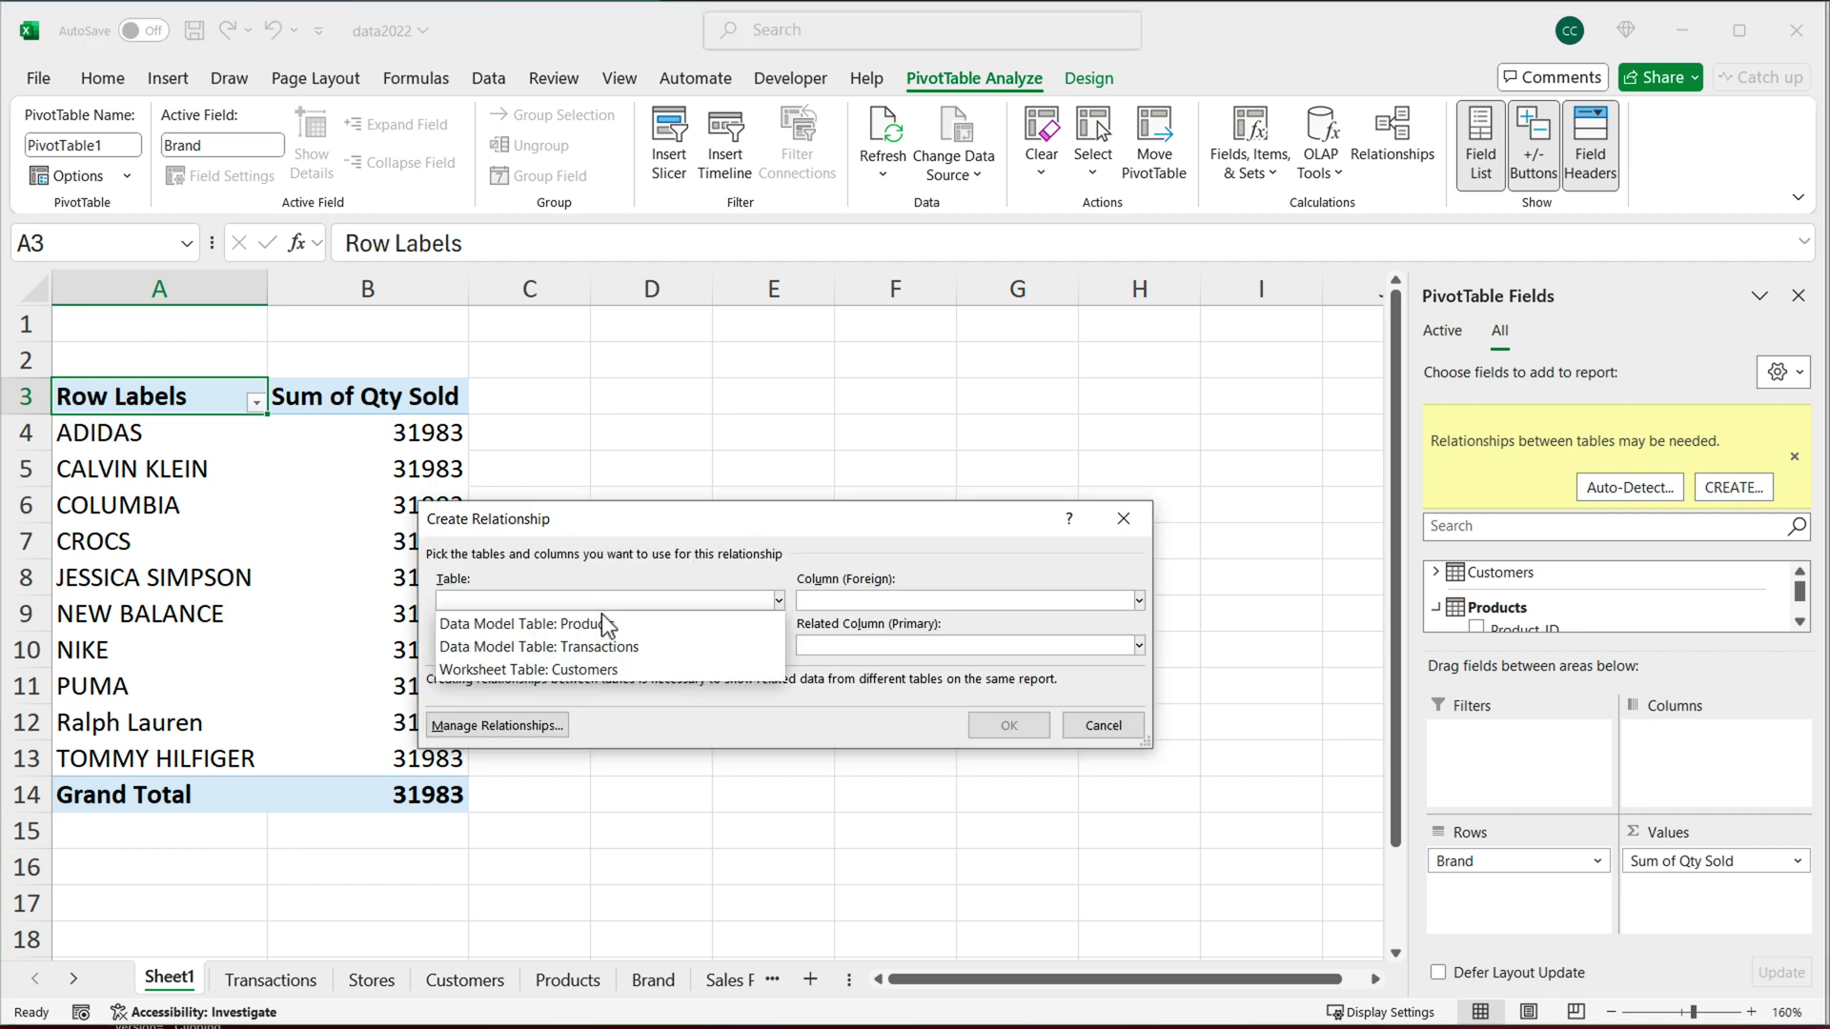
pyautogui.click(603, 648)
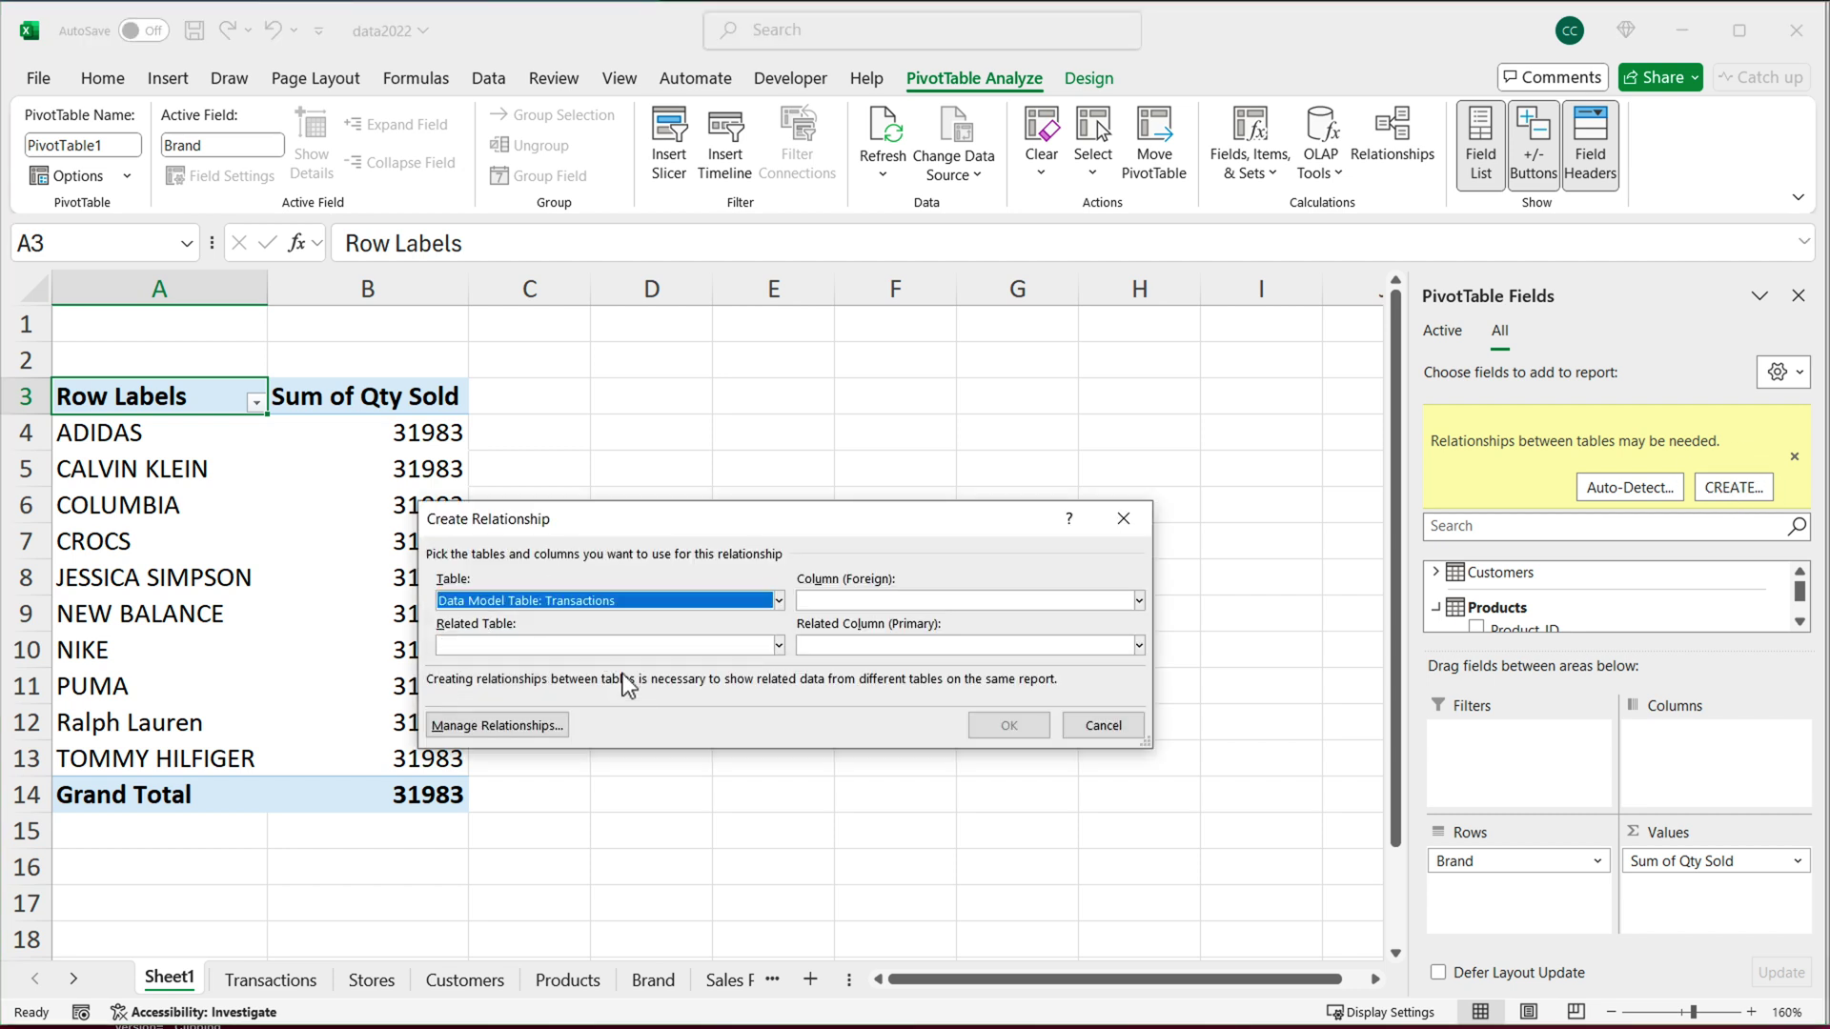
pyautogui.click(626, 644)
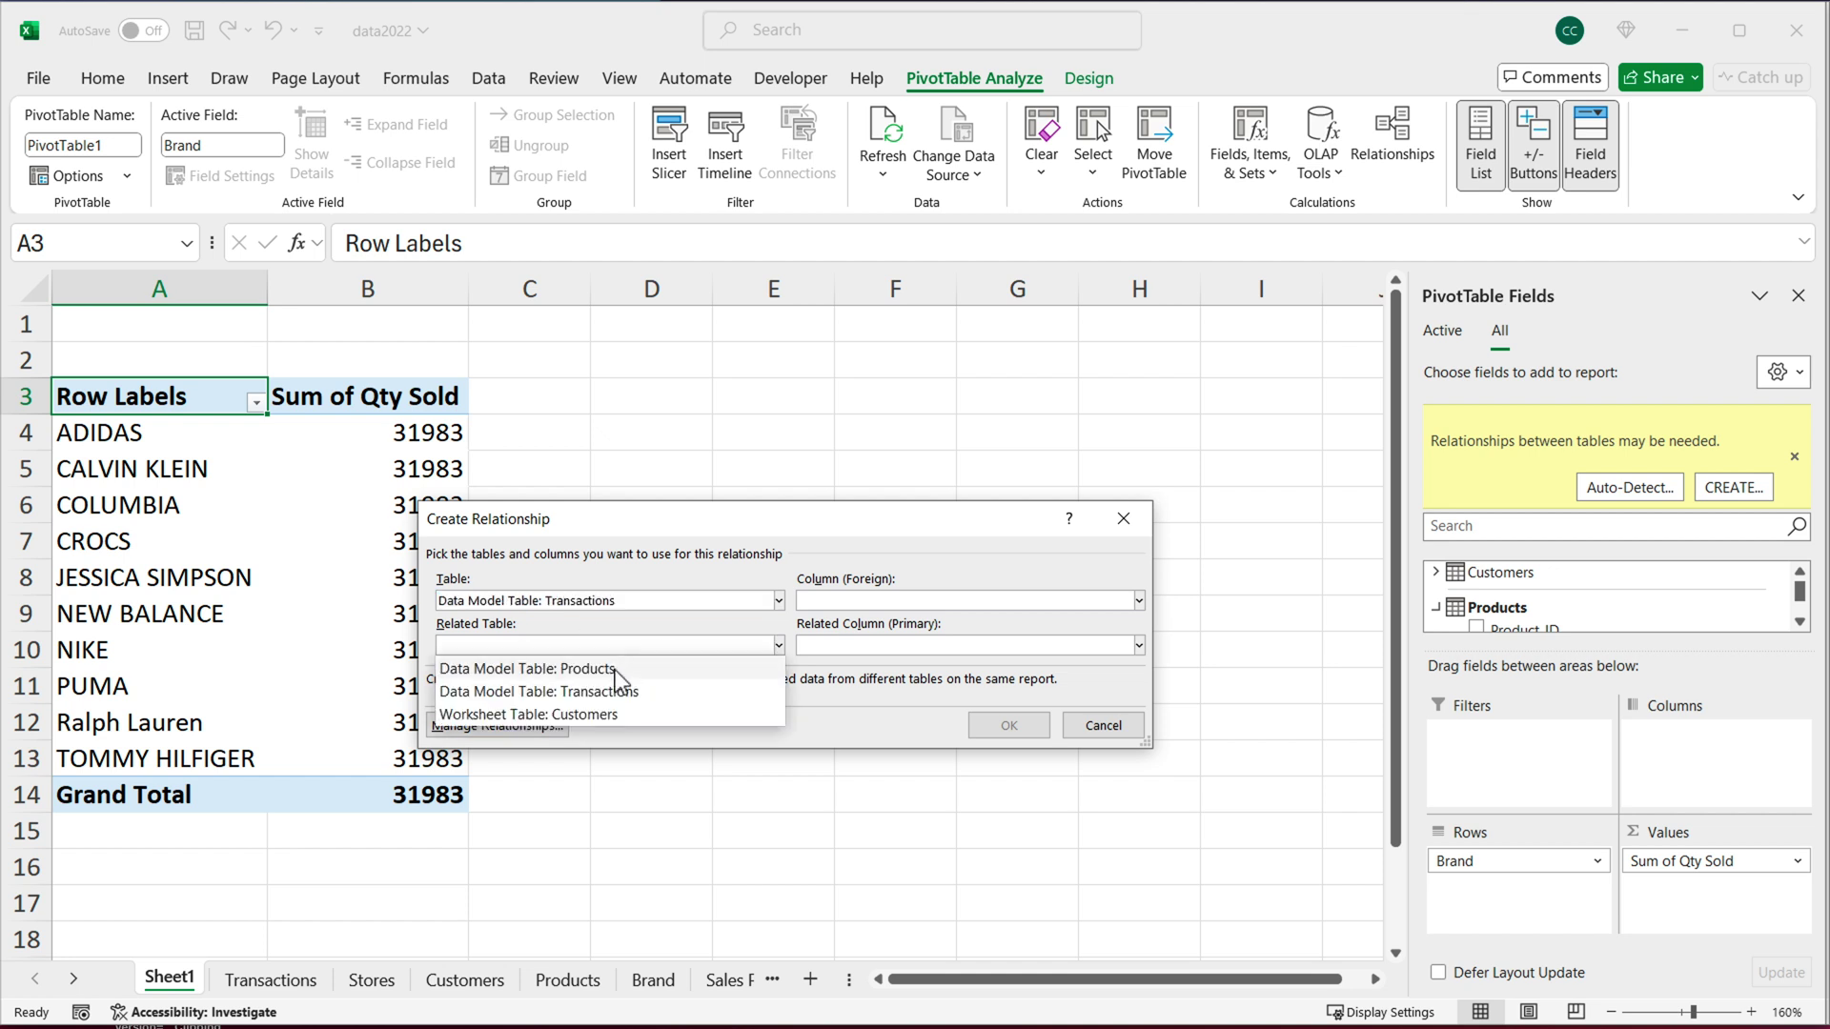
pyautogui.click(624, 671)
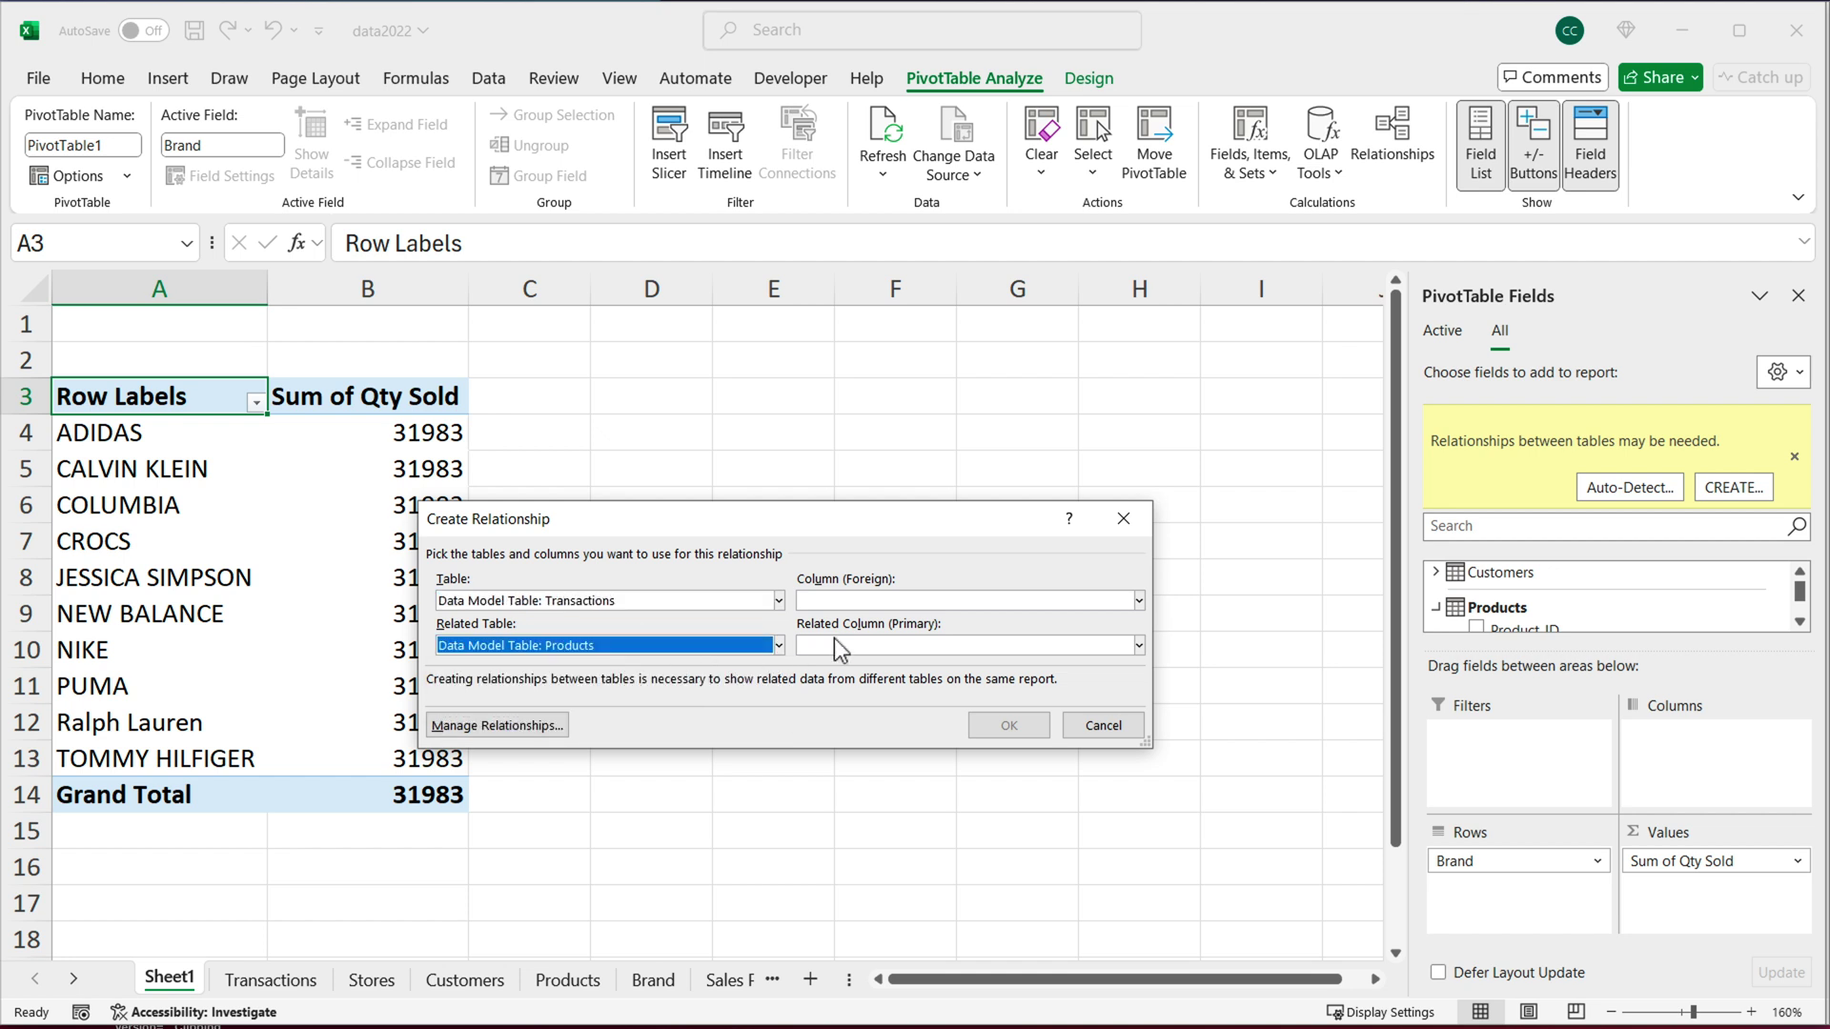
pyautogui.click(871, 601)
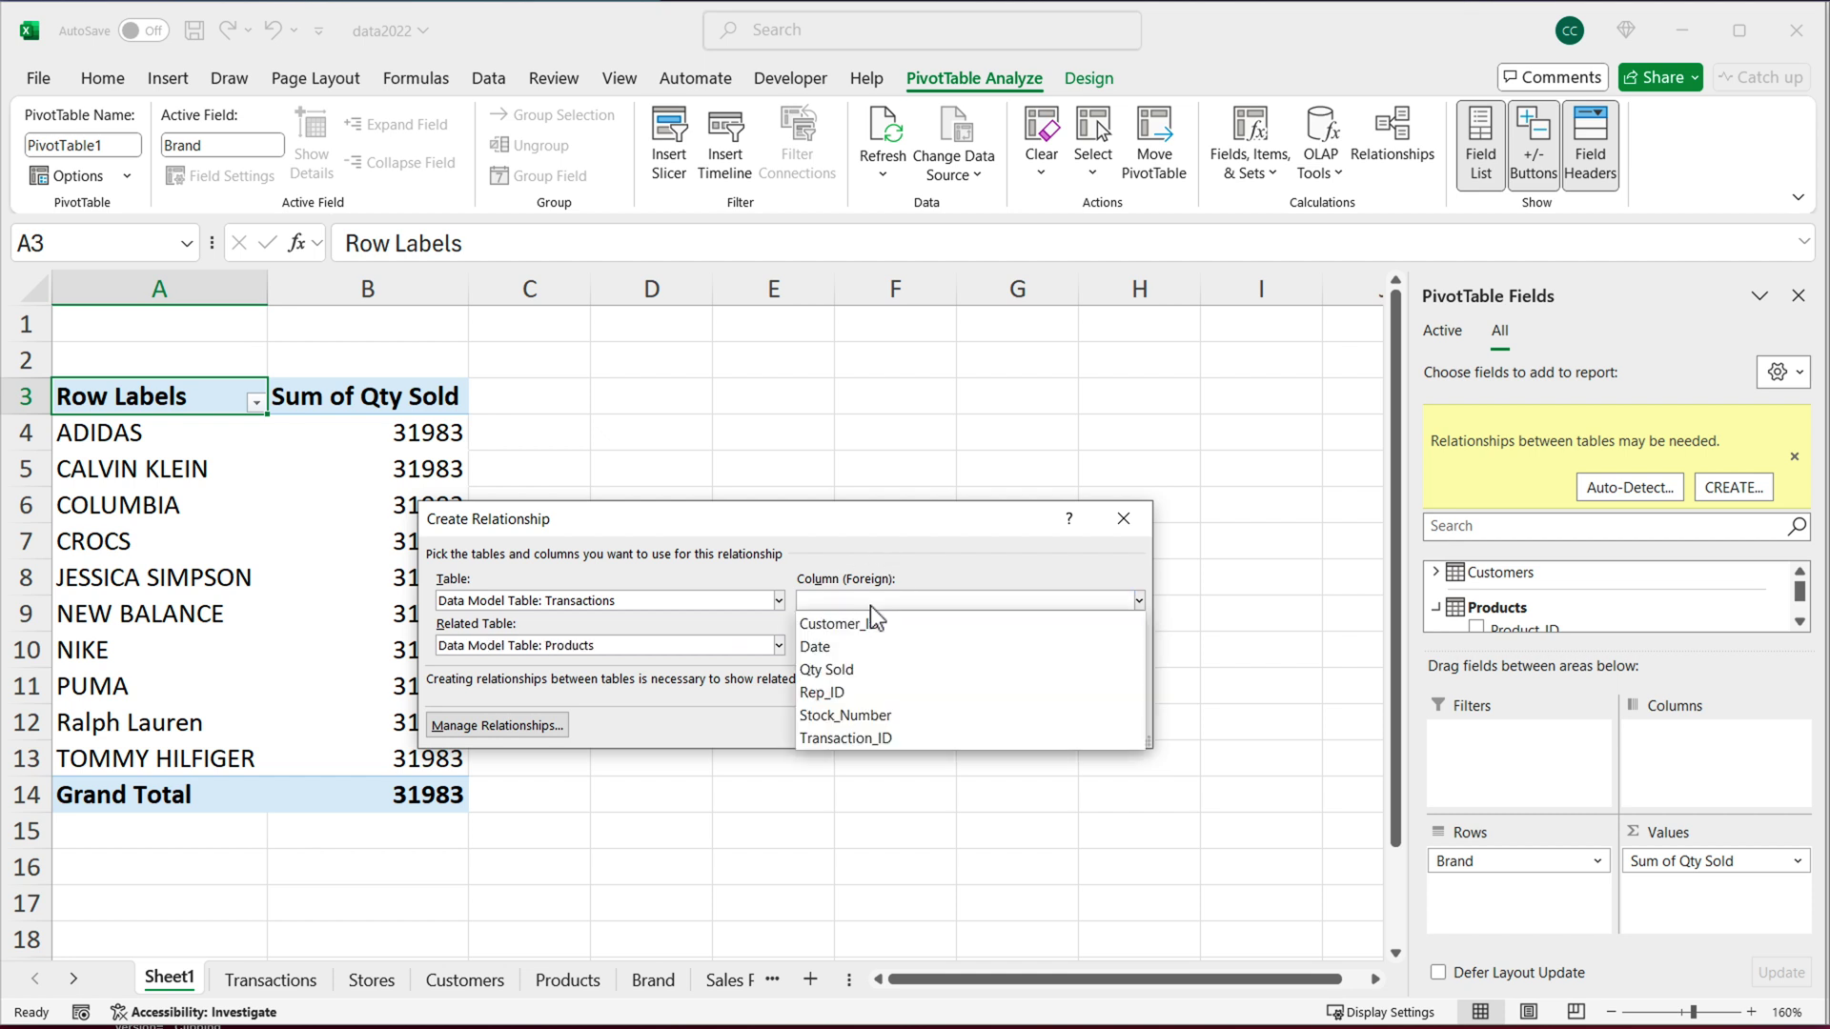
pyautogui.click(860, 716)
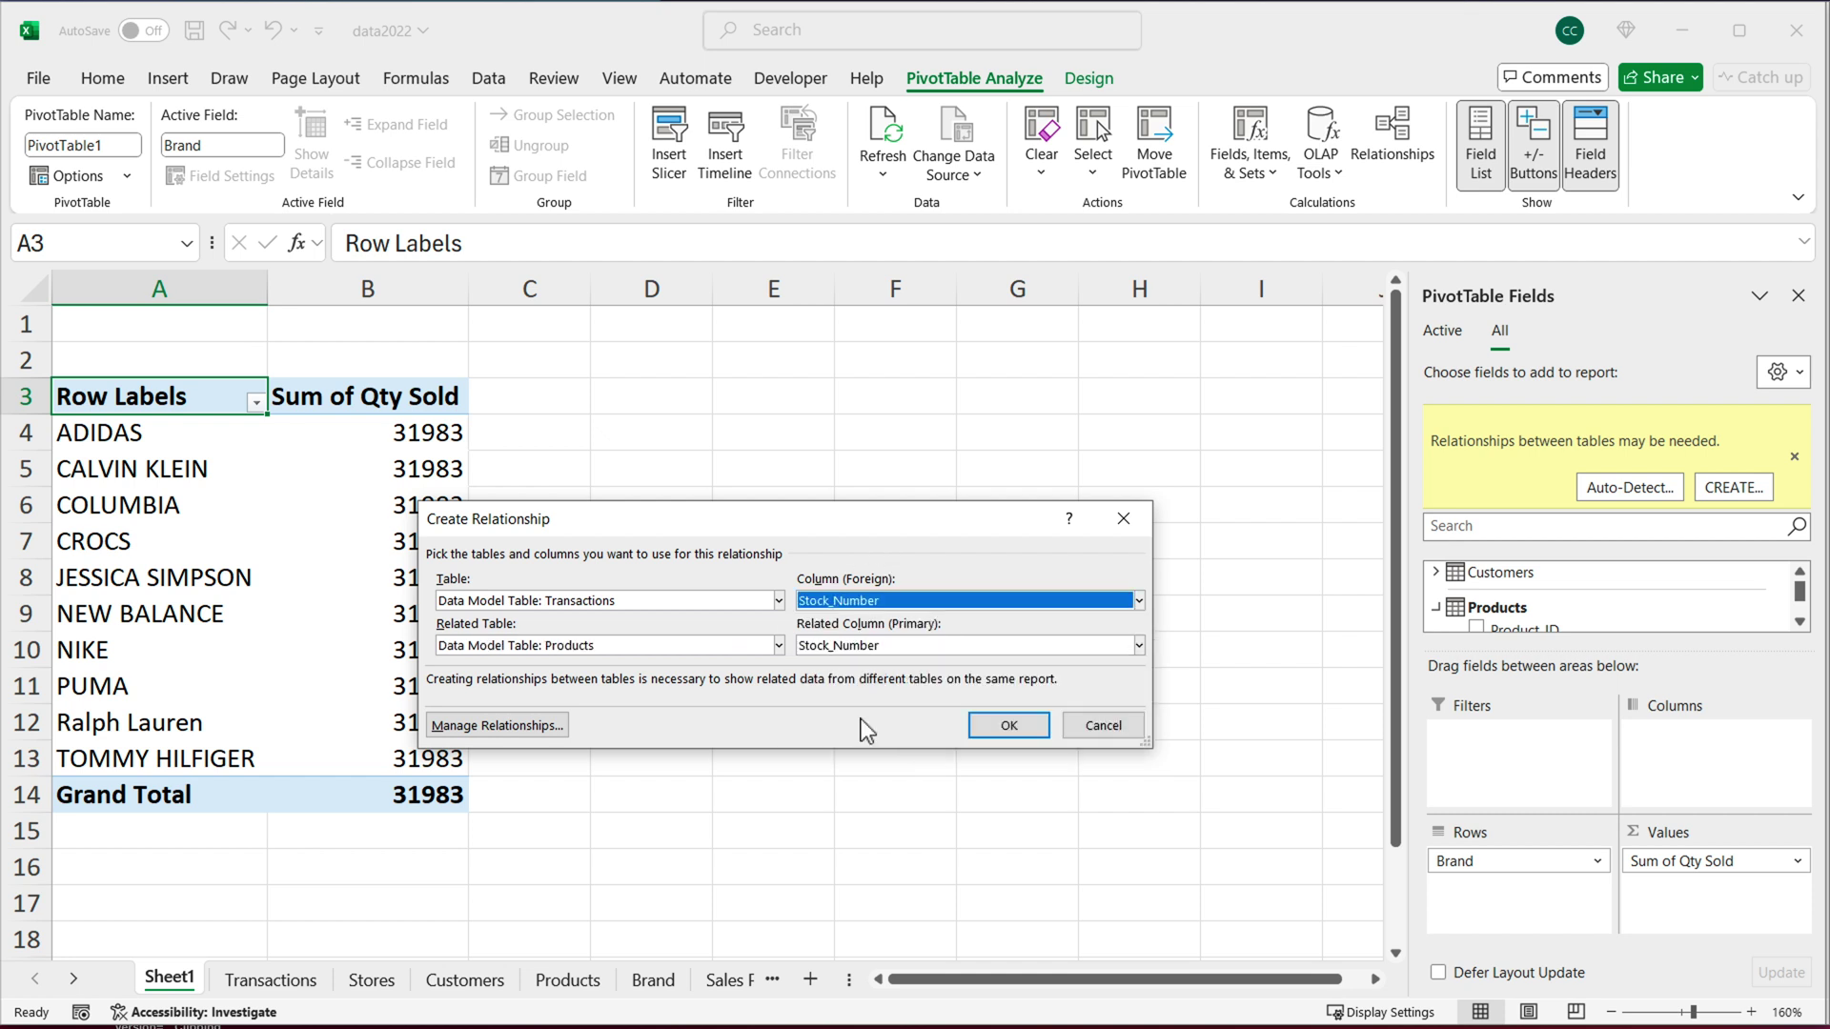
pyautogui.click(892, 649)
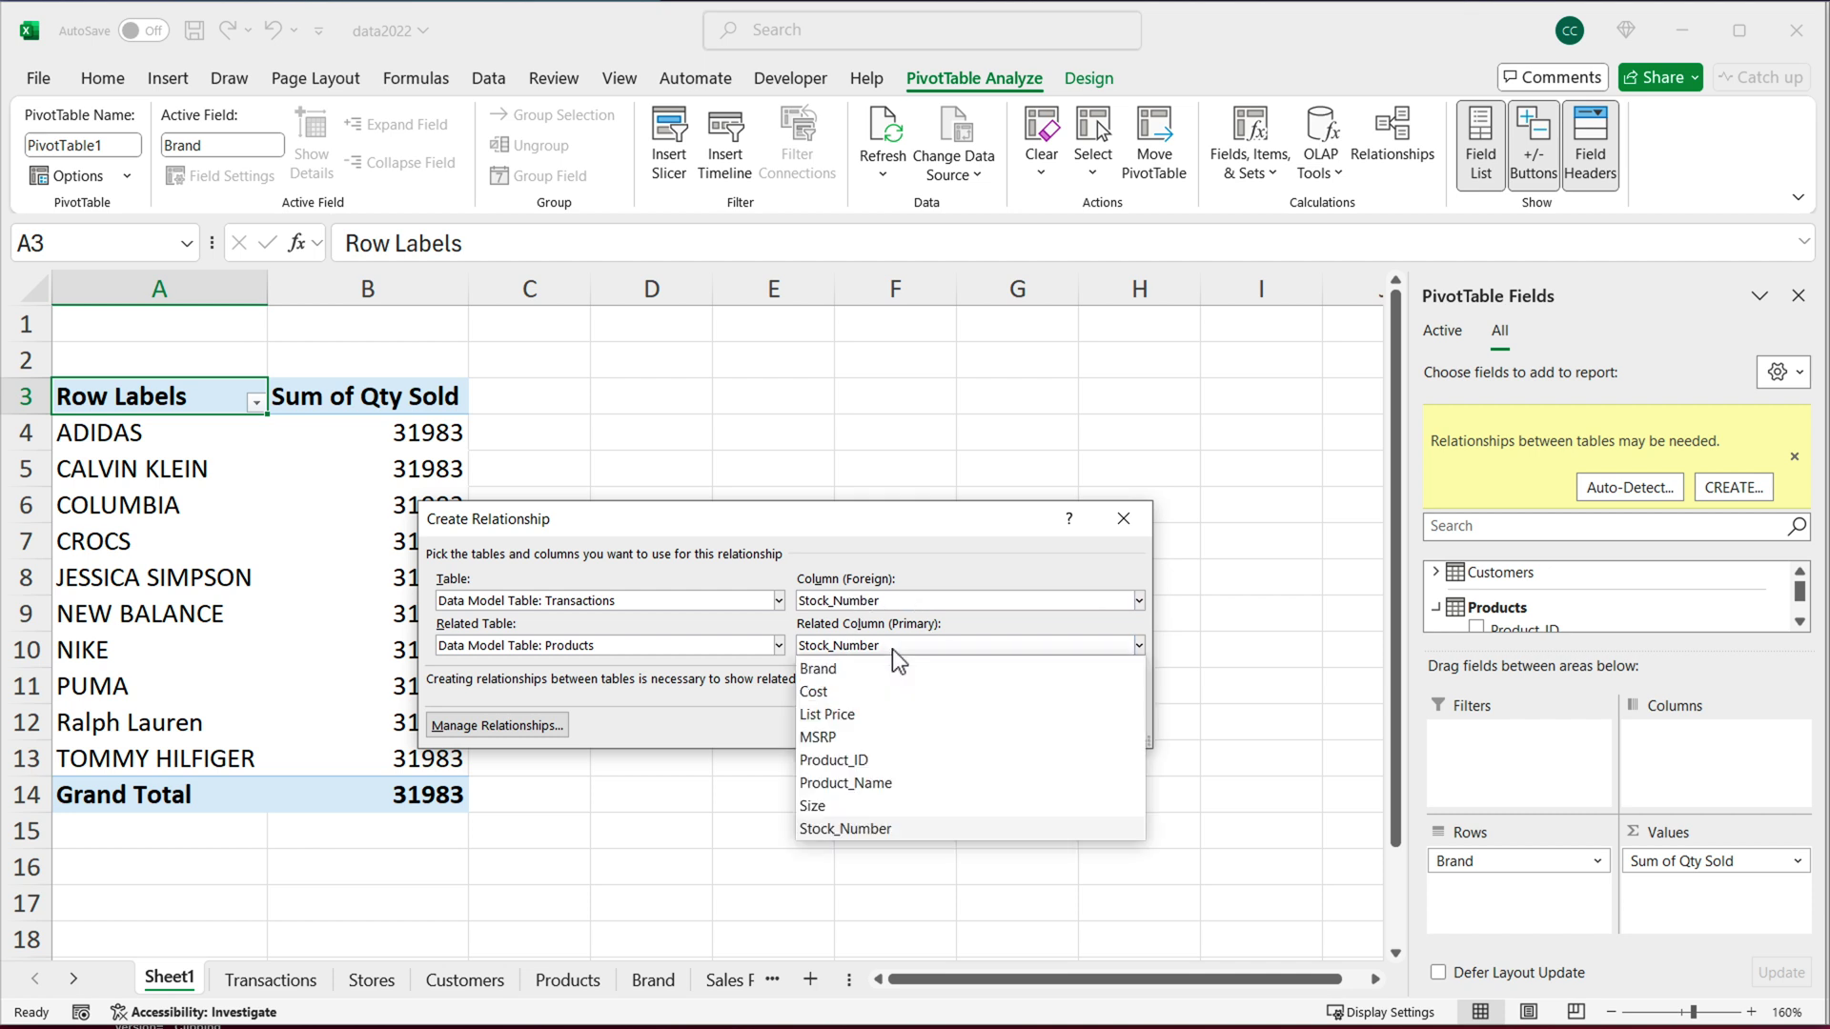
pyautogui.click(896, 828)
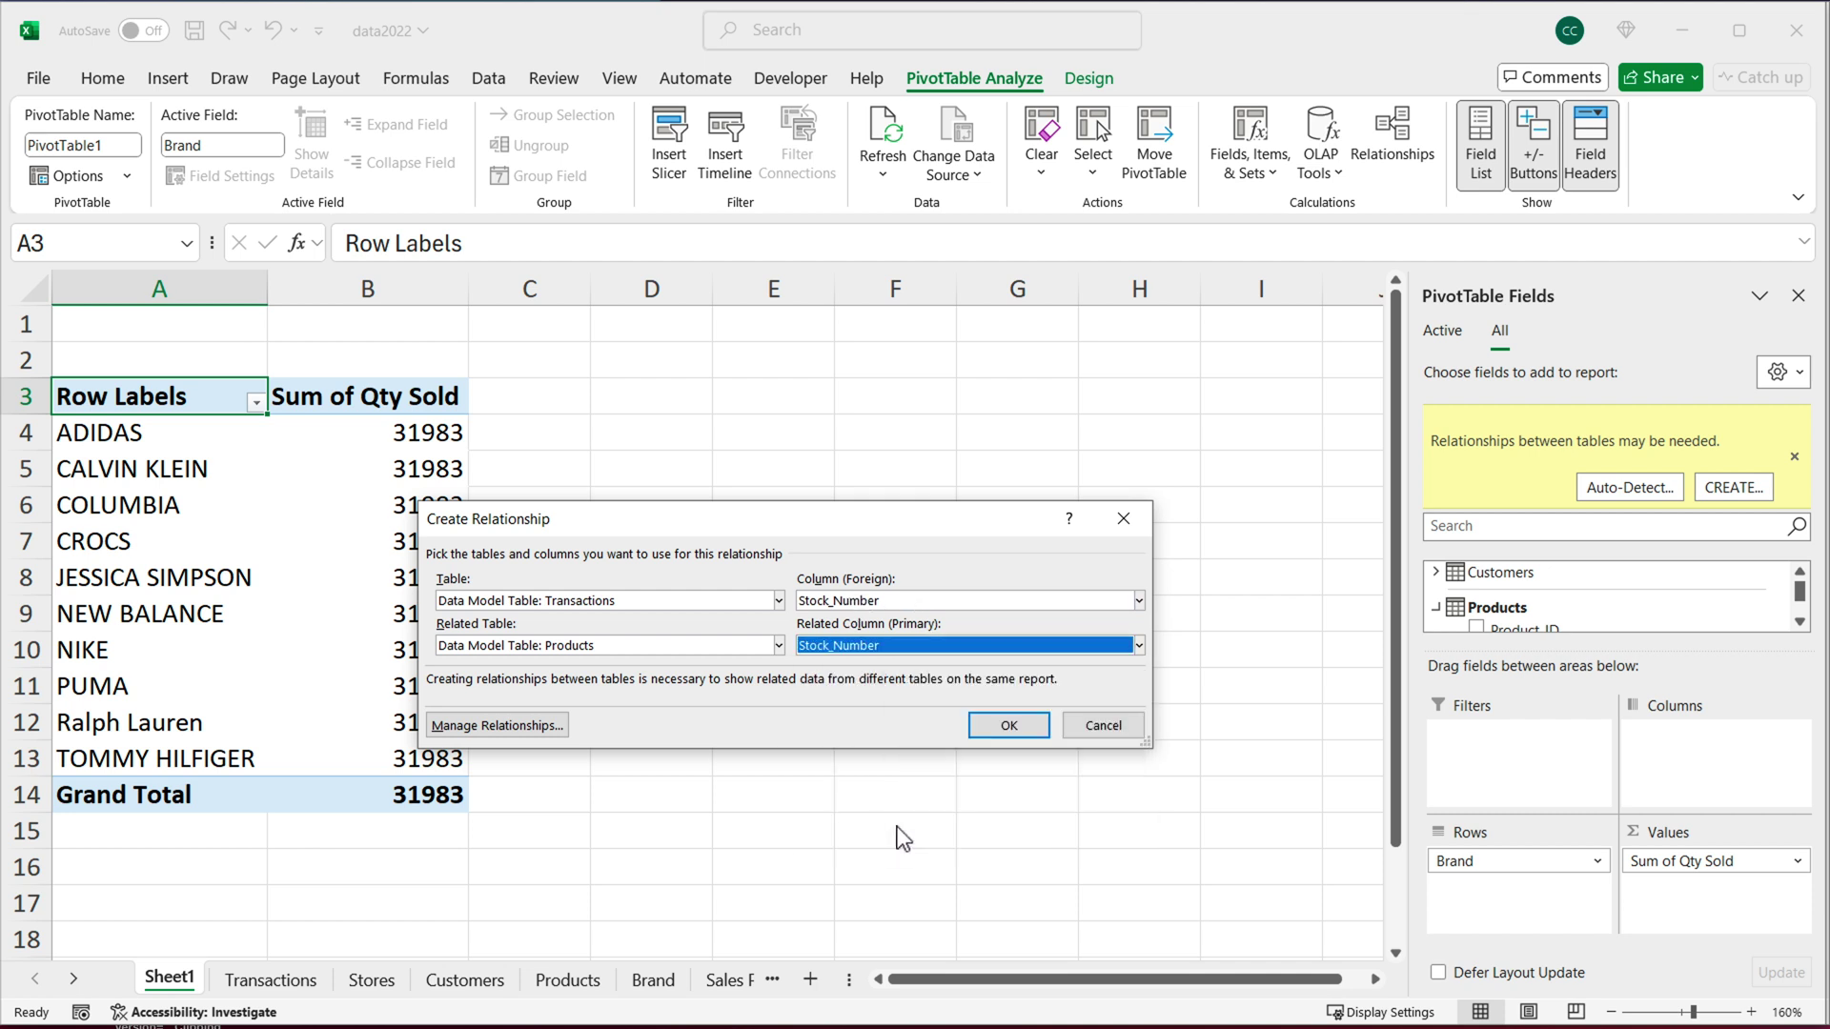
pyautogui.click(1005, 739)
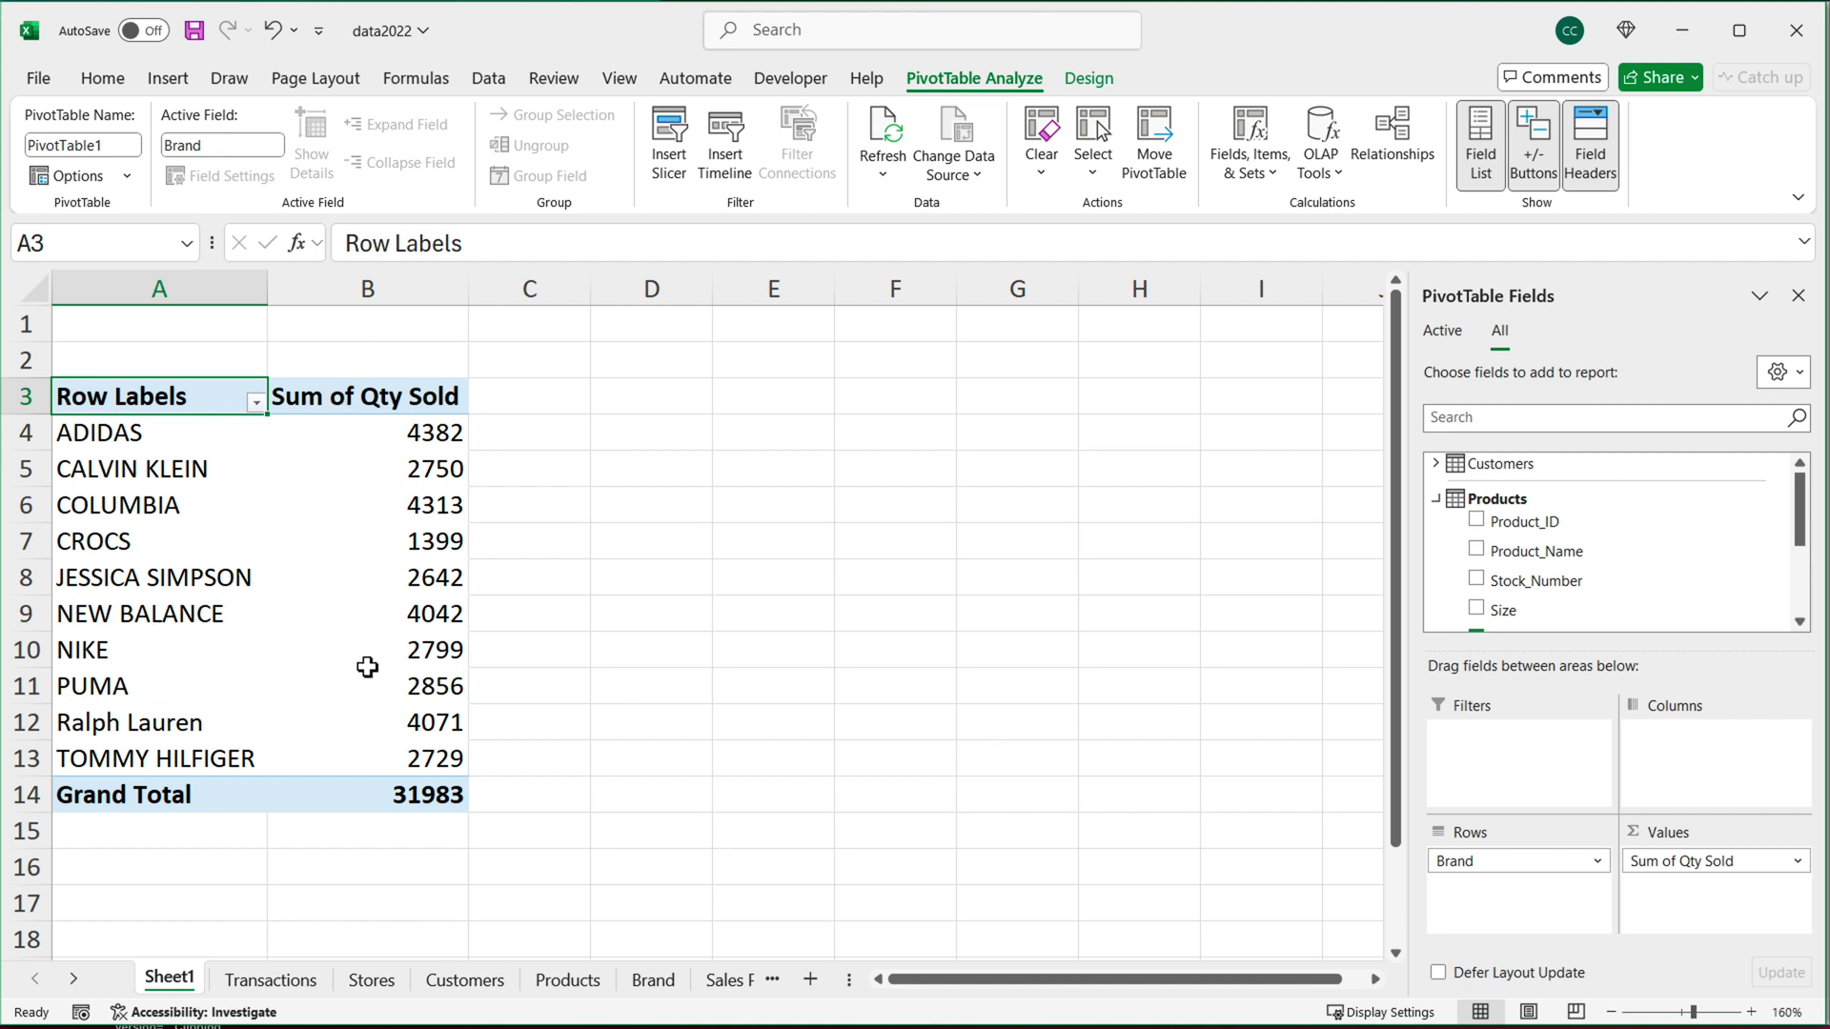
# - Compare the Stock_Number columns of the Transactions and Products sheets and examine the brands listed for the products
pyautogui.click(276, 981)
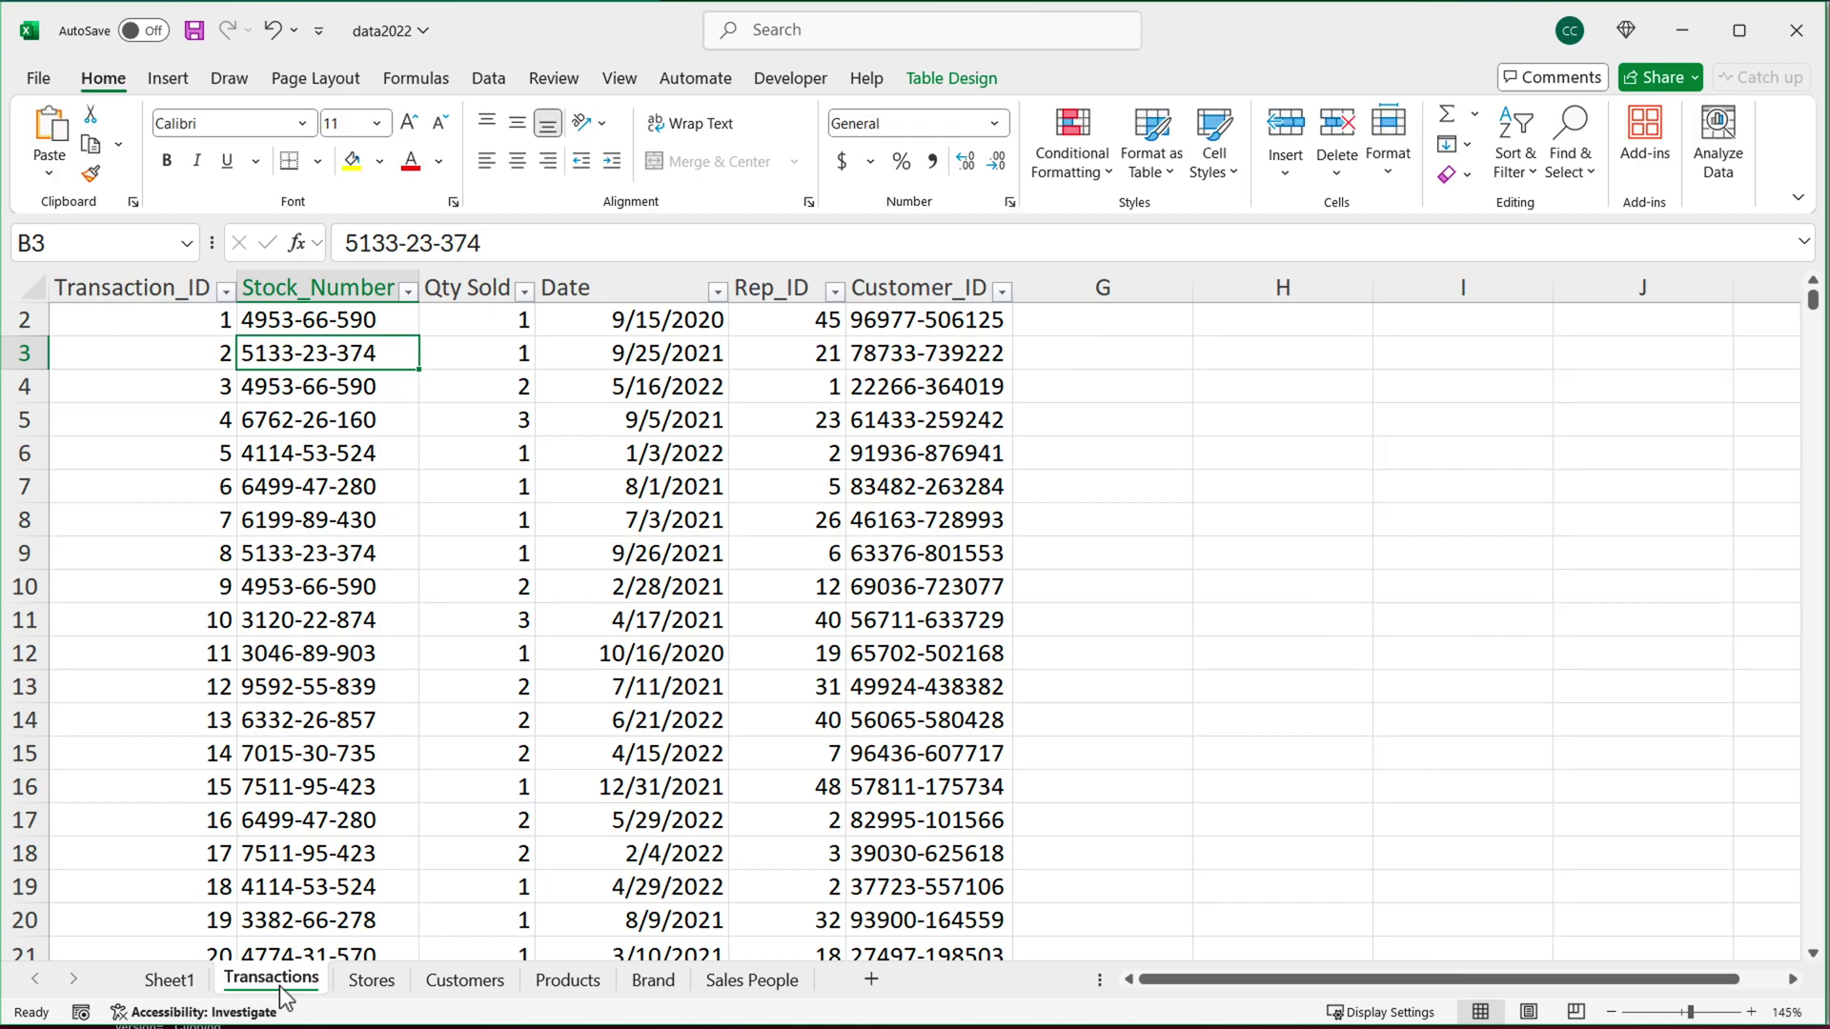
pyautogui.click(288, 324)
pyautogui.scroll(1, 291, 372)
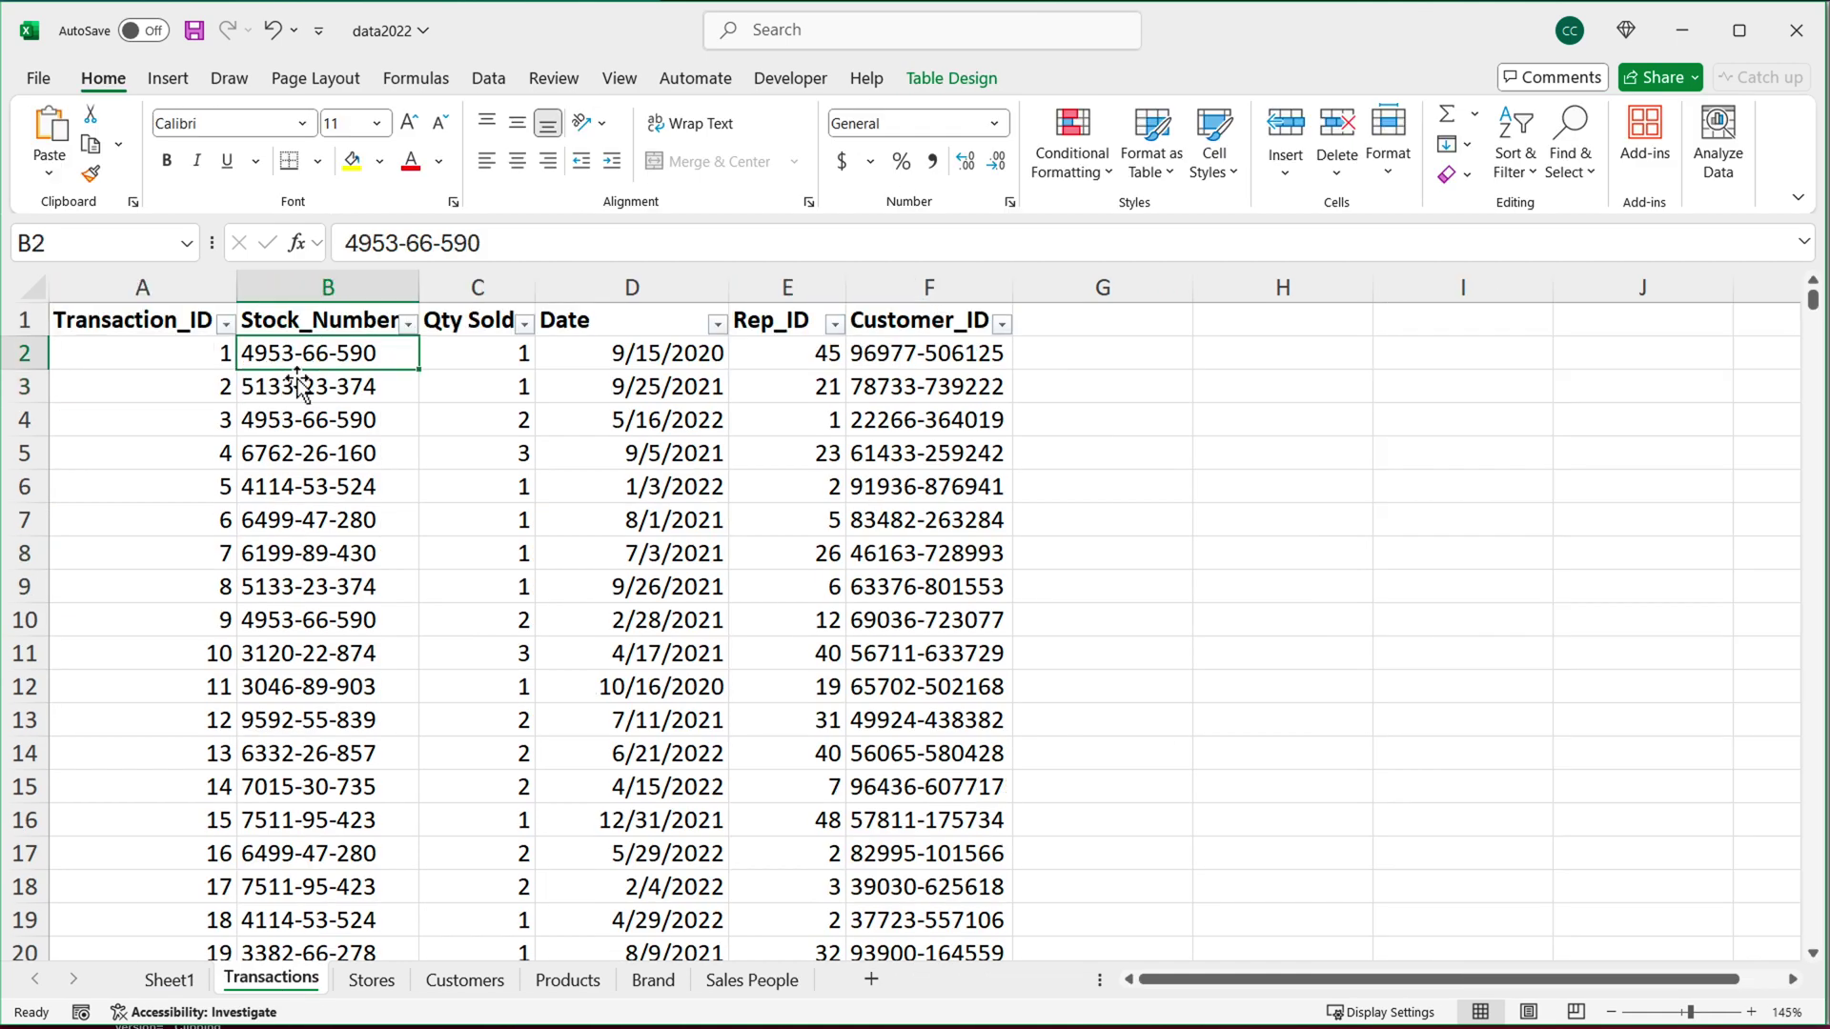
pyautogui.click(569, 981)
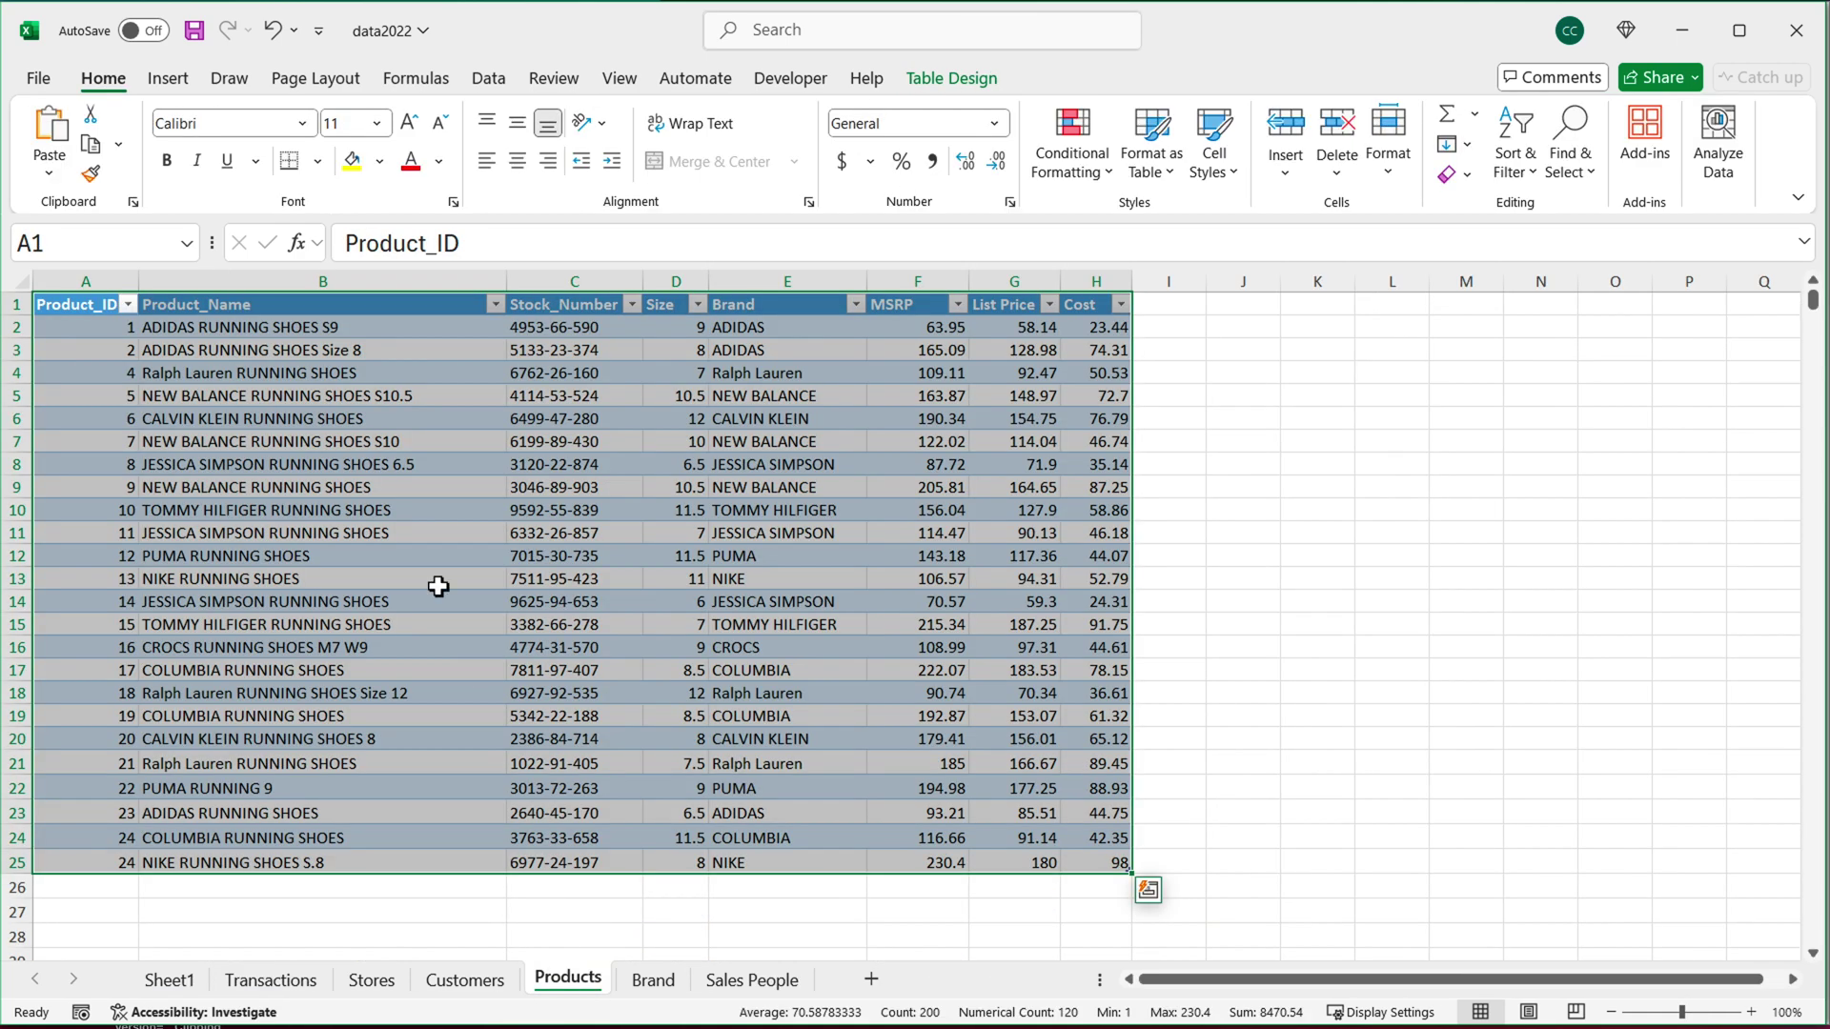
pyautogui.click(576, 353)
pyautogui.moveTo(578, 331); pyautogui.dragTo(573, 763)
pyautogui.click(591, 373)
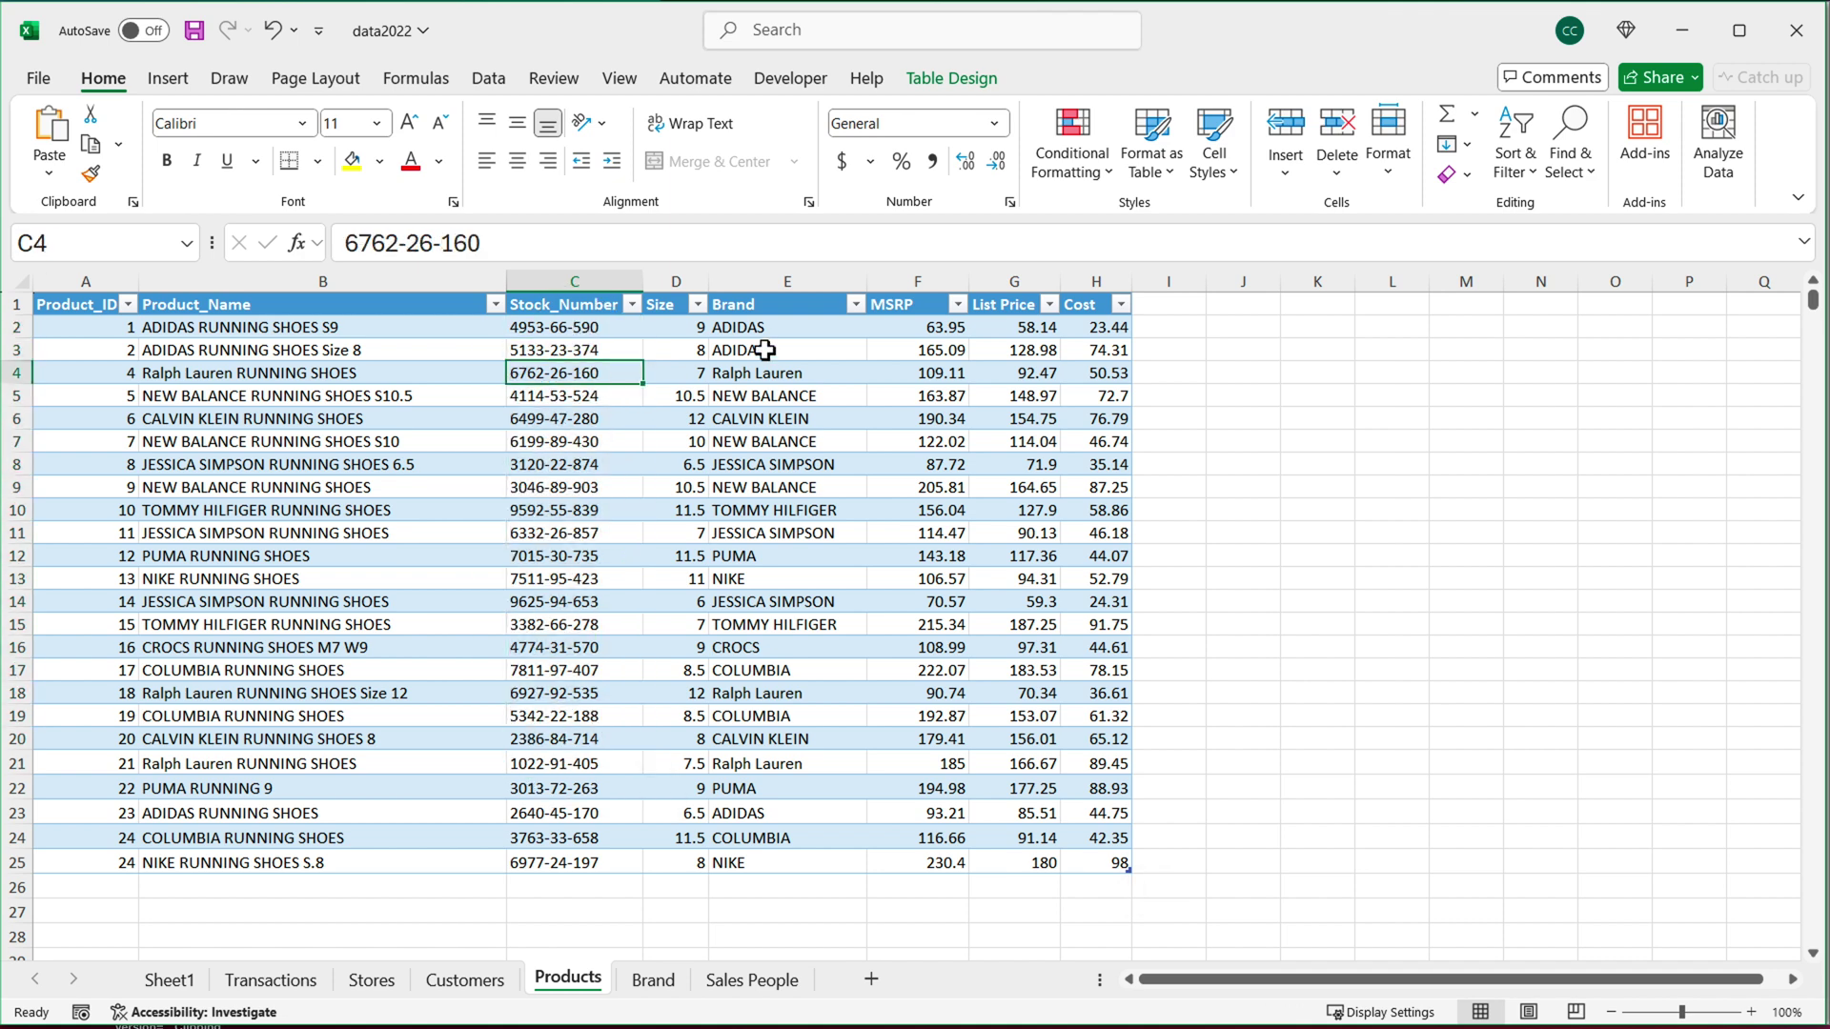
pyautogui.moveTo(768, 328); pyautogui.dragTo(770, 532)
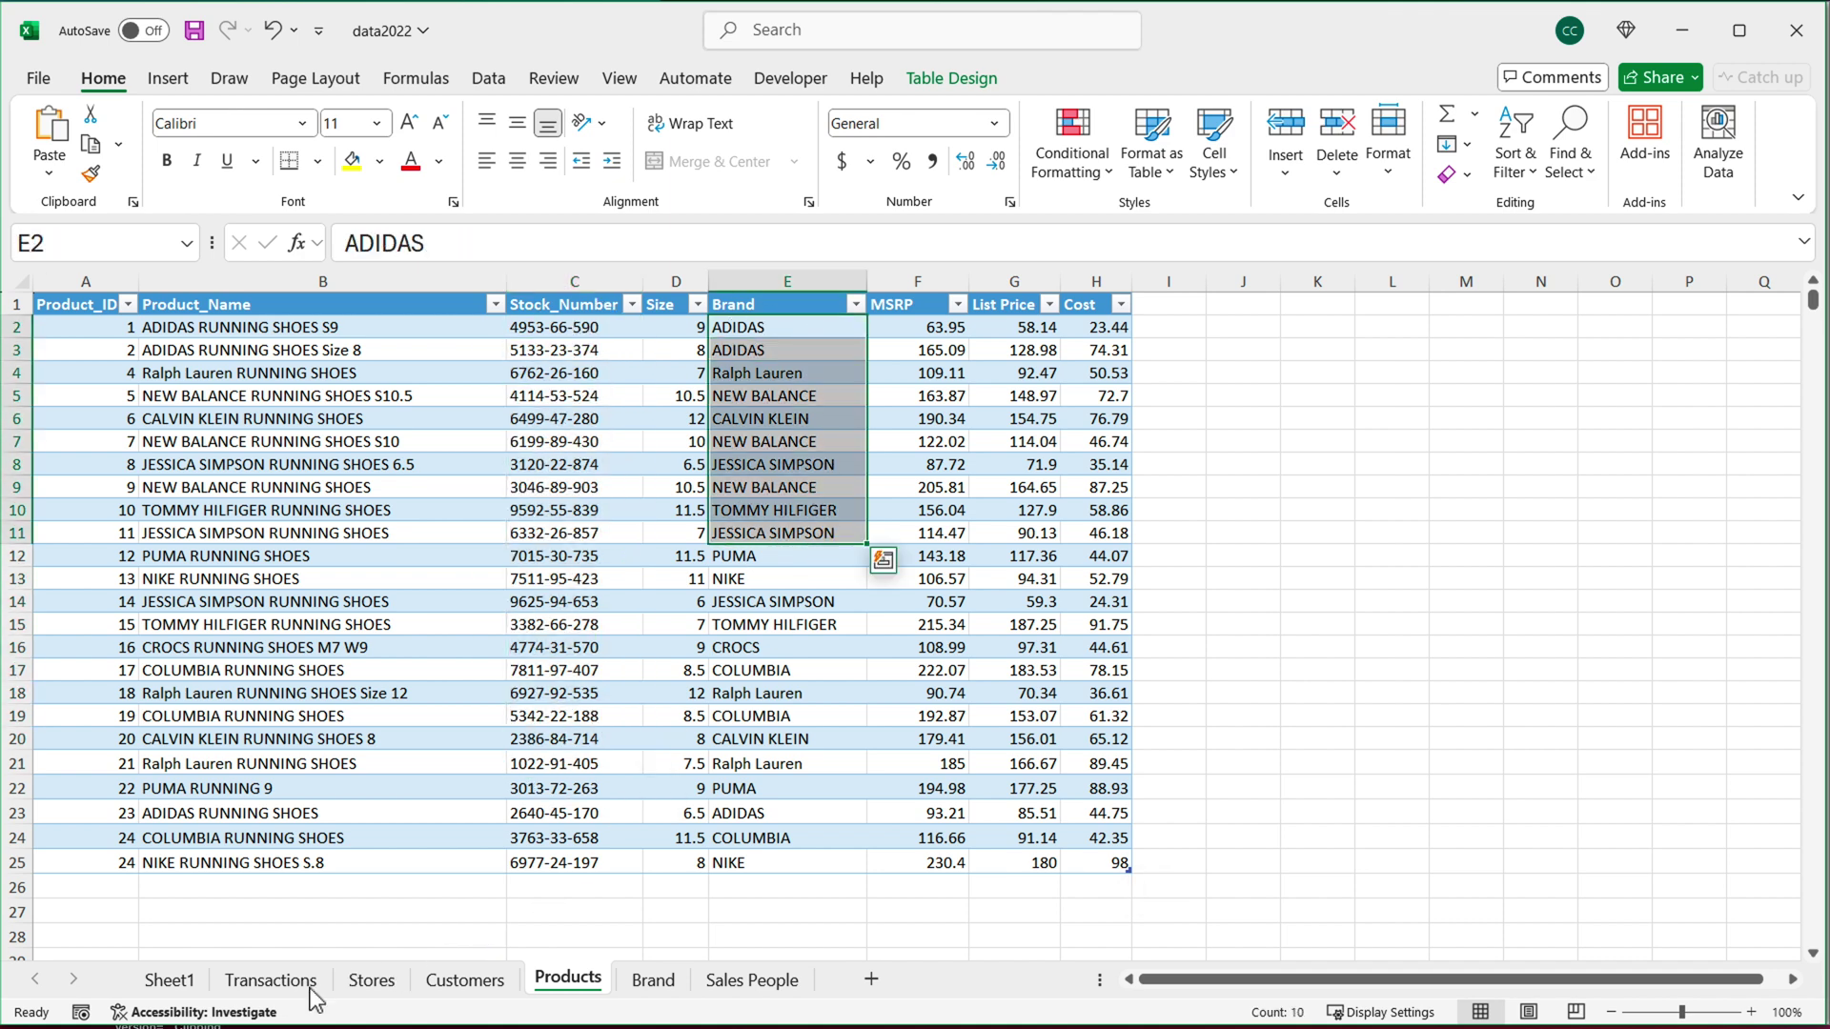
# - Check the Gender column on the Customers sheet and add Gender from the Customers table to the PivotTable's columns
pyautogui.click(456, 986)
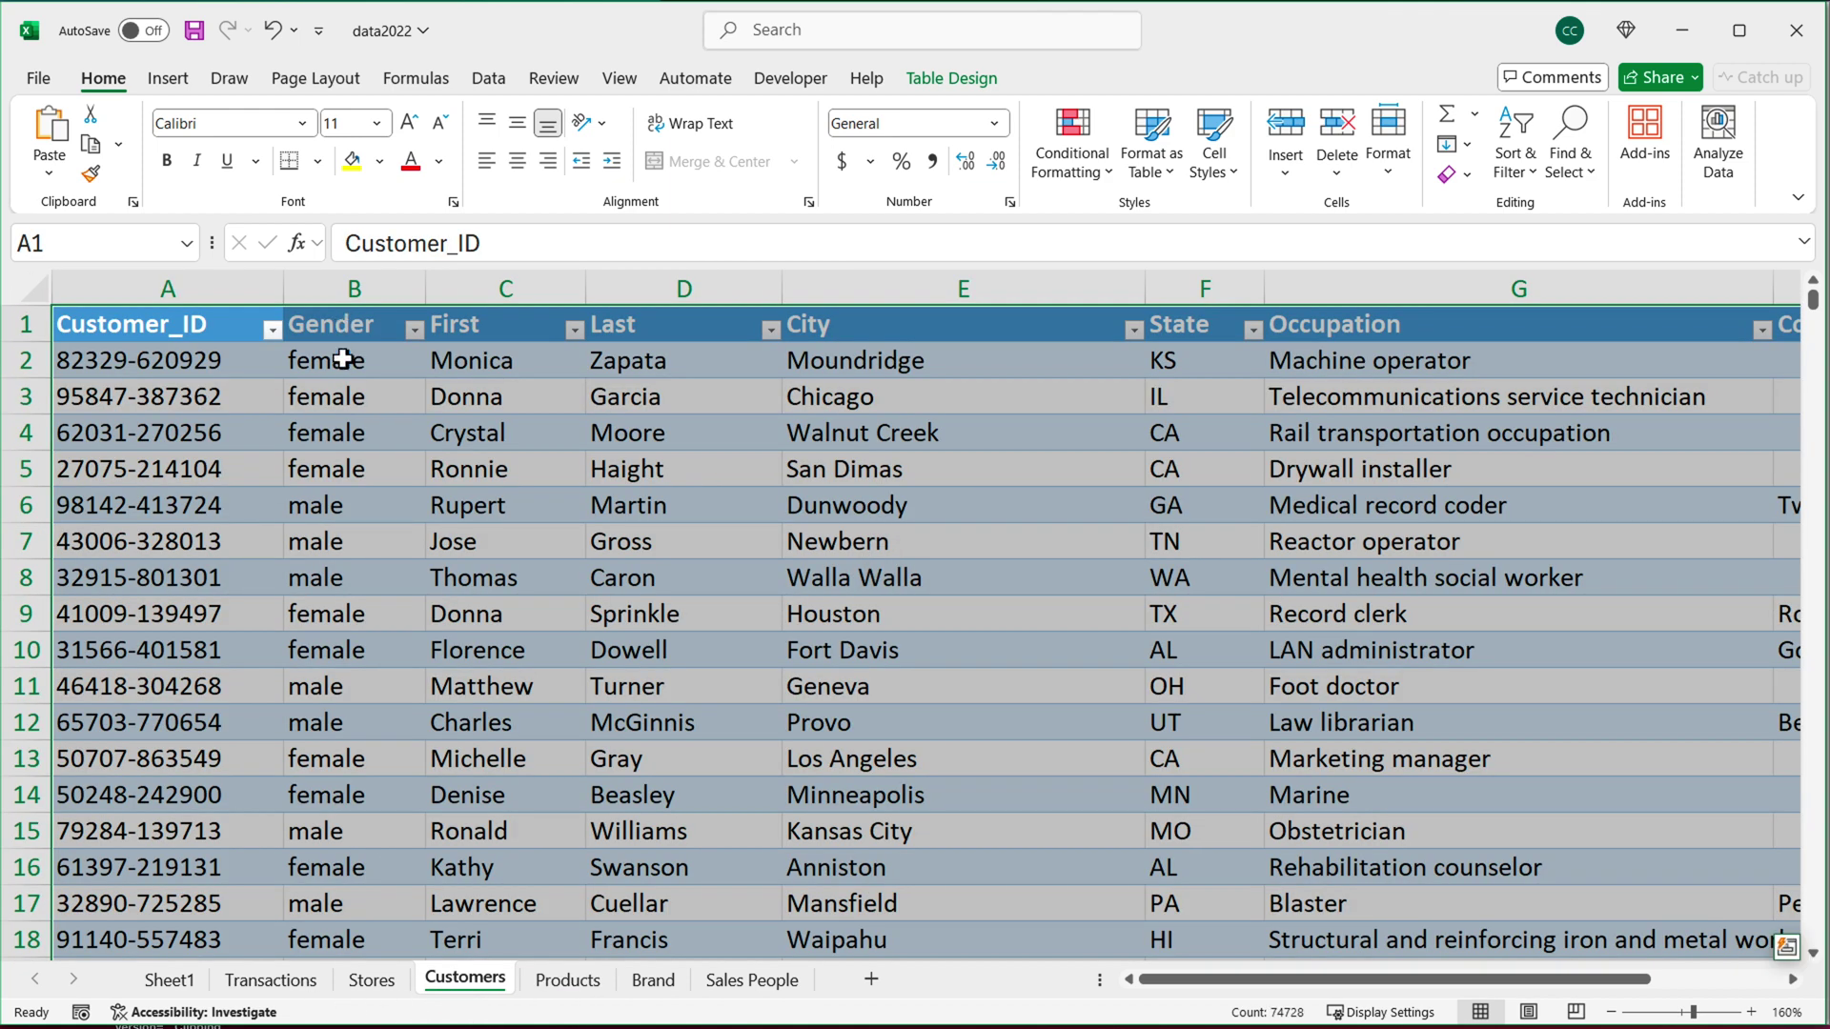
pyautogui.moveTo(351, 359); pyautogui.dragTo(359, 700)
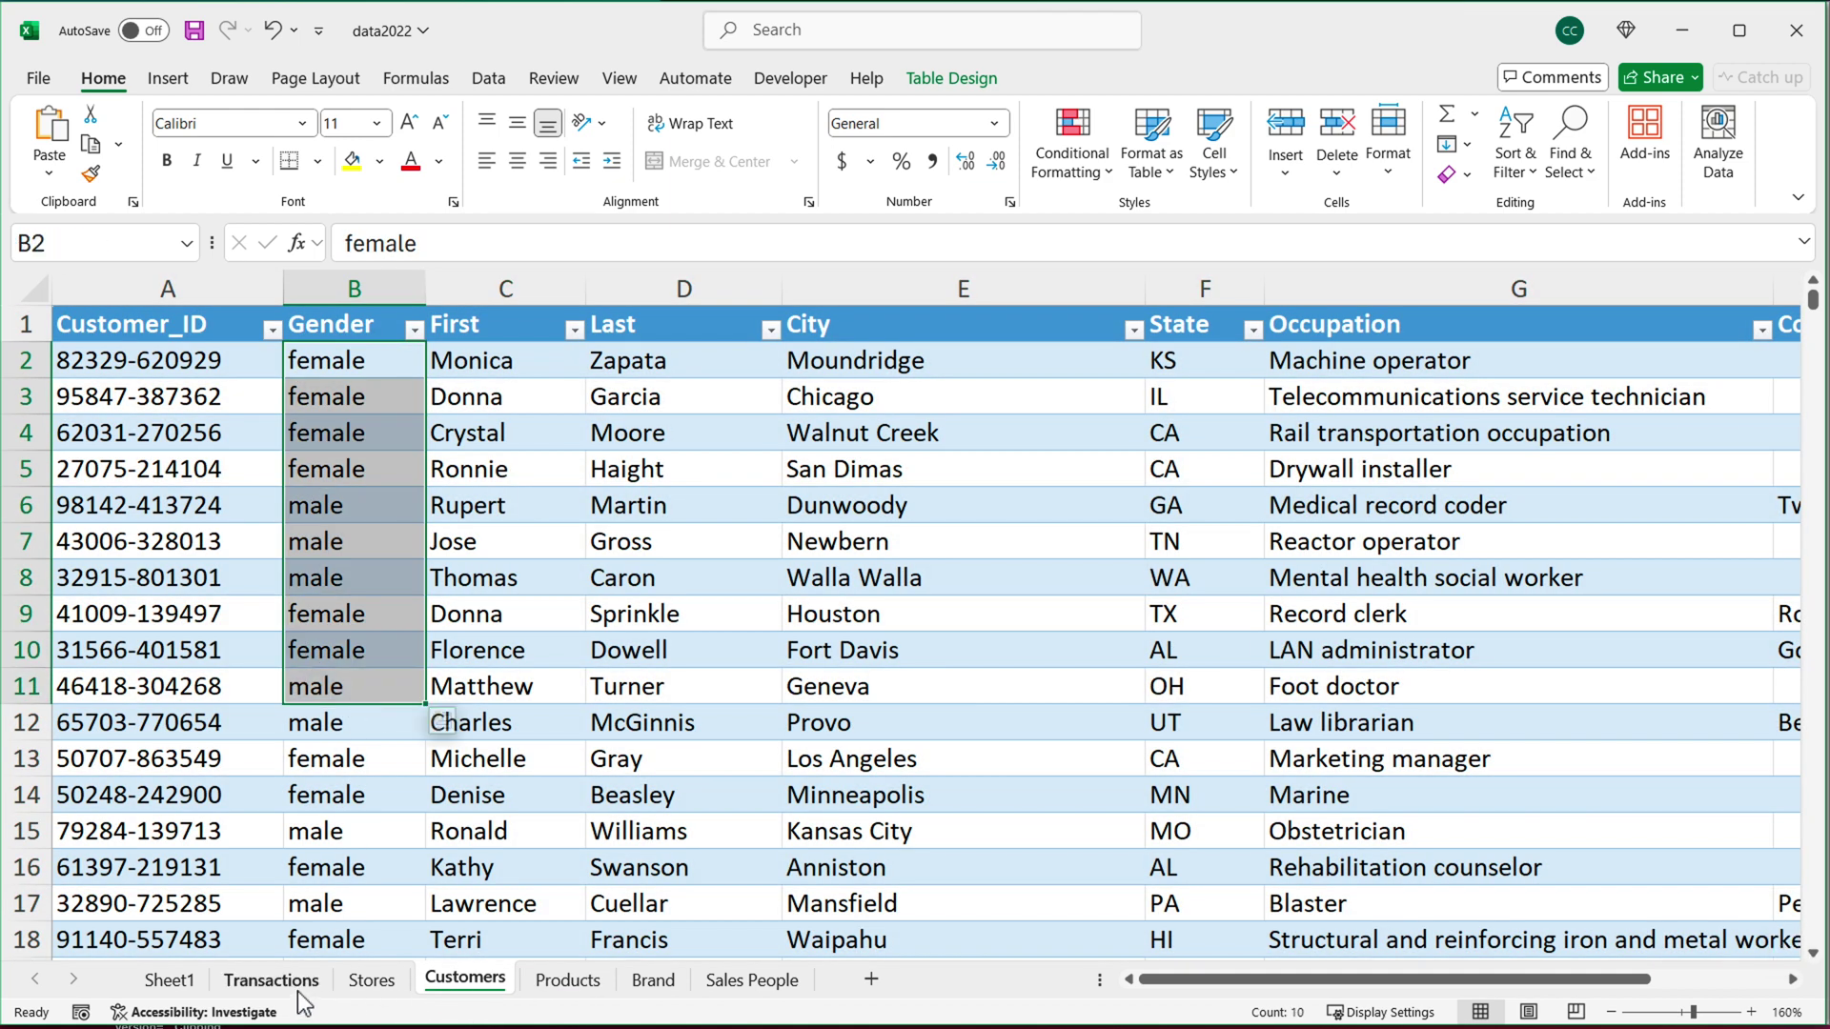
pyautogui.click(172, 982)
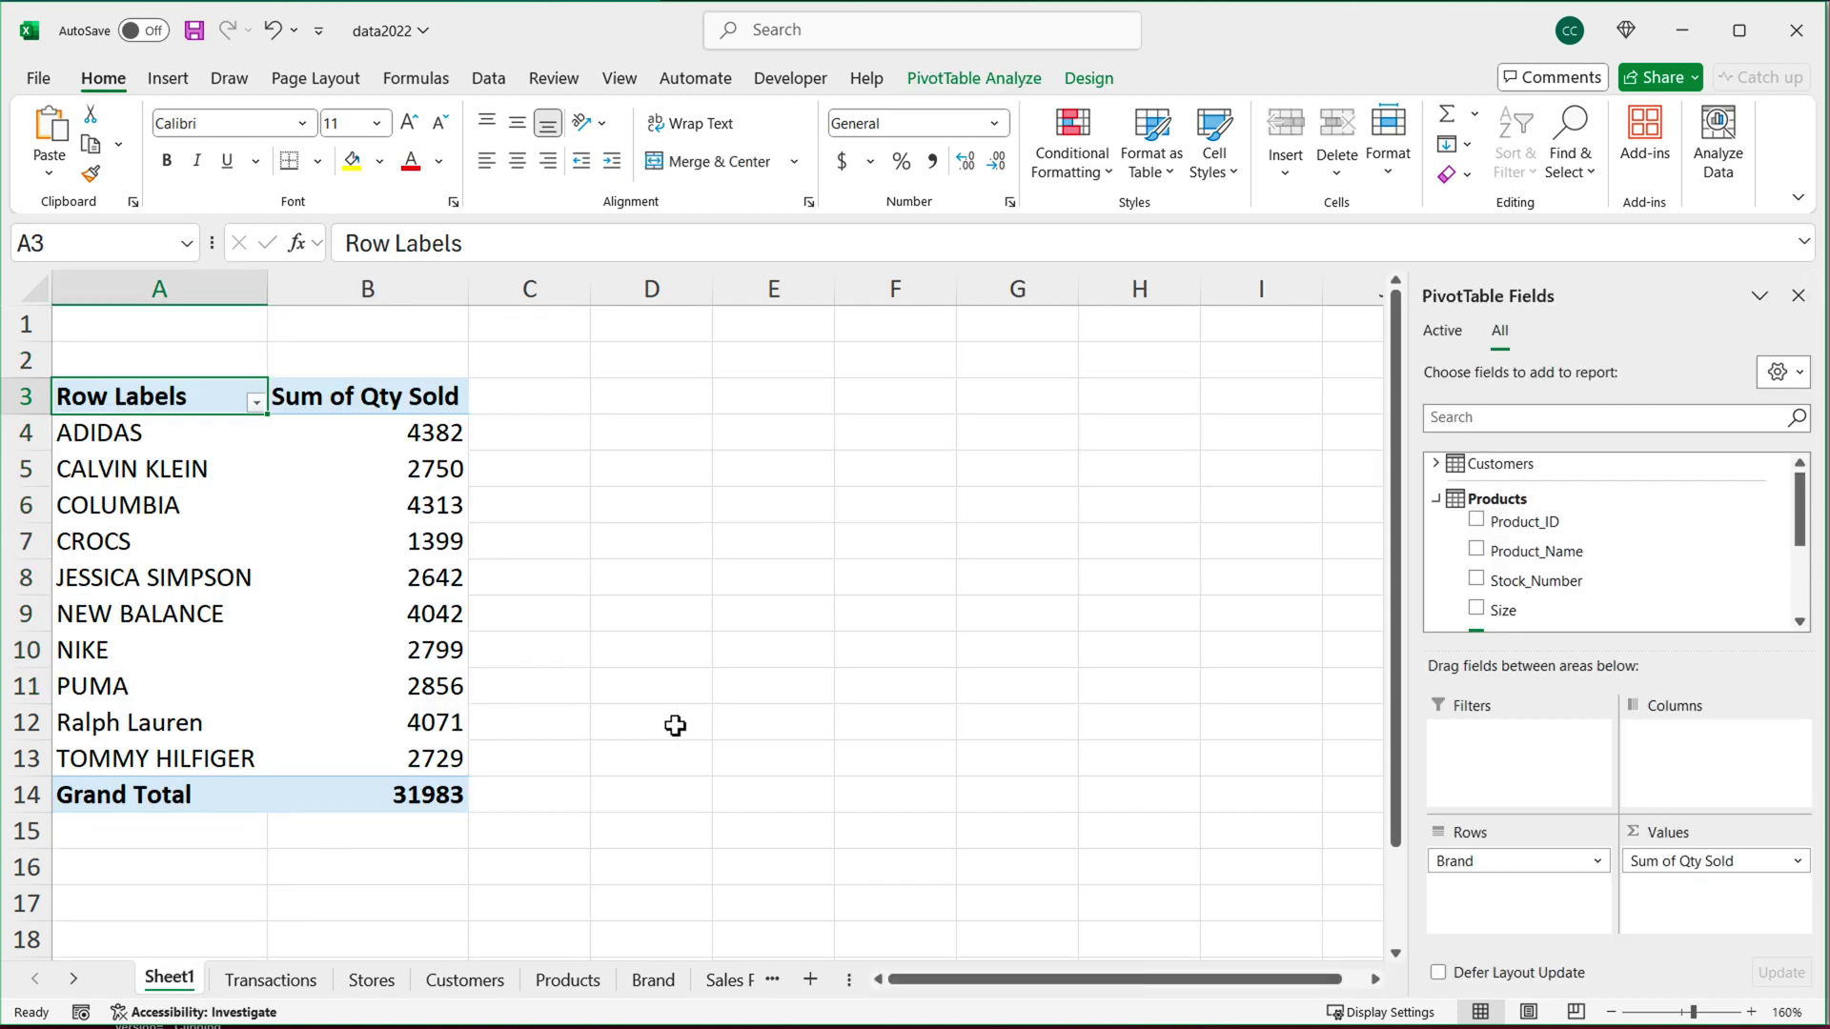
pyautogui.click(1433, 465)
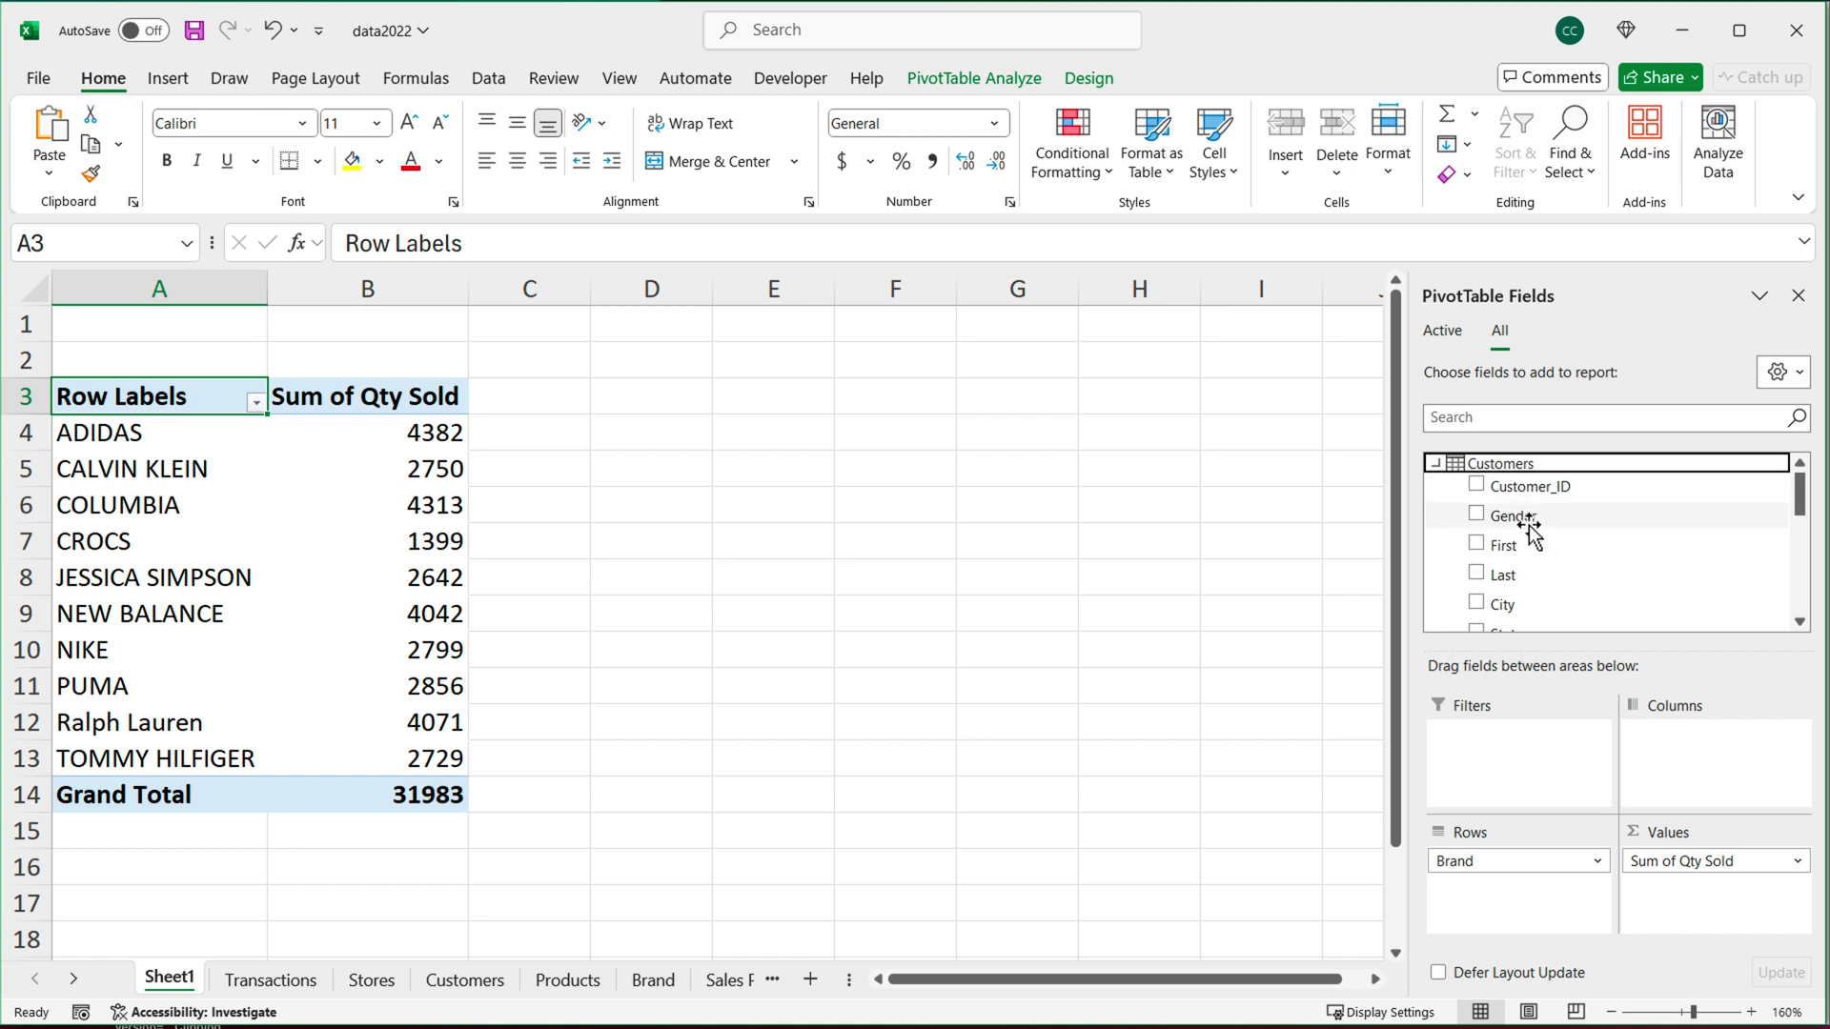
pyautogui.moveTo(1521, 528); pyautogui.dragTo(1703, 758)
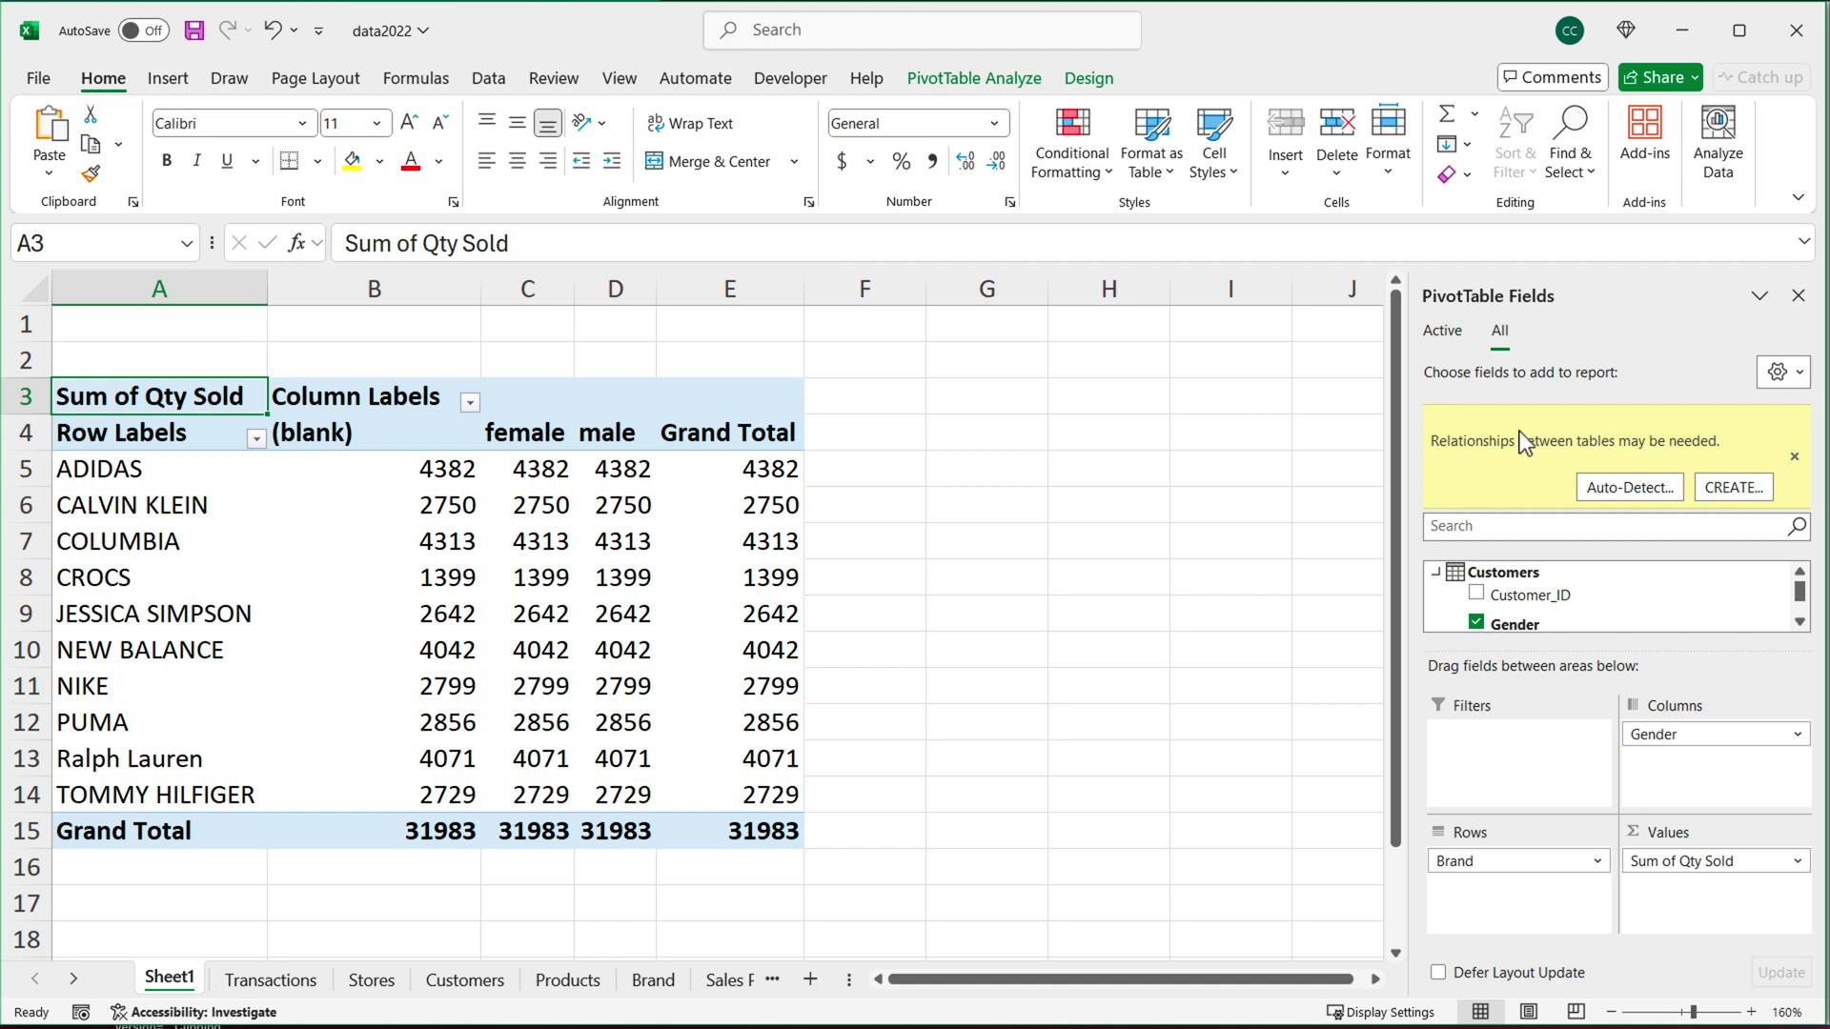
# - Create a relationship between the Transactions table and the related Customers table through the Customer_ID column
pyautogui.click(1741, 494)
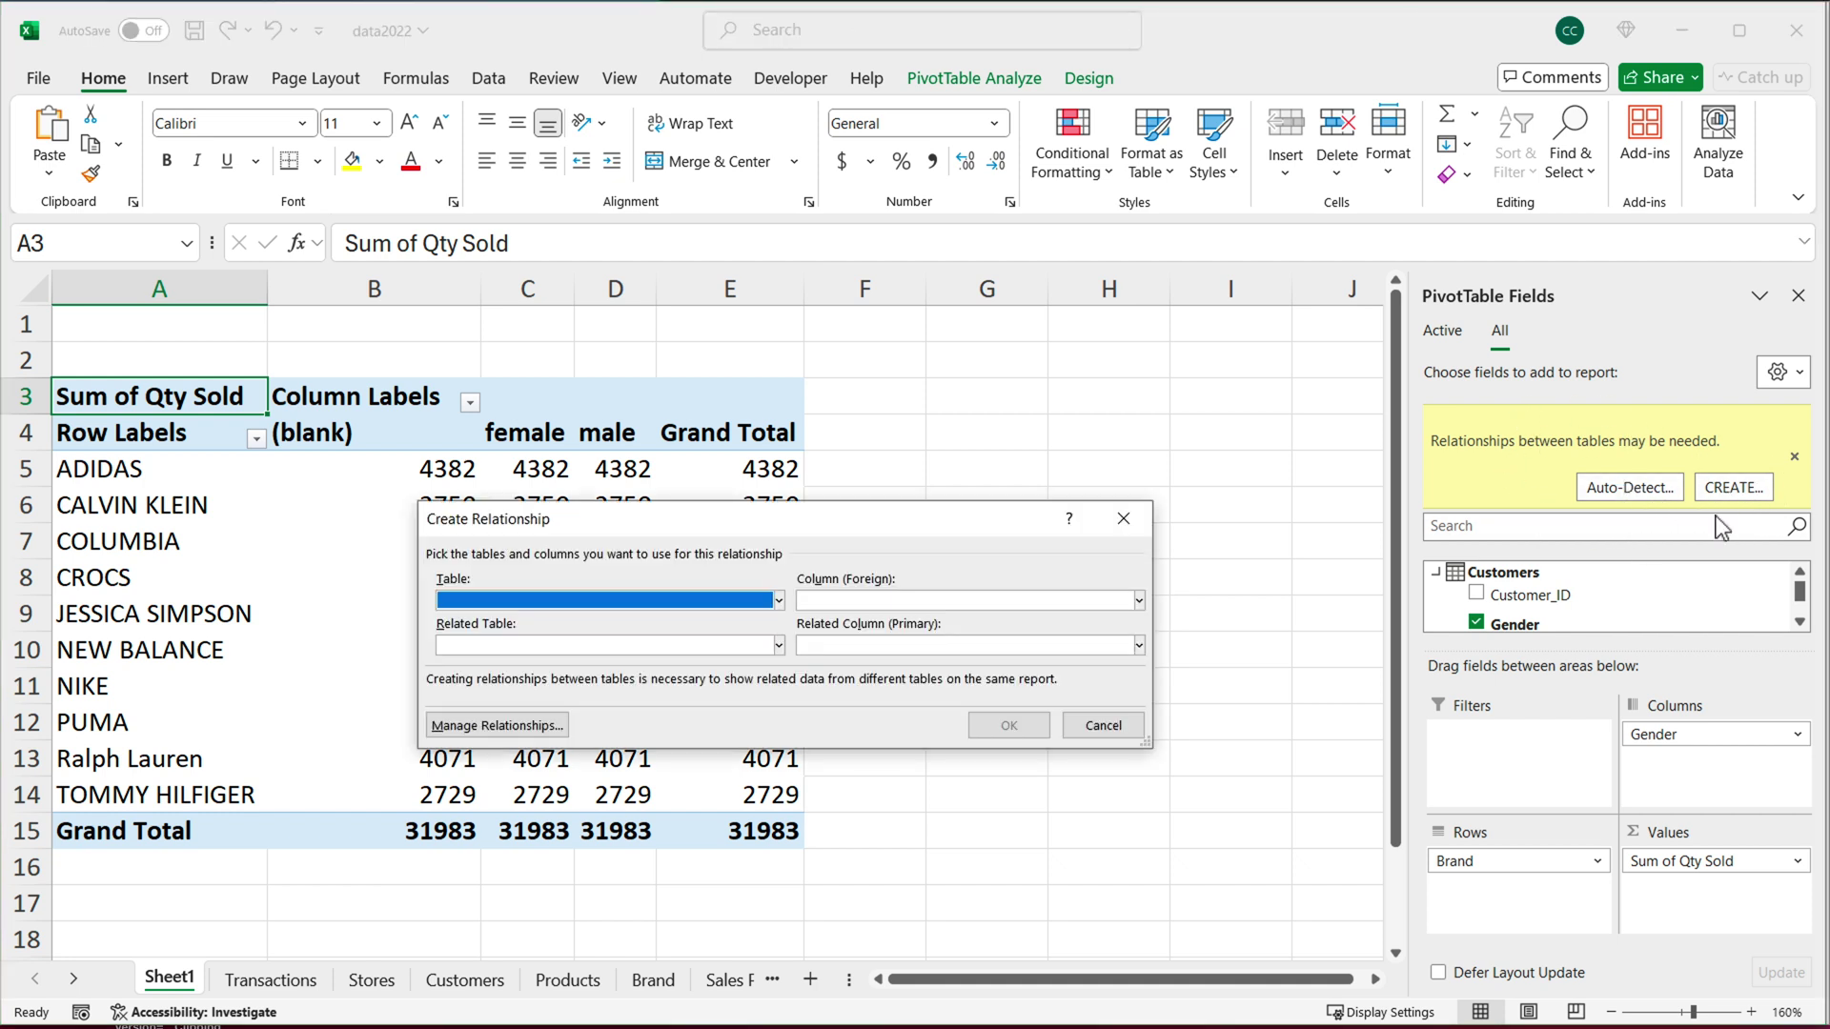
pyautogui.click(654, 602)
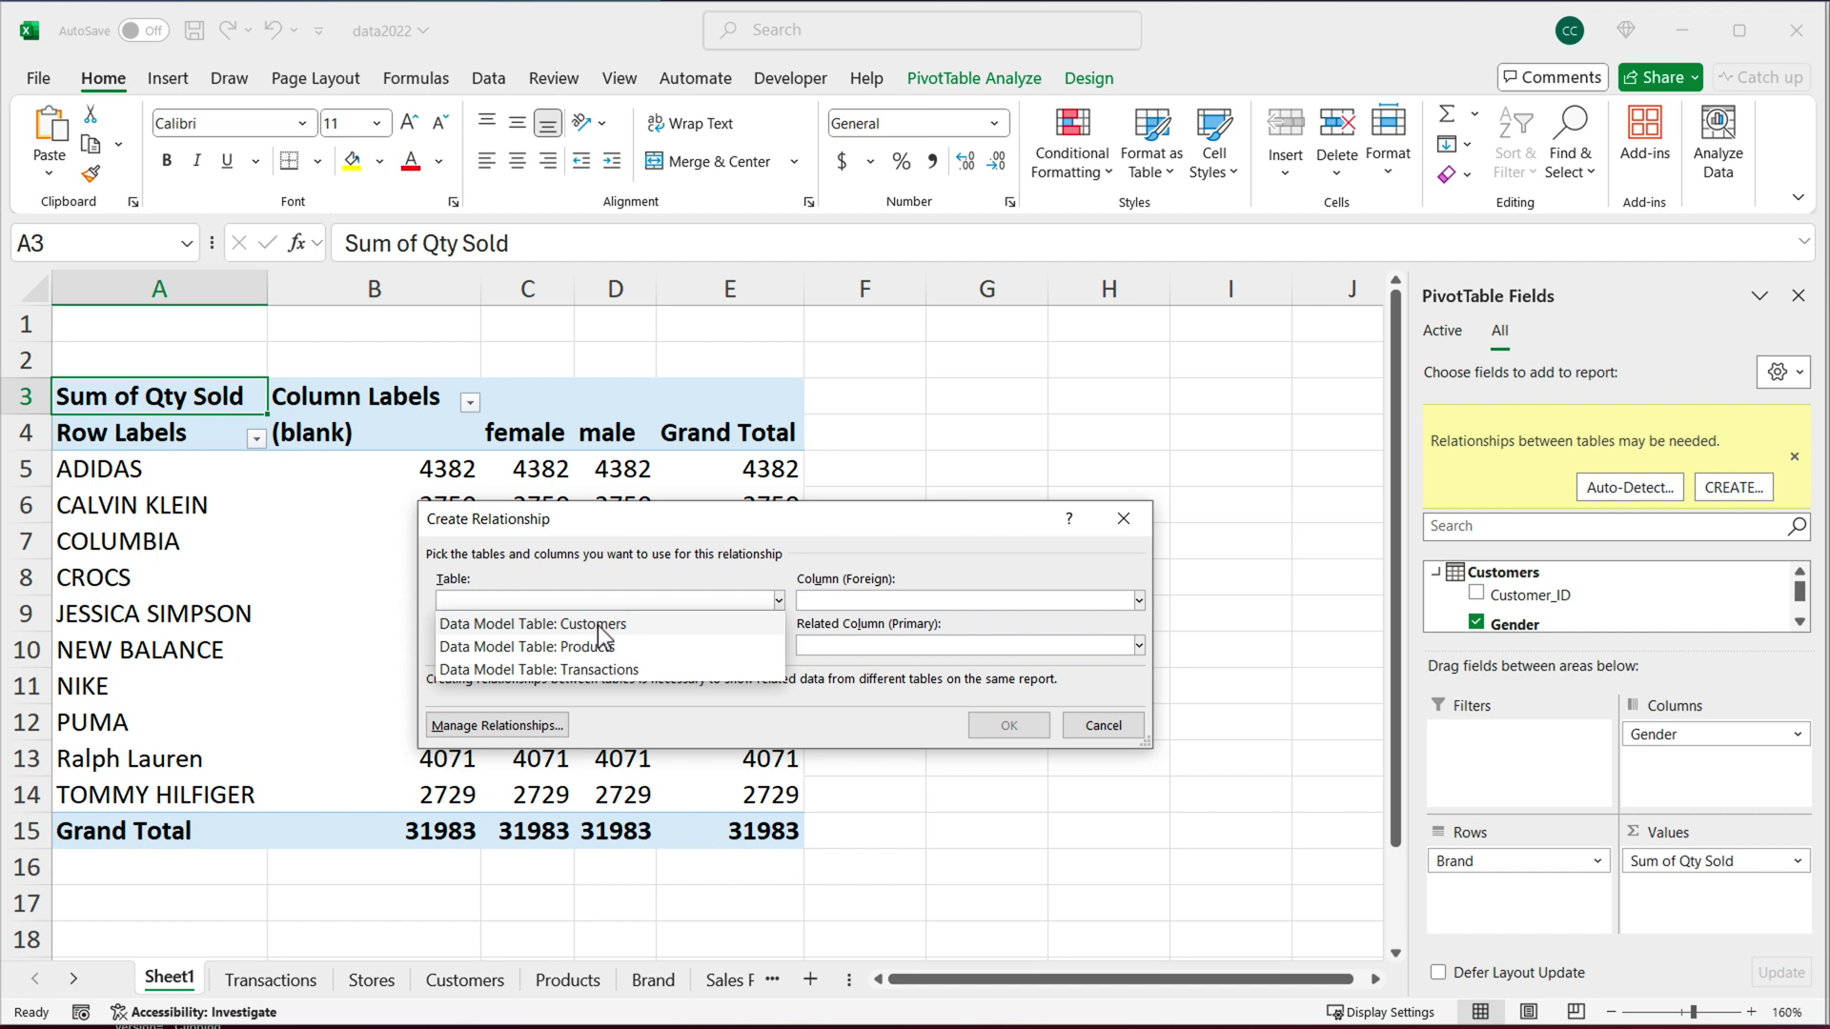
pyautogui.click(614, 670)
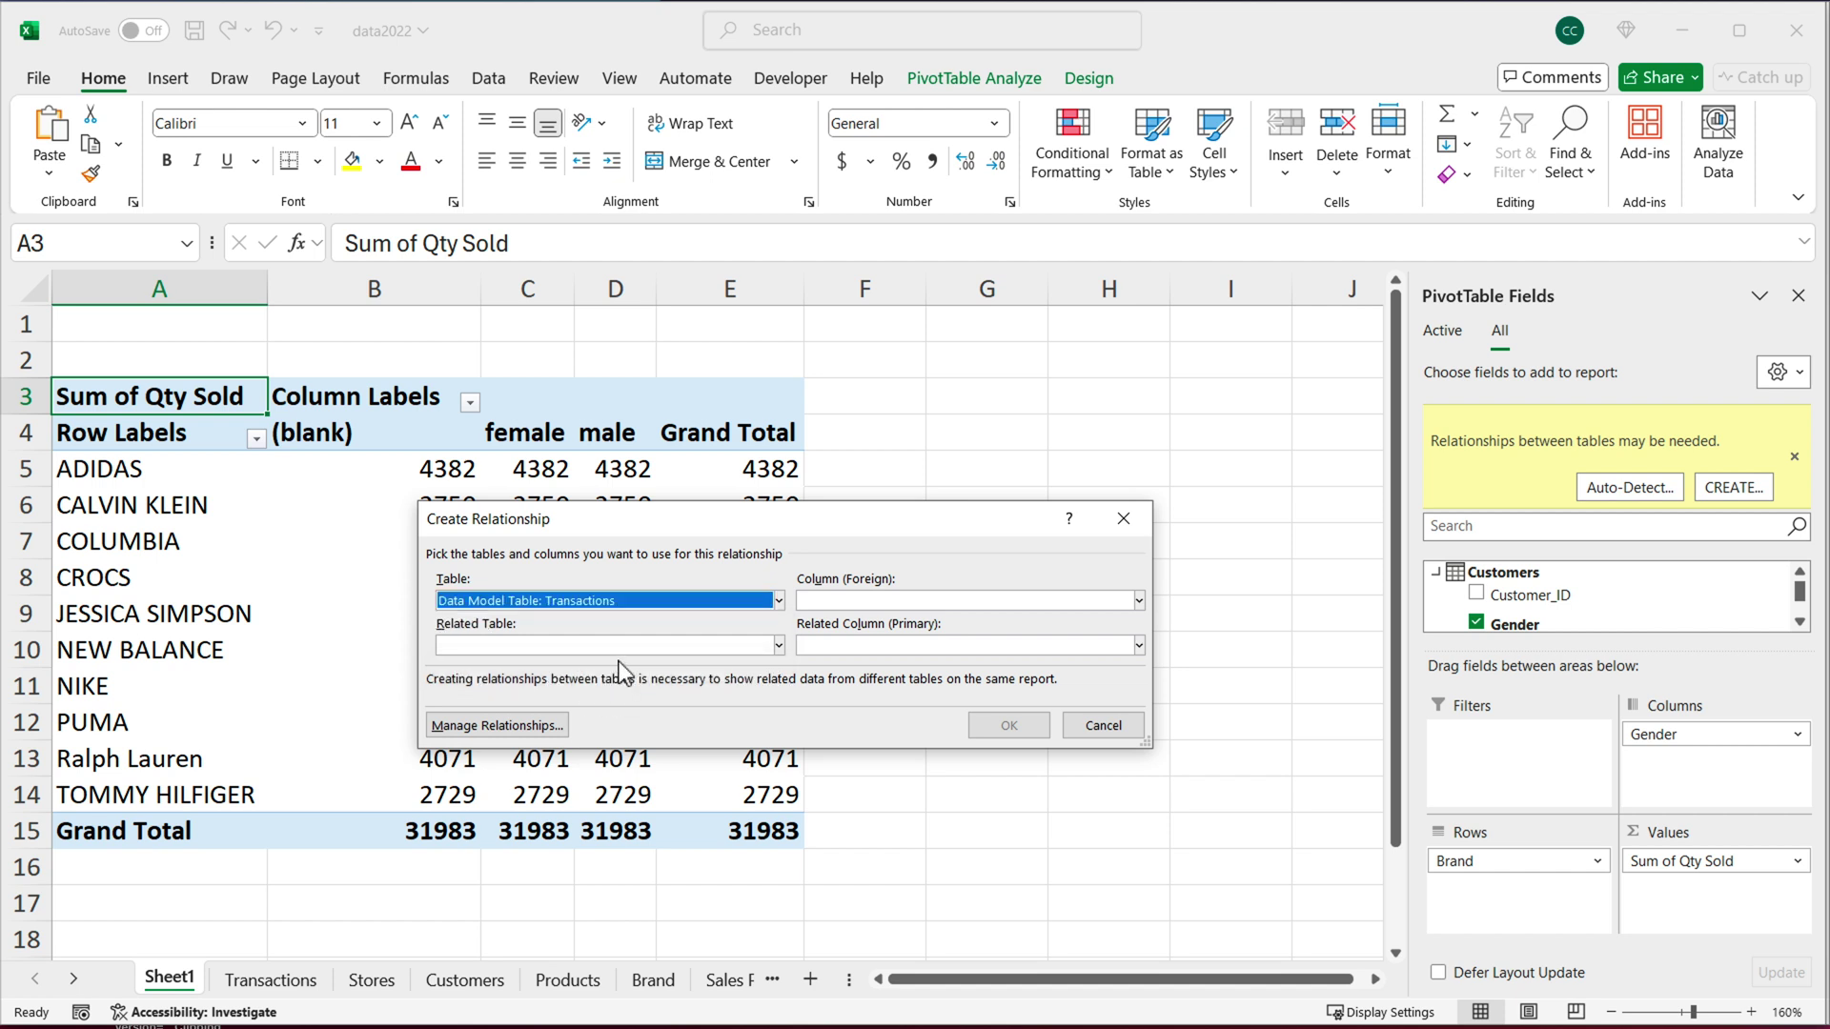
pyautogui.click(613, 645)
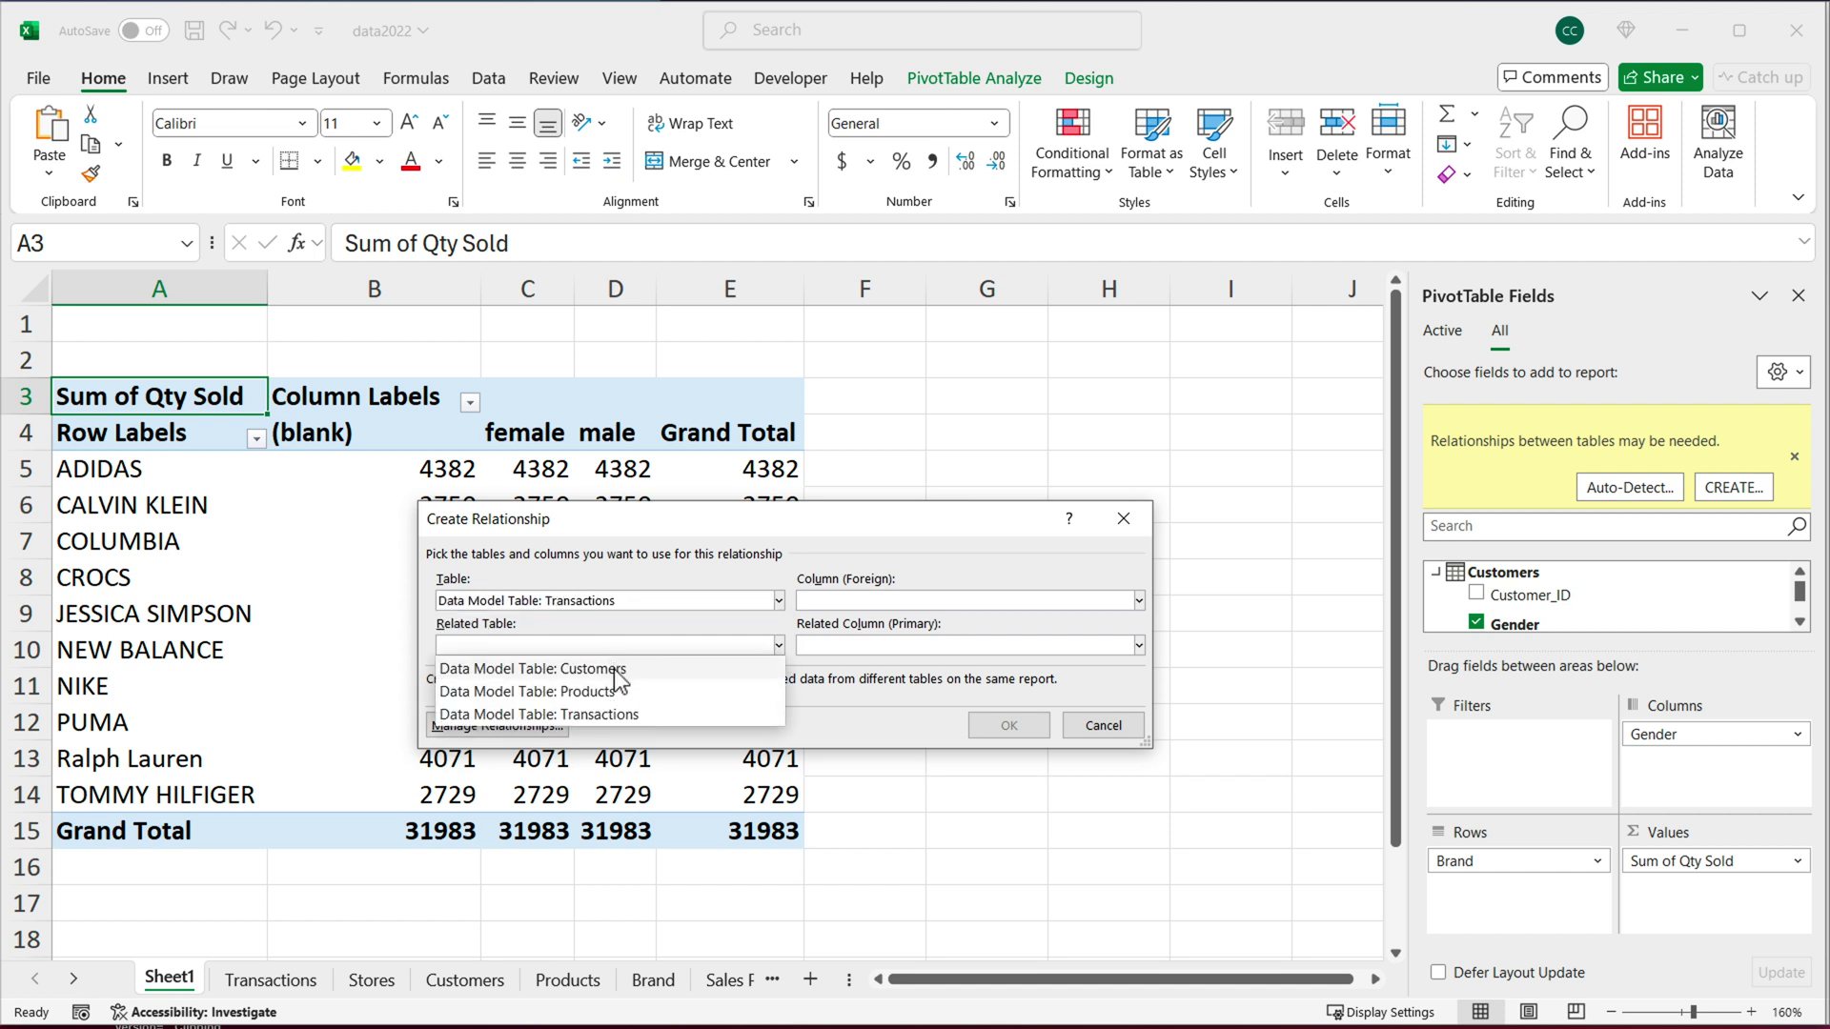
pyautogui.click(615, 672)
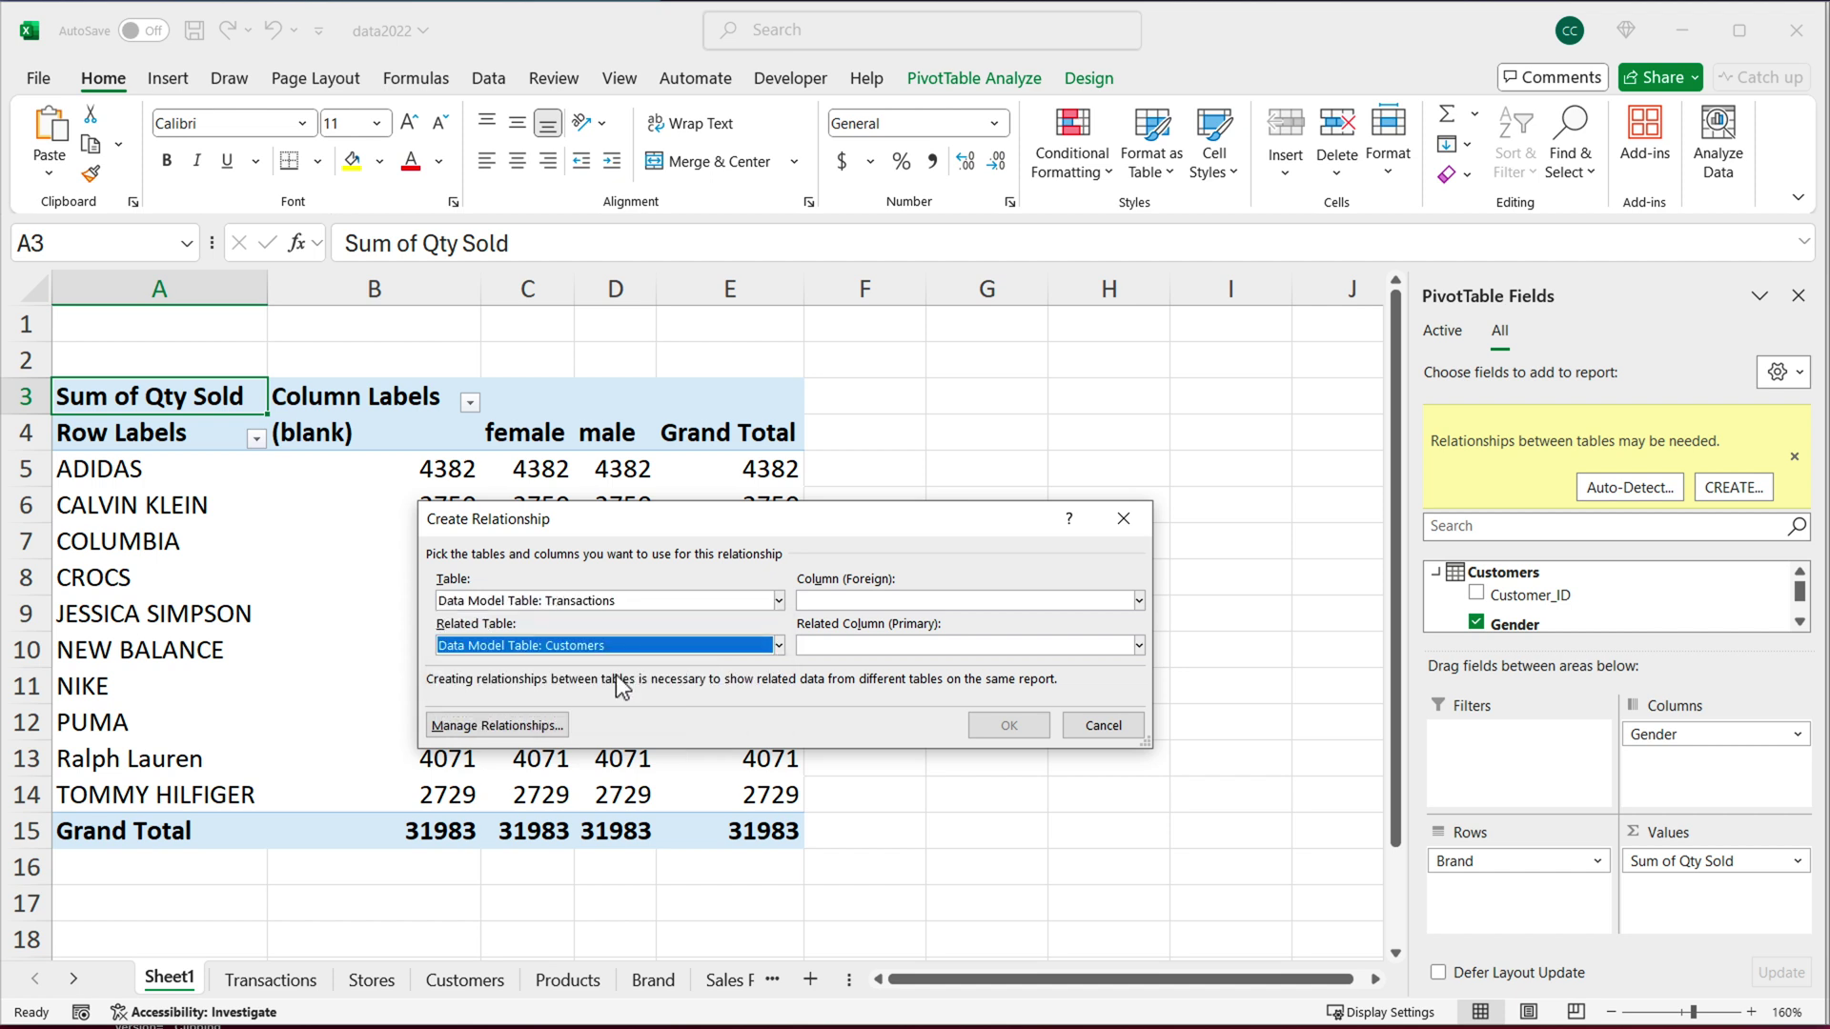
pyautogui.click(879, 601)
pyautogui.click(881, 625)
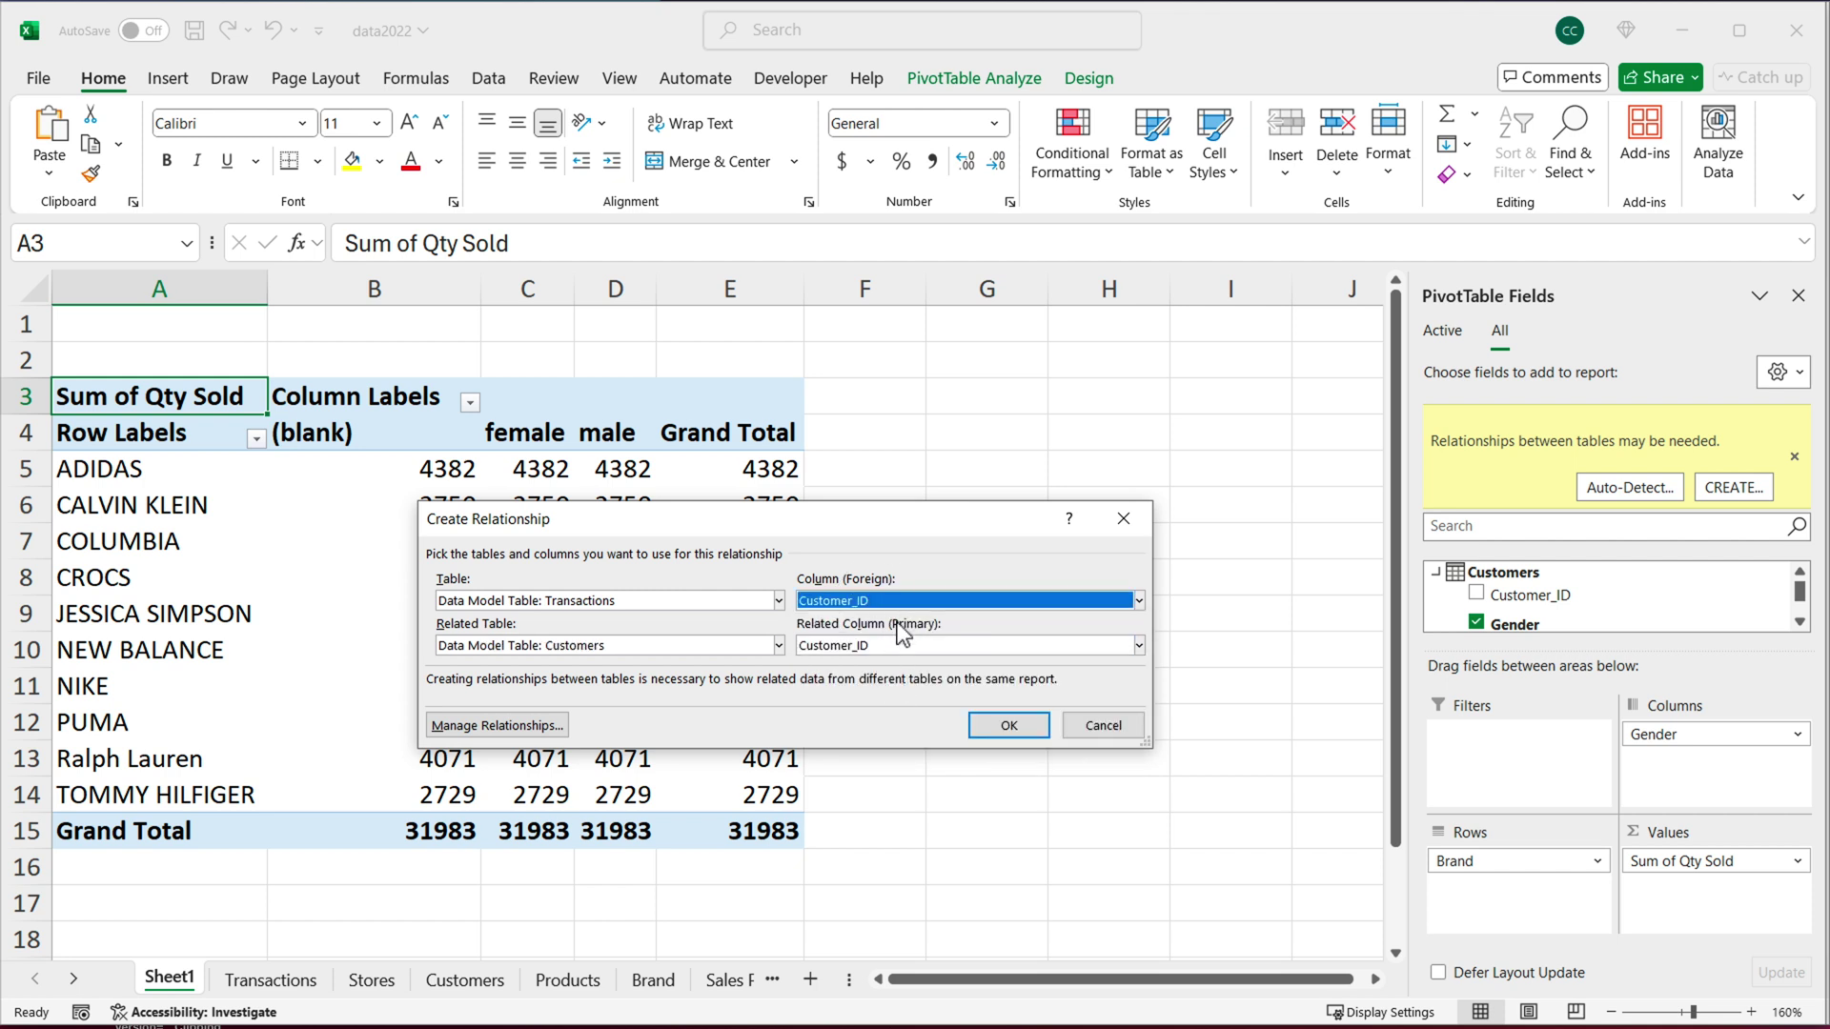
pyautogui.click(1006, 727)
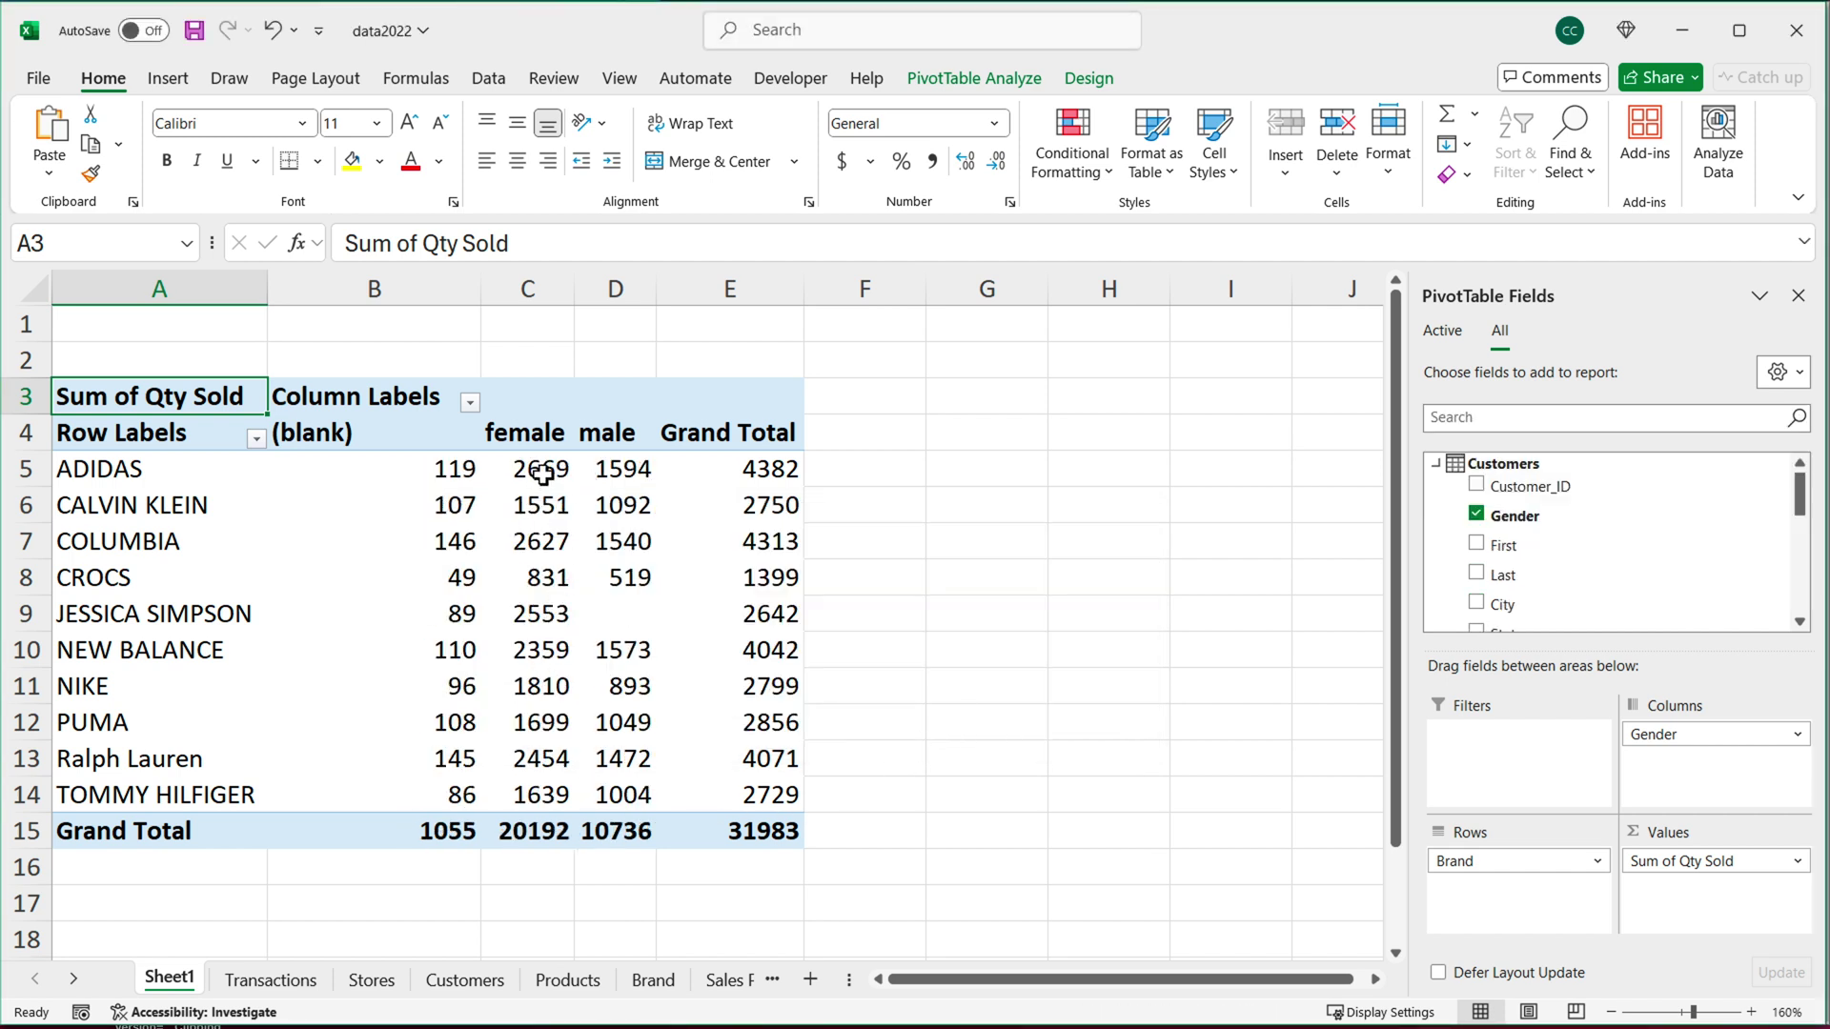
# - Examine the PivotTable's quantities sold per brand under the female, male and blank column labels
pyautogui.moveTo(534, 483); pyautogui.dragTo(534, 760)
pyautogui.moveTo(621, 470); pyautogui.dragTo(629, 760)
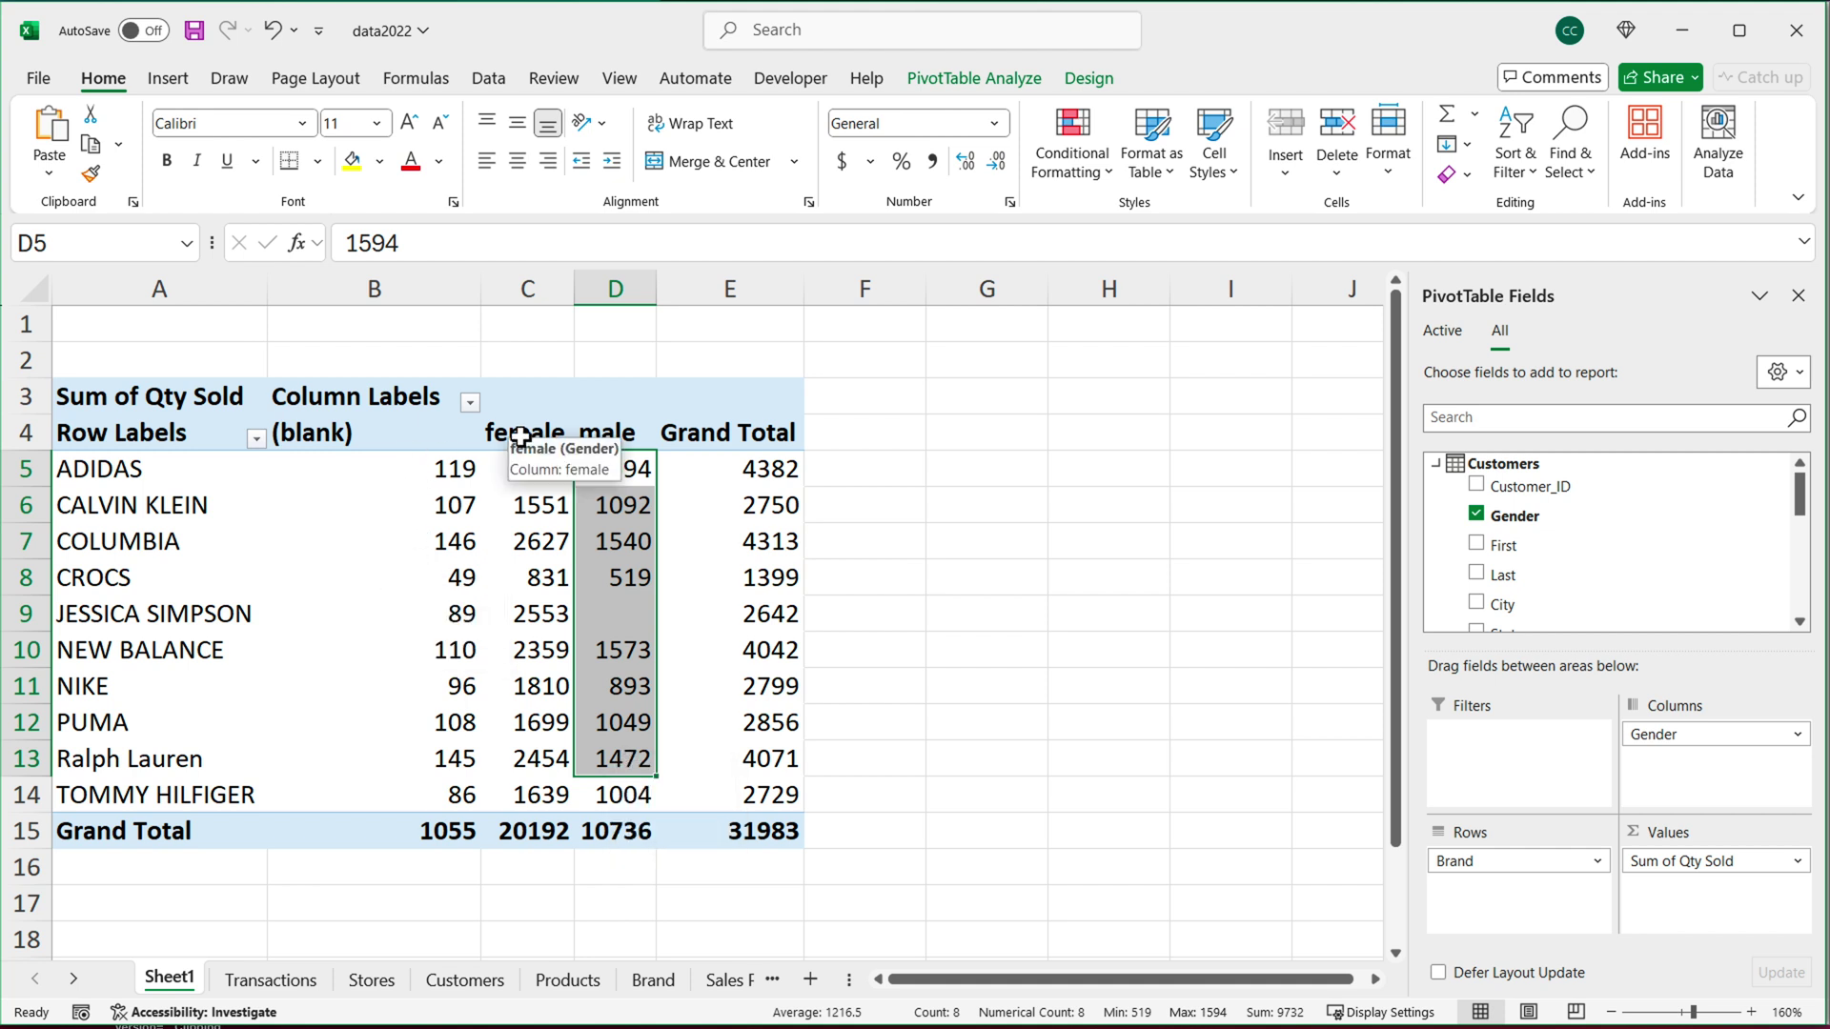
pyautogui.moveTo(520, 437); pyautogui.dragTo(606, 430)
pyautogui.click(342, 435)
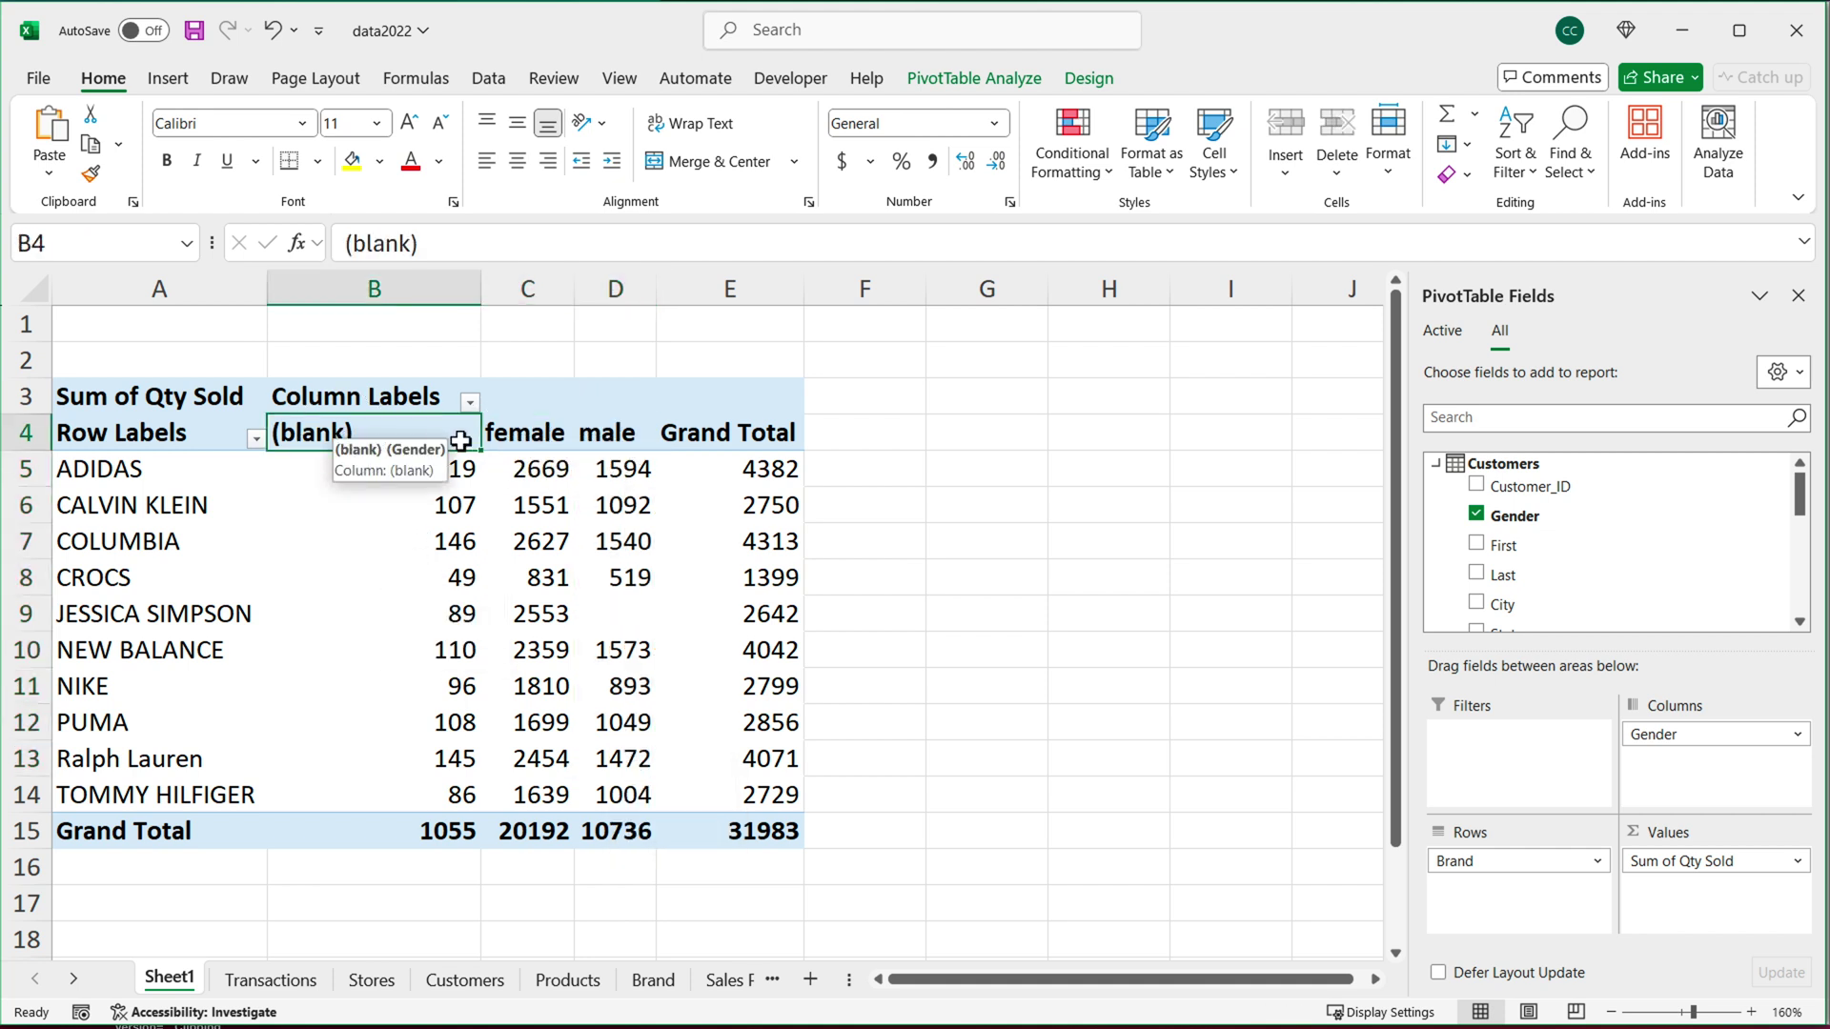
# - Look for empty cells in the Gender column of the Customers sheet and return to the table's first header cell
pyautogui.click(456, 991)
pyautogui.click(335, 436)
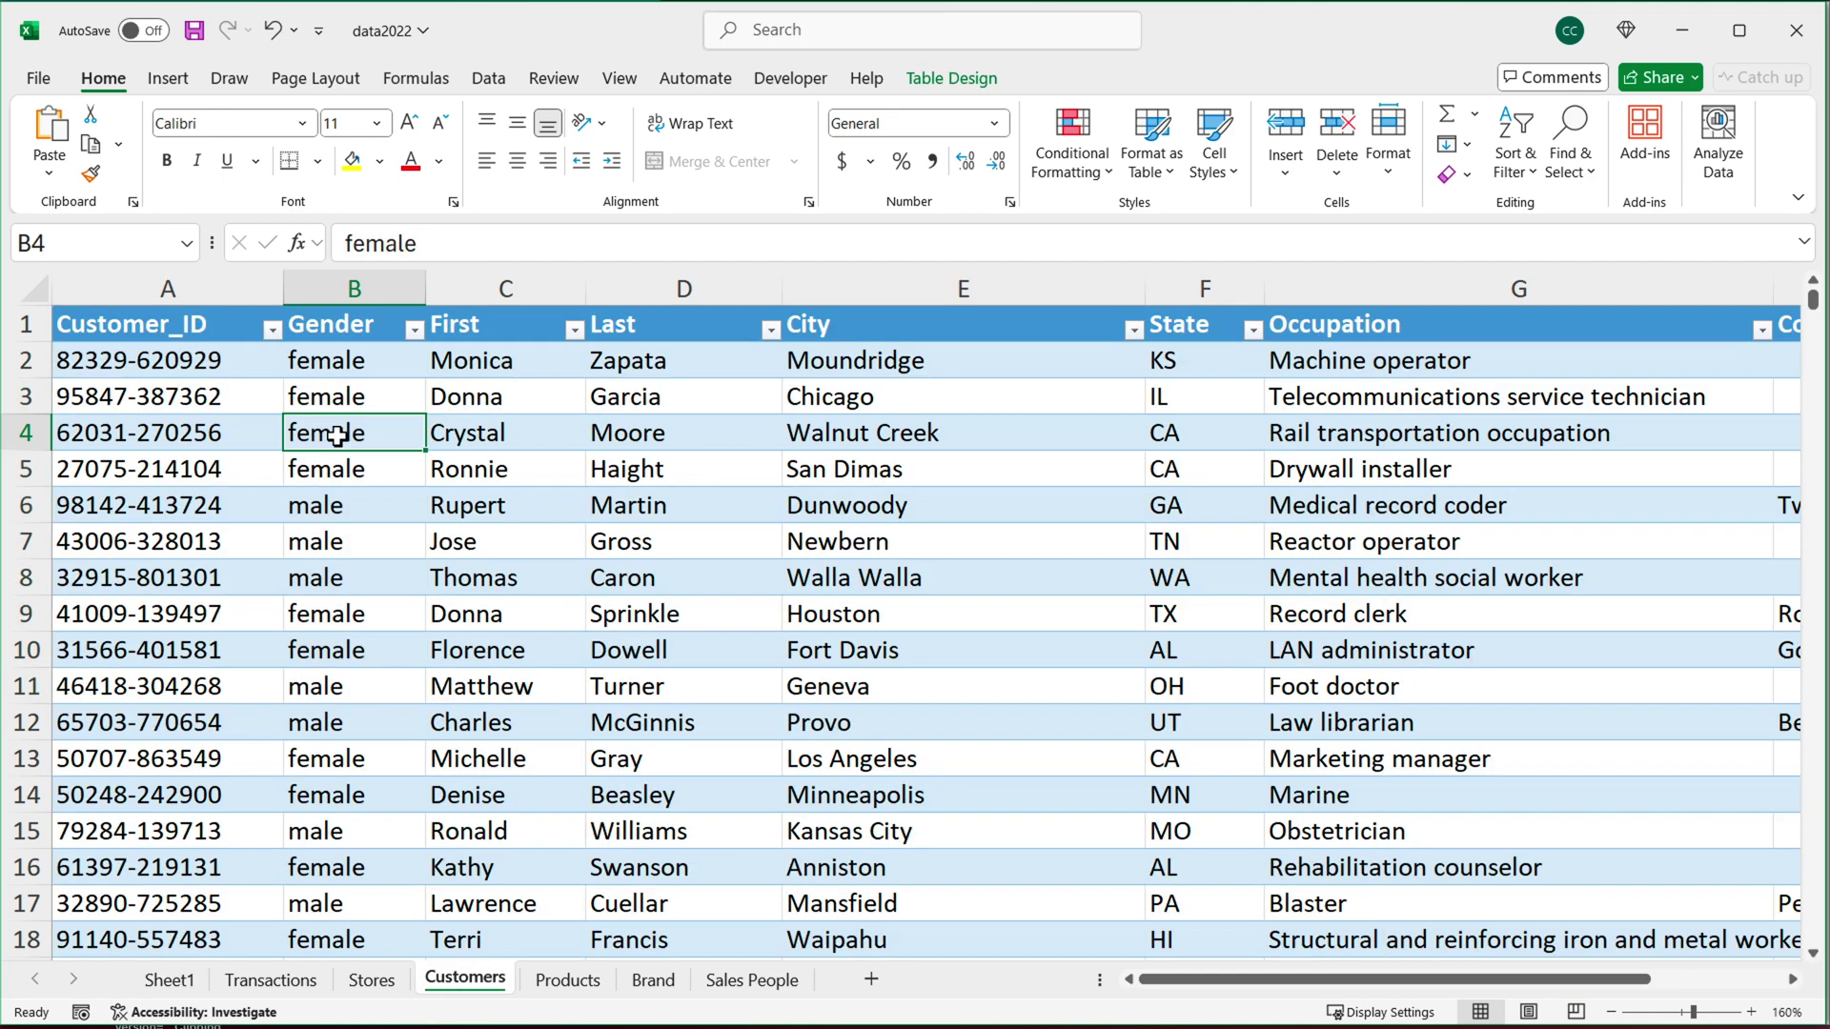
pyautogui.hotkey('ctrl', 'Down')
pyautogui.scroll(-2, 334, 381)
pyautogui.press('Down')
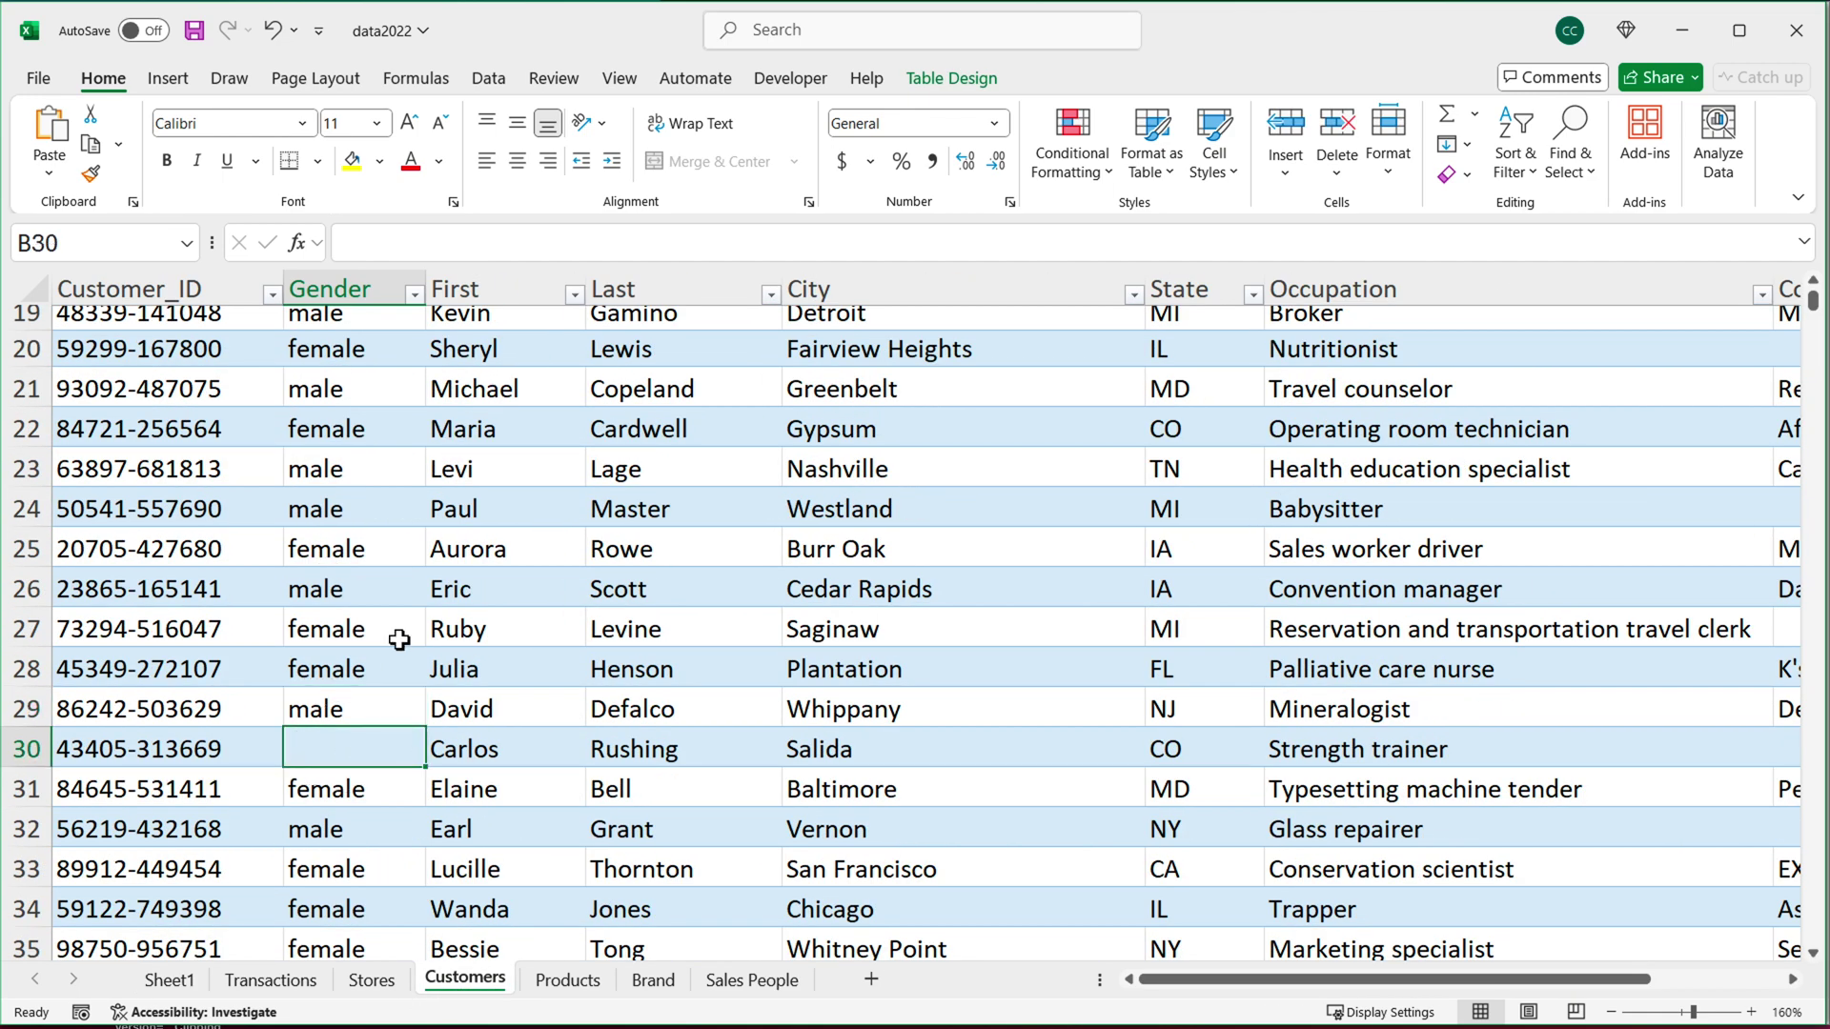
pyautogui.click(372, 616)
pyautogui.hotkey('ctrl', 'Up')
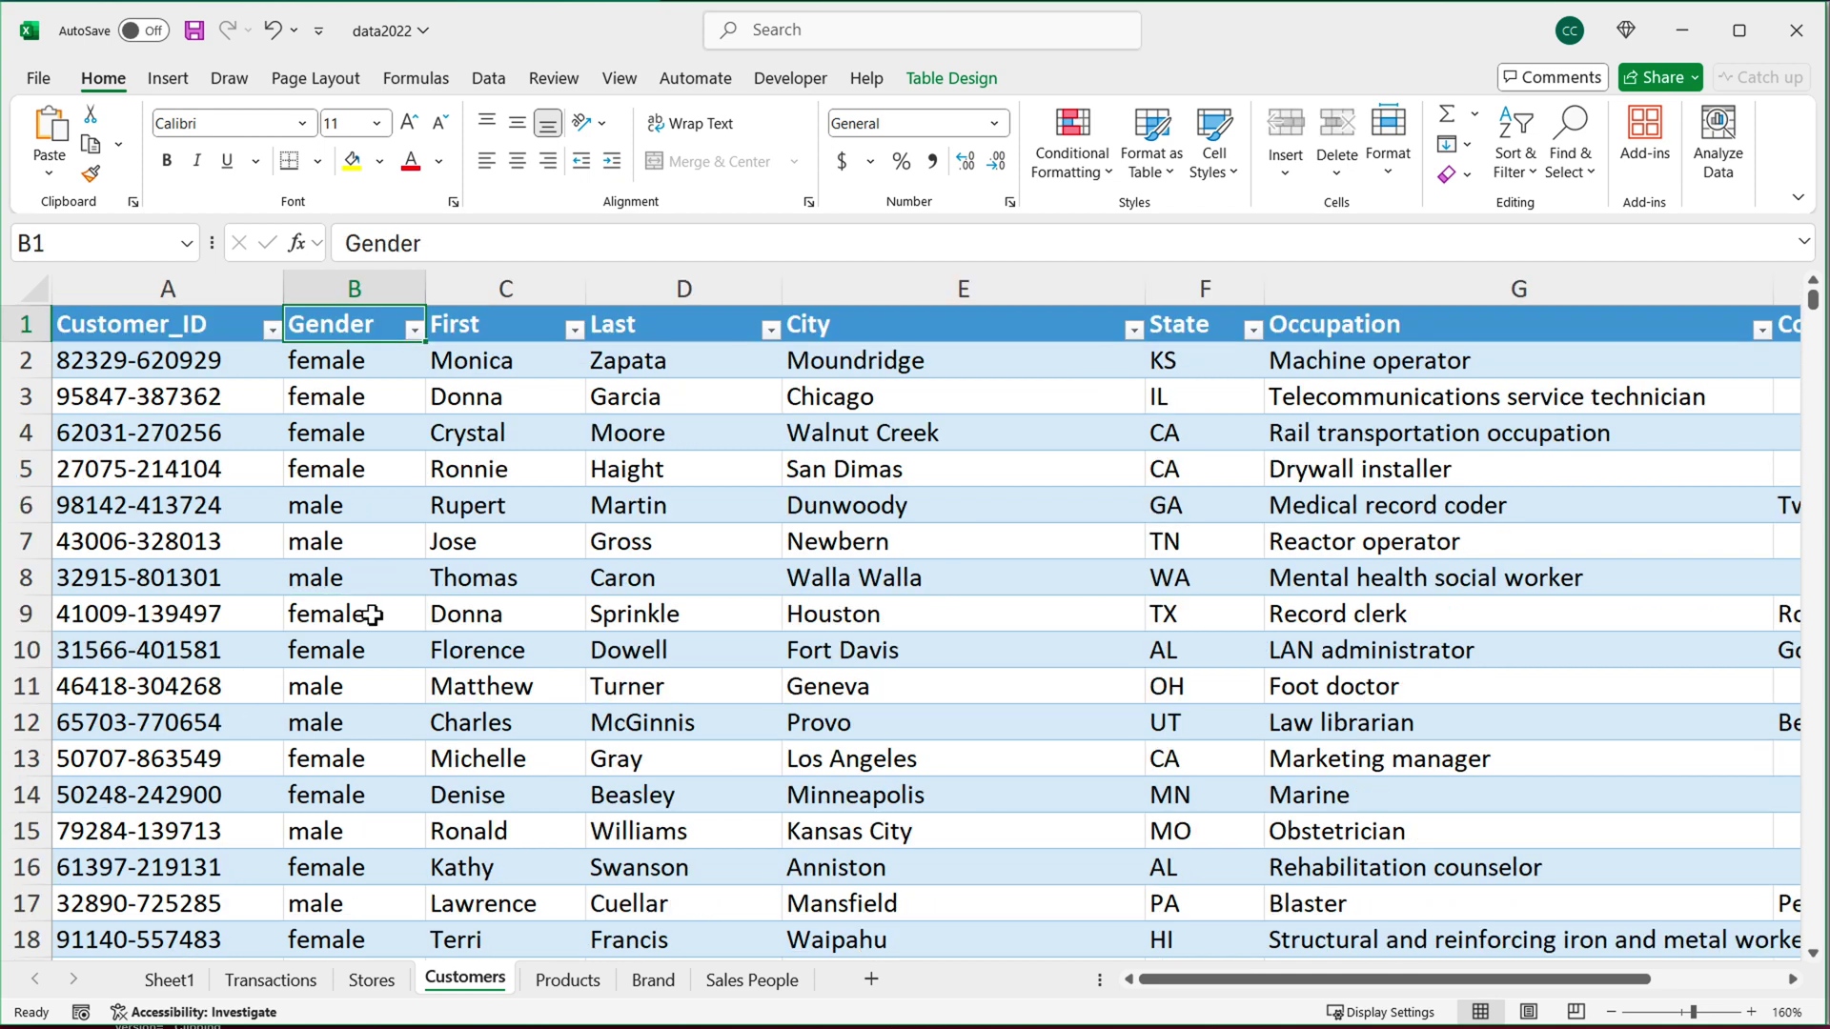
pyautogui.press('Left')
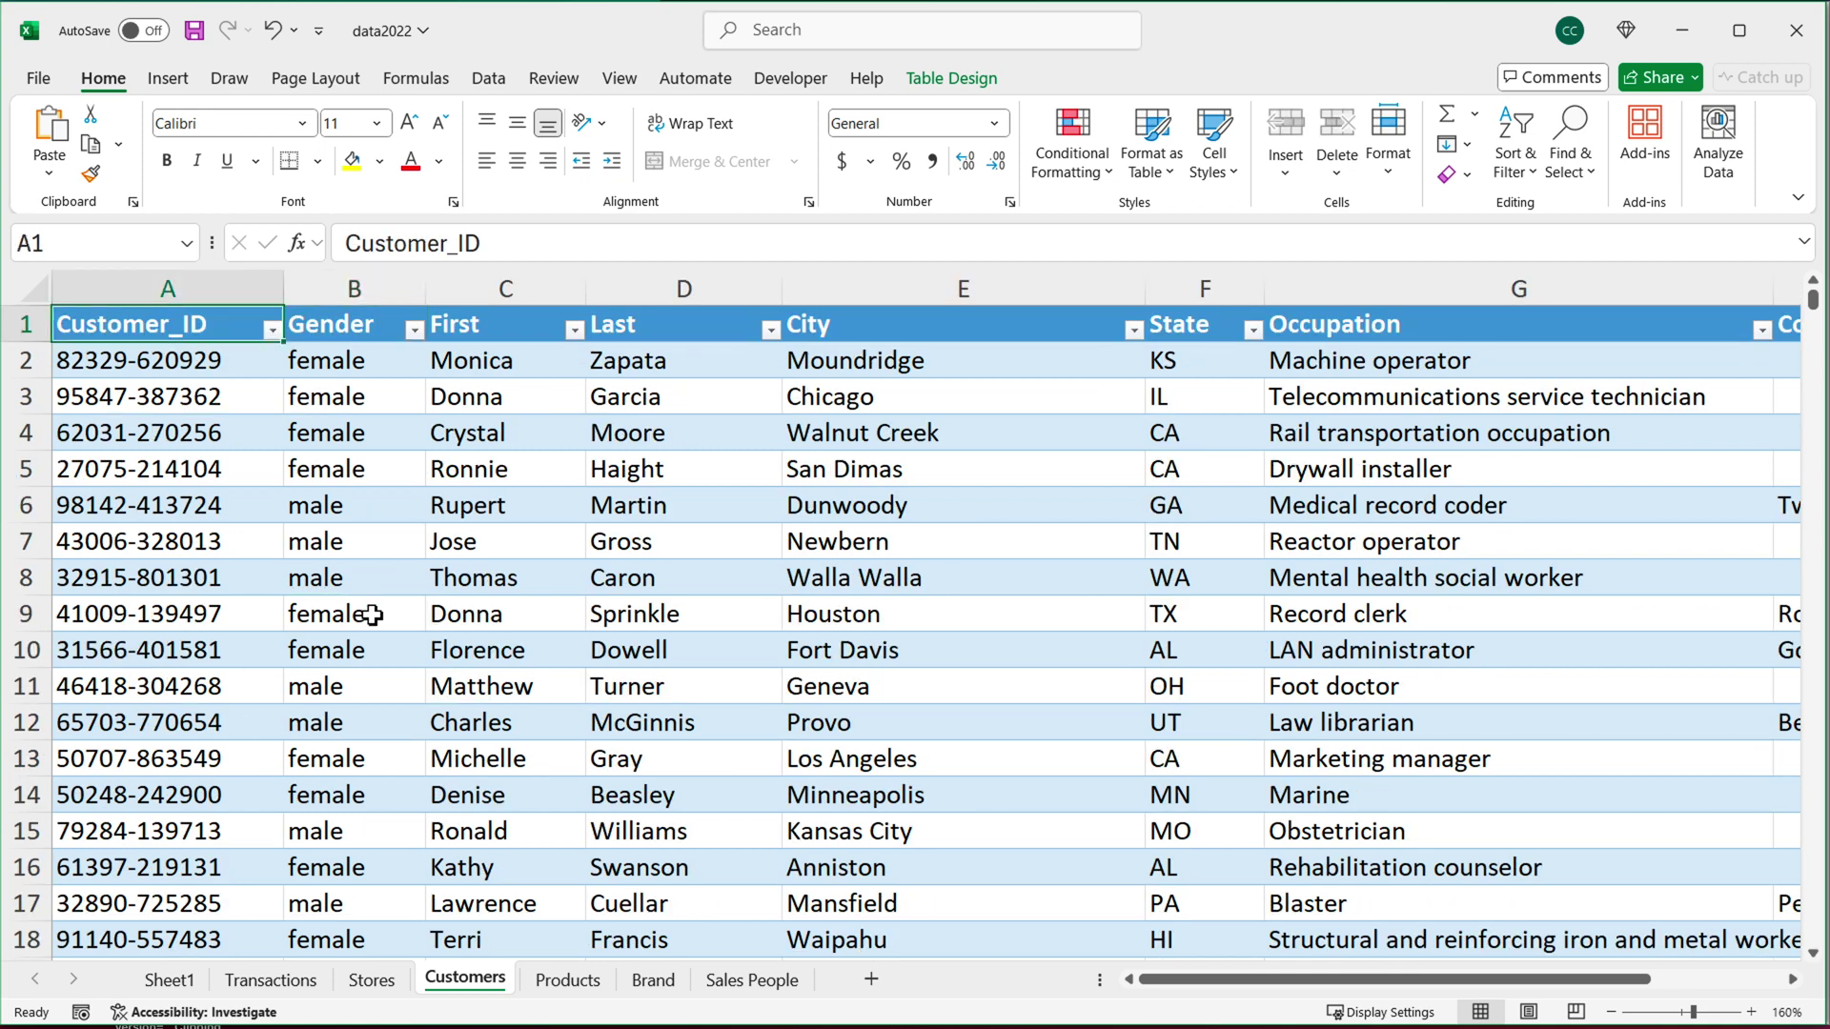
# - Go back to the PivotTable on Sheet1 and collapse the fields of the Customers and Products tables
pyautogui.click(182, 987)
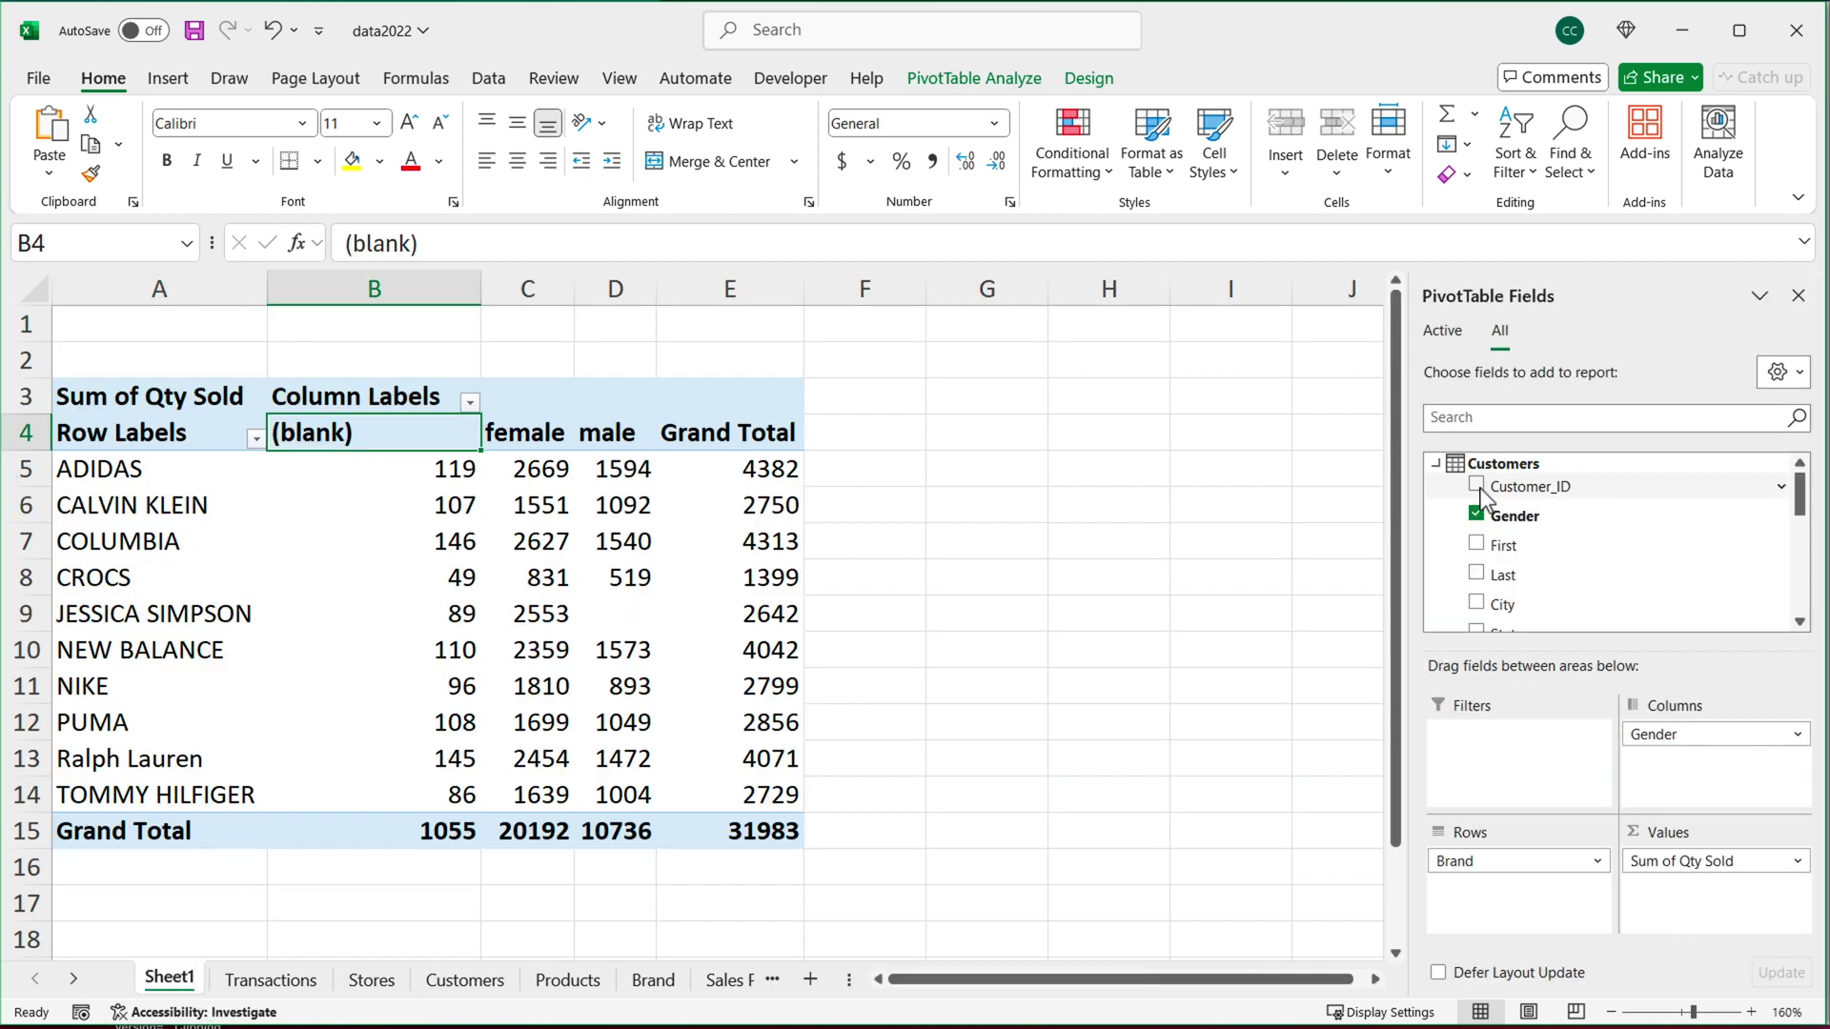
pyautogui.click(1436, 464)
pyautogui.click(1436, 499)
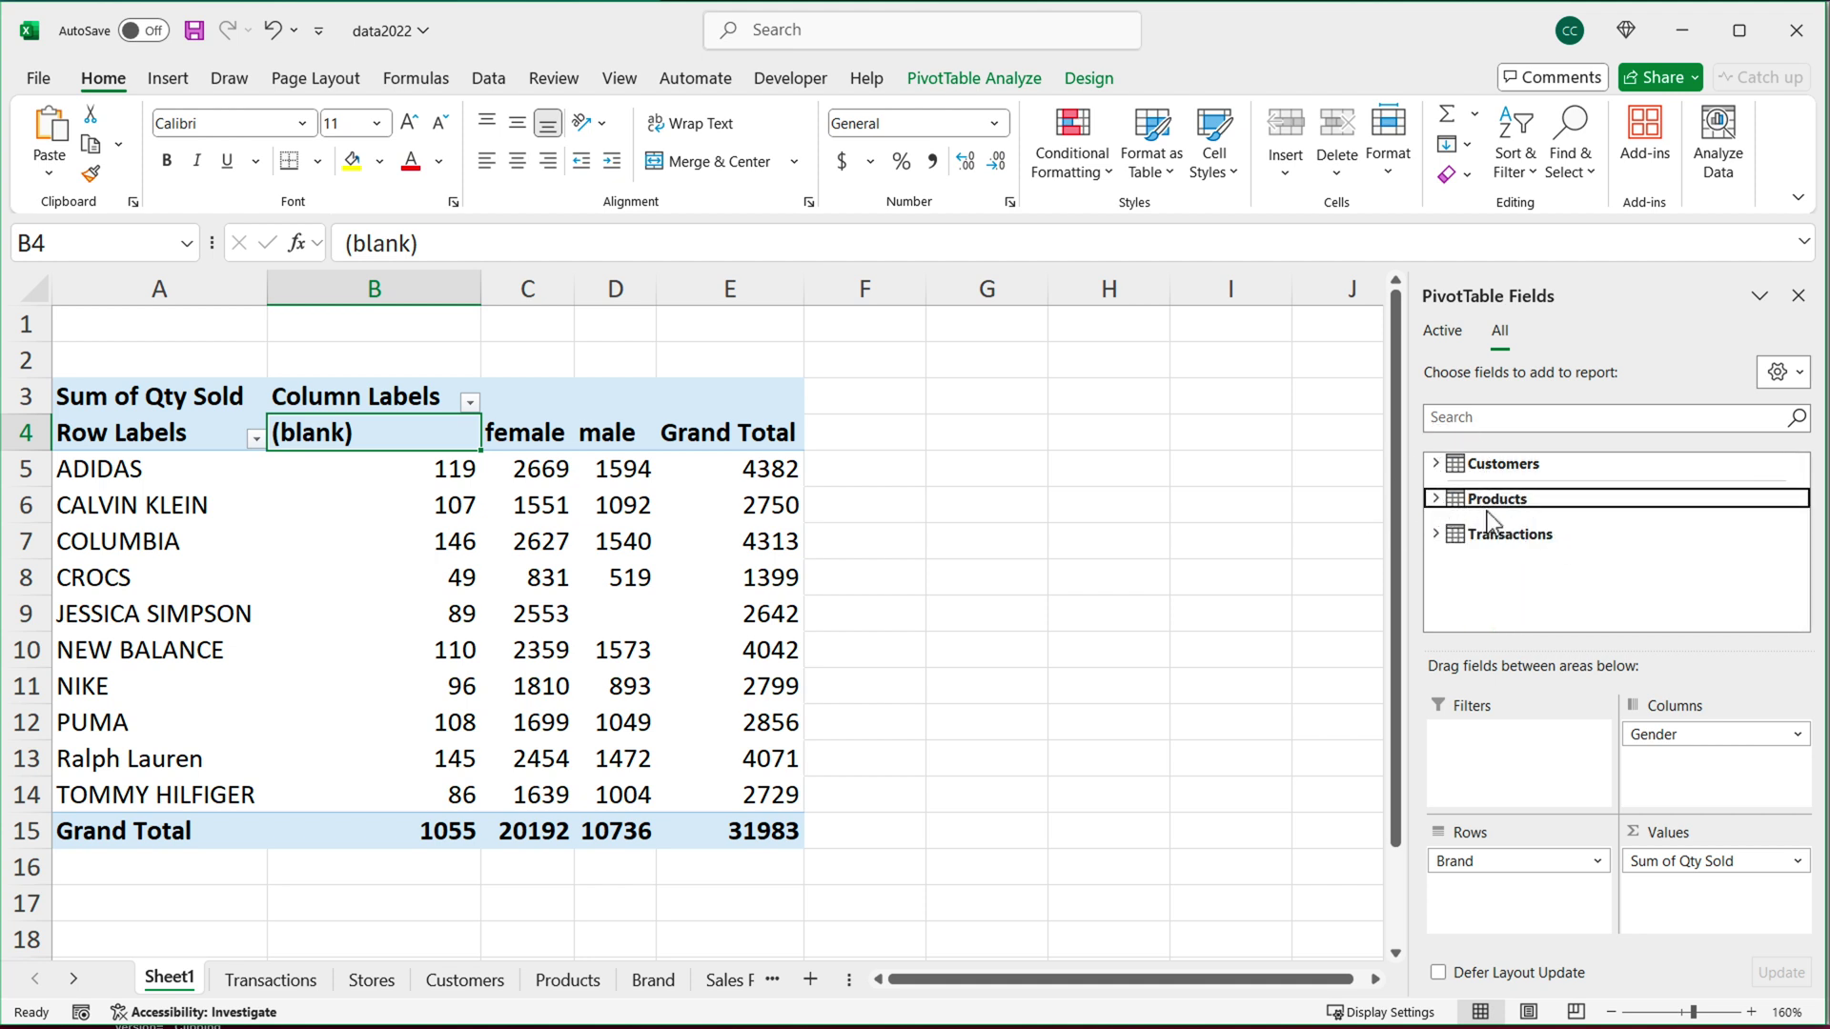
# - Rename the Sheet1 worksheet as Pivot Table
pyautogui.doubleClick(193, 981)
pyautogui.write('Pivot Table')
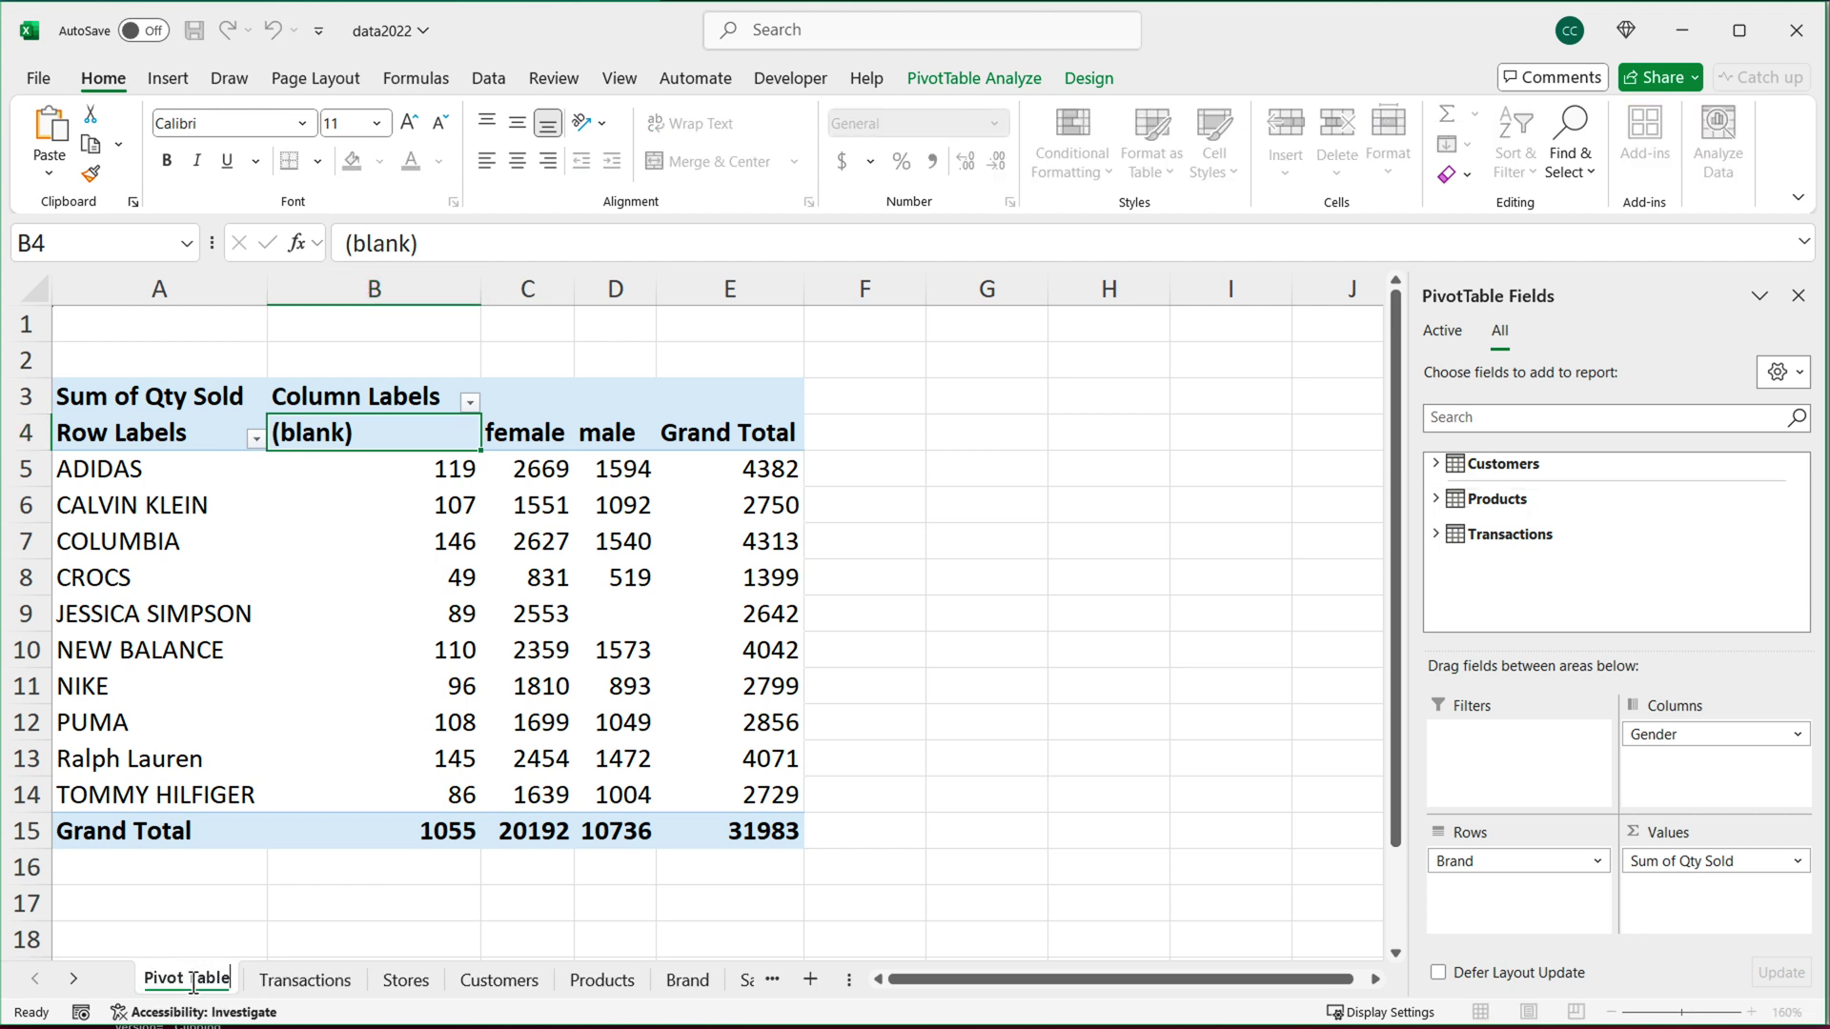
pyautogui.press('Return')
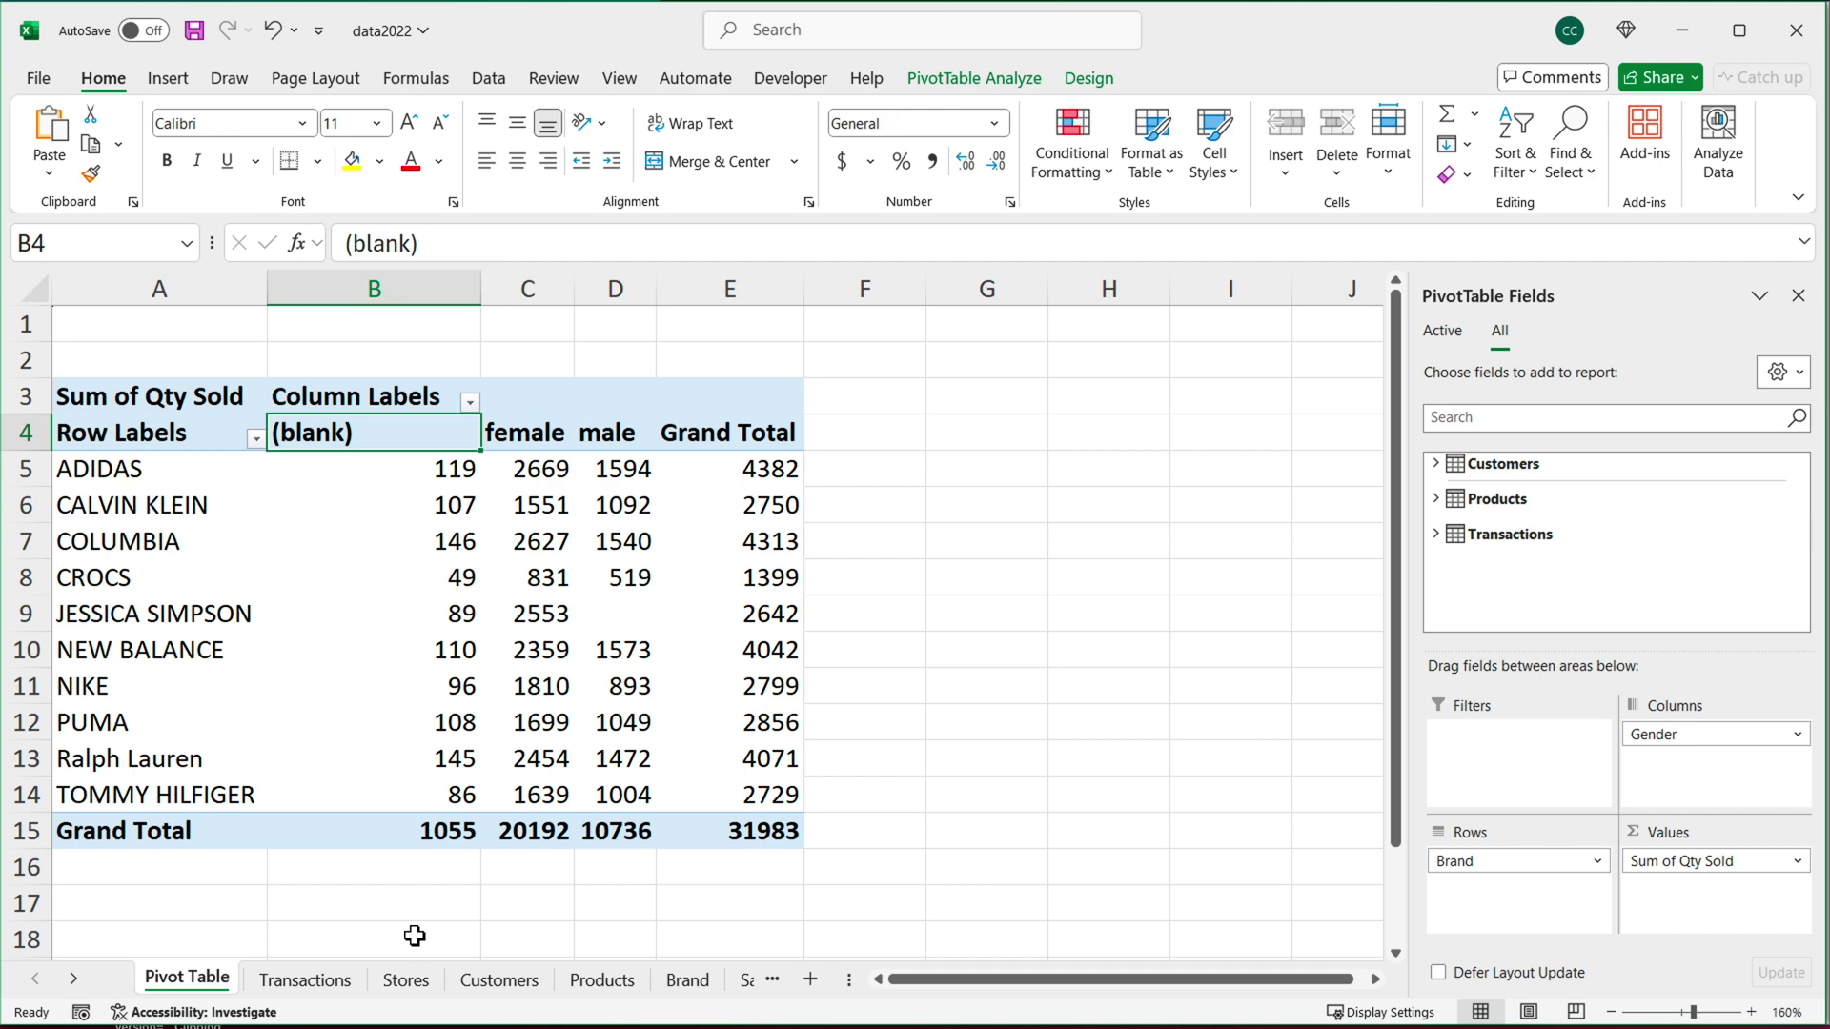
# - Switch to the pivot2022 workbook and compare the column headers of the 2020 and 2021 sheets
pyautogui.hotkey('alt', 'Tab')
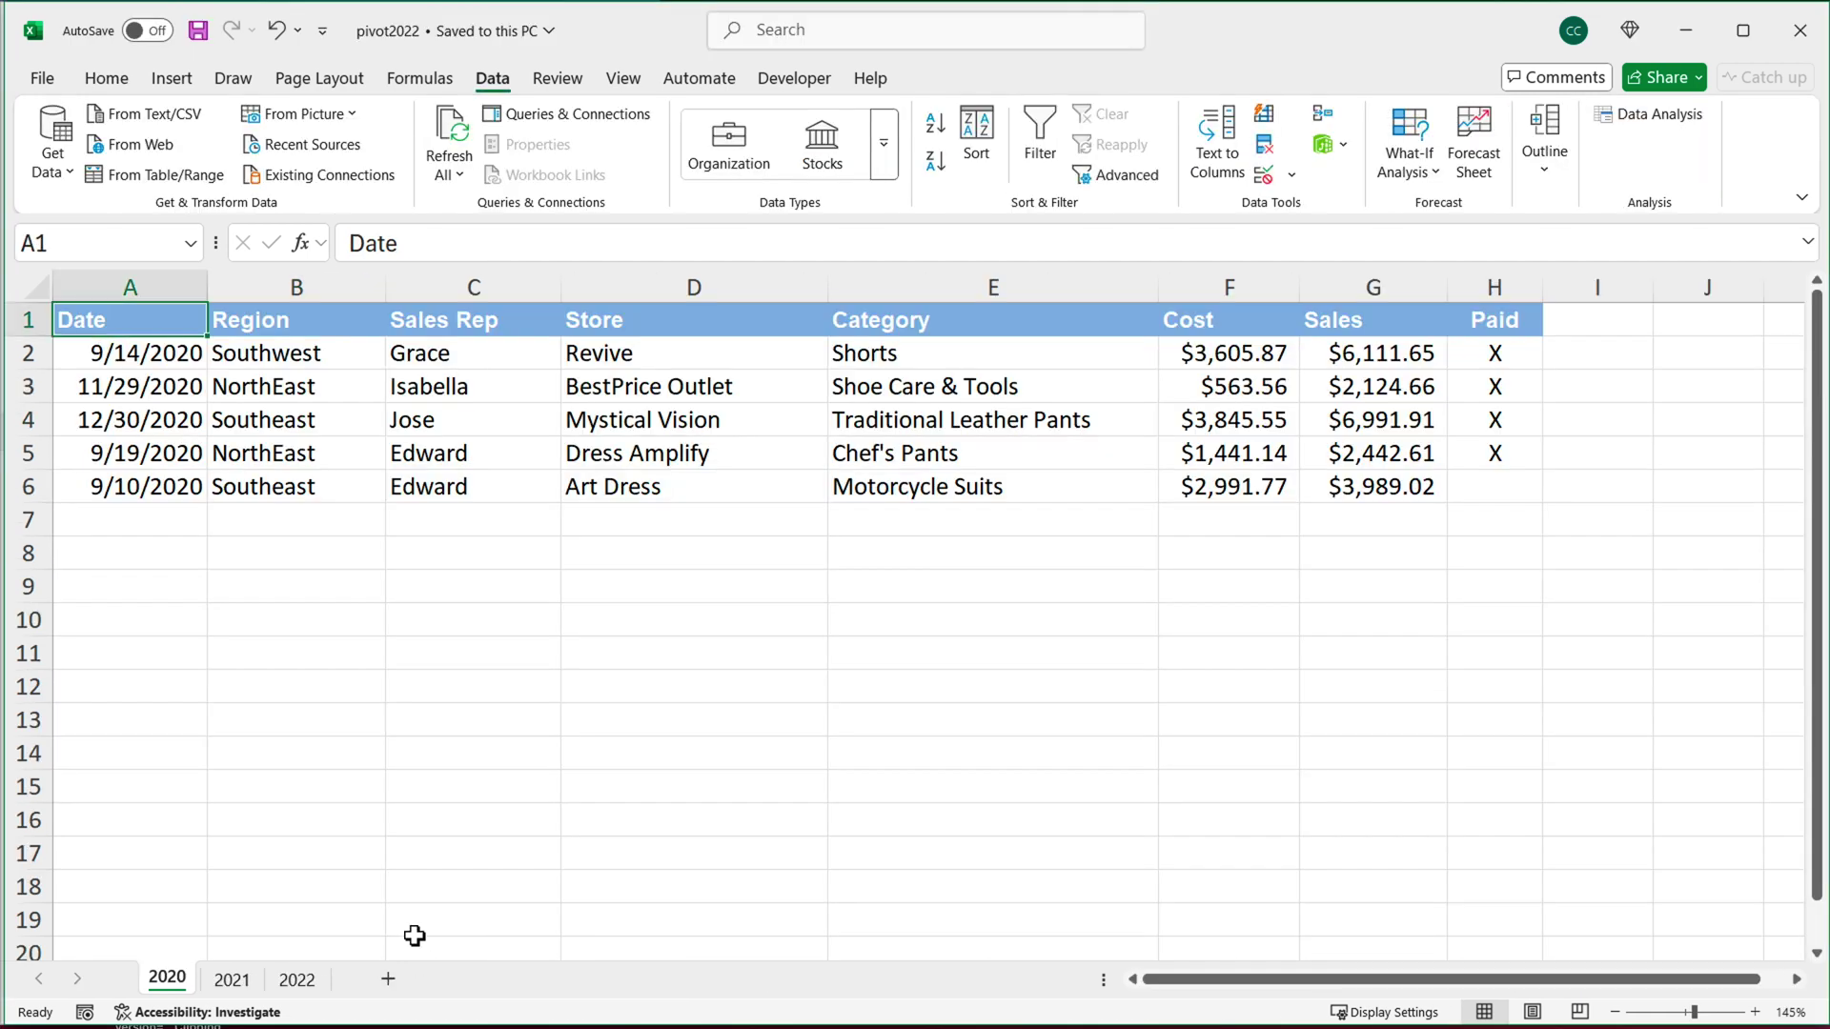
pyautogui.click(232, 979)
pyautogui.hotkey('ctrl', 'pagedown')
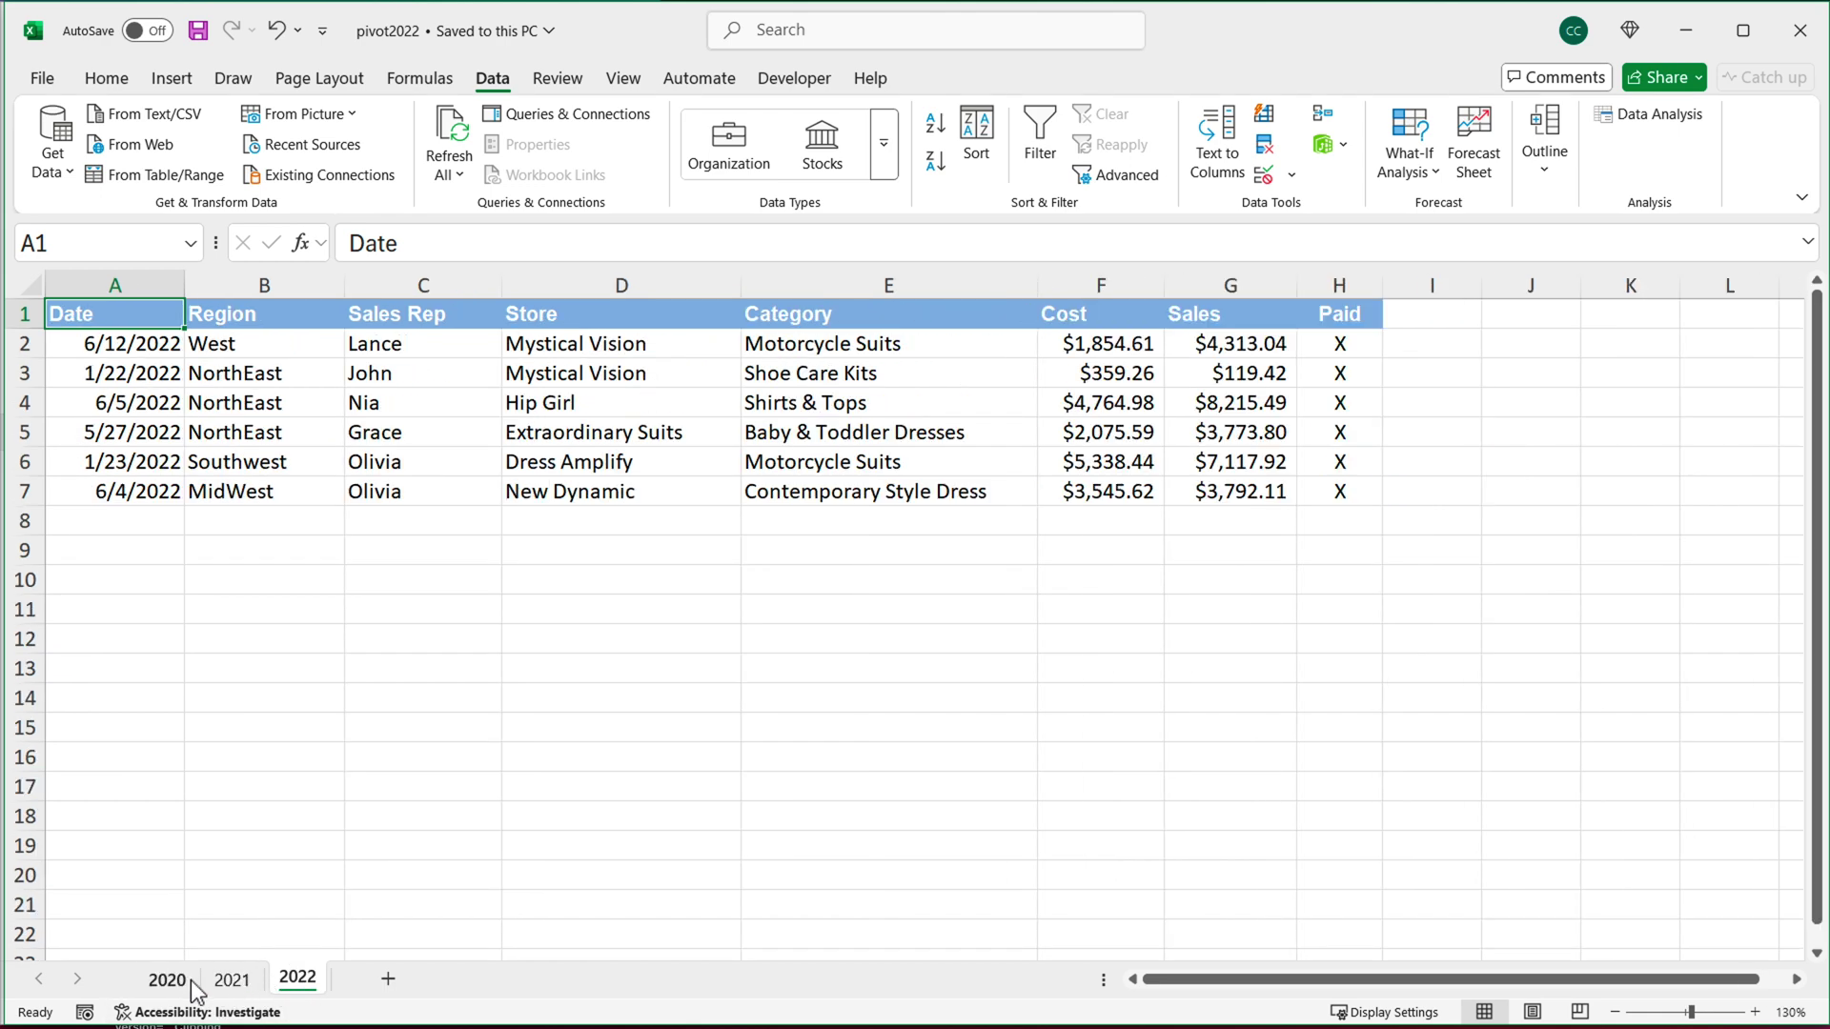
pyautogui.click(188, 983)
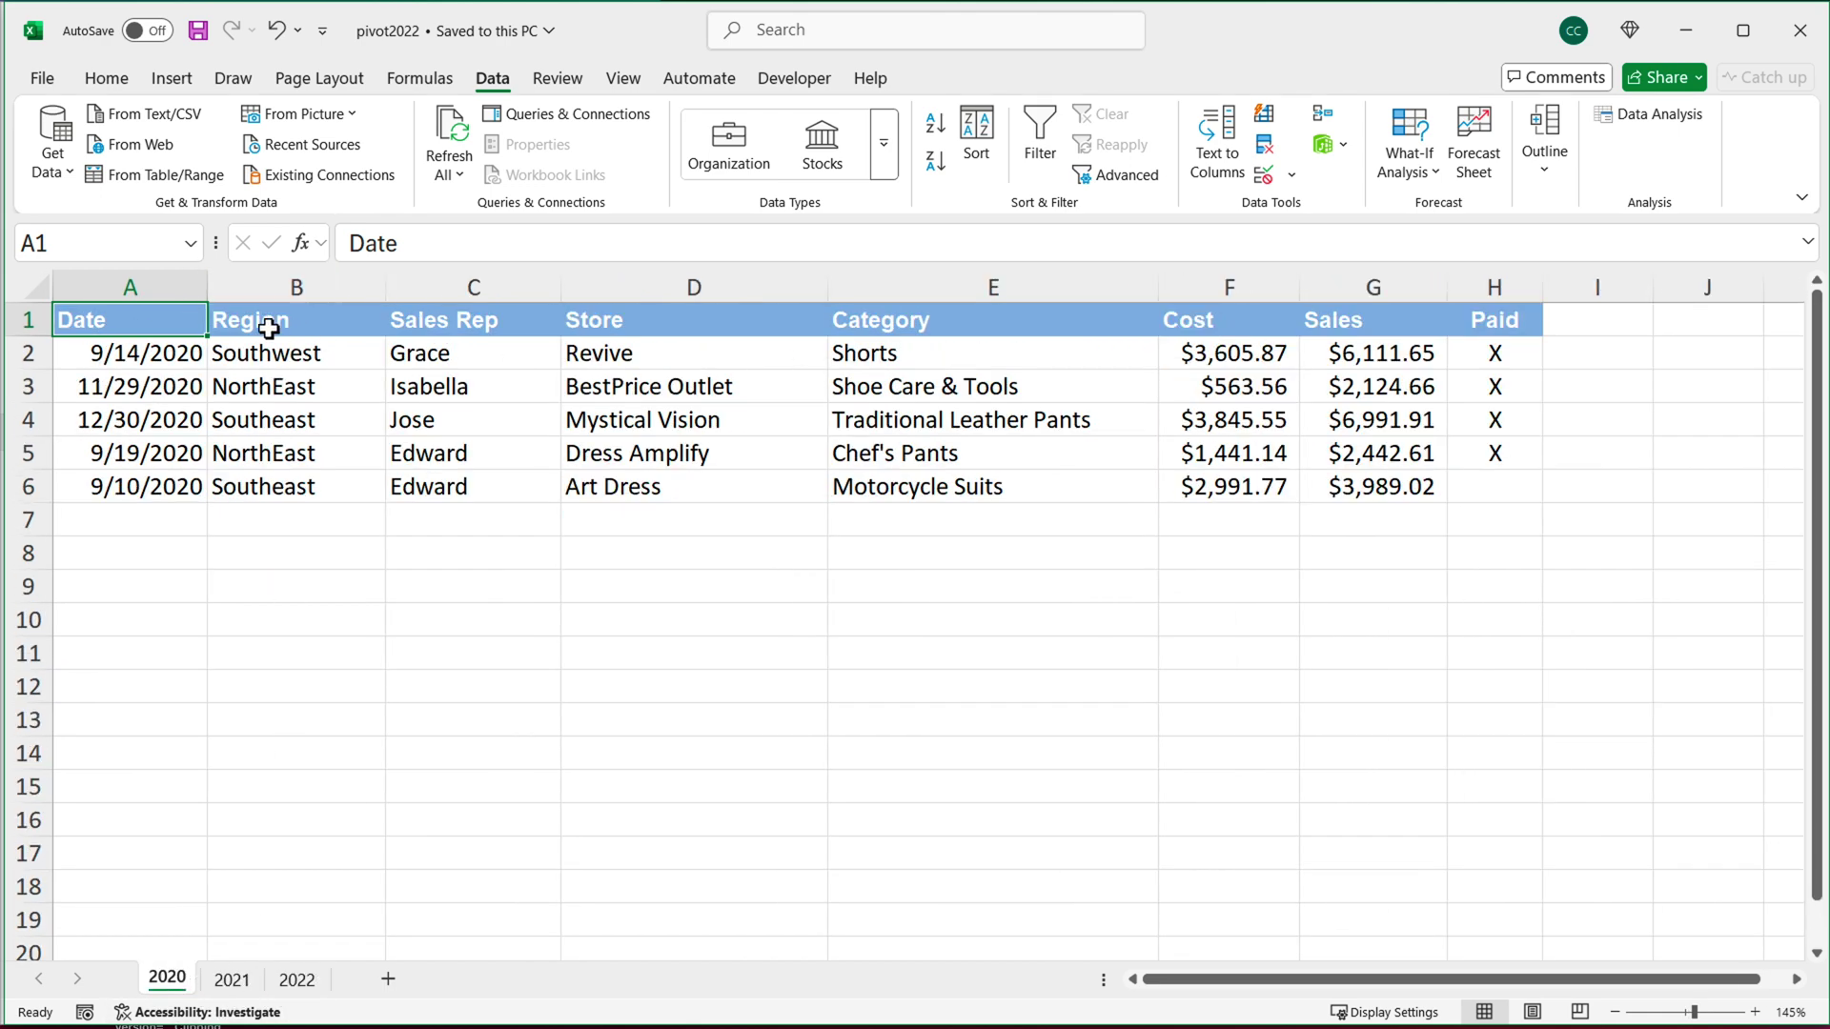
pyautogui.moveTo(194, 321); pyautogui.dragTo(1495, 320)
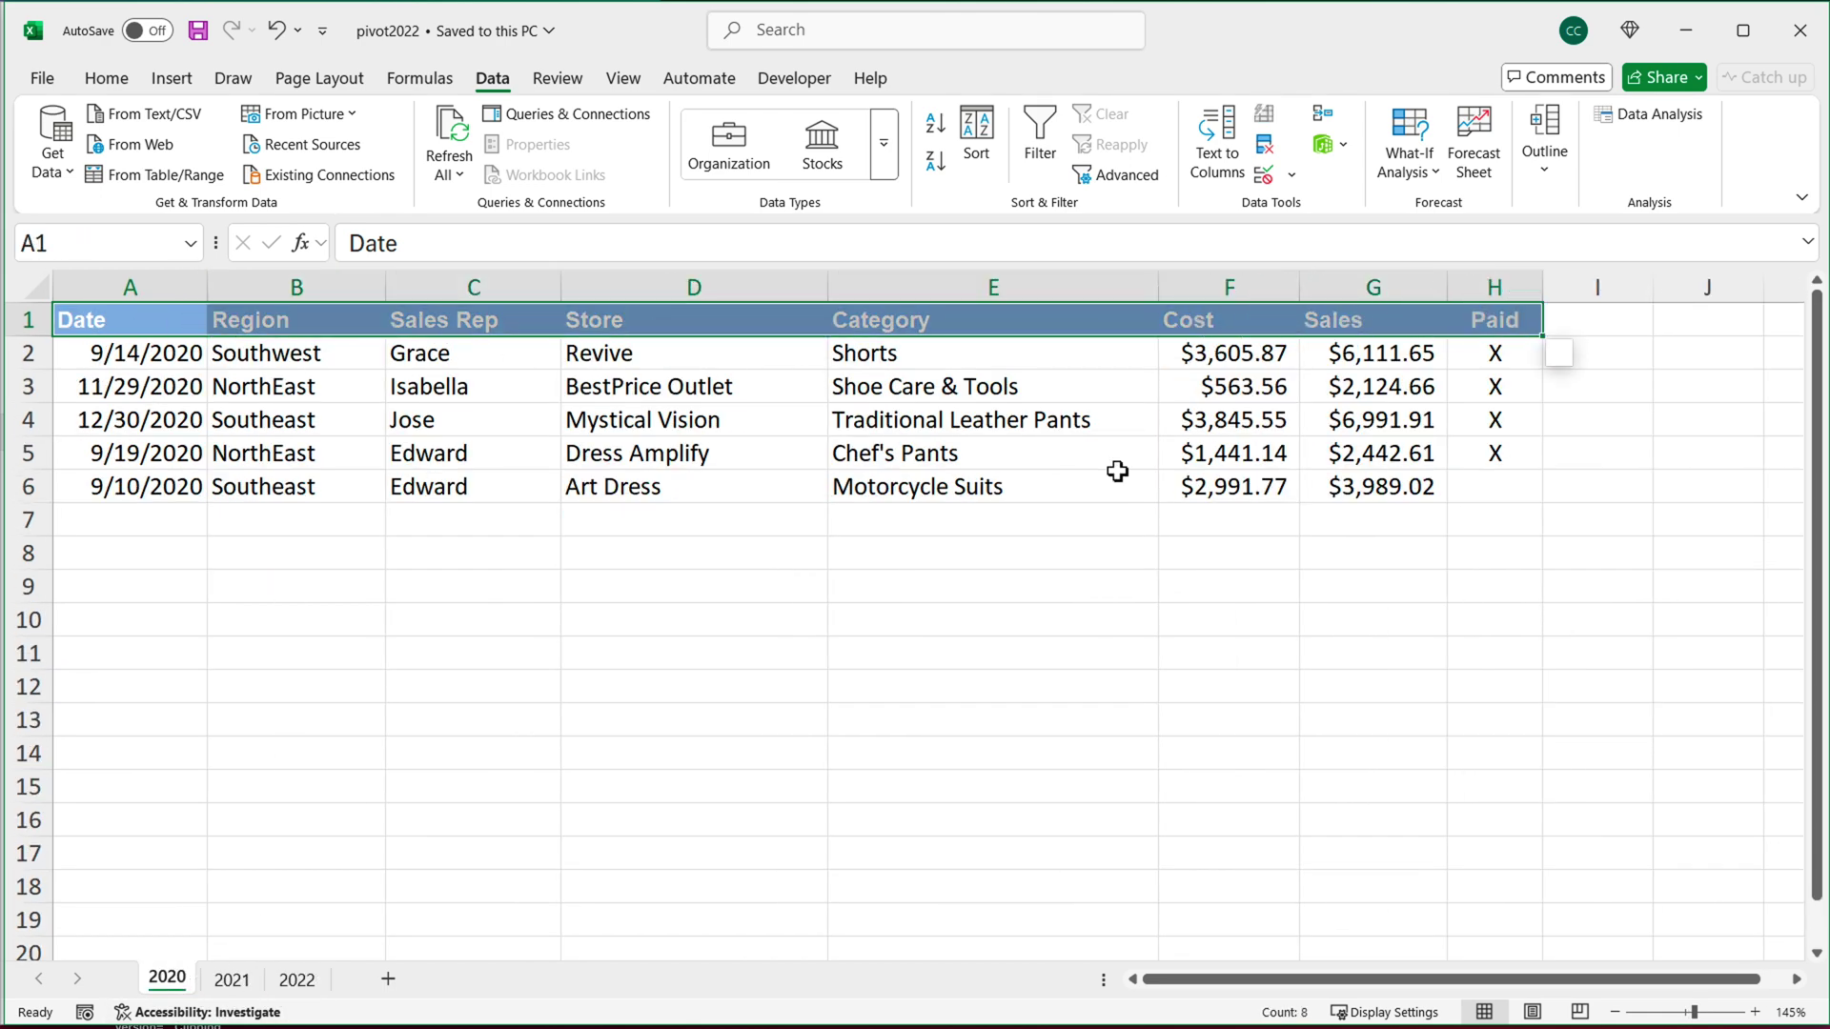
pyautogui.click(244, 989)
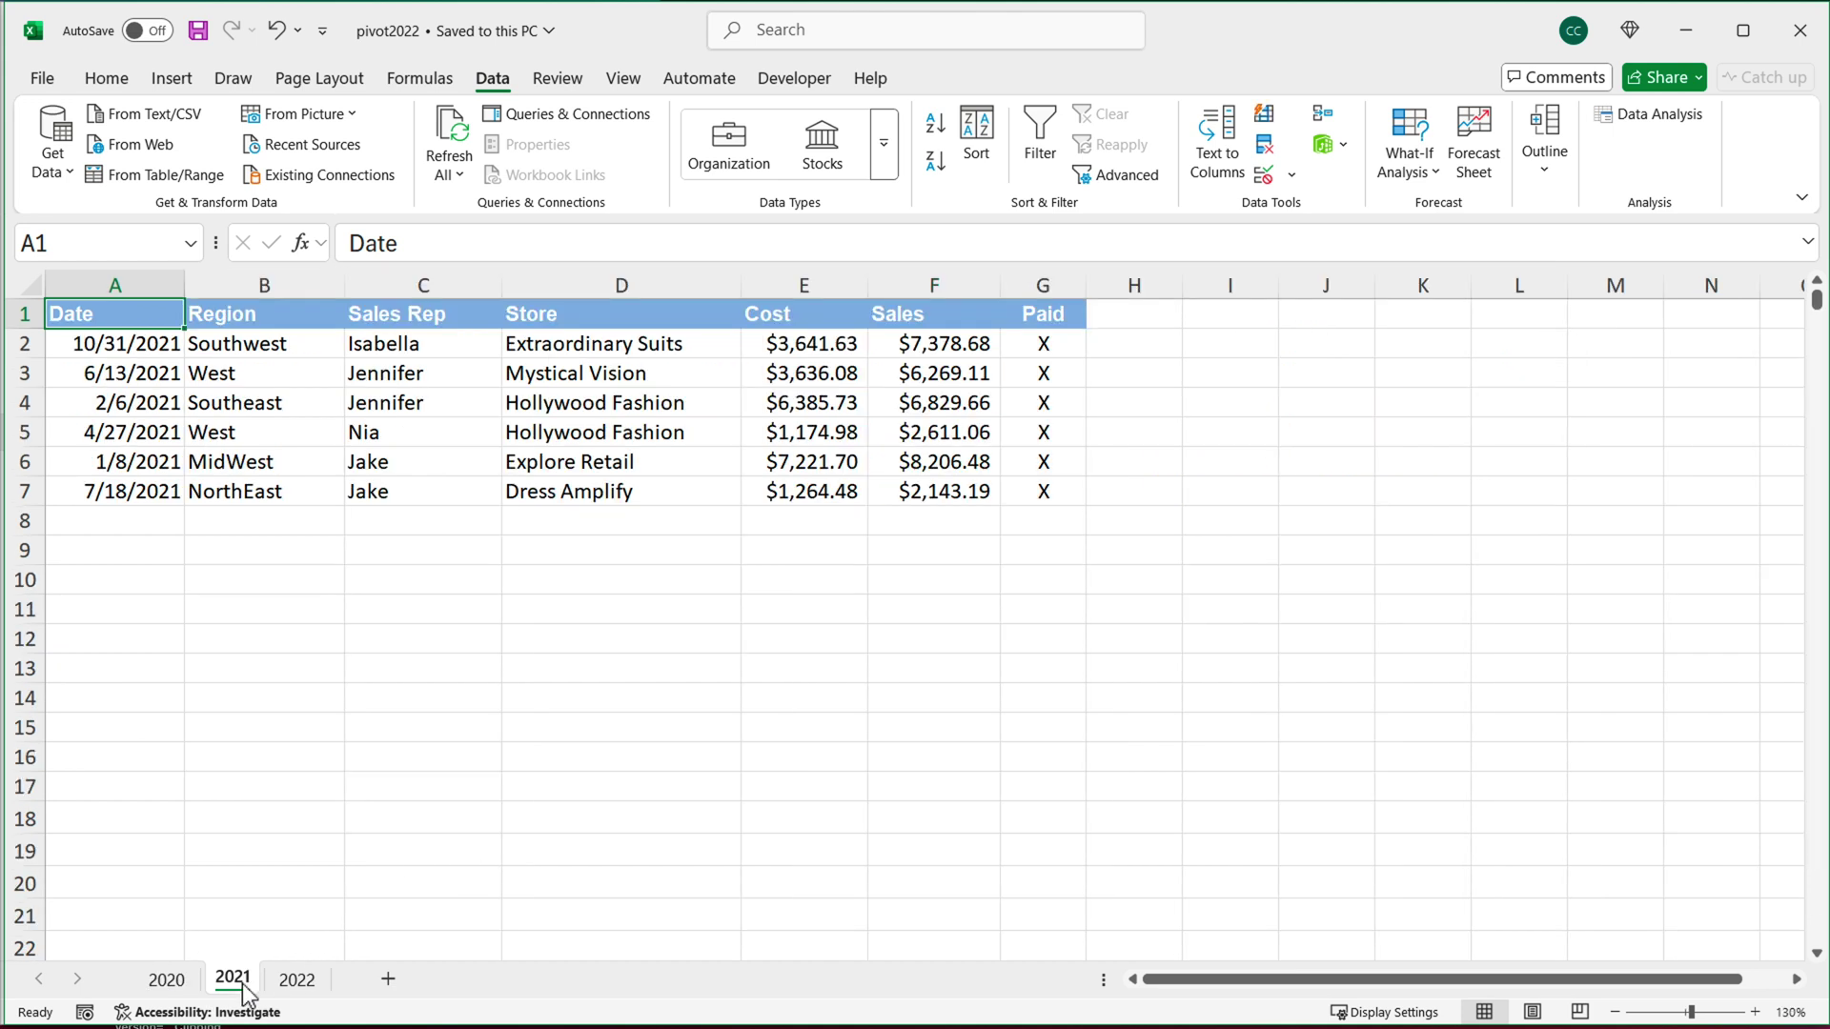
pyautogui.click(620, 343)
pyautogui.moveTo(601, 314); pyautogui.dragTo(1168, 315)
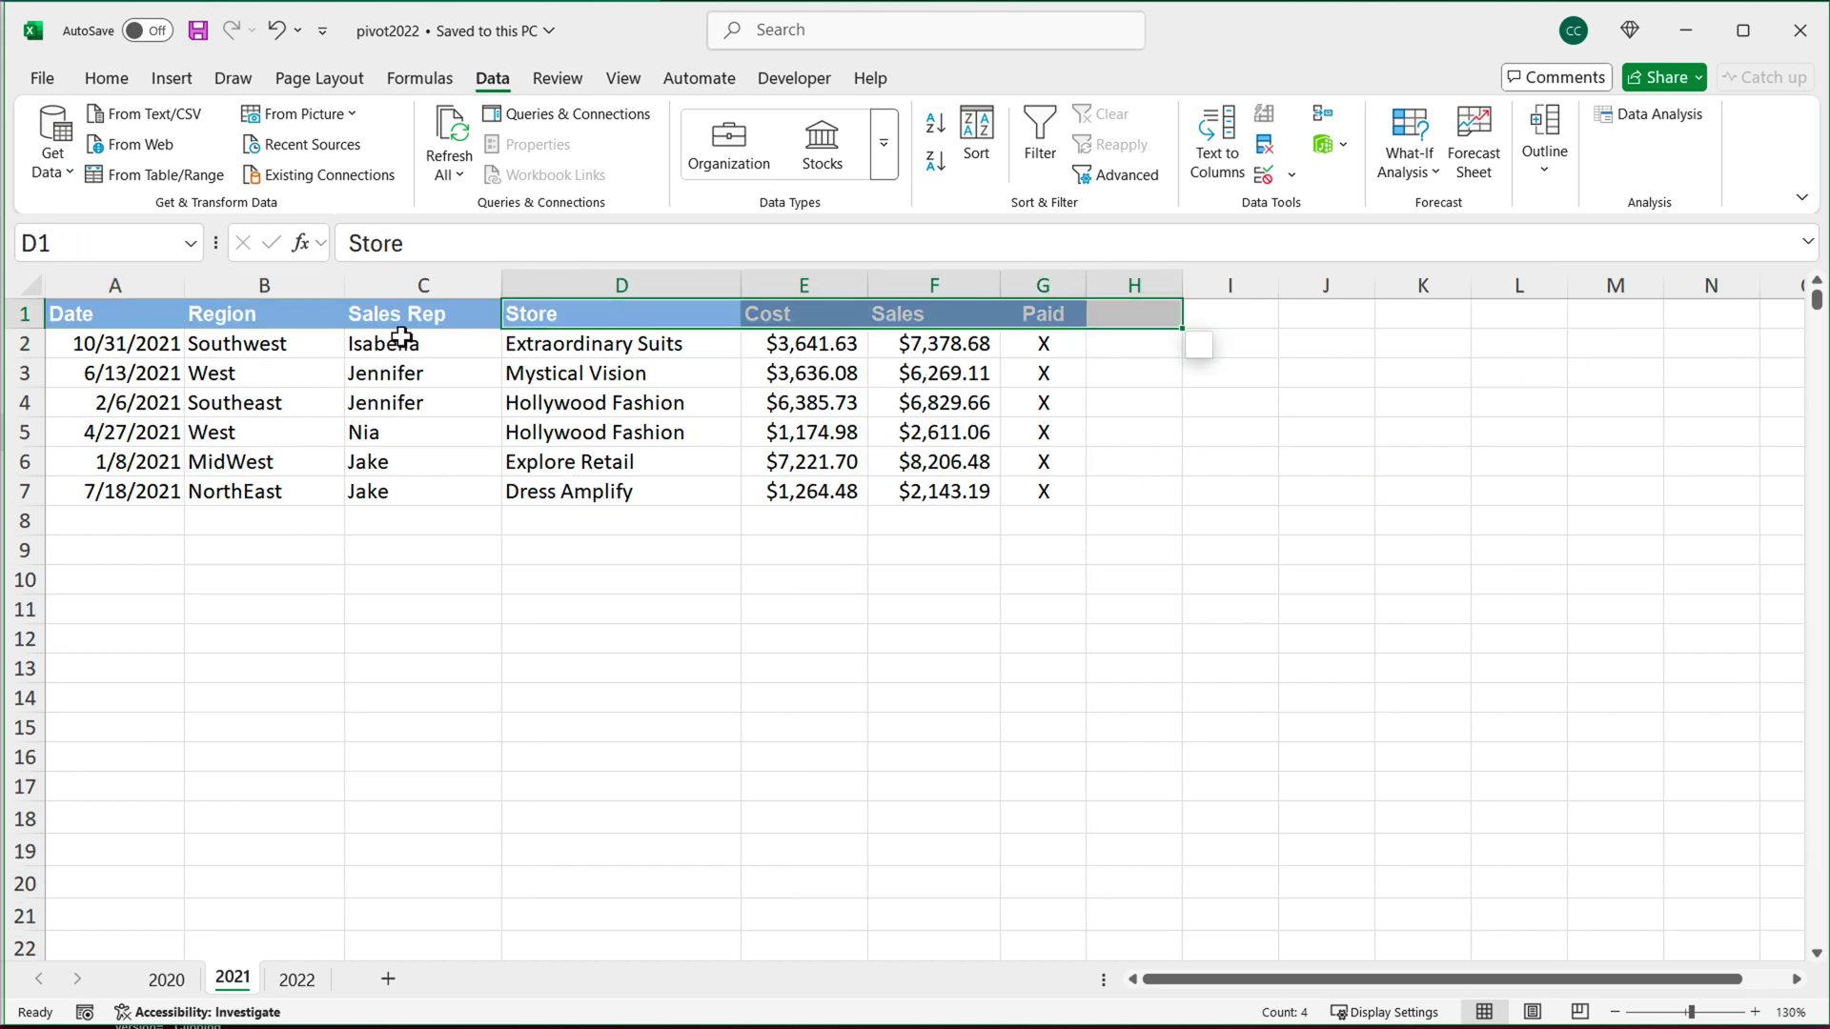
pyautogui.click(134, 323)
pyautogui.keyDown('ctrl'); pyautogui.scroll(2, 152, 392); pyautogui.keyUp('ctrl')
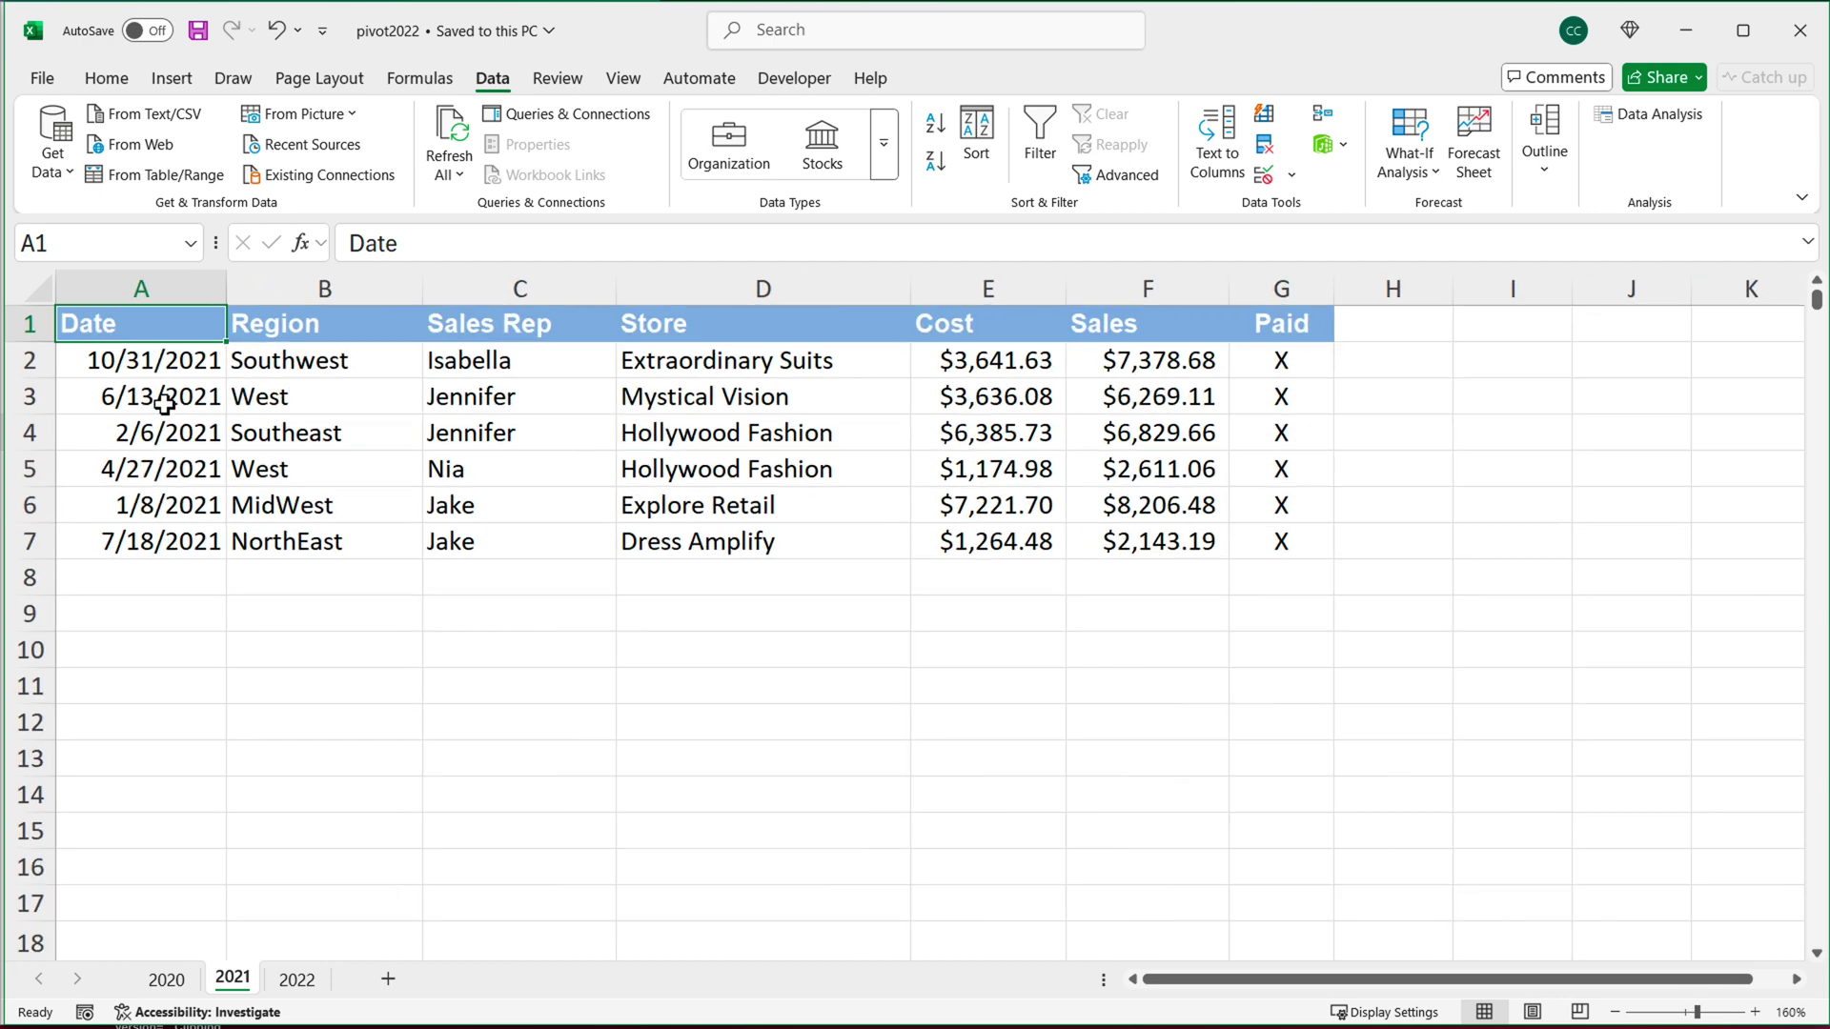
# - Check the shared Date and Sales headers across the 2020, 2021 and 2022 sheets
pyautogui.click(168, 982)
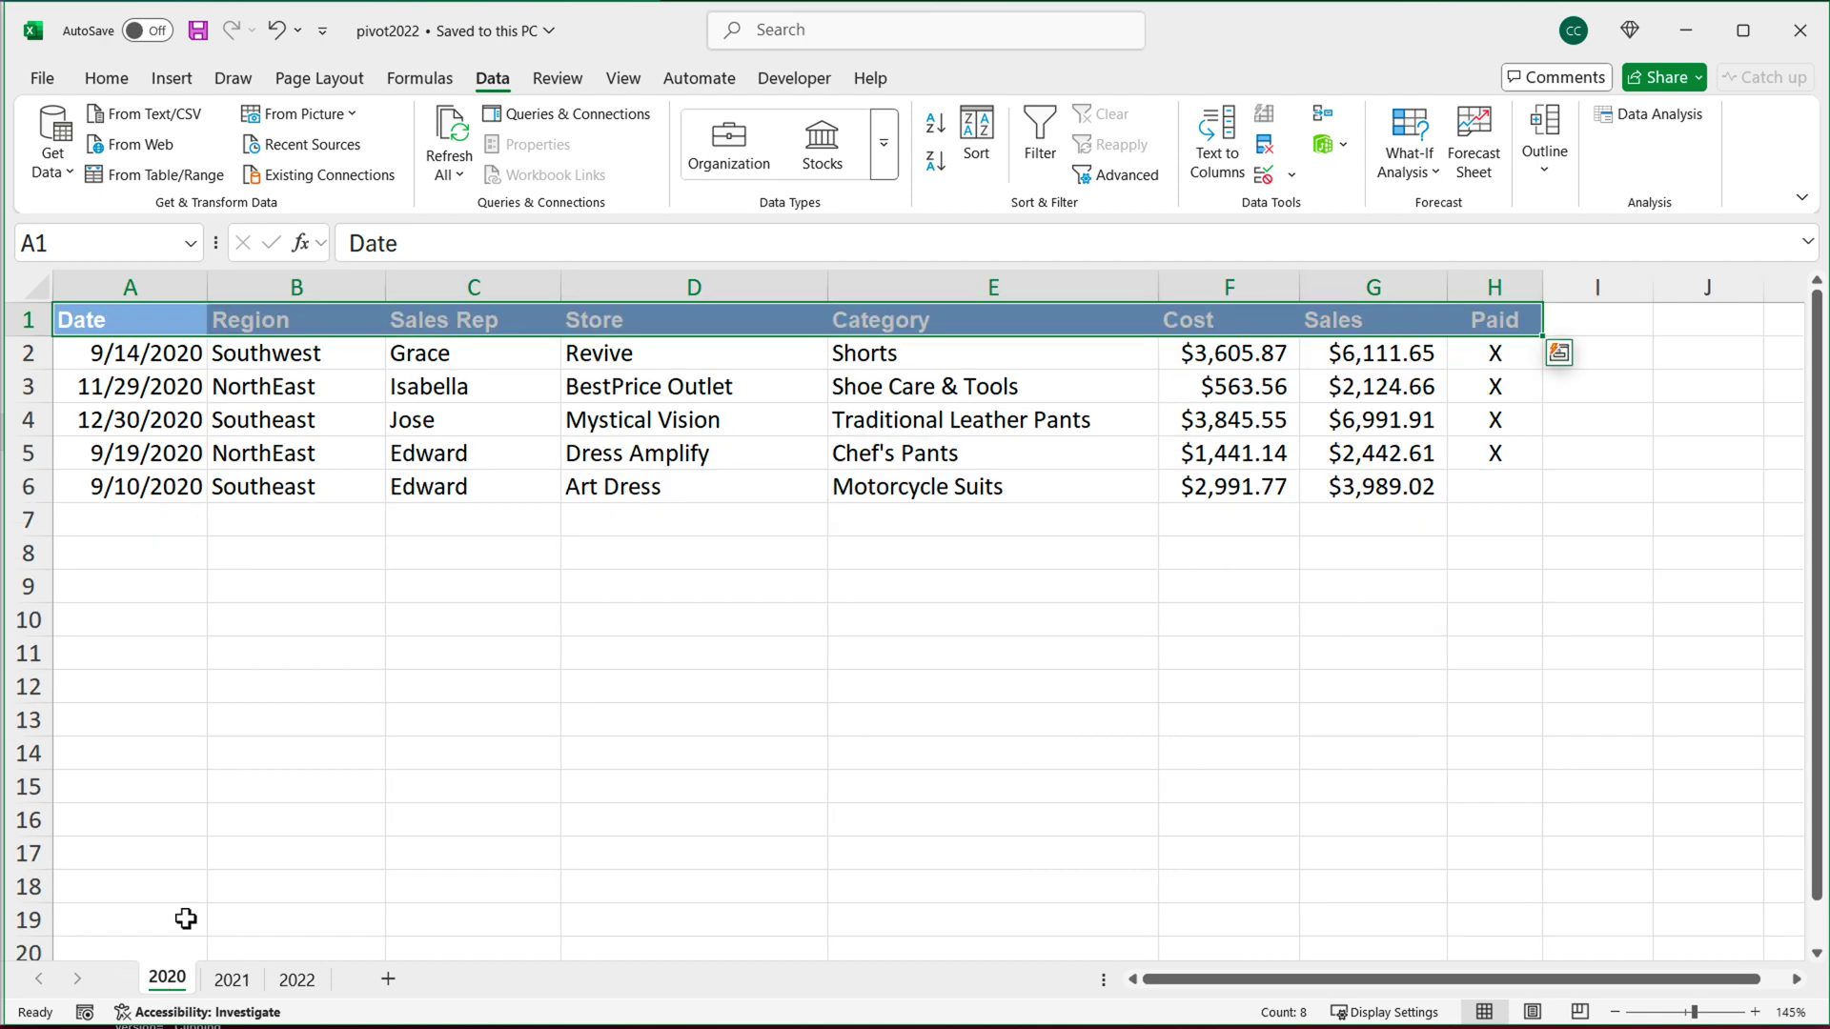
pyautogui.click(118, 316)
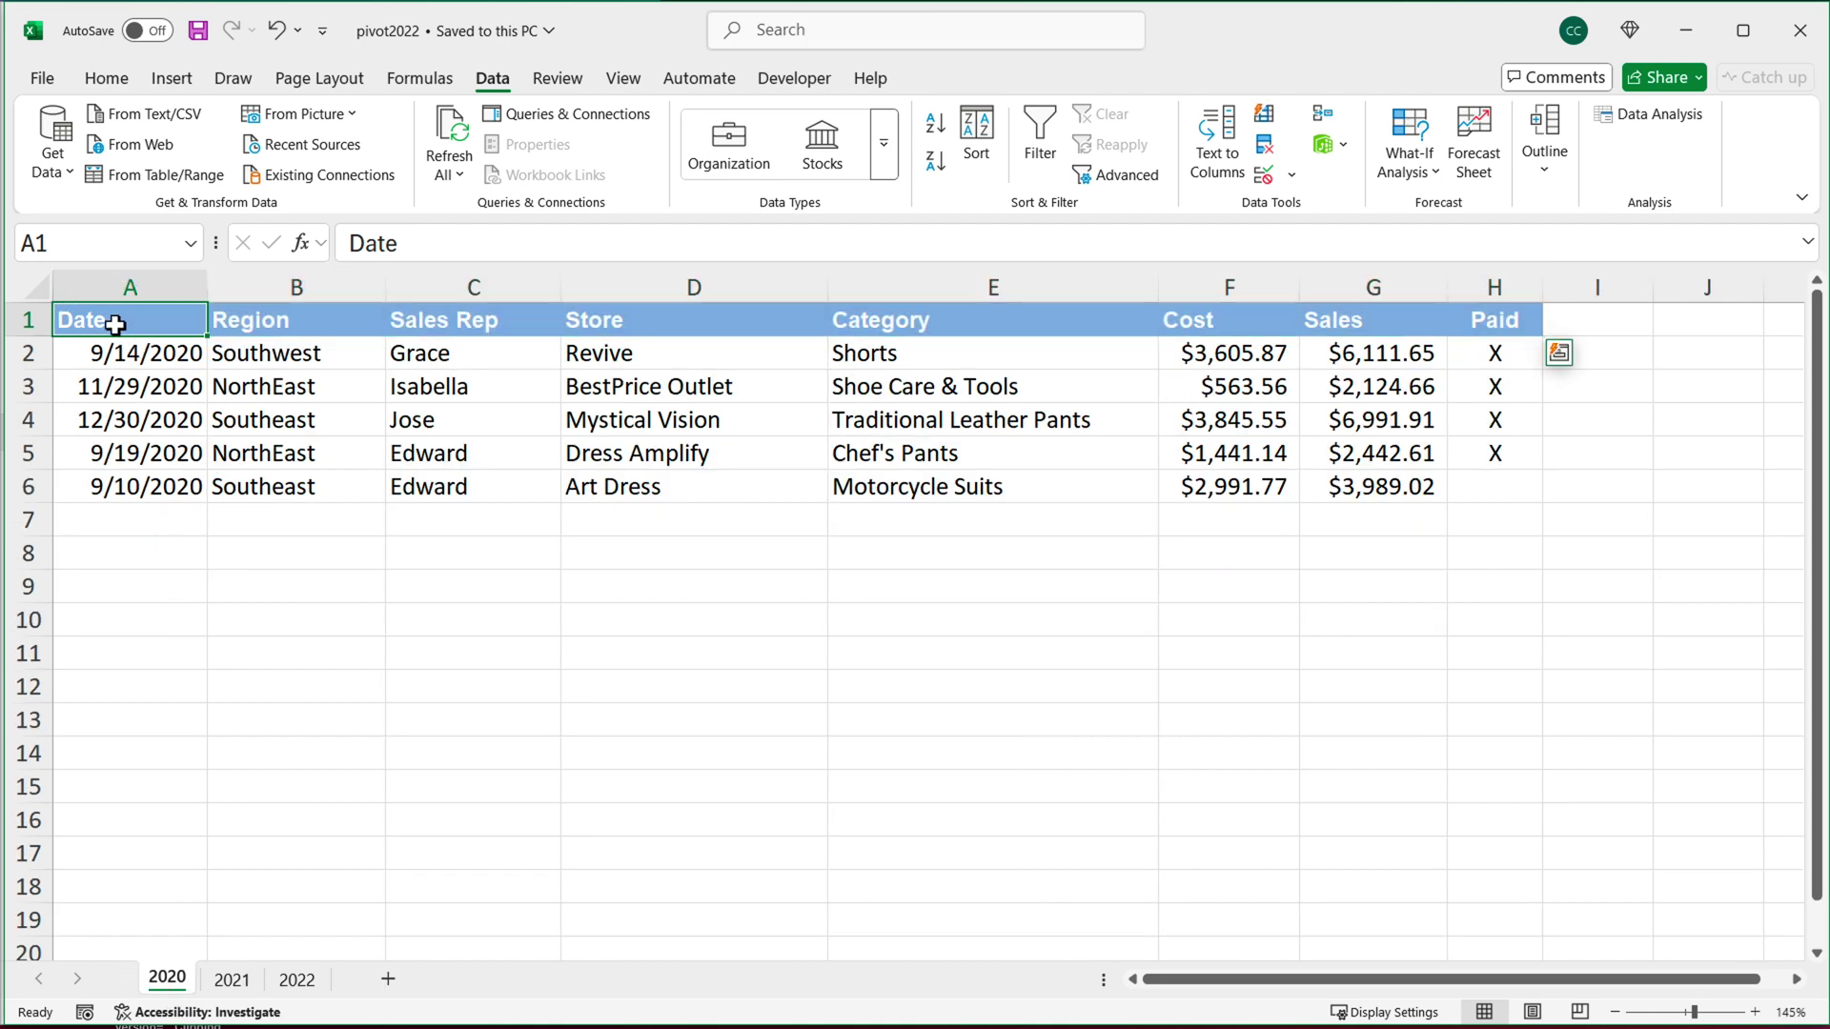
pyautogui.click(235, 980)
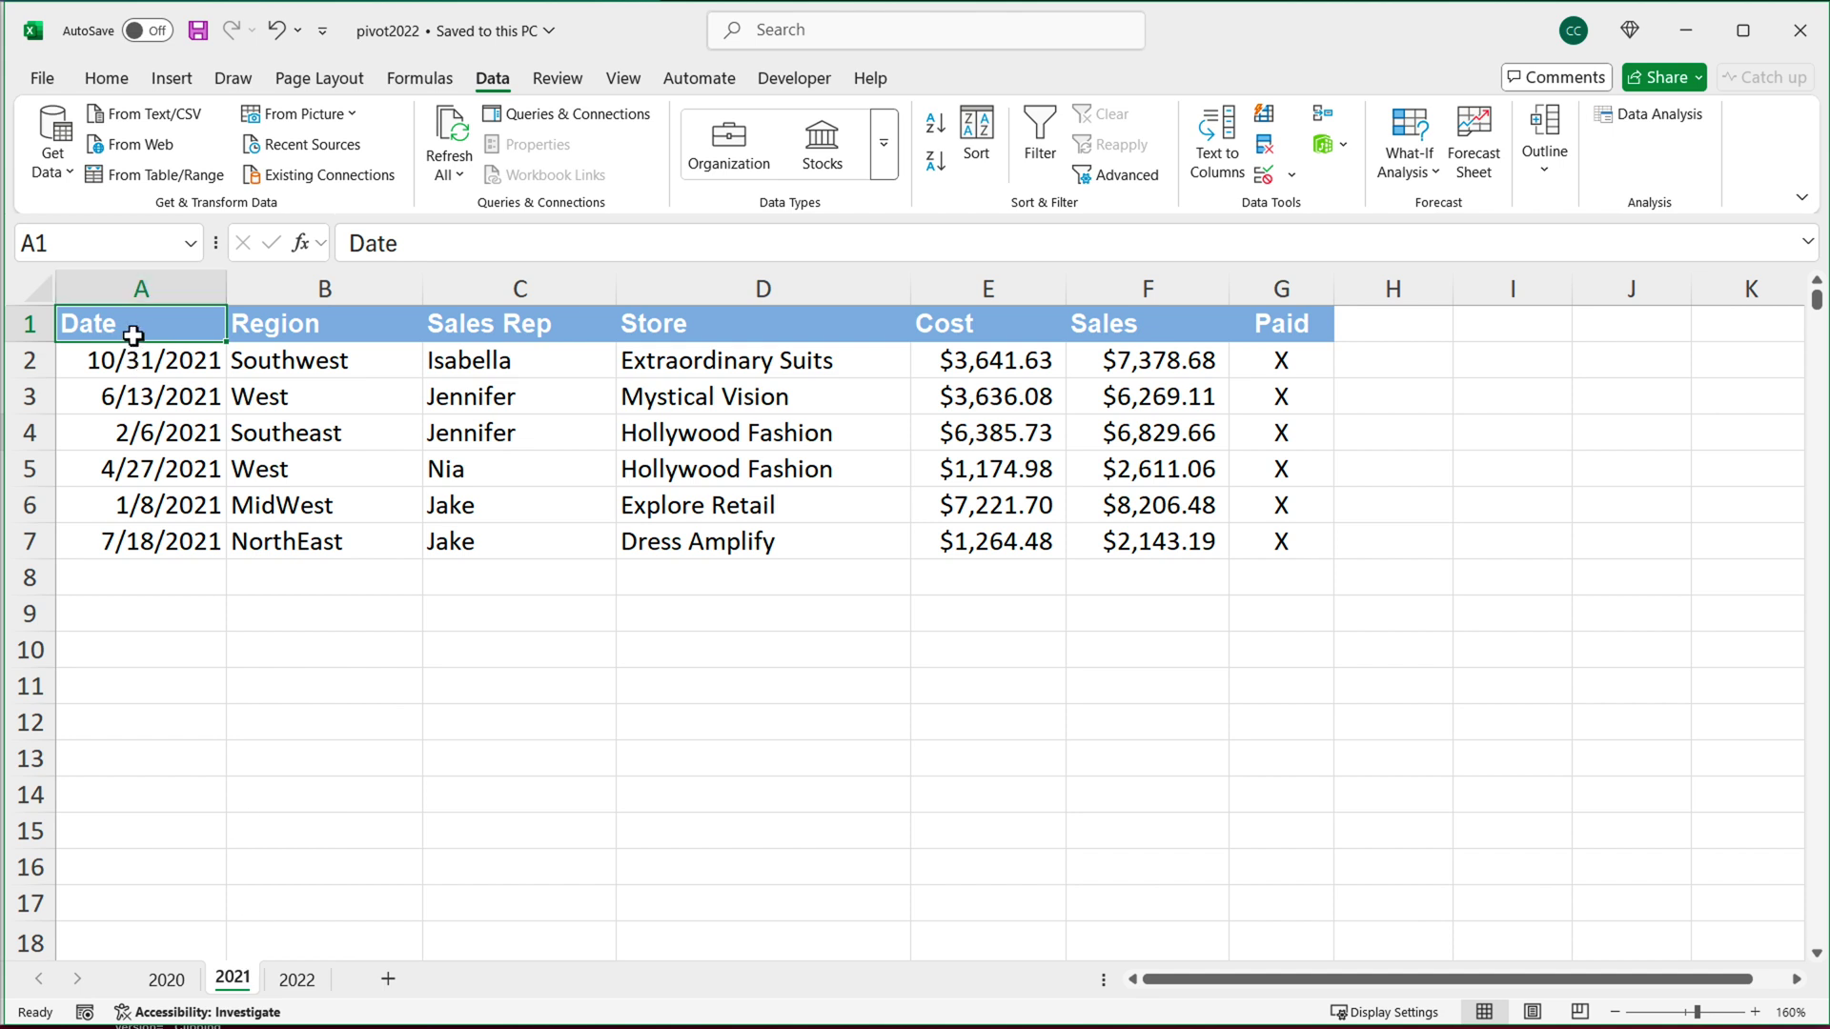
pyautogui.click(297, 980)
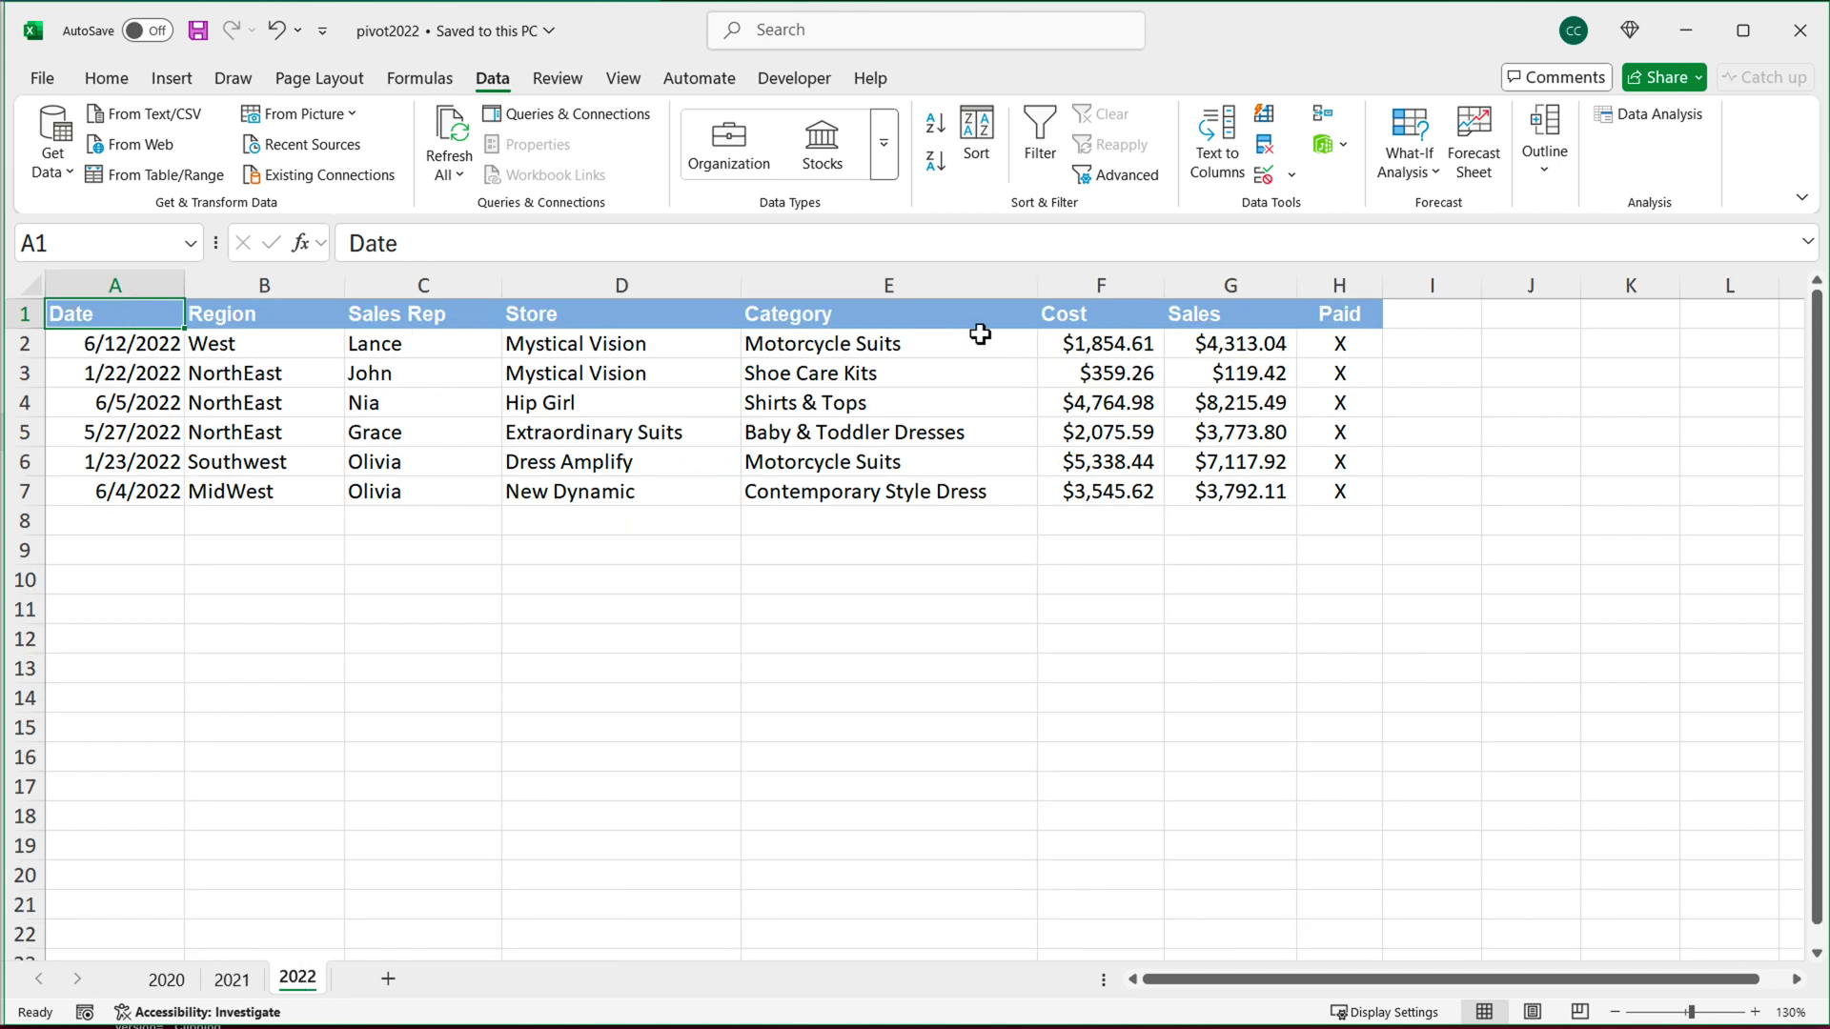
pyautogui.click(1219, 323)
pyautogui.click(235, 979)
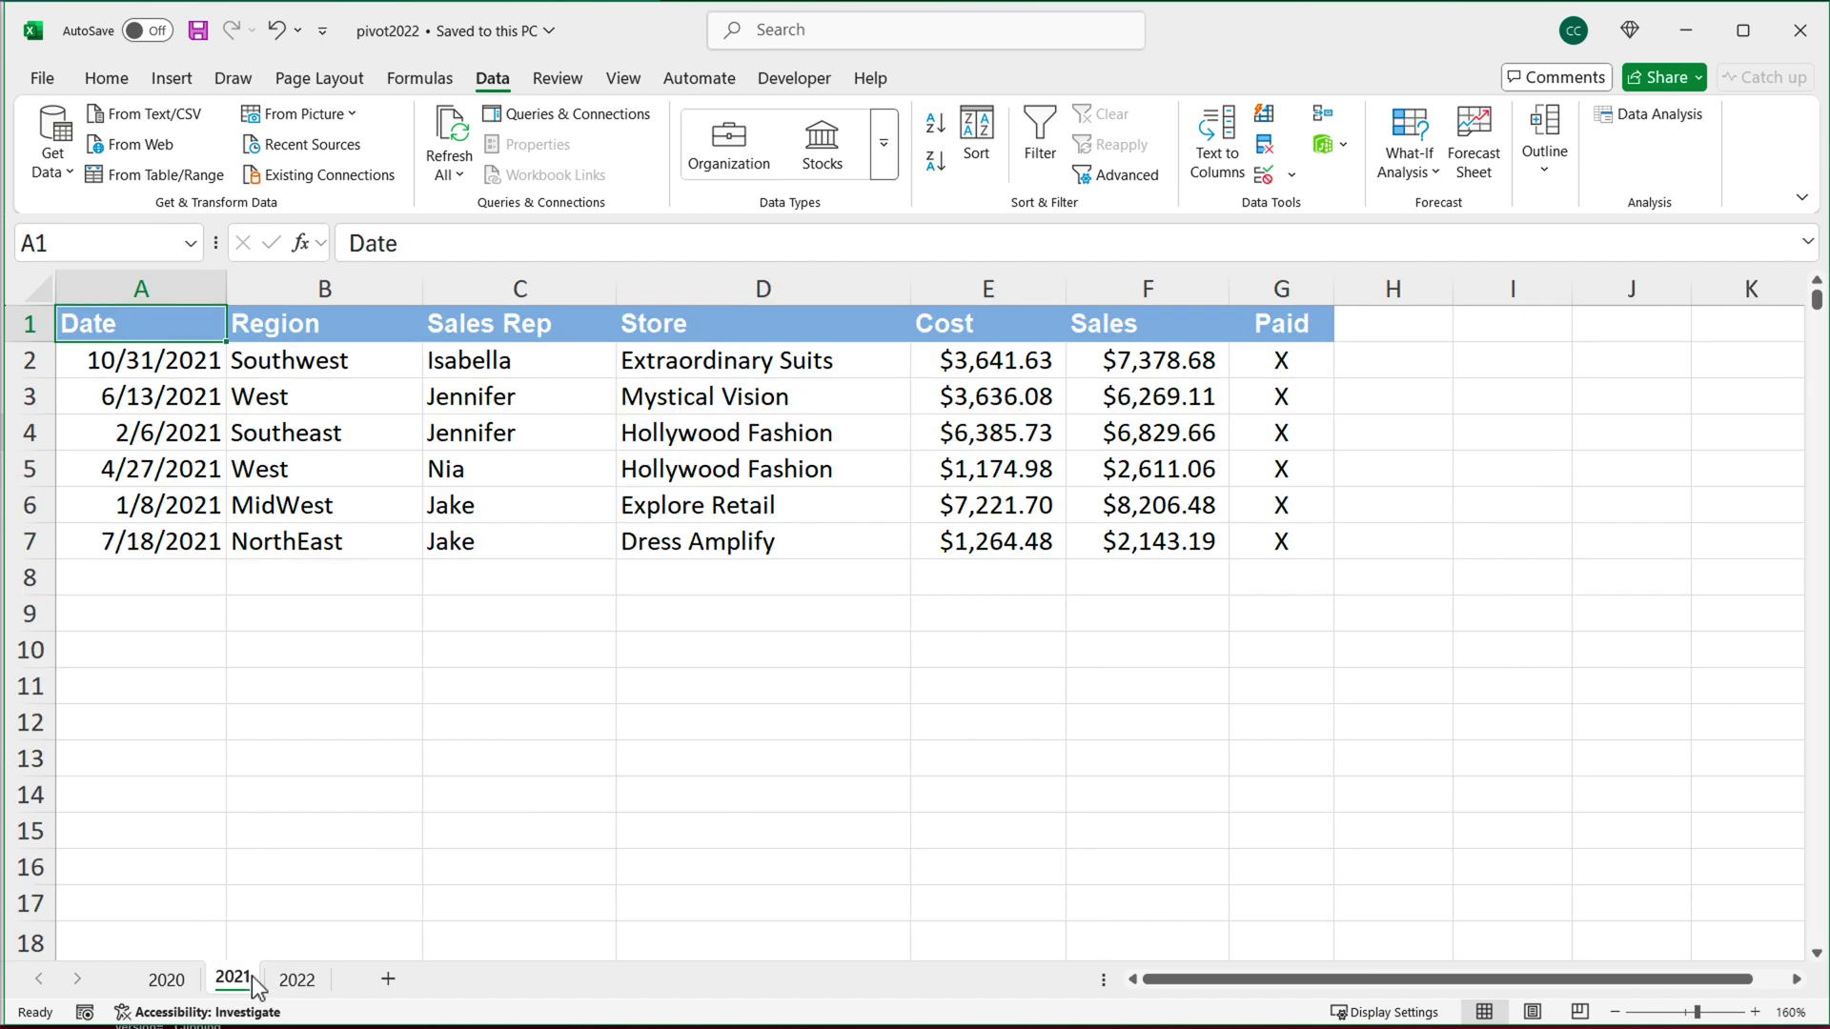
pyautogui.click(1110, 324)
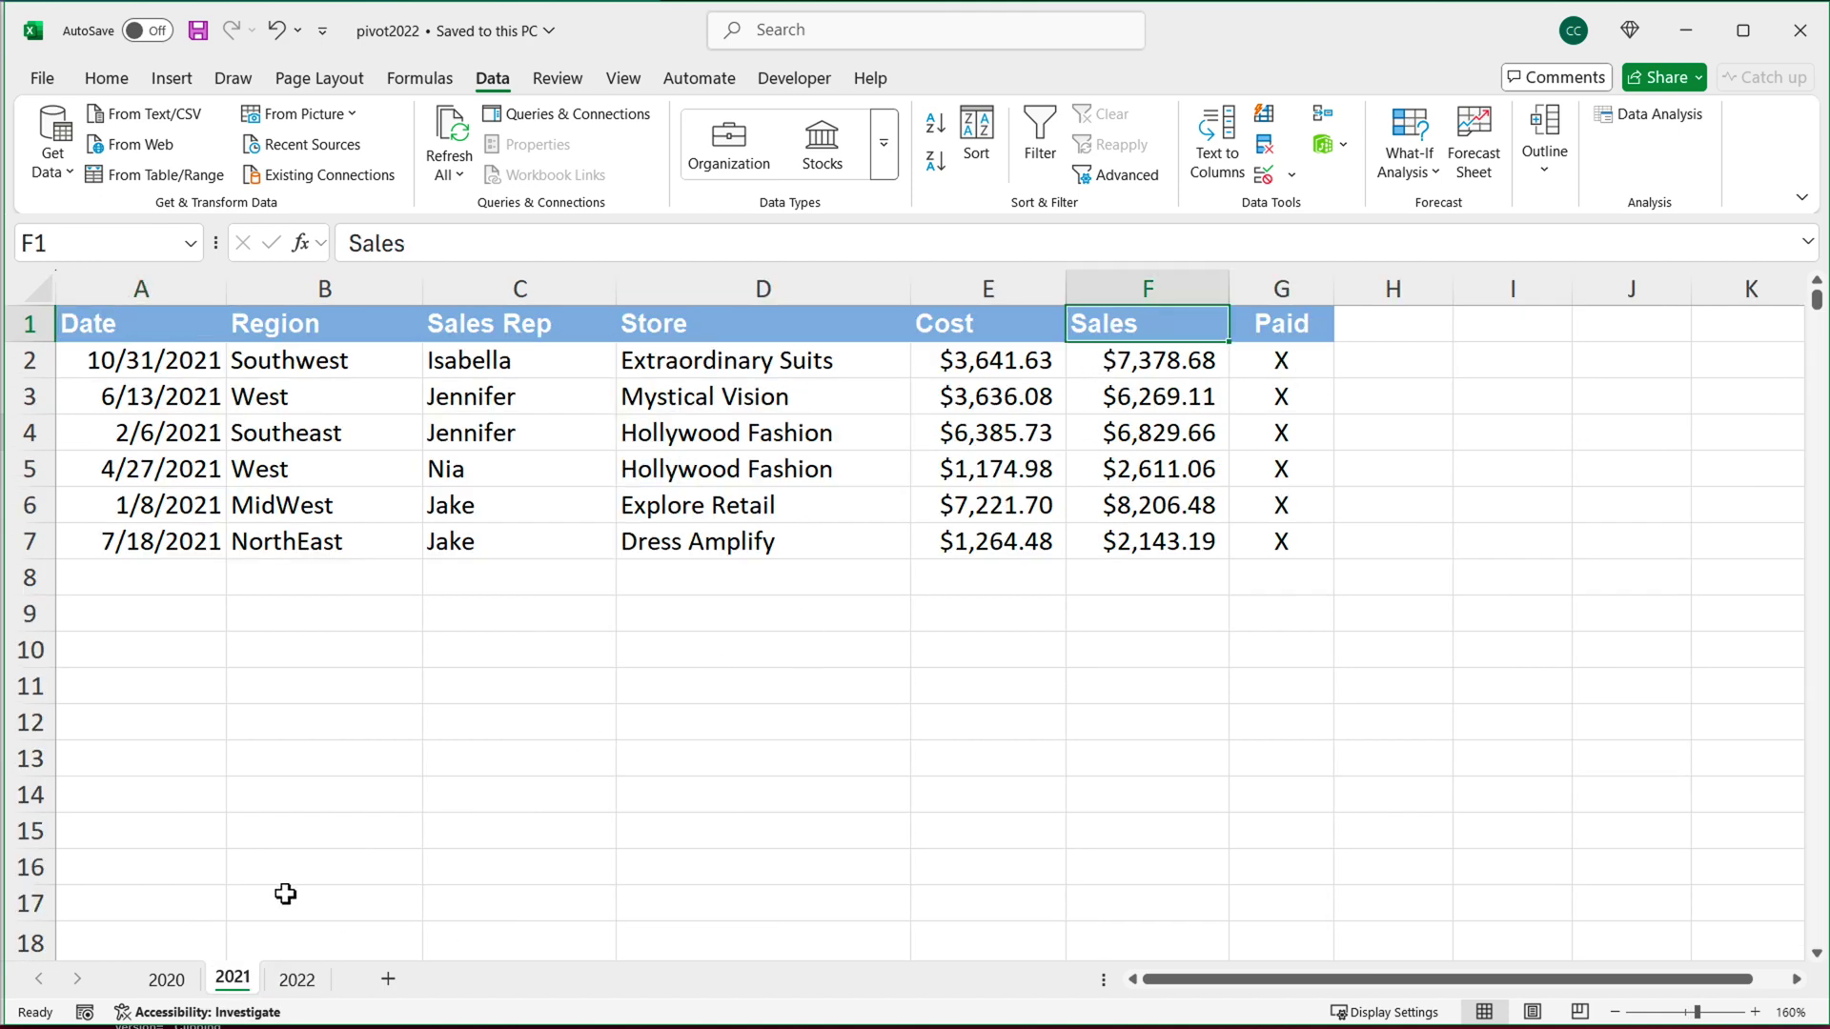
pyautogui.click(172, 980)
pyautogui.click(1335, 325)
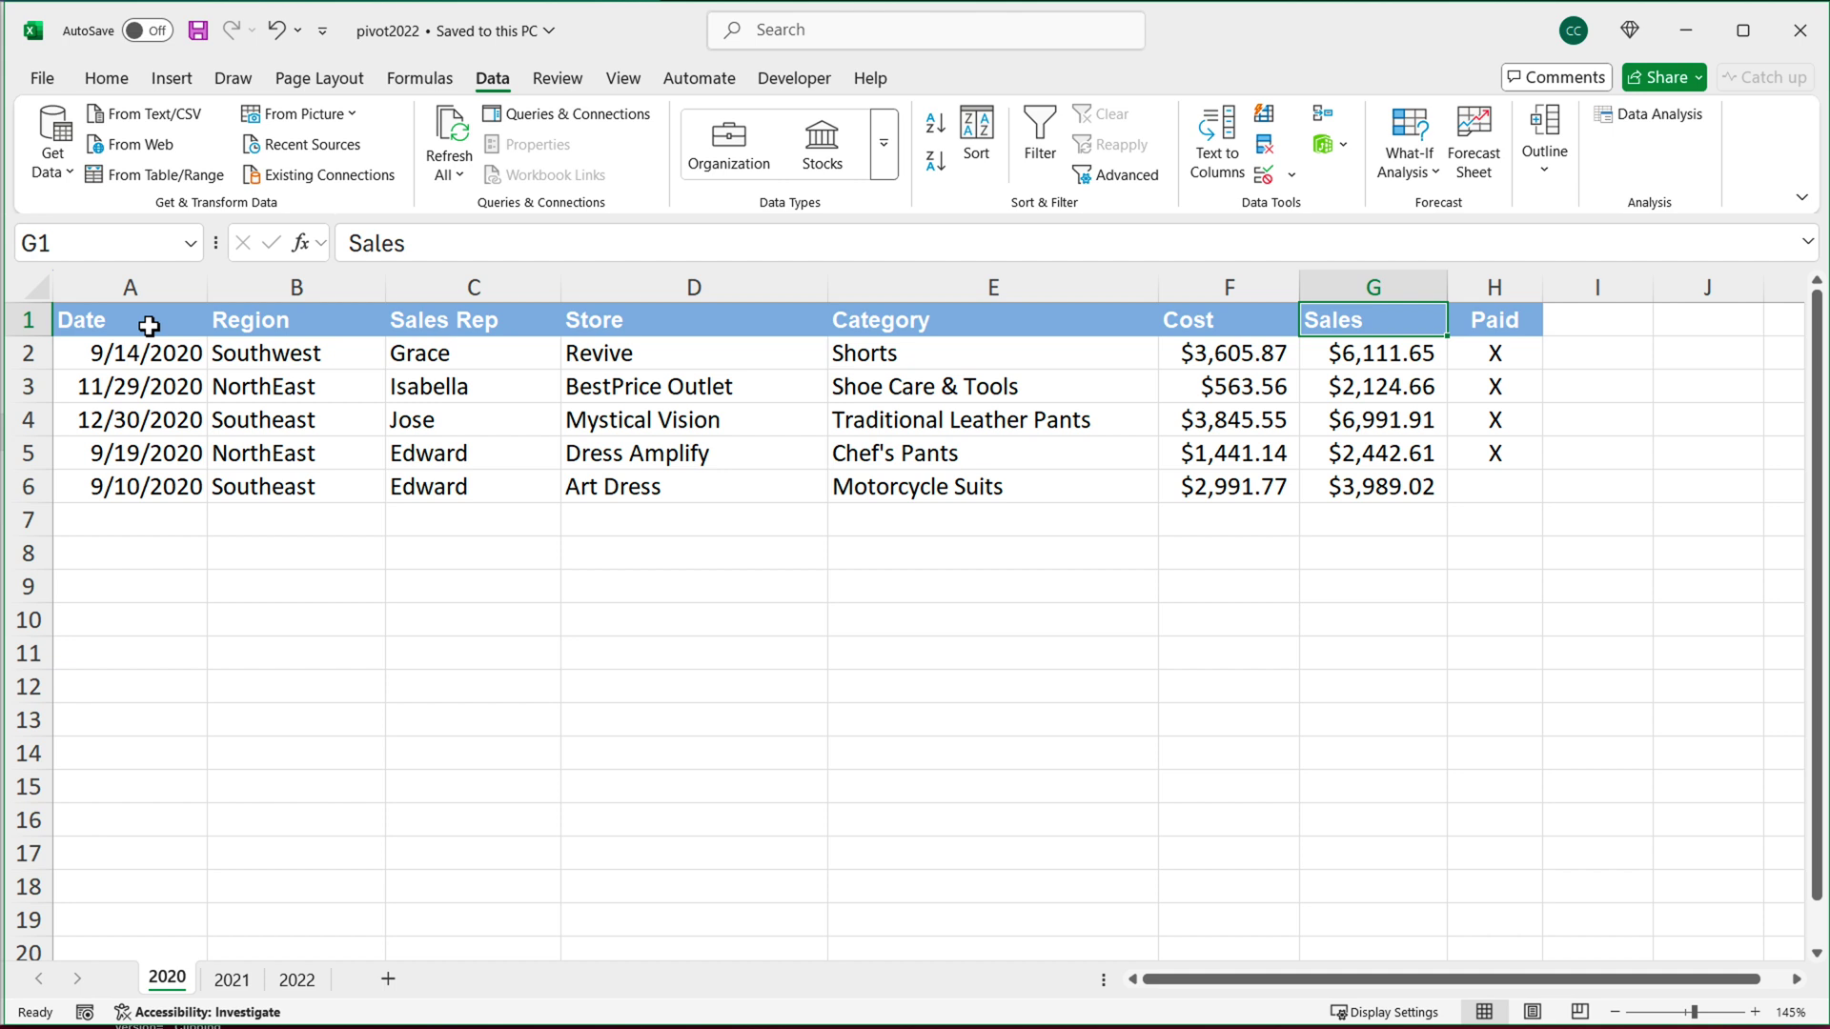
# - Convert the 2020 sheet's data range A1:H6 into a table with headers
pyautogui.click(186, 393)
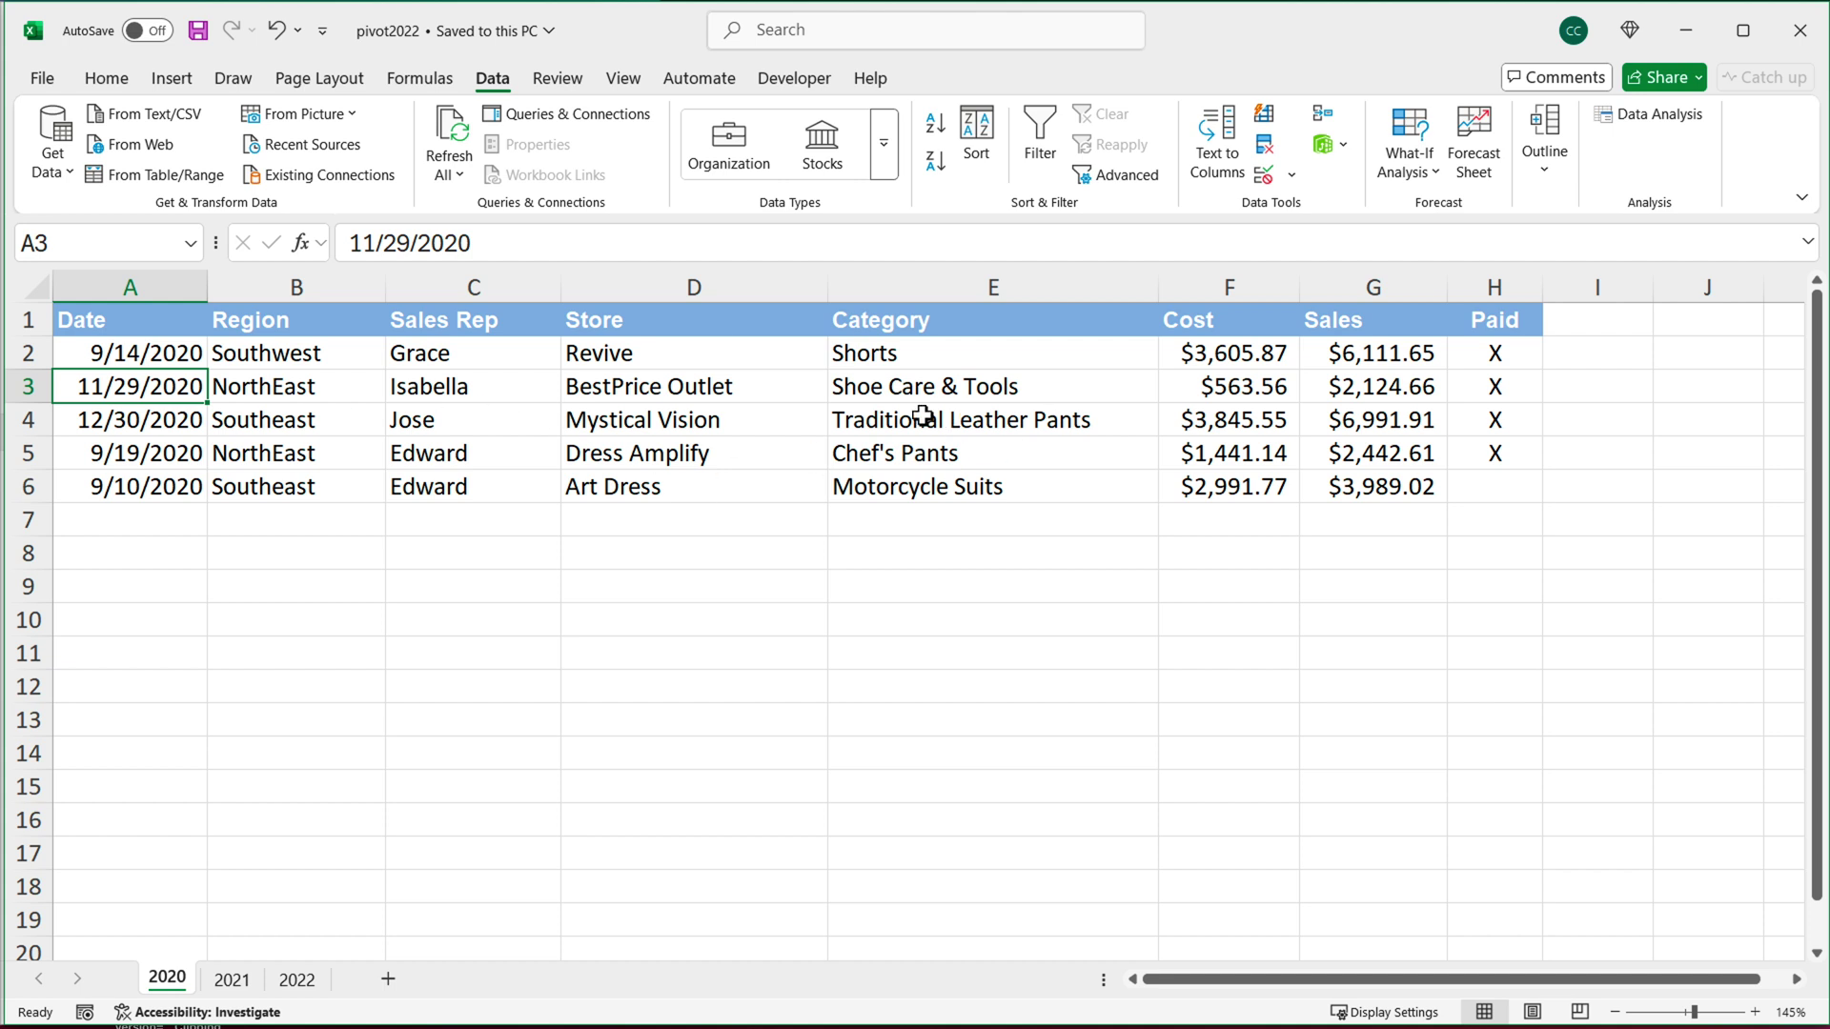
pyautogui.hotkey('ctrl', 'a')
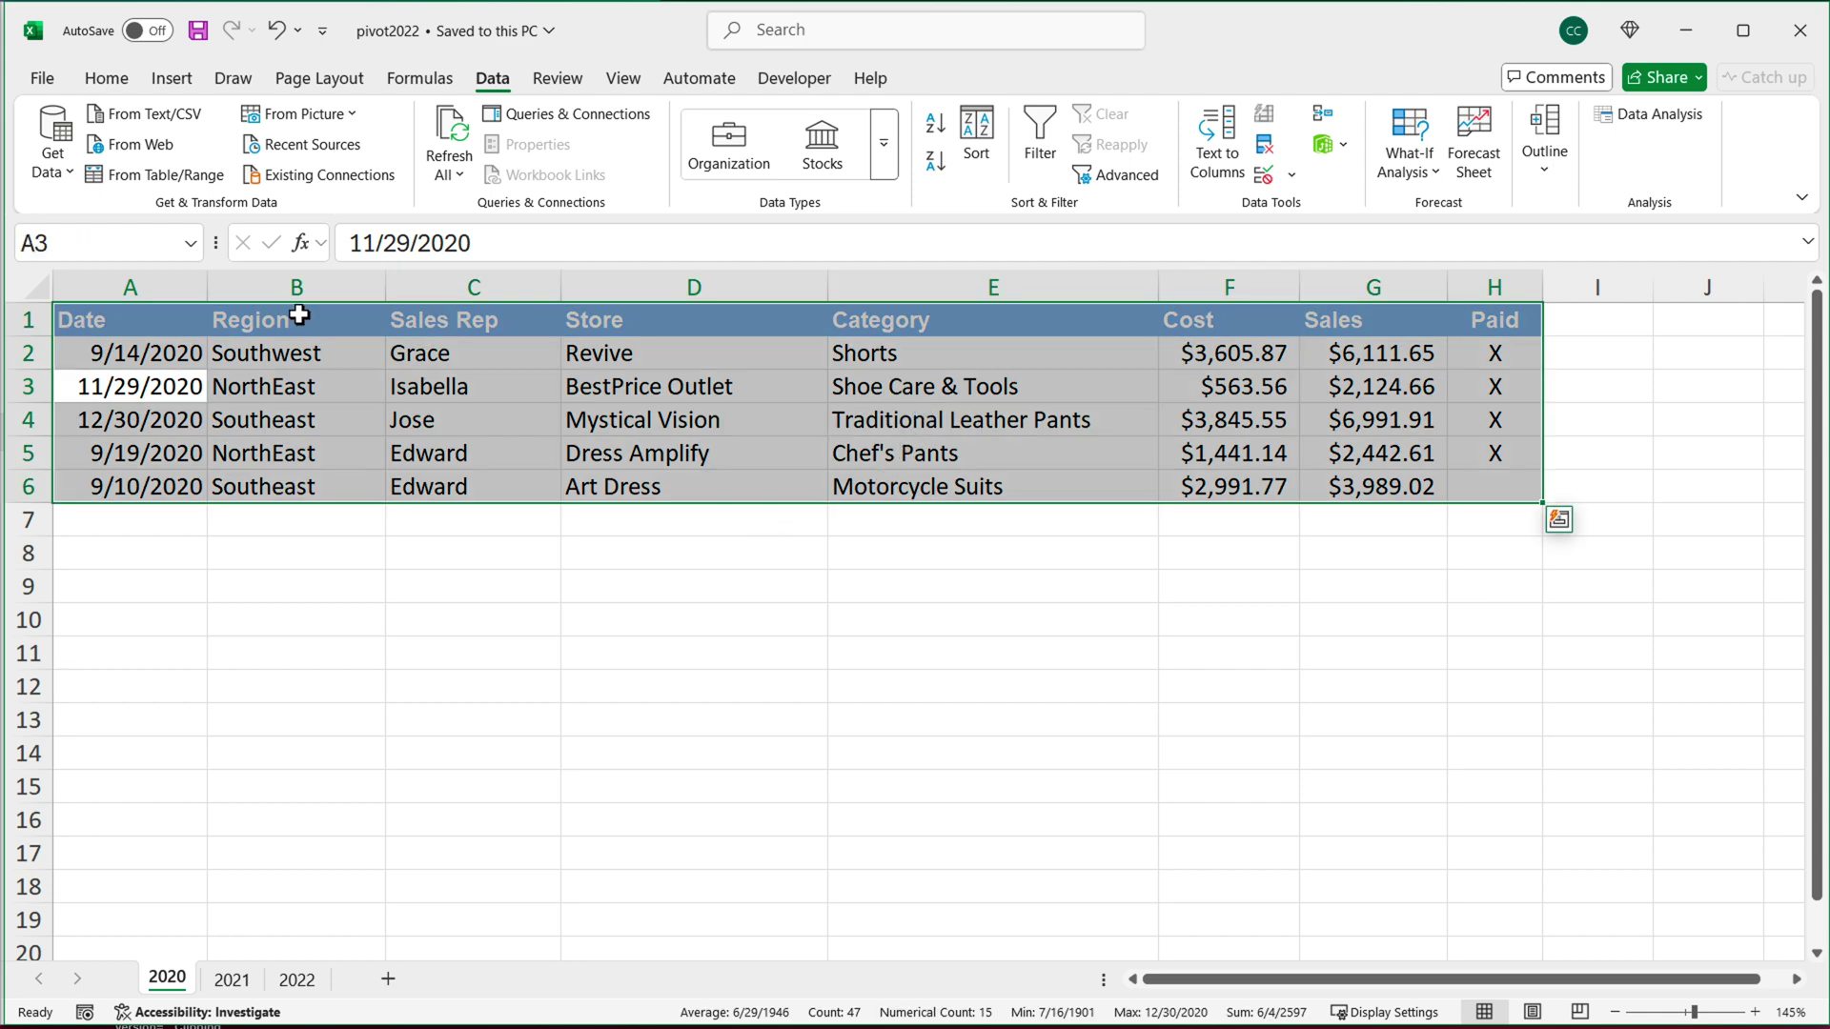
pyautogui.click(171, 84)
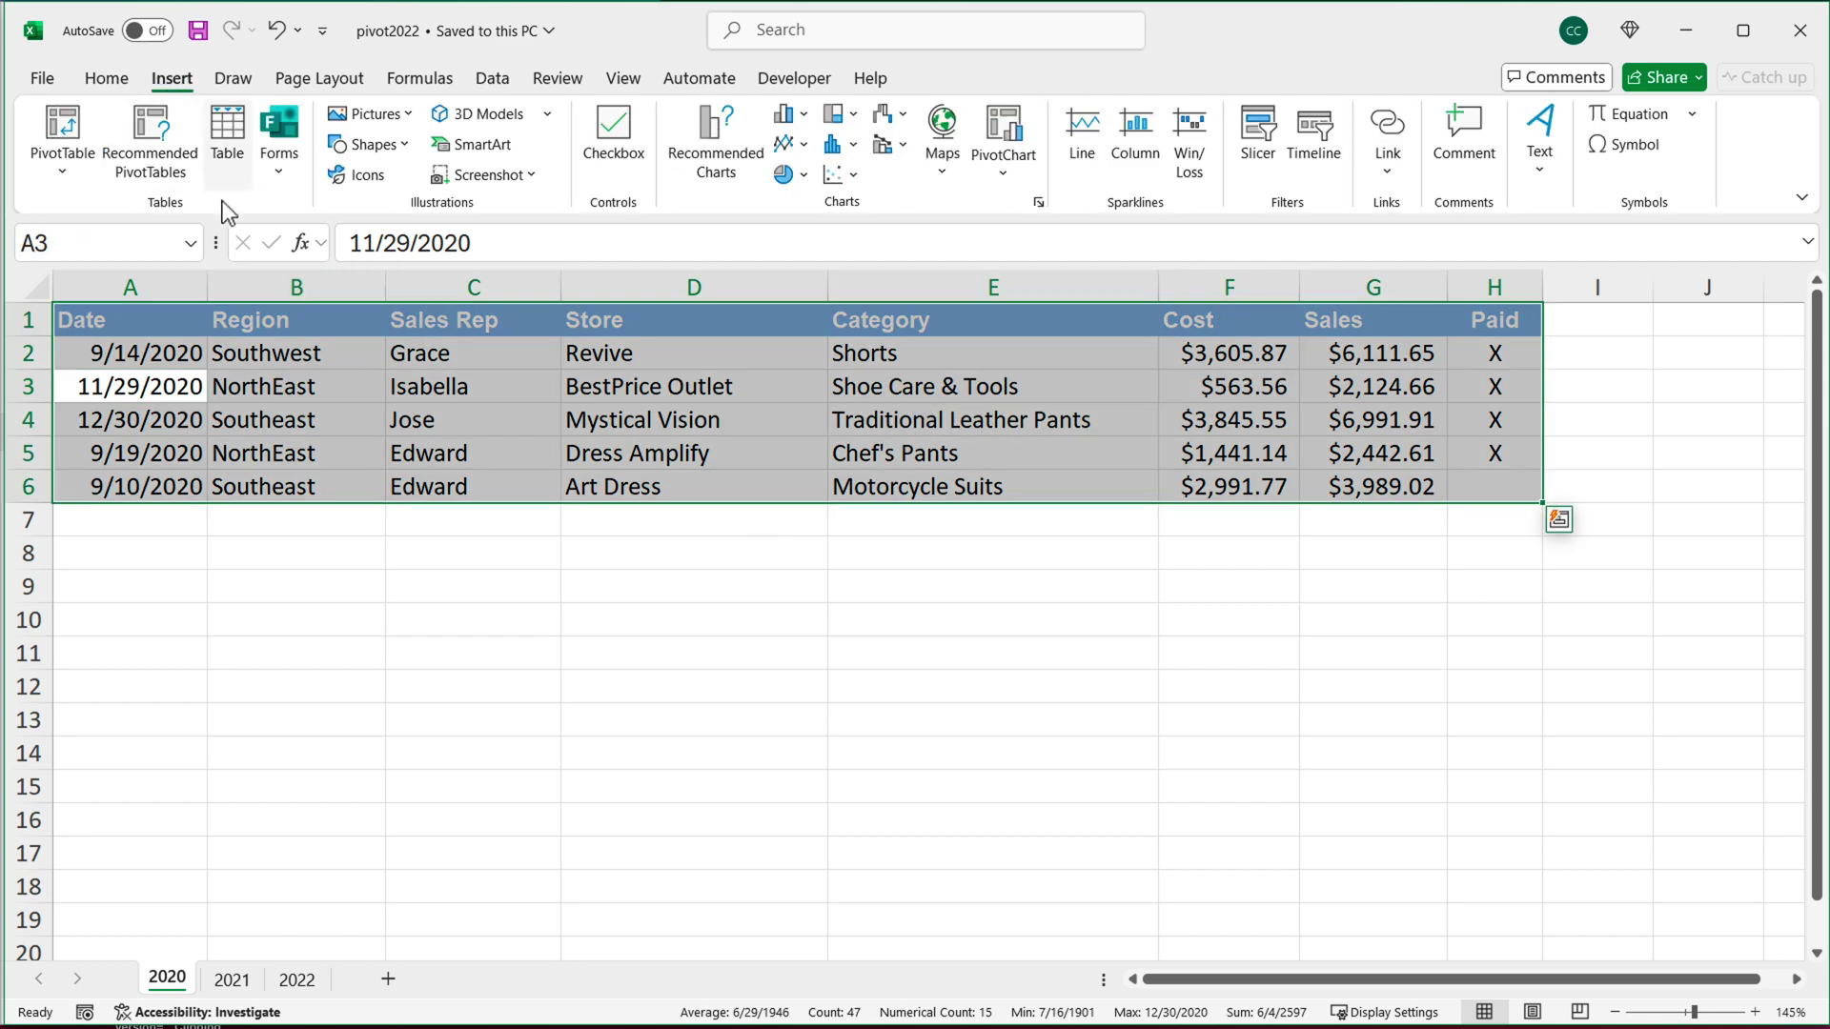
pyautogui.click(230, 143)
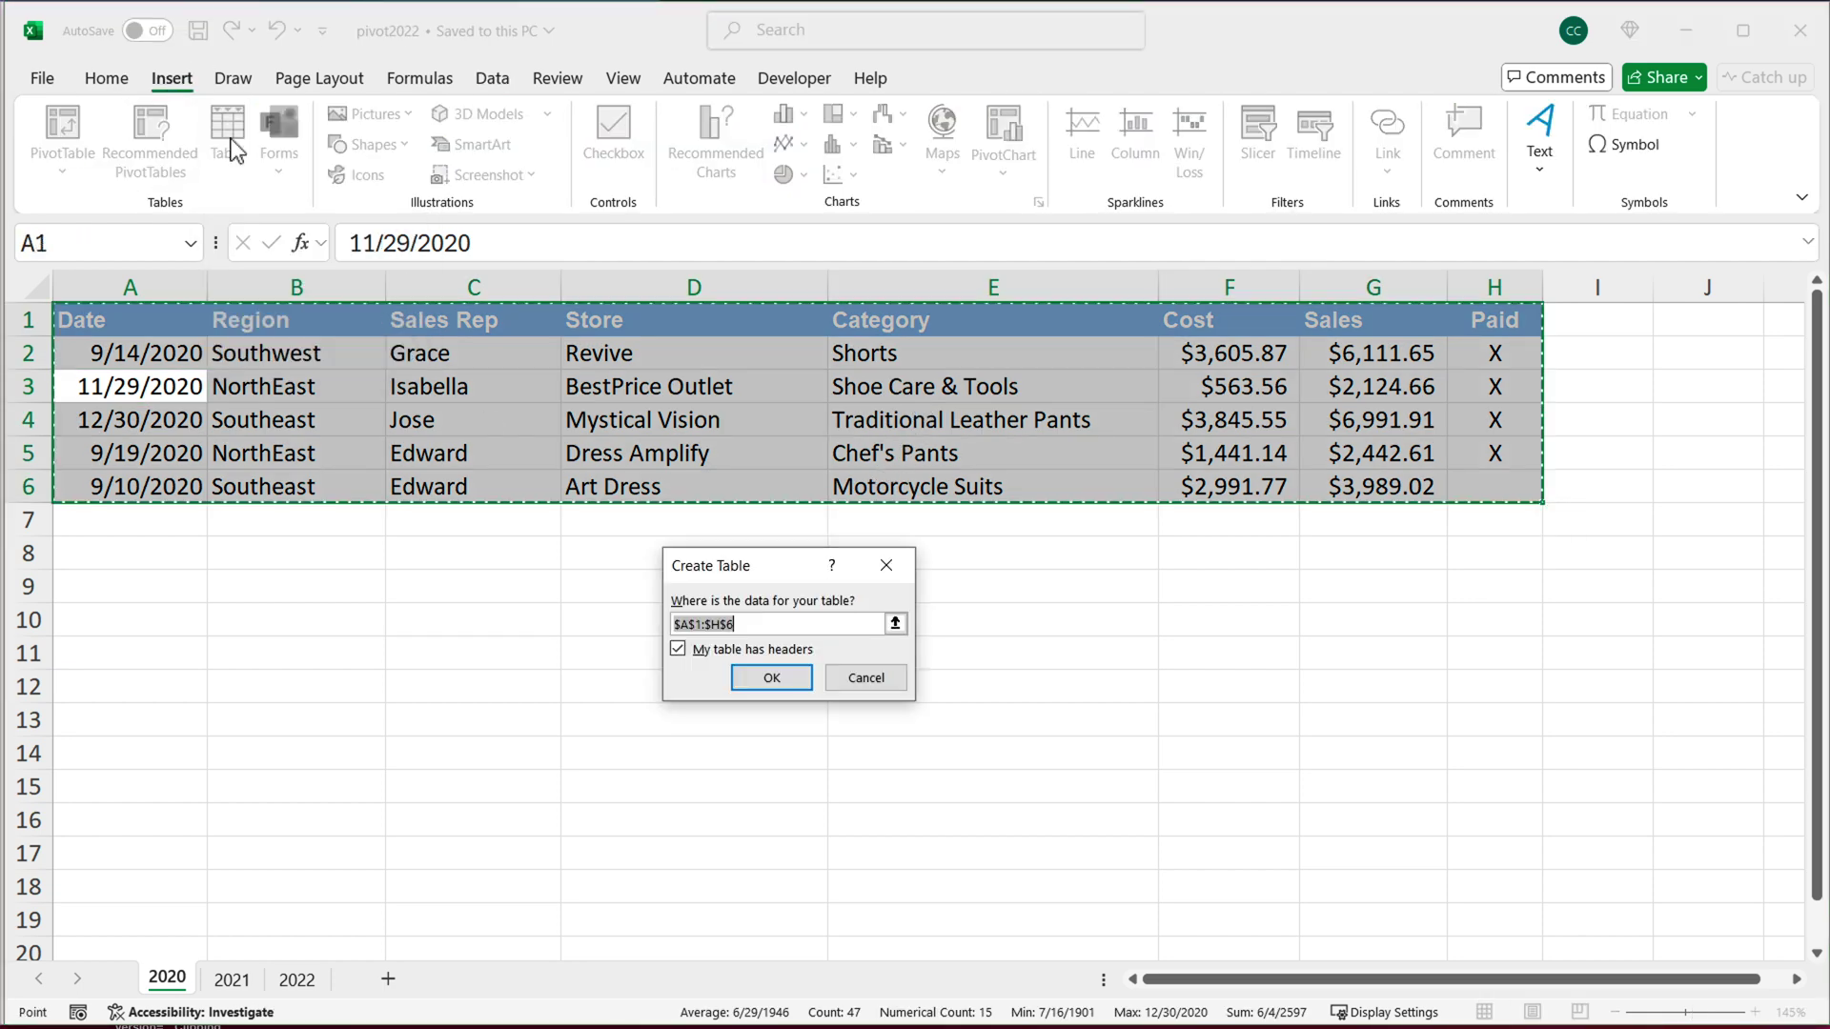
pyautogui.click(754, 676)
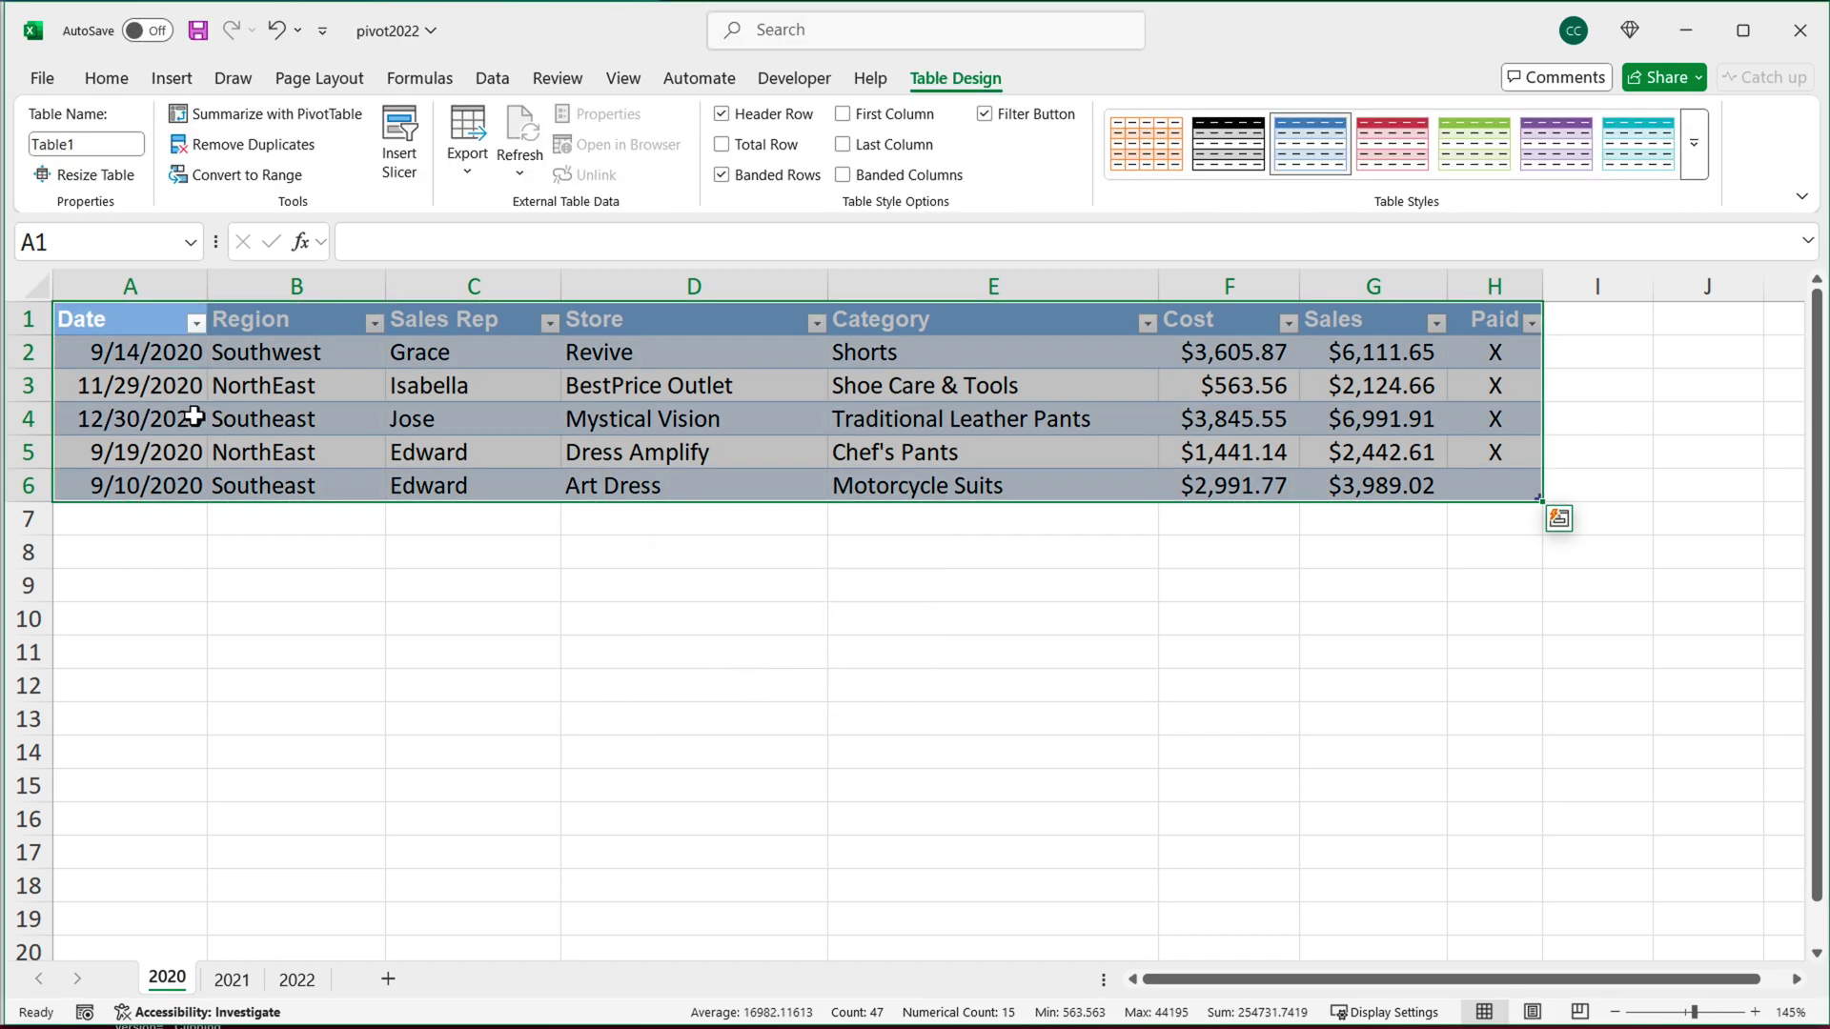
# - Name the 2020 sheet's table Sales2020
pyautogui.click(61, 148)
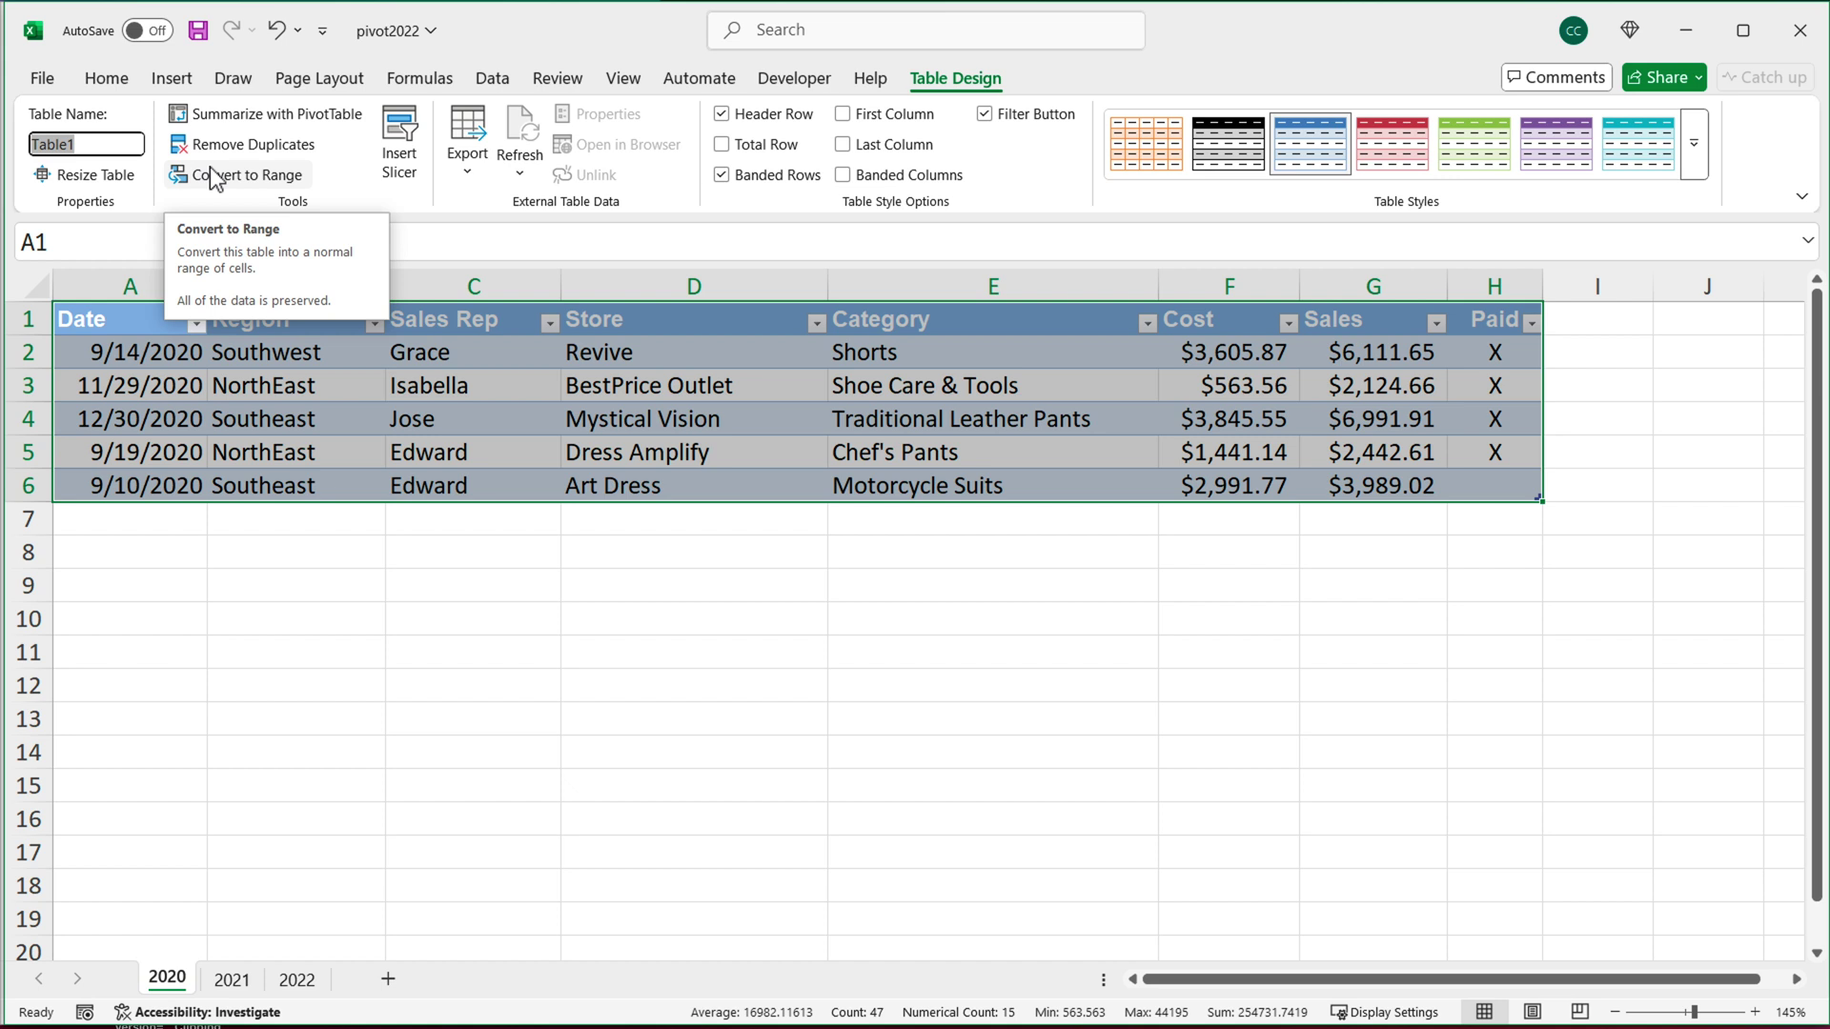
pyautogui.write('Slaes')
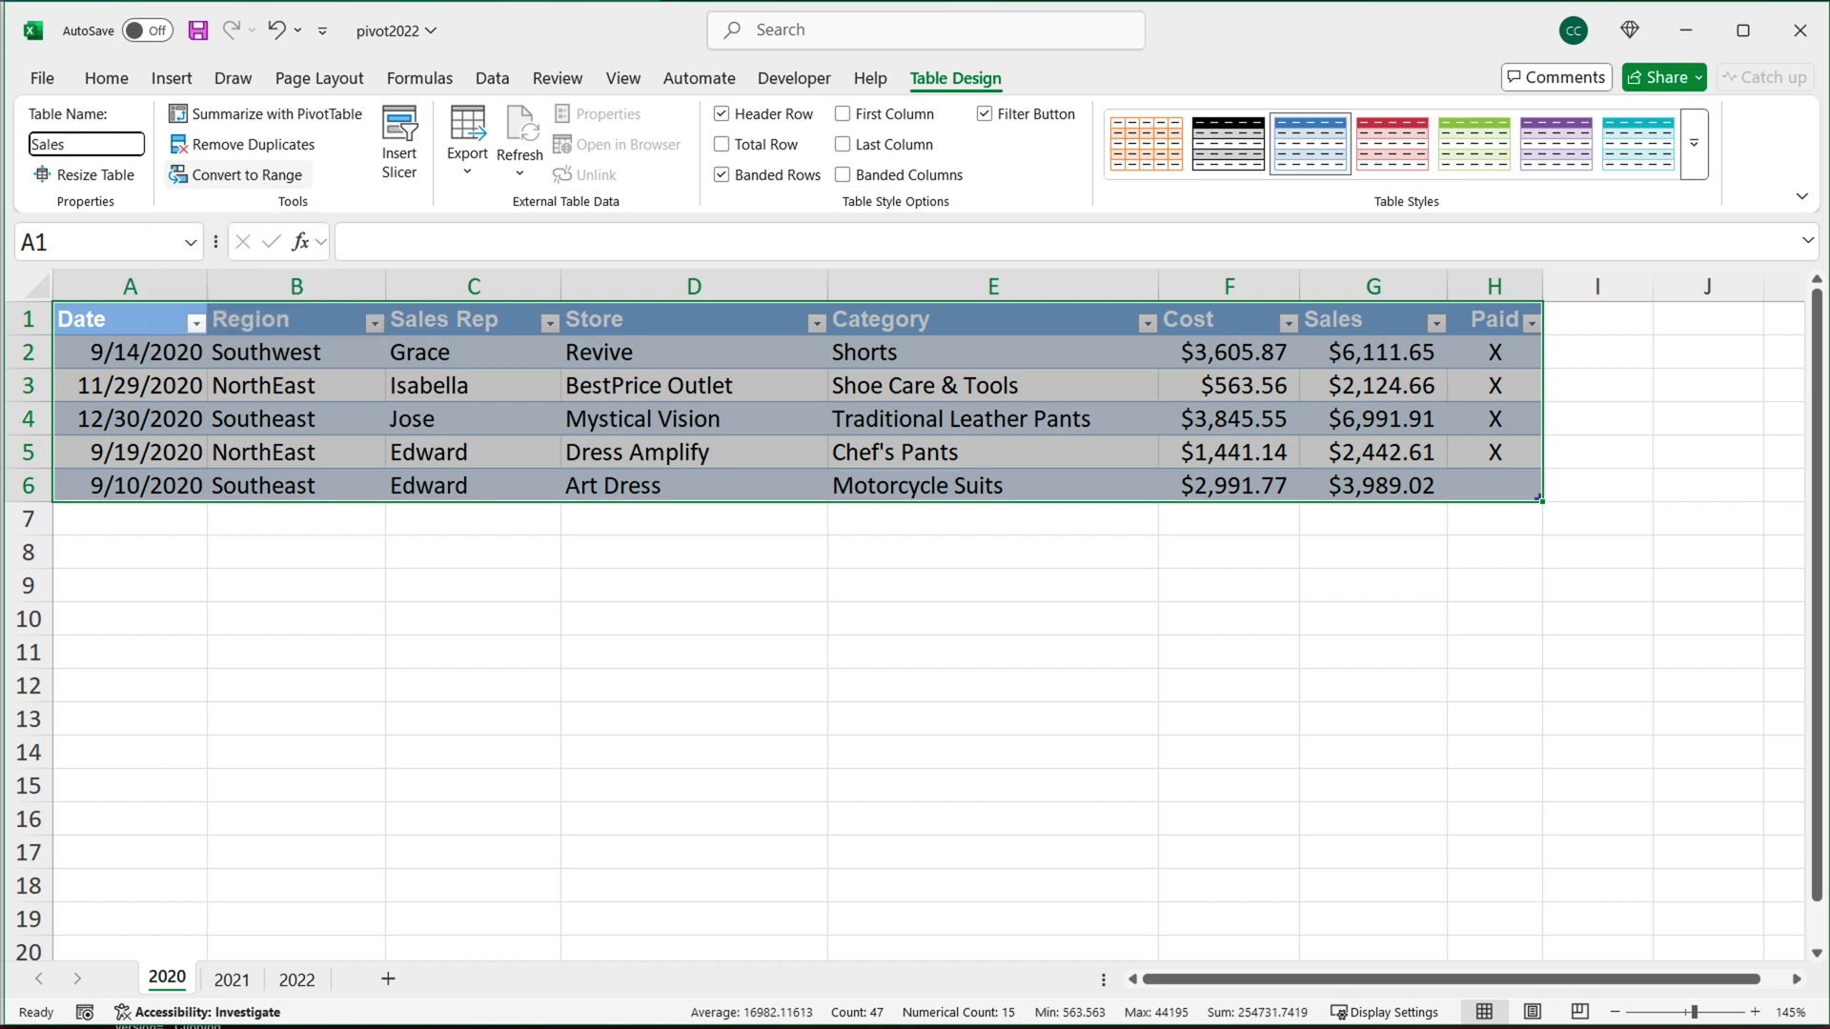
pyautogui.write('2020')
pyautogui.press('Return')
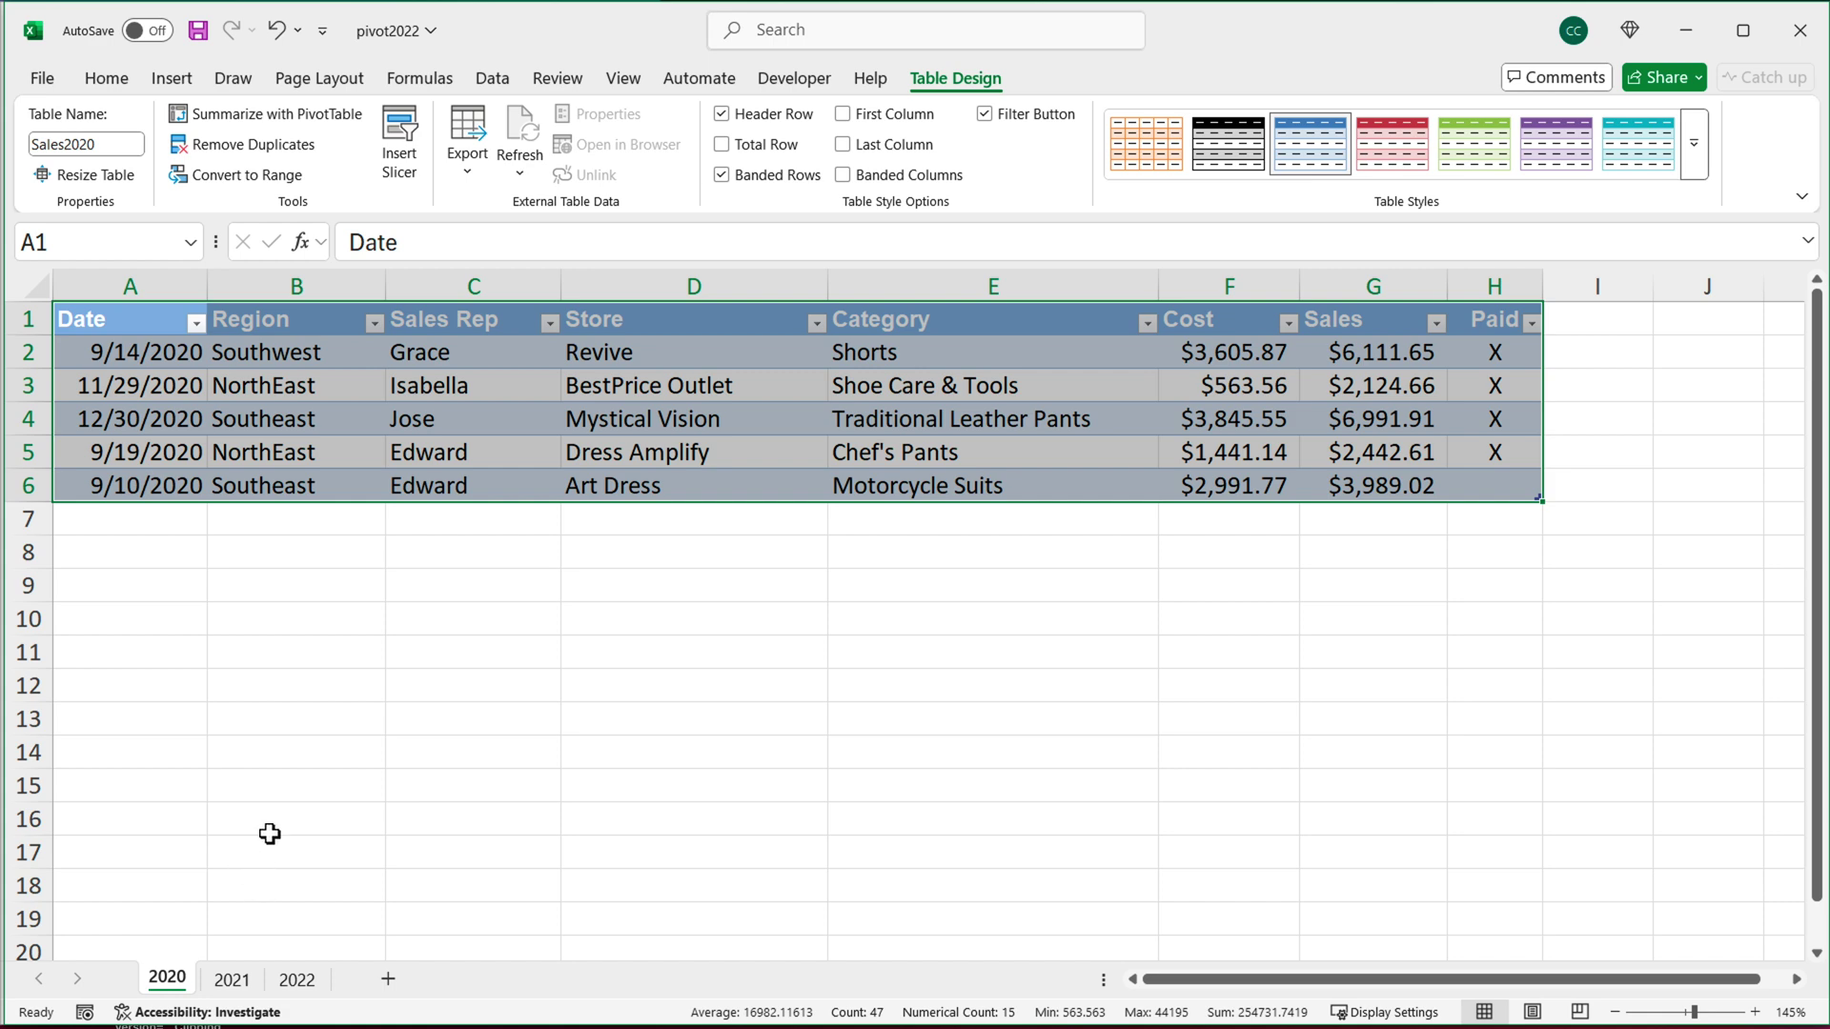
# - Convert the 2021 sheet's data range A1:G7 into a table with headers
pyautogui.click(232, 978)
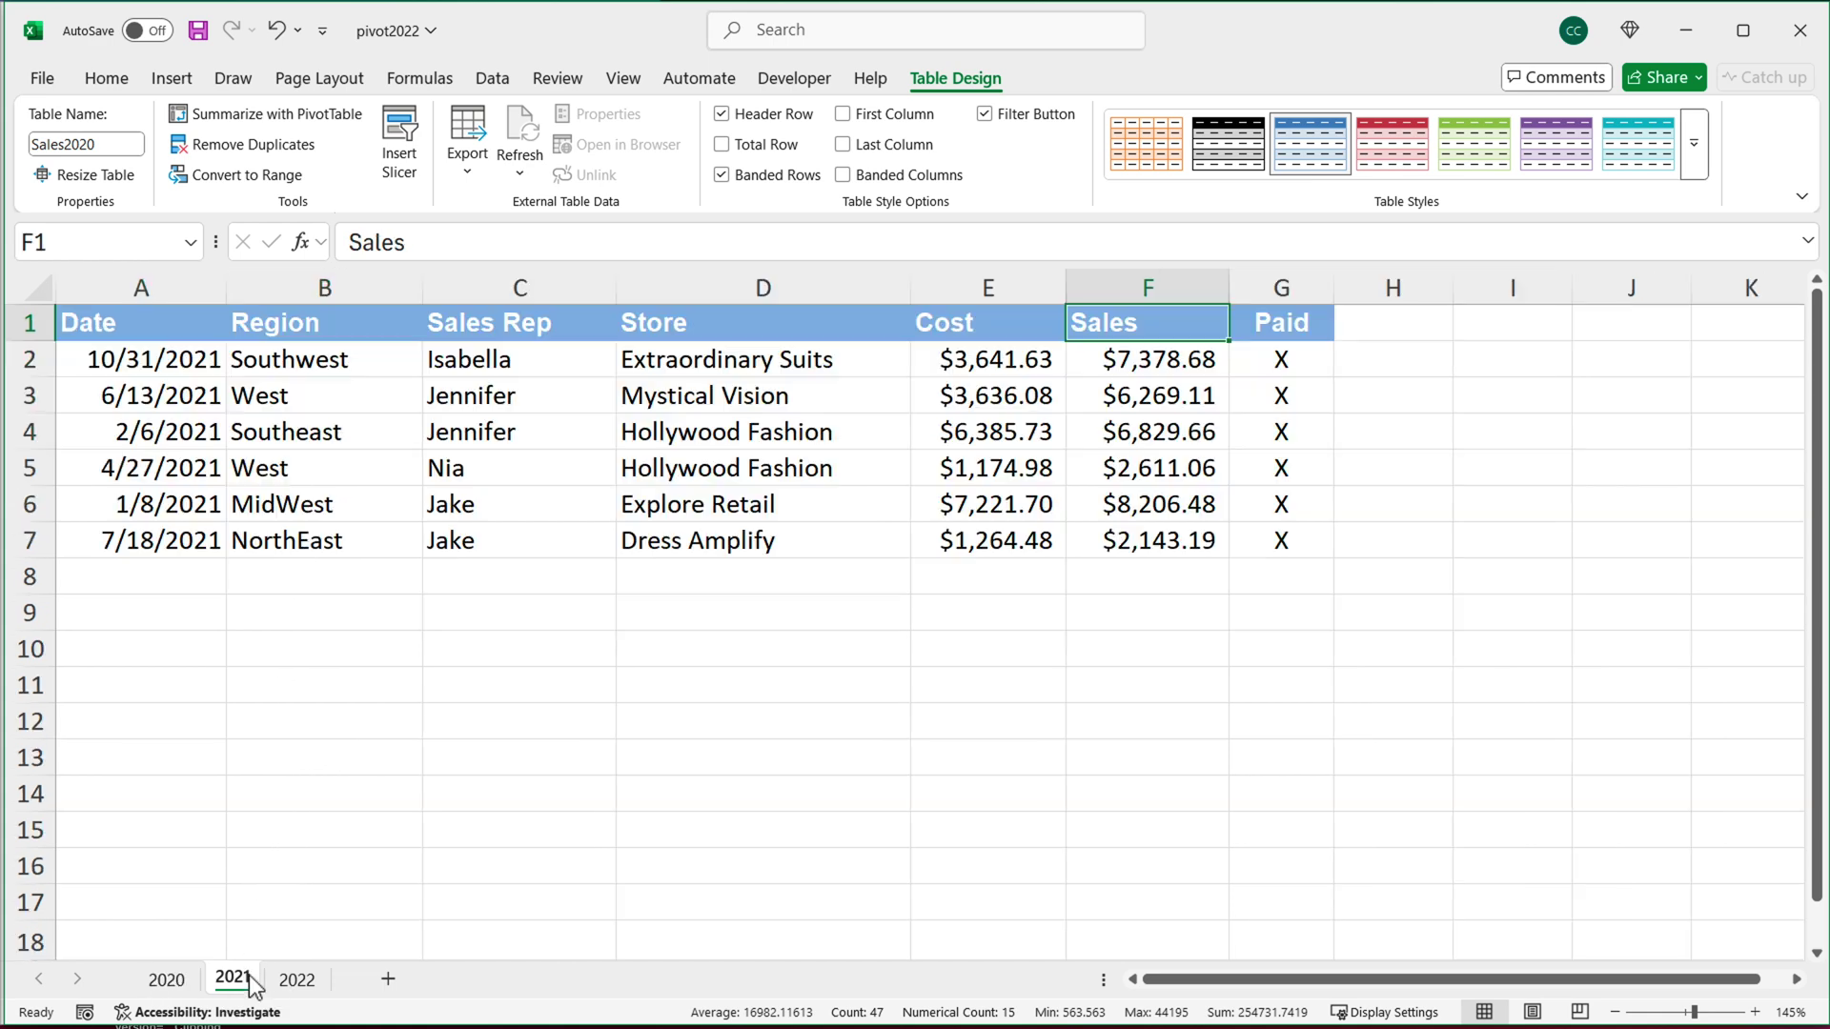
pyautogui.click(286, 434)
pyautogui.hotkey('ctrl', 'a')
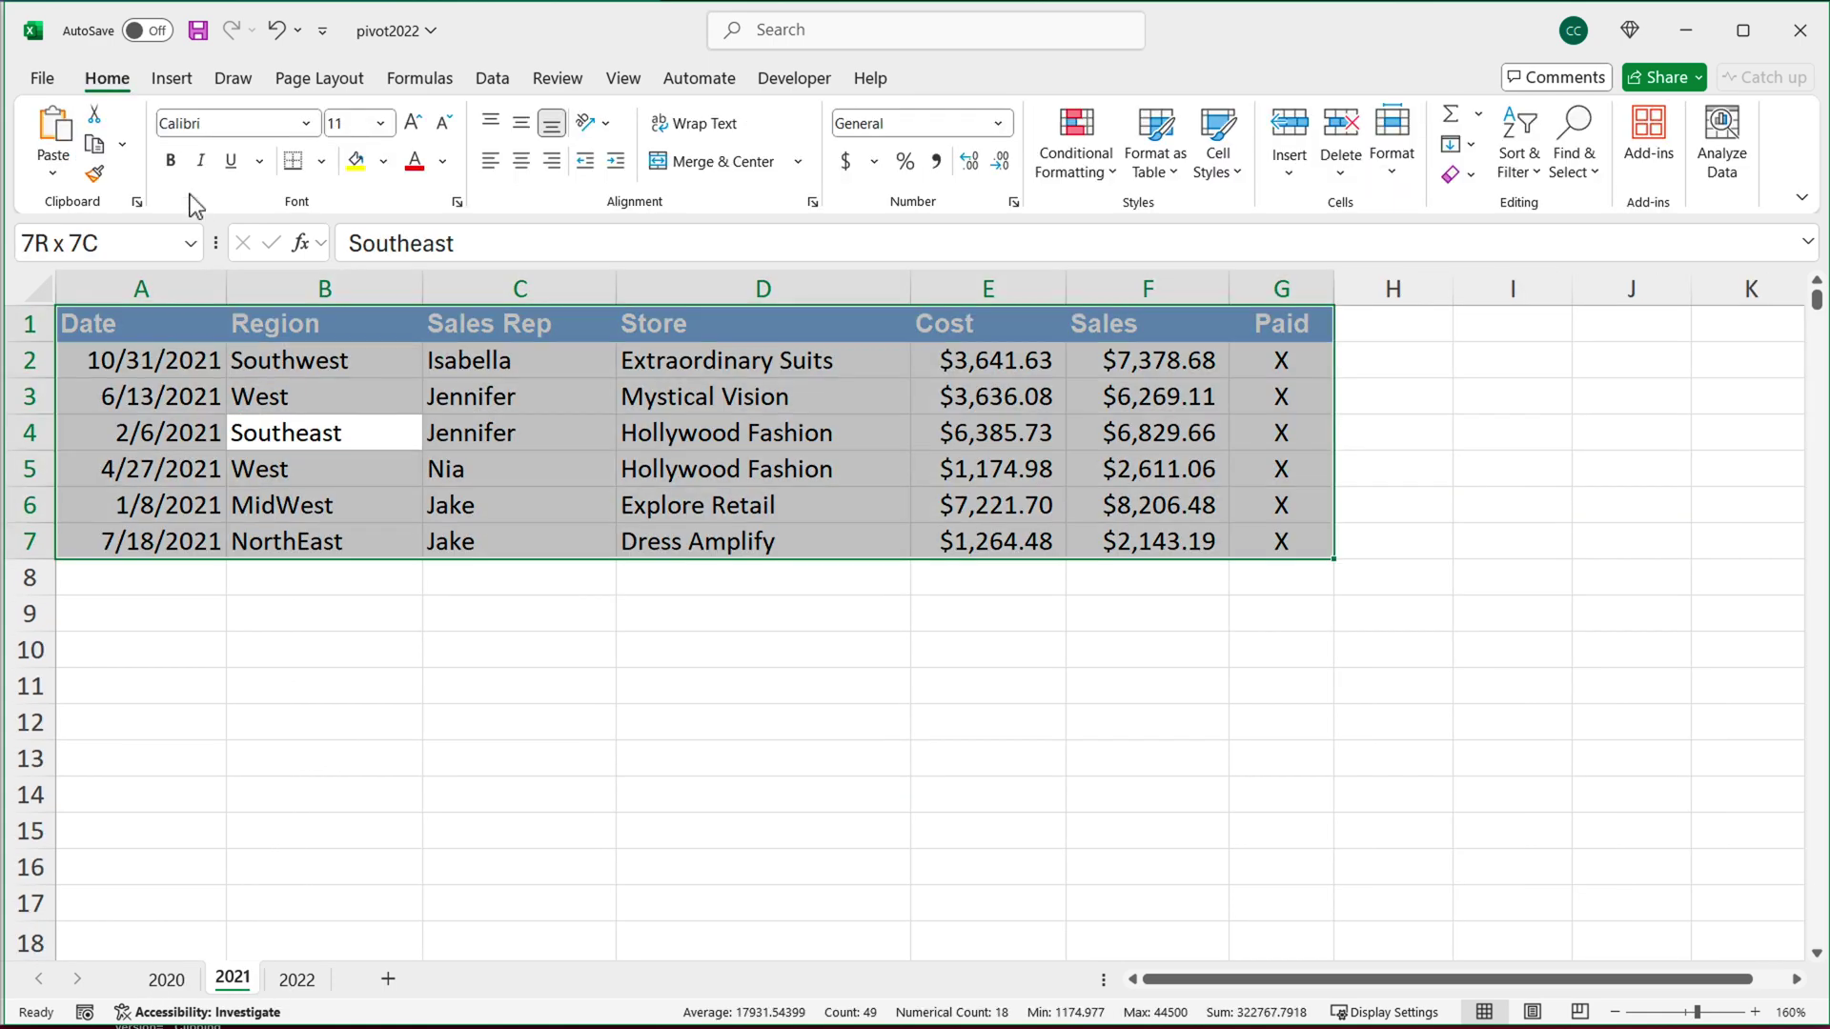
pyautogui.click(171, 77)
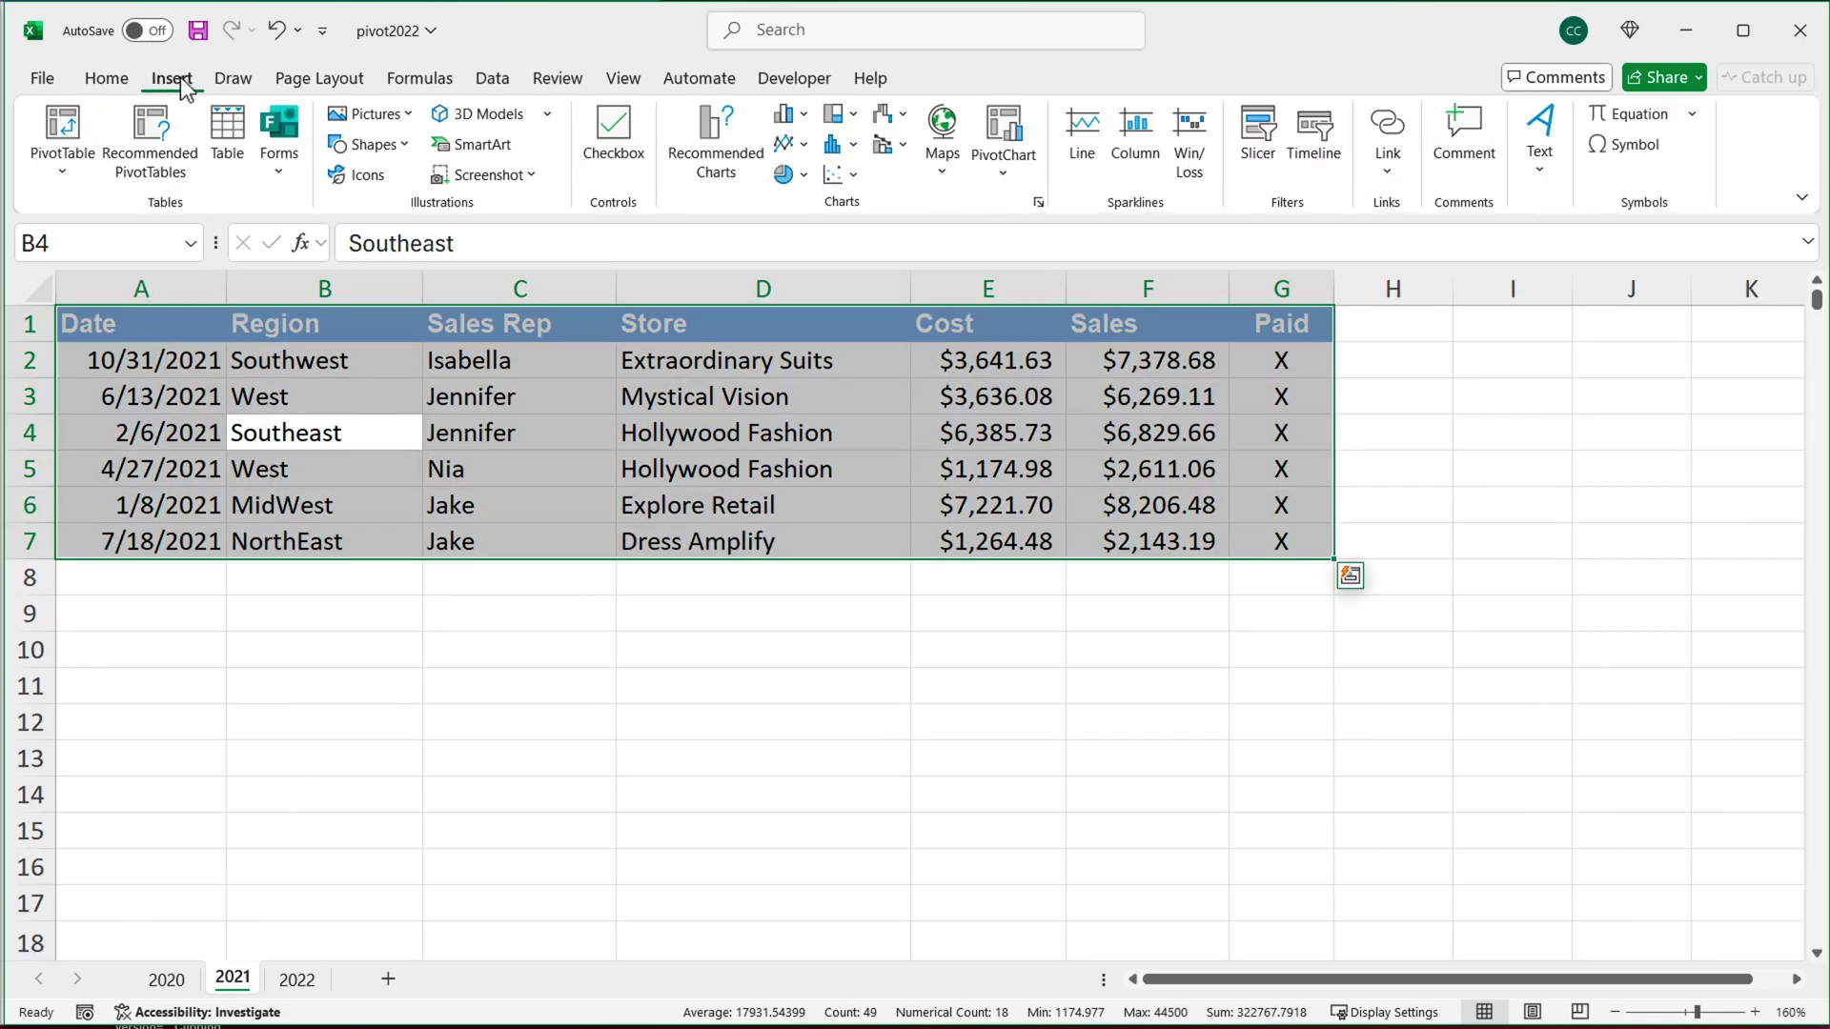
pyautogui.click(229, 135)
pyautogui.click(768, 680)
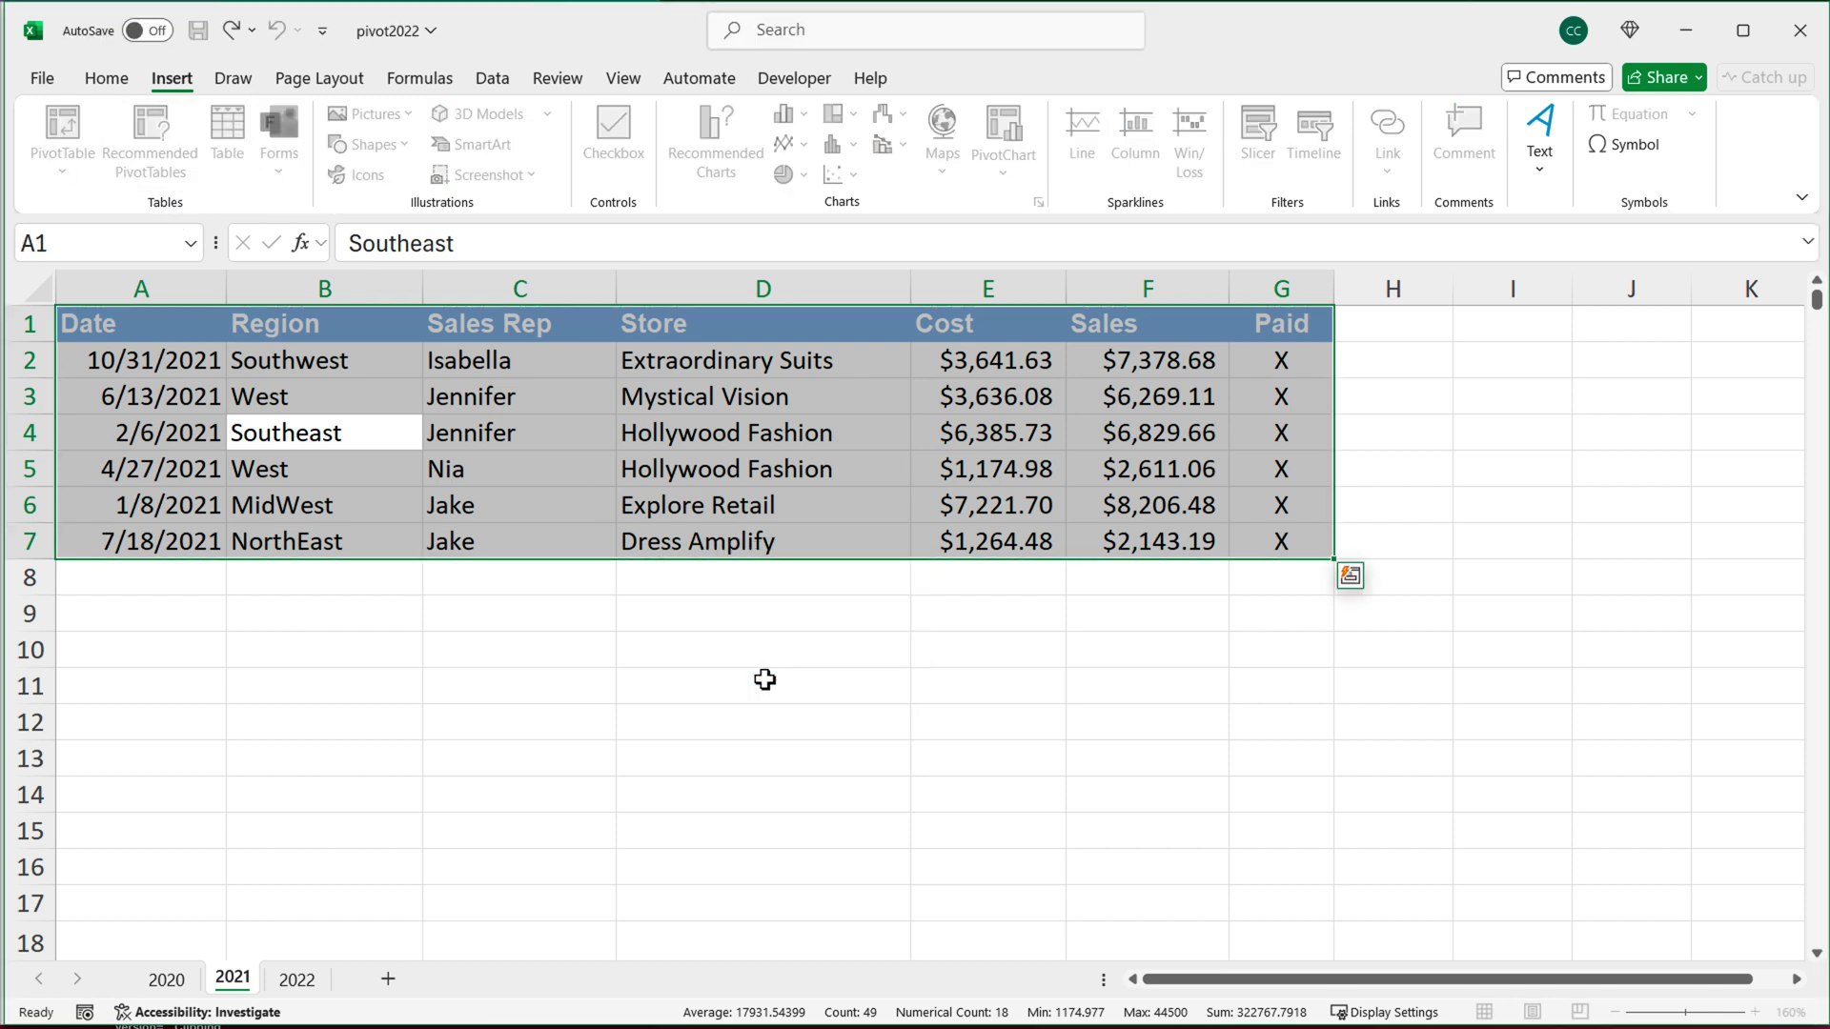
# - Name the 2021 sheet's table Sales2021
pyautogui.click(121, 148)
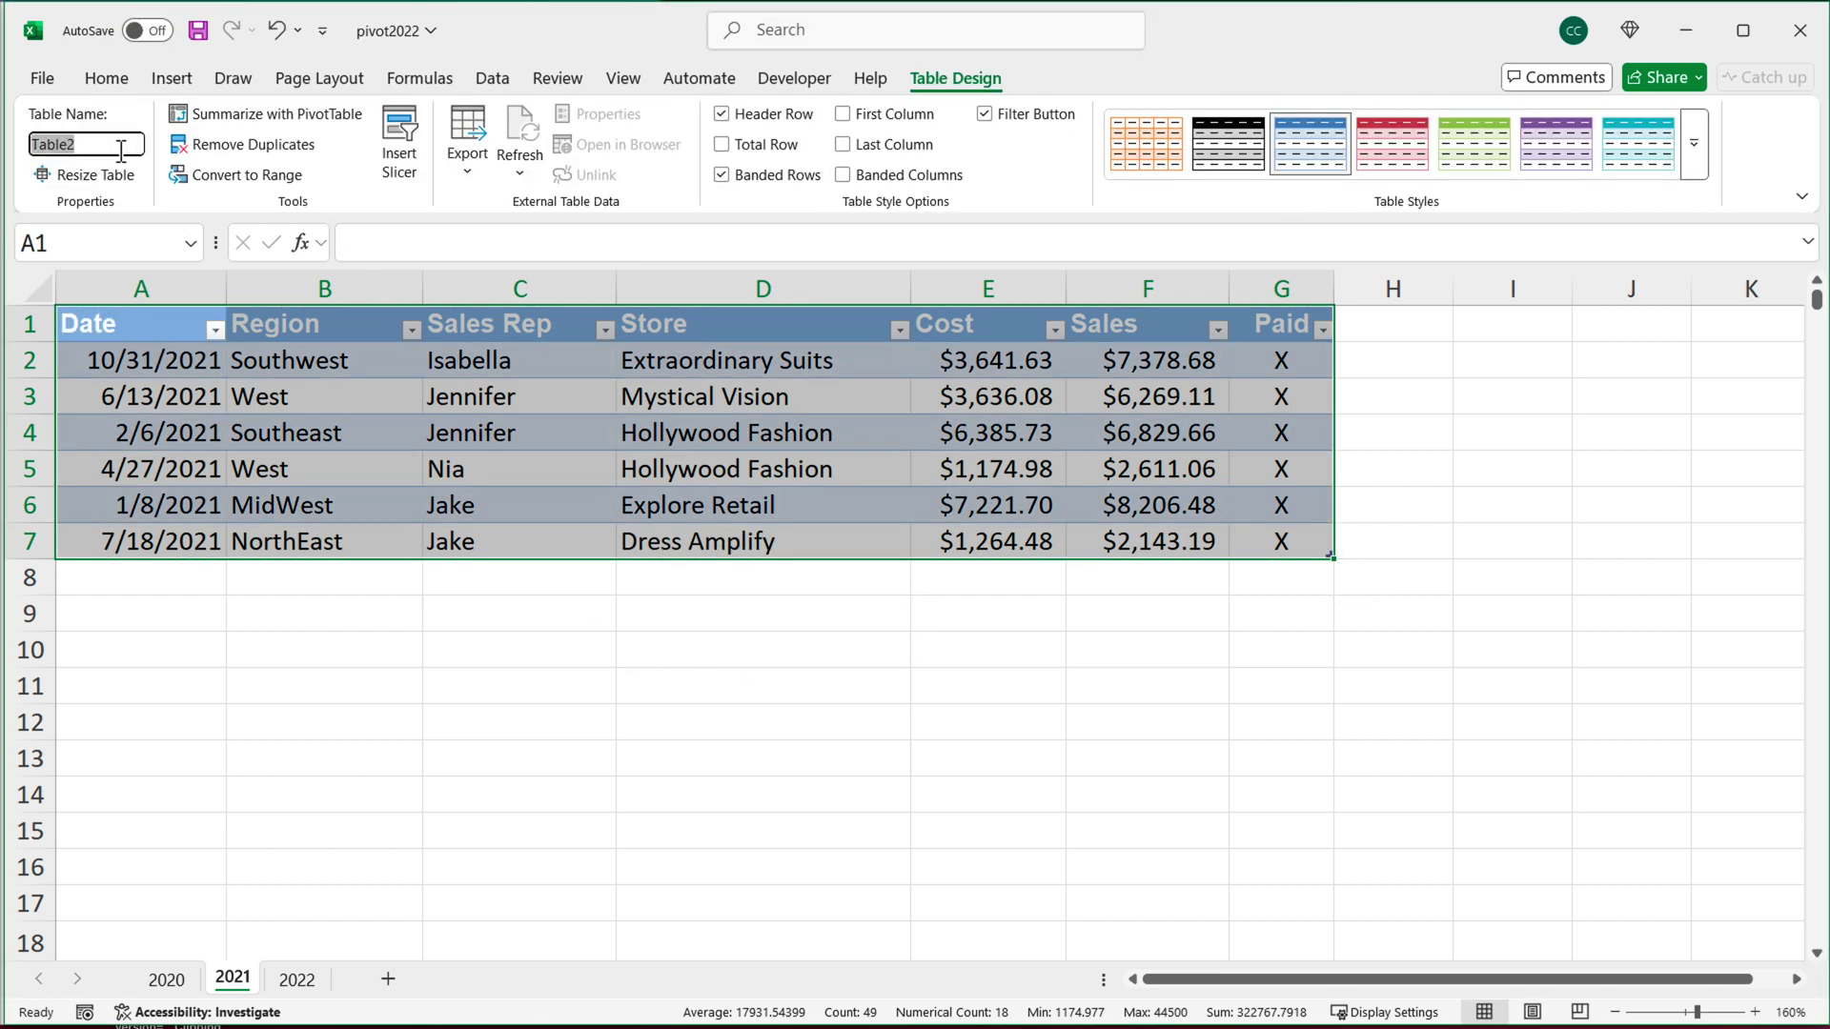
pyautogui.write('Sa')
pyautogui.press('Return')
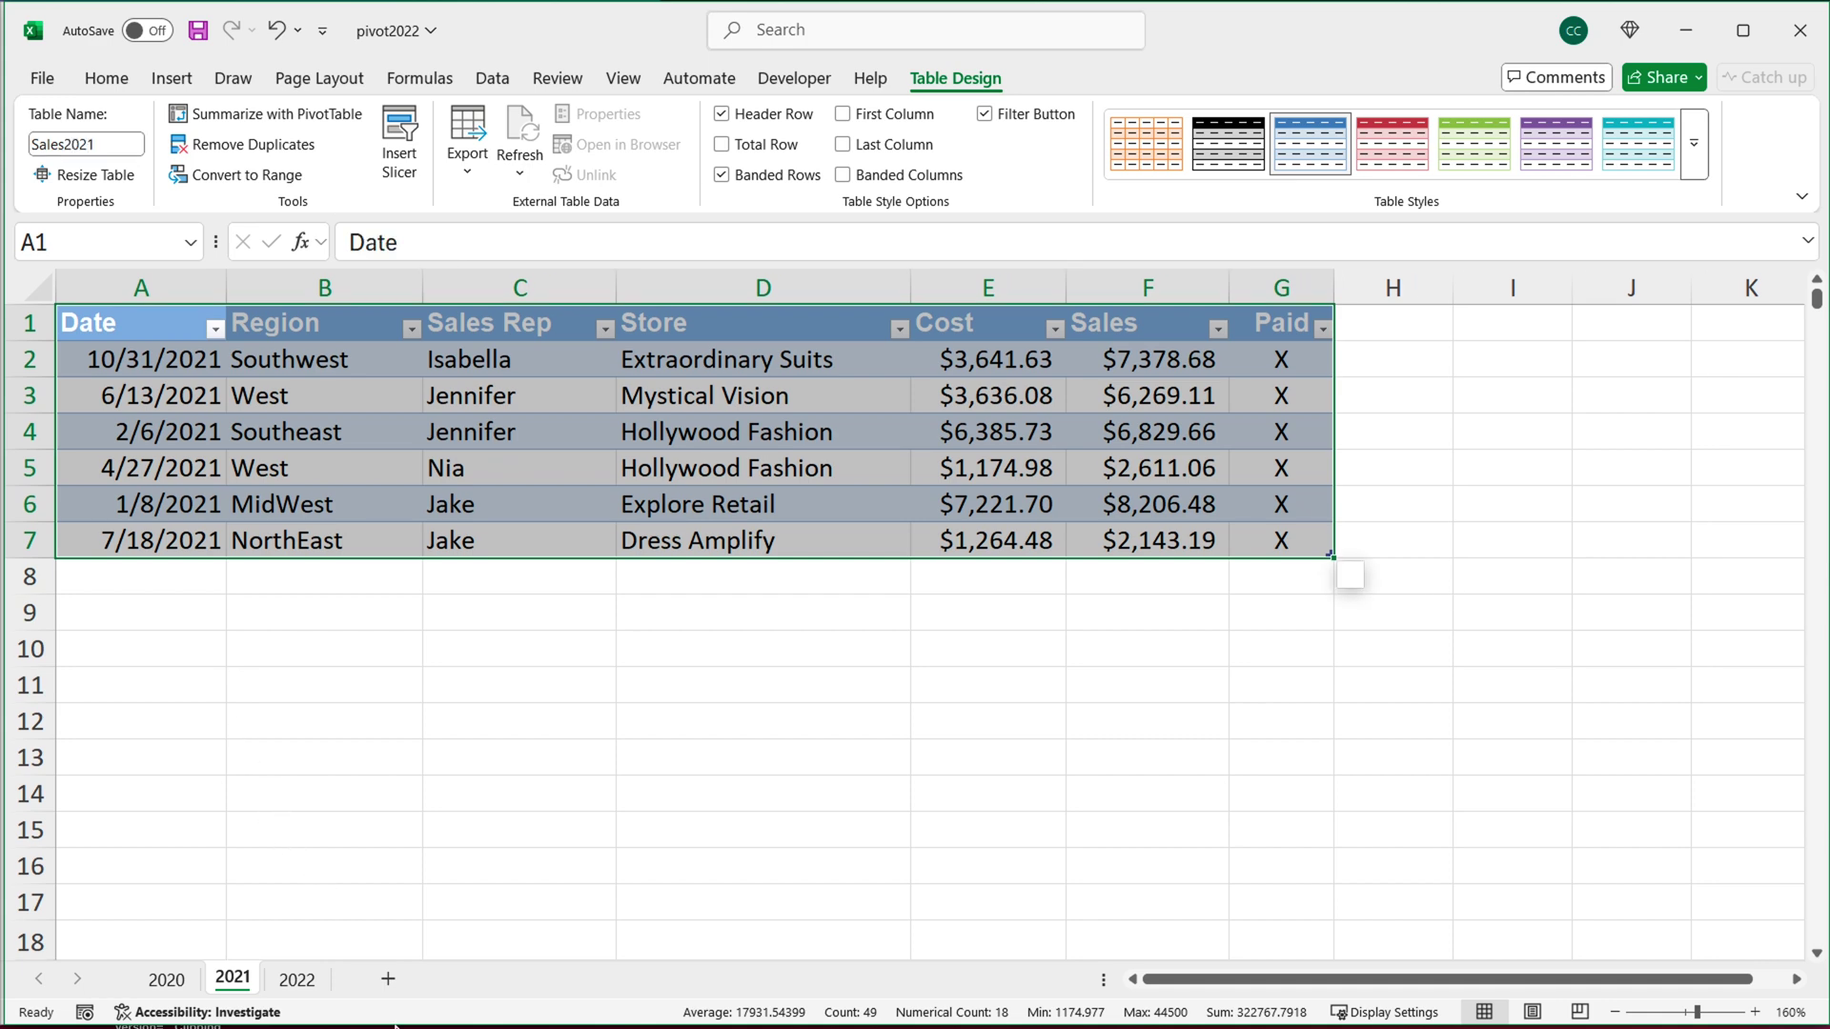
# - Convert the 2022 sheet's data range A1:H7 into a table with headers
pyautogui.click(296, 977)
pyautogui.click(245, 461)
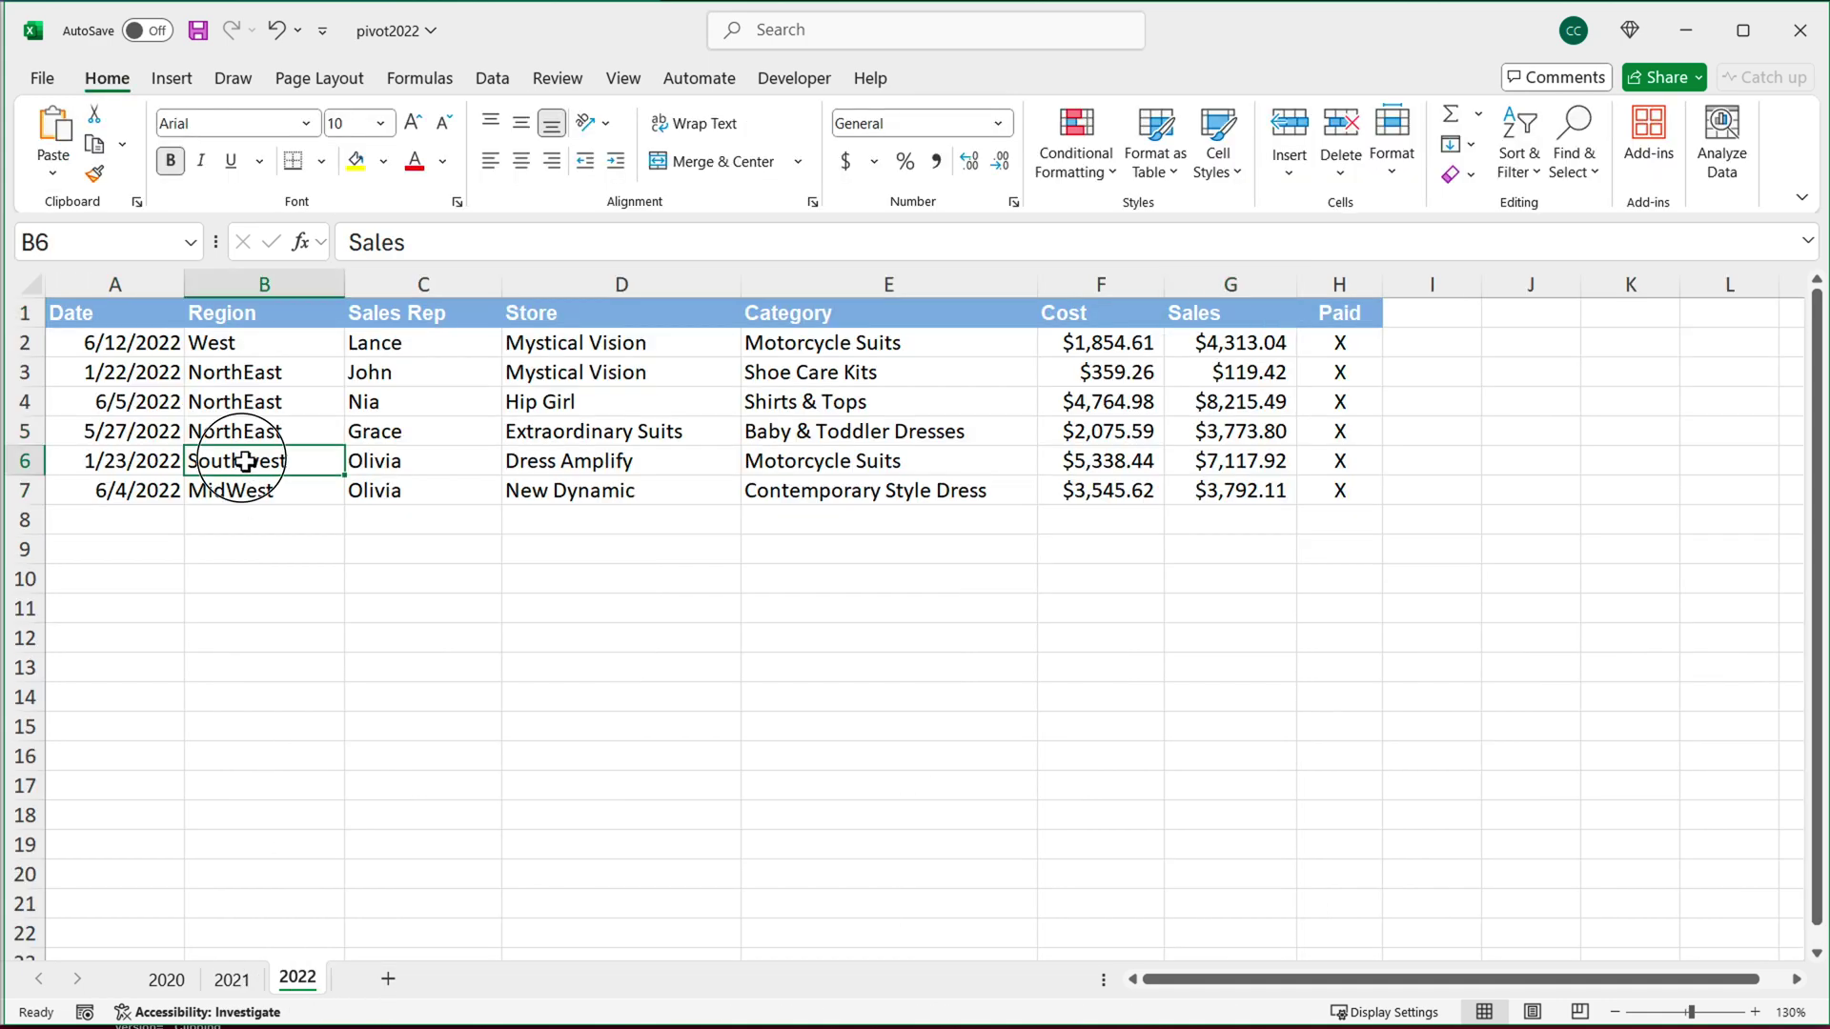
pyautogui.hotkey('ctrl', 'a')
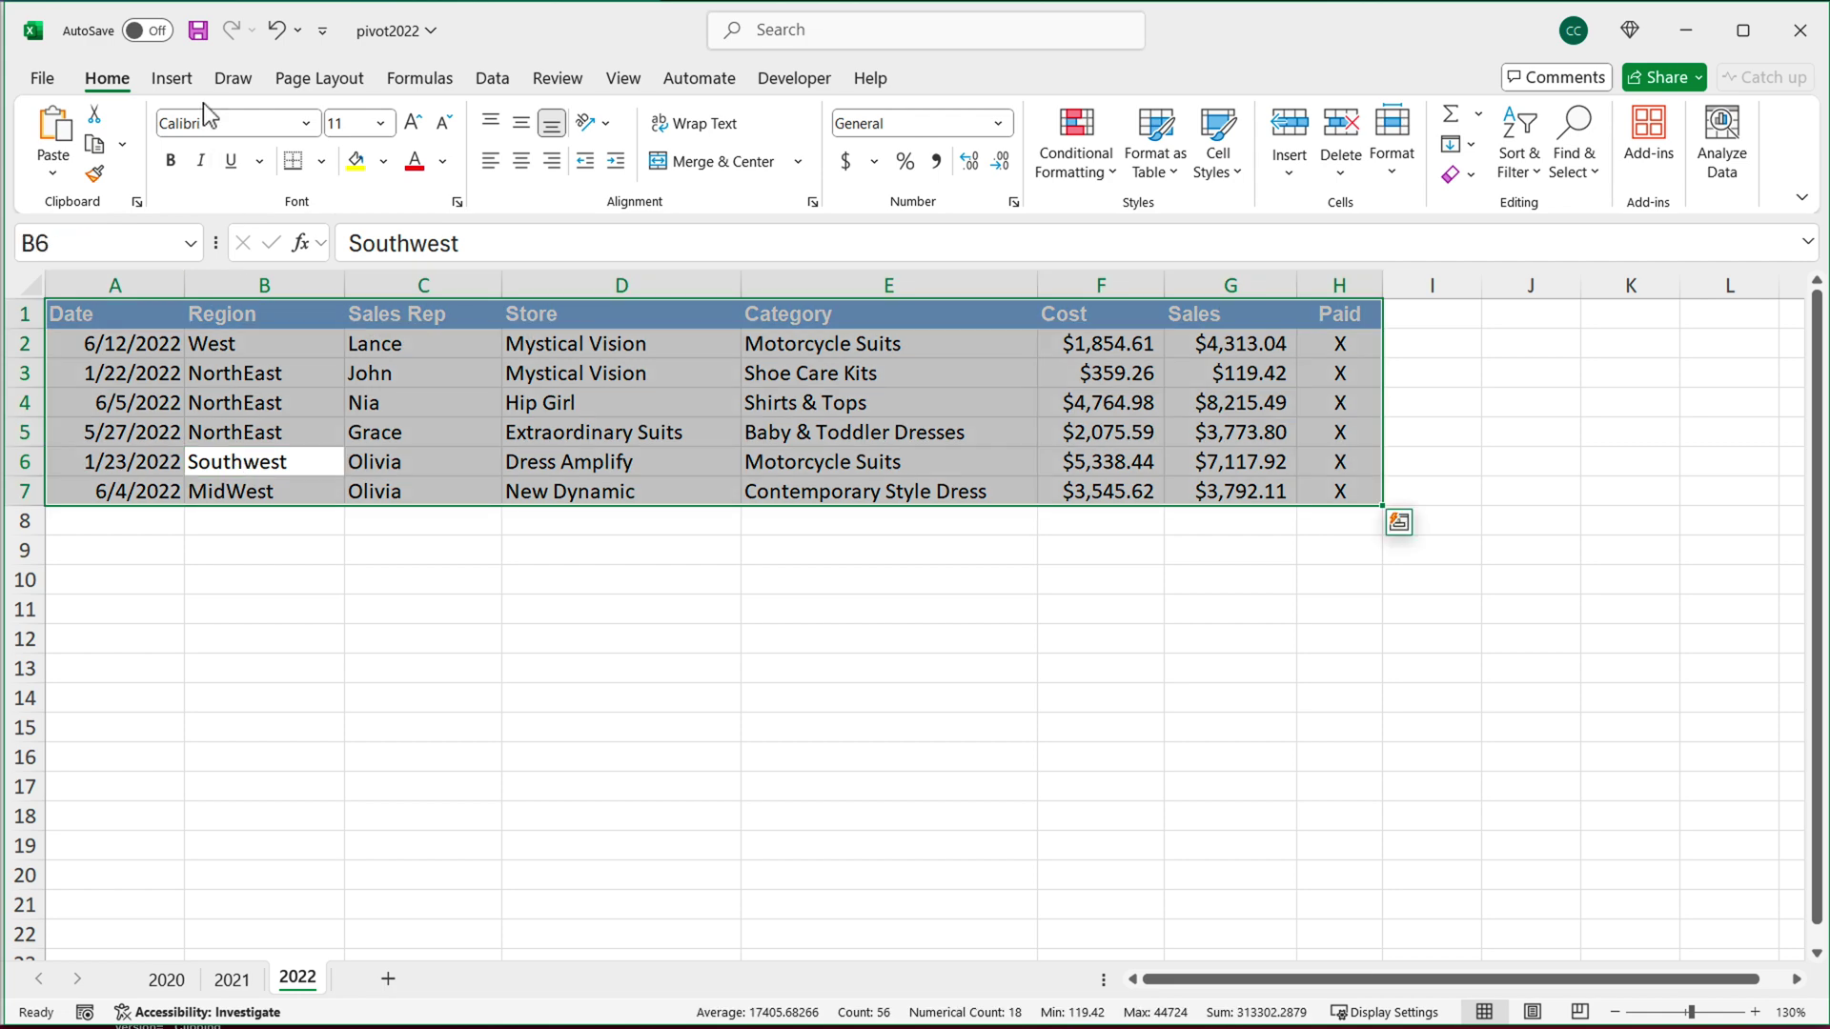
pyautogui.click(177, 78)
pyautogui.click(217, 152)
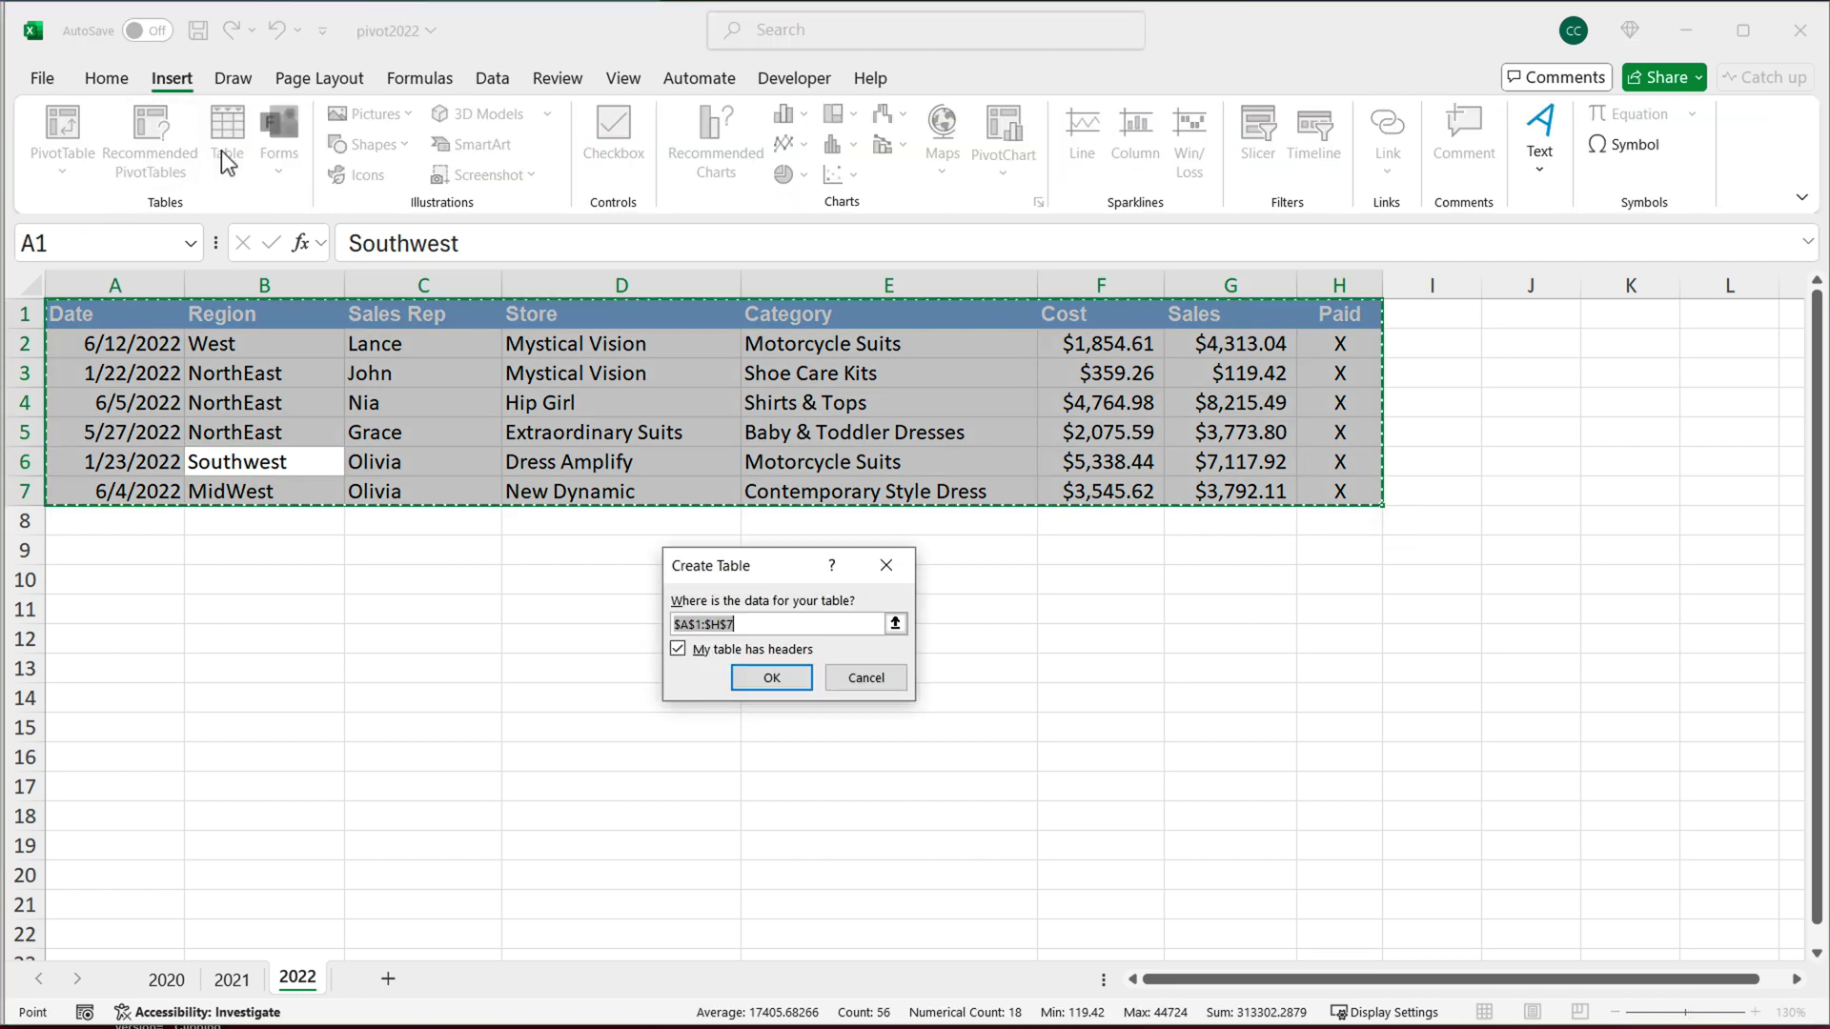
pyautogui.click(768, 678)
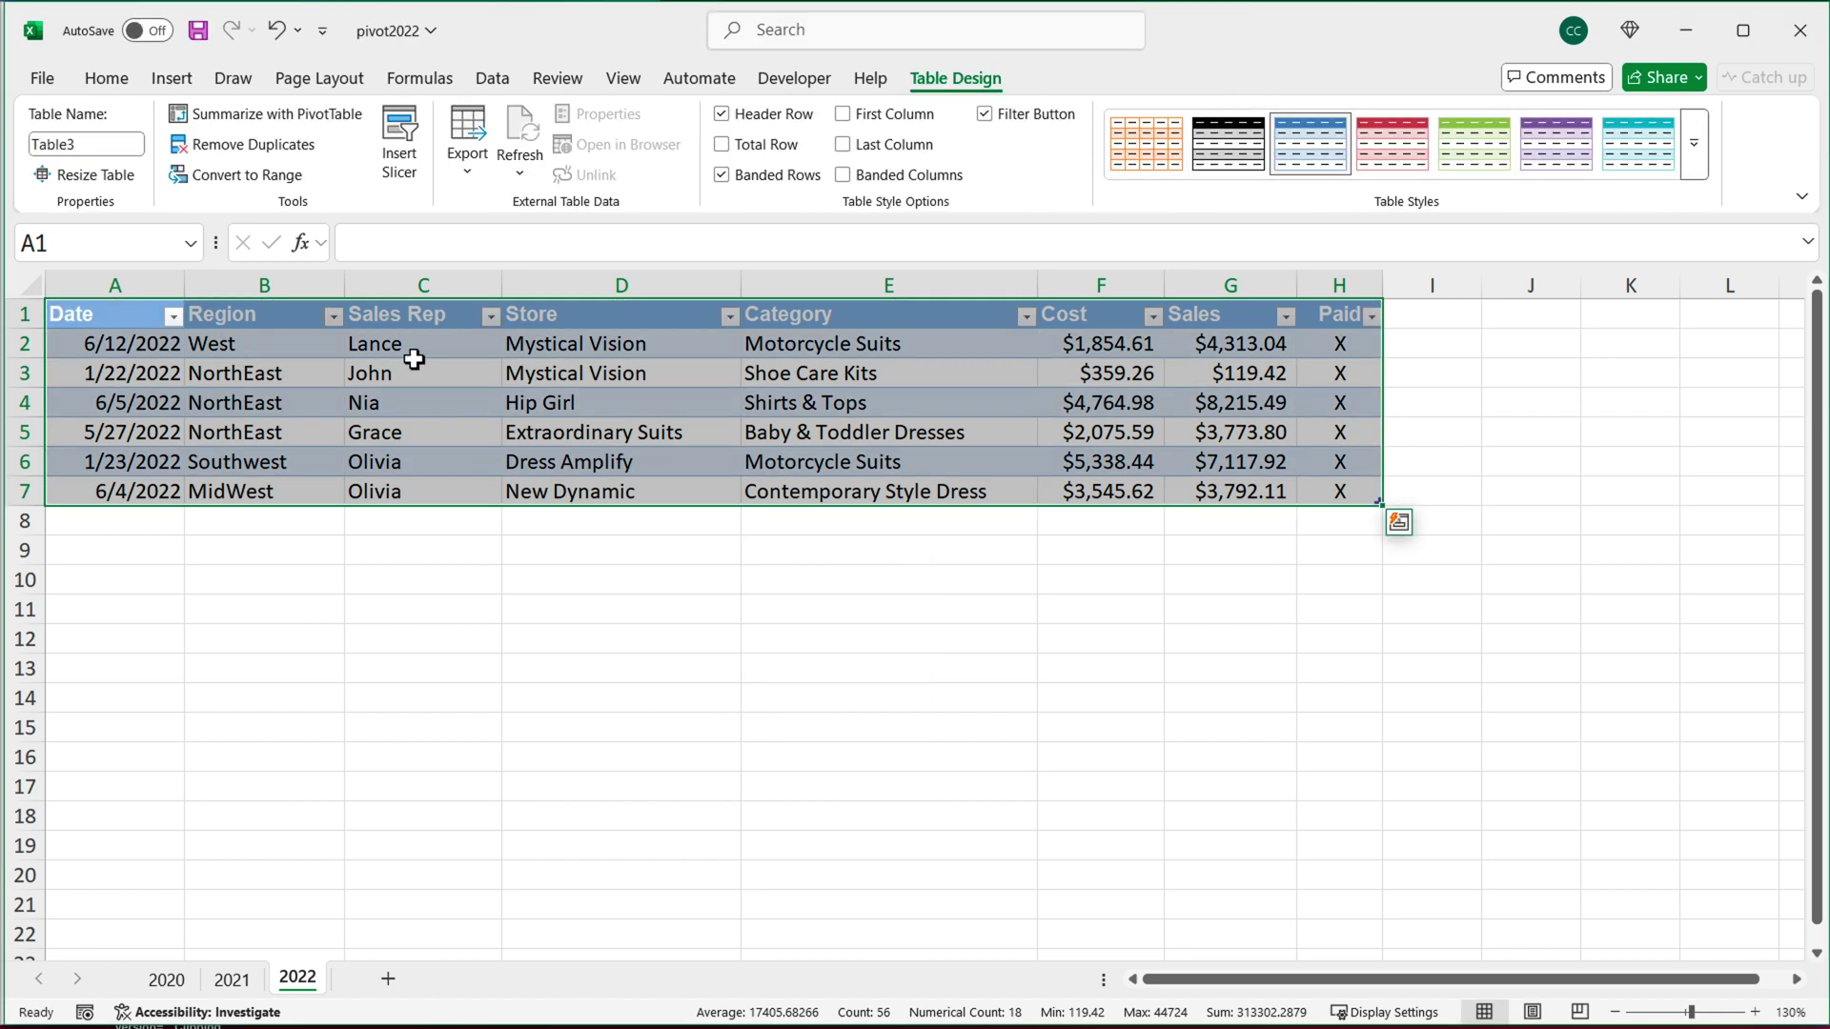
# - Name the 2022 sheet's table Sales2022
pyautogui.click(96, 145)
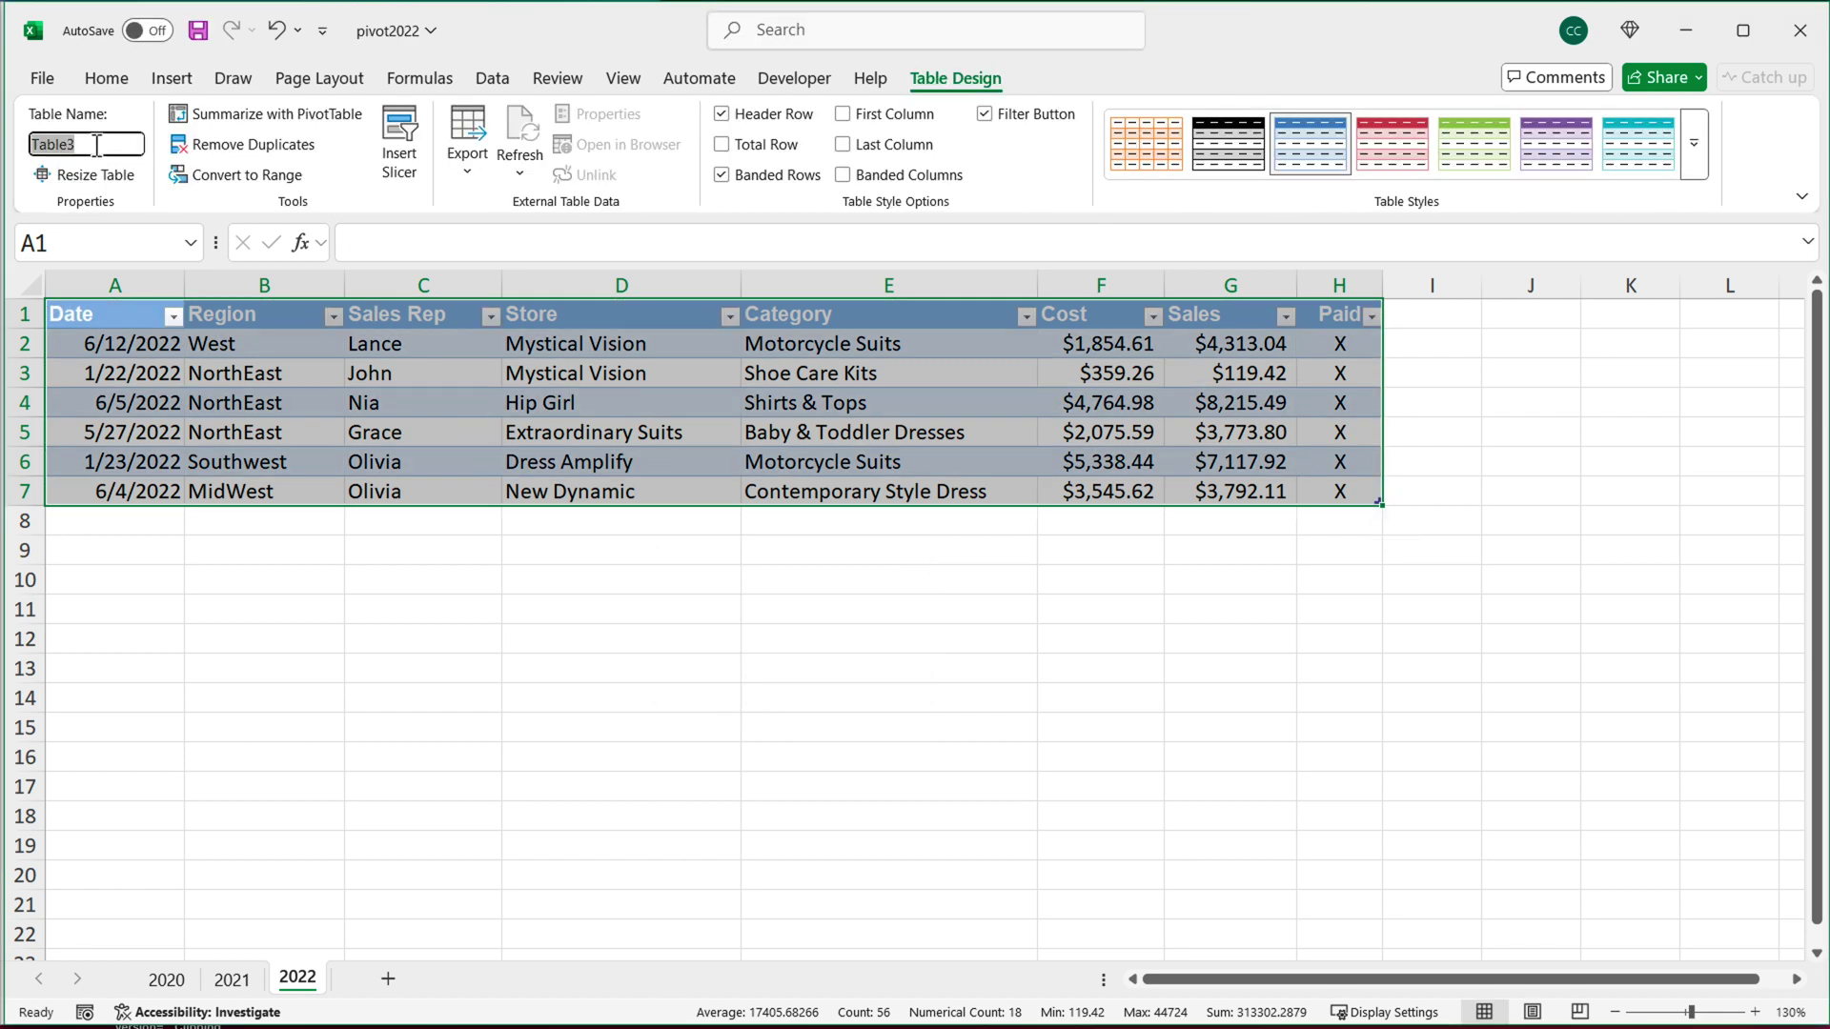
pyautogui.write('Sales2022')
pyautogui.press('Return')
pyautogui.click(267, 398)
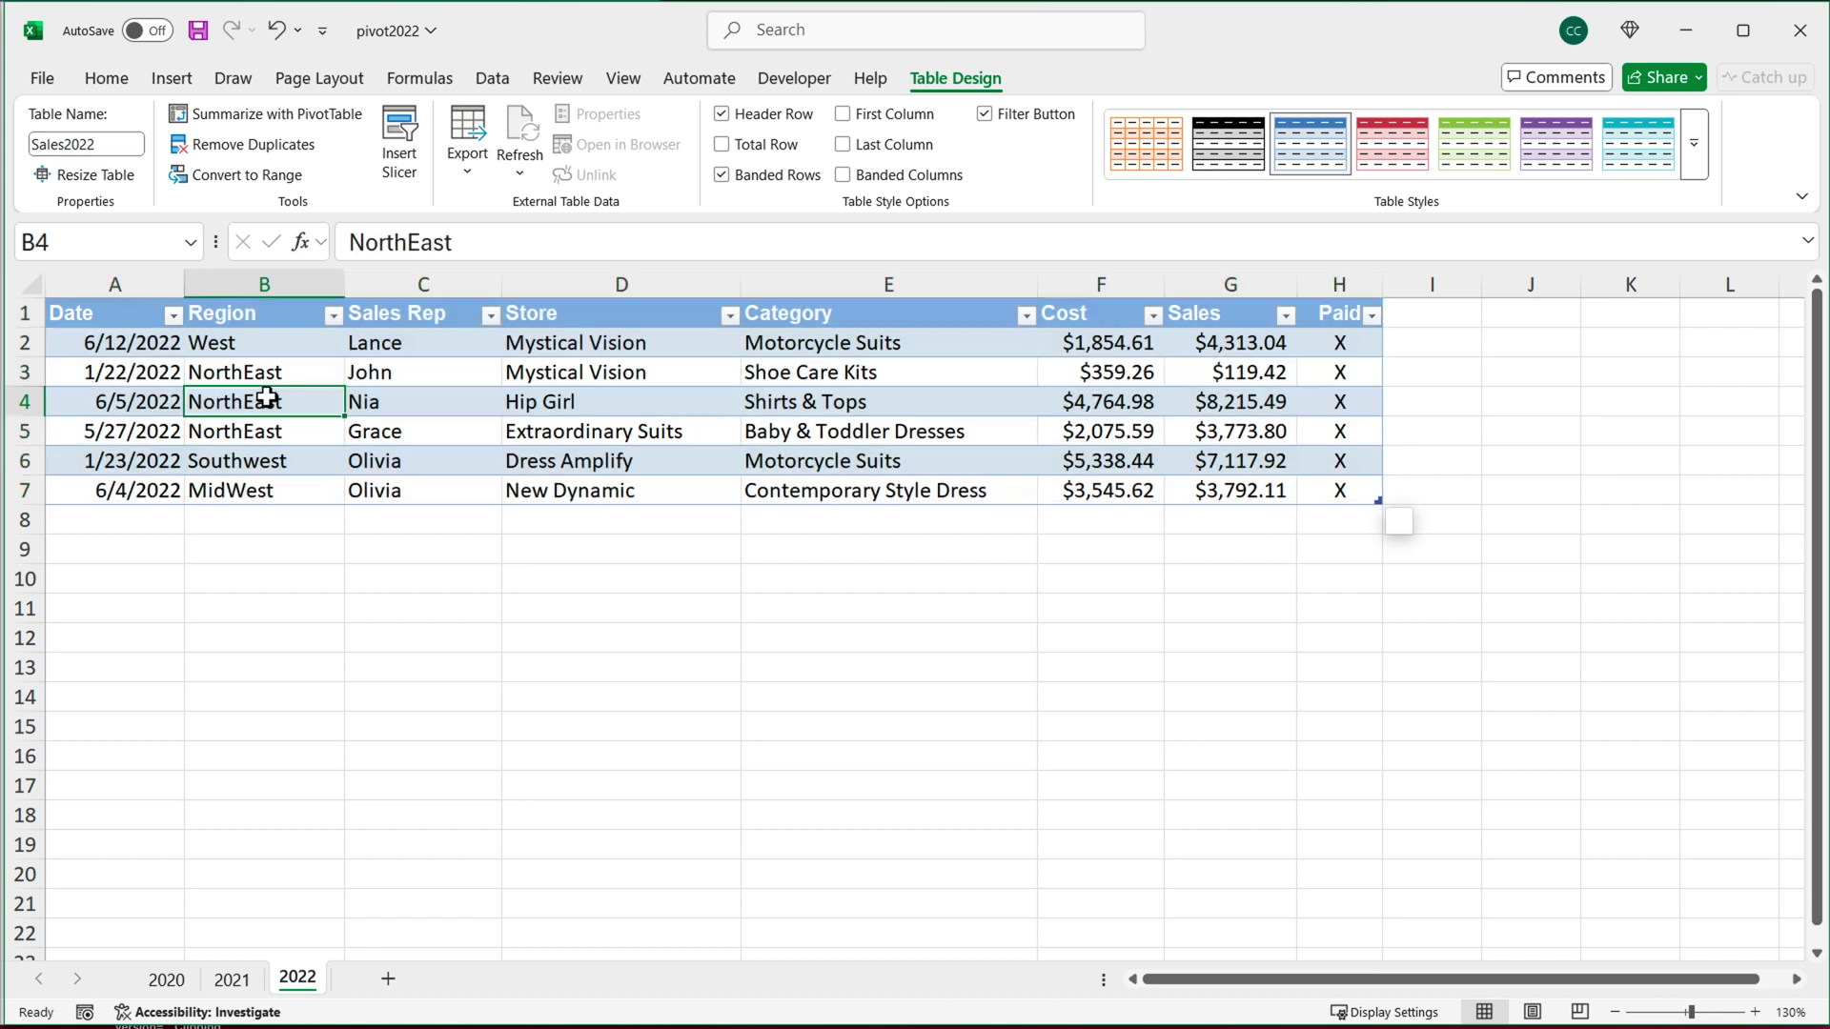
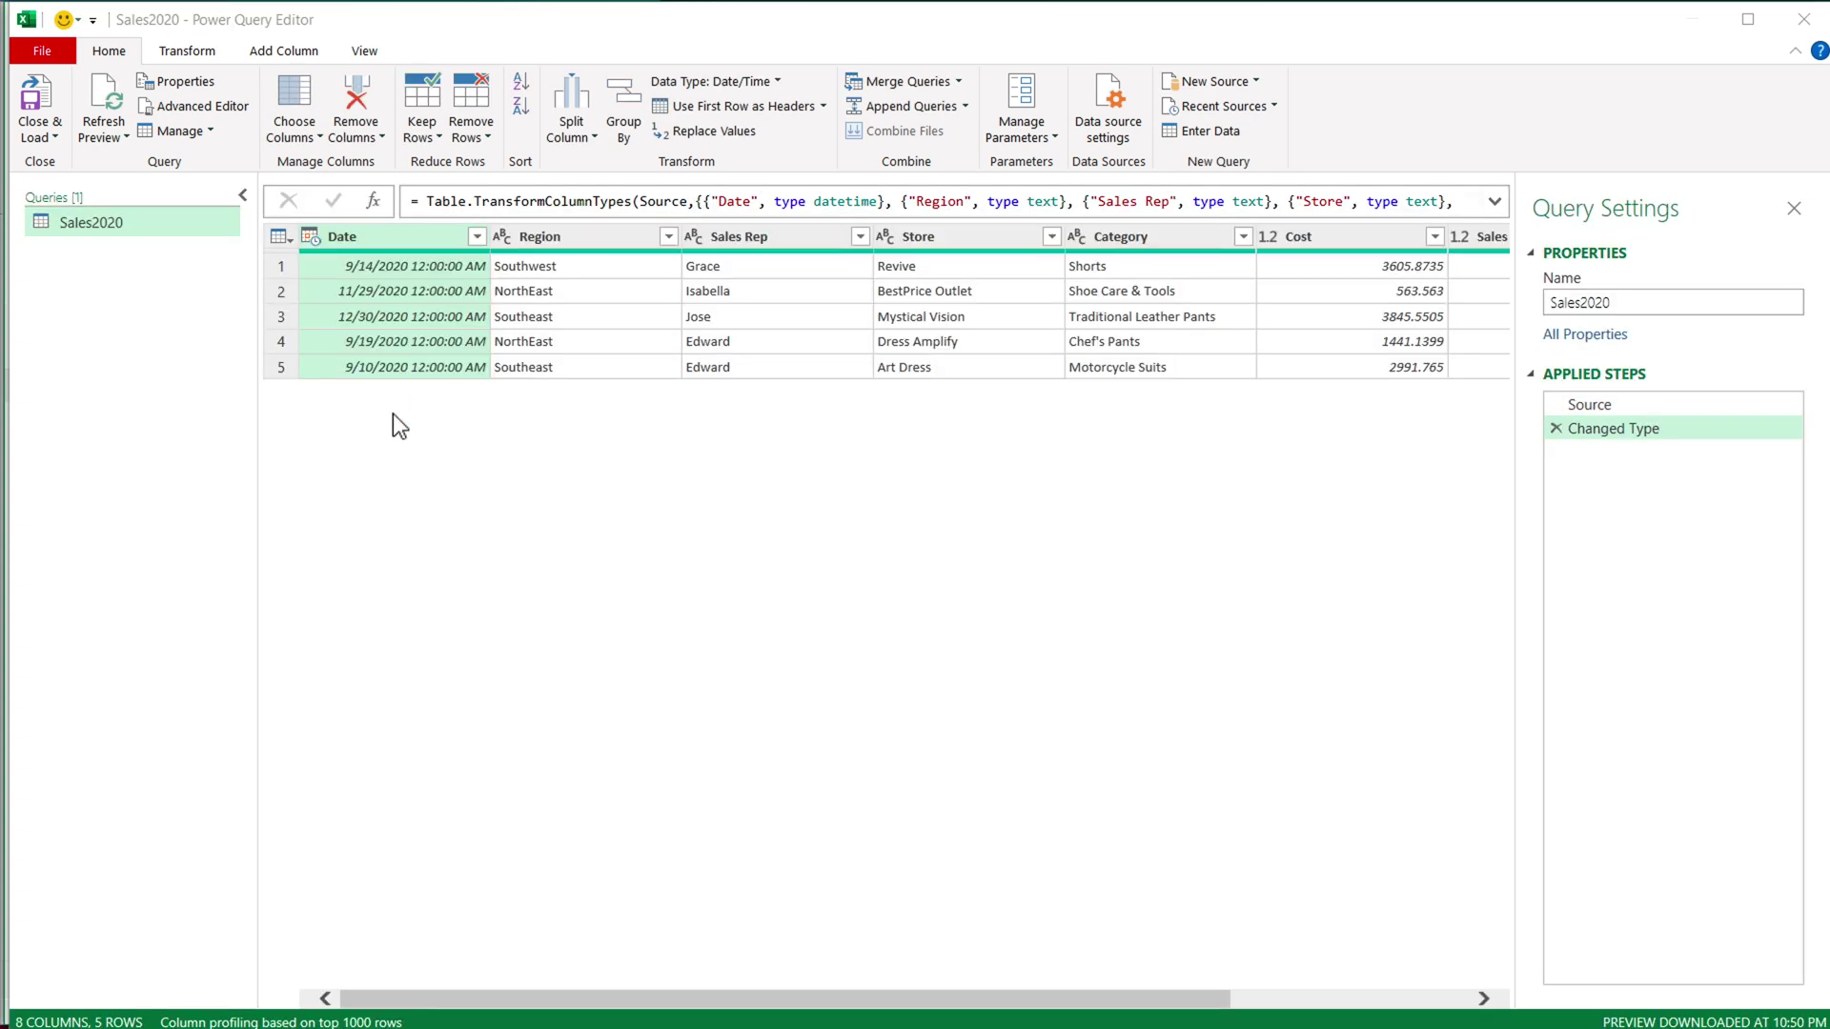
# - Load the Sales2020 query as a connection only and dismiss the web data tip
pyautogui.click(52, 143)
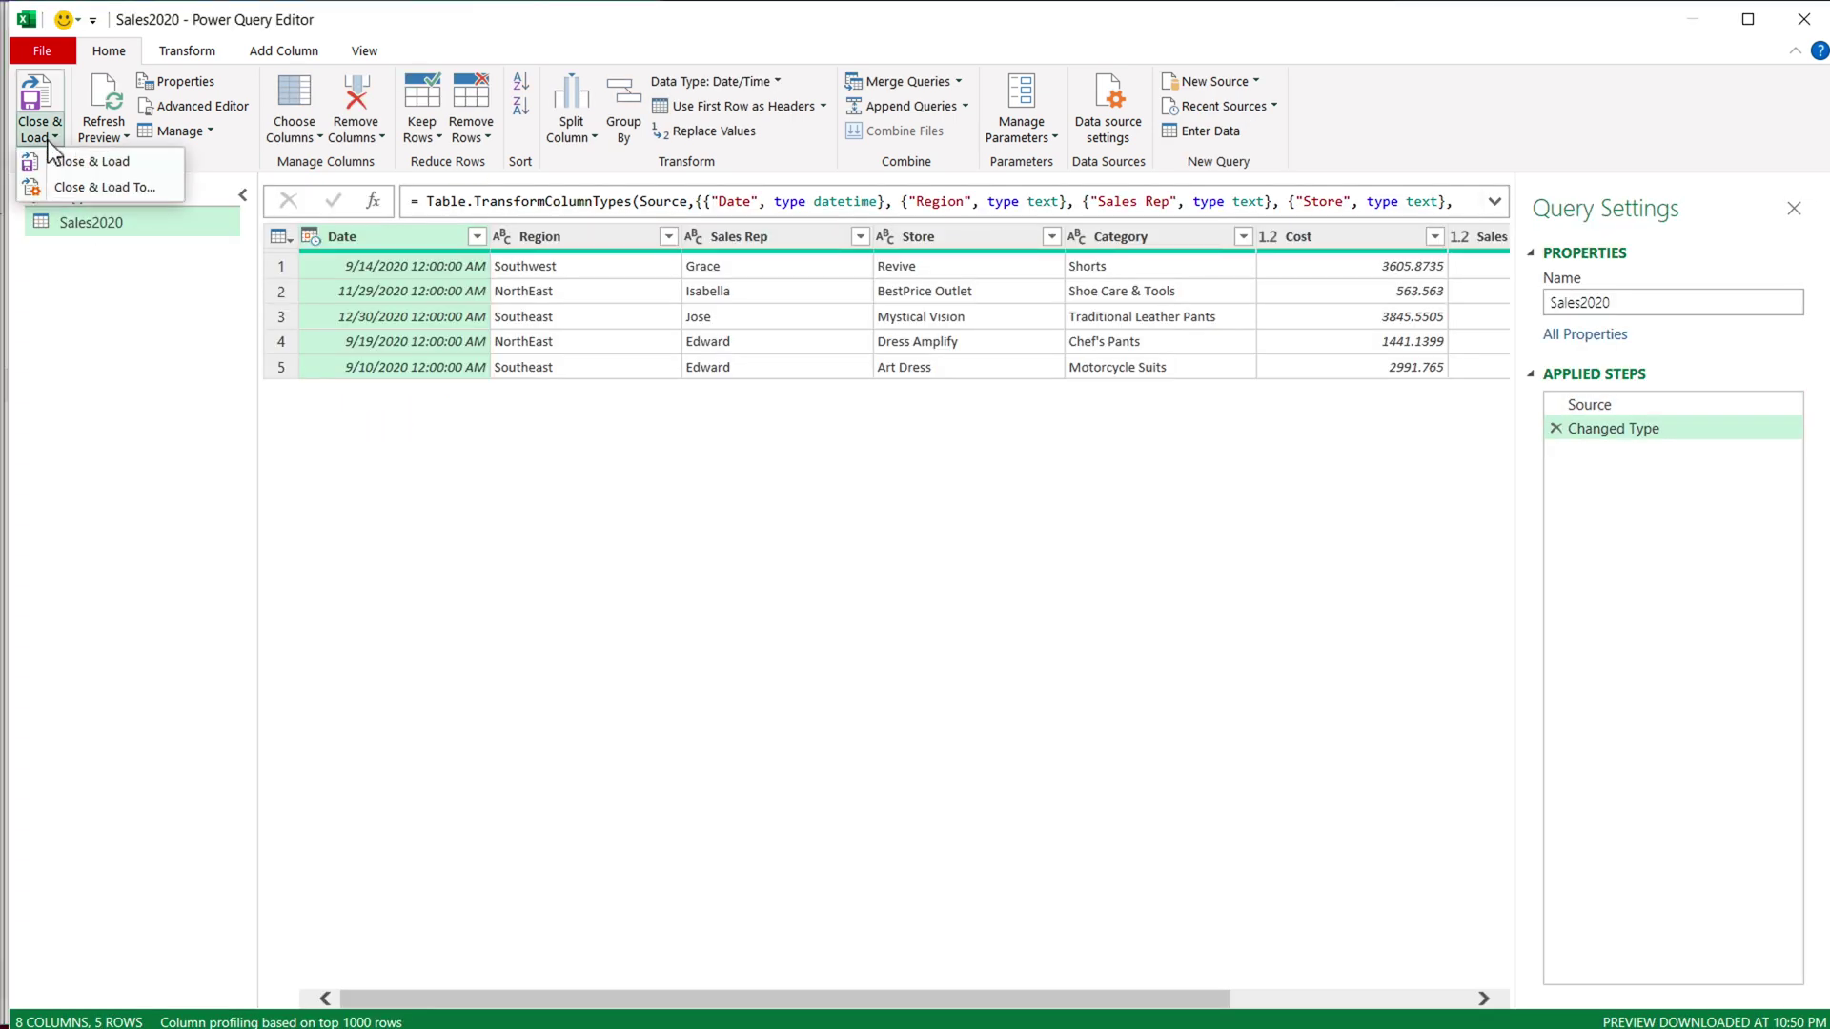
pyautogui.click(119, 188)
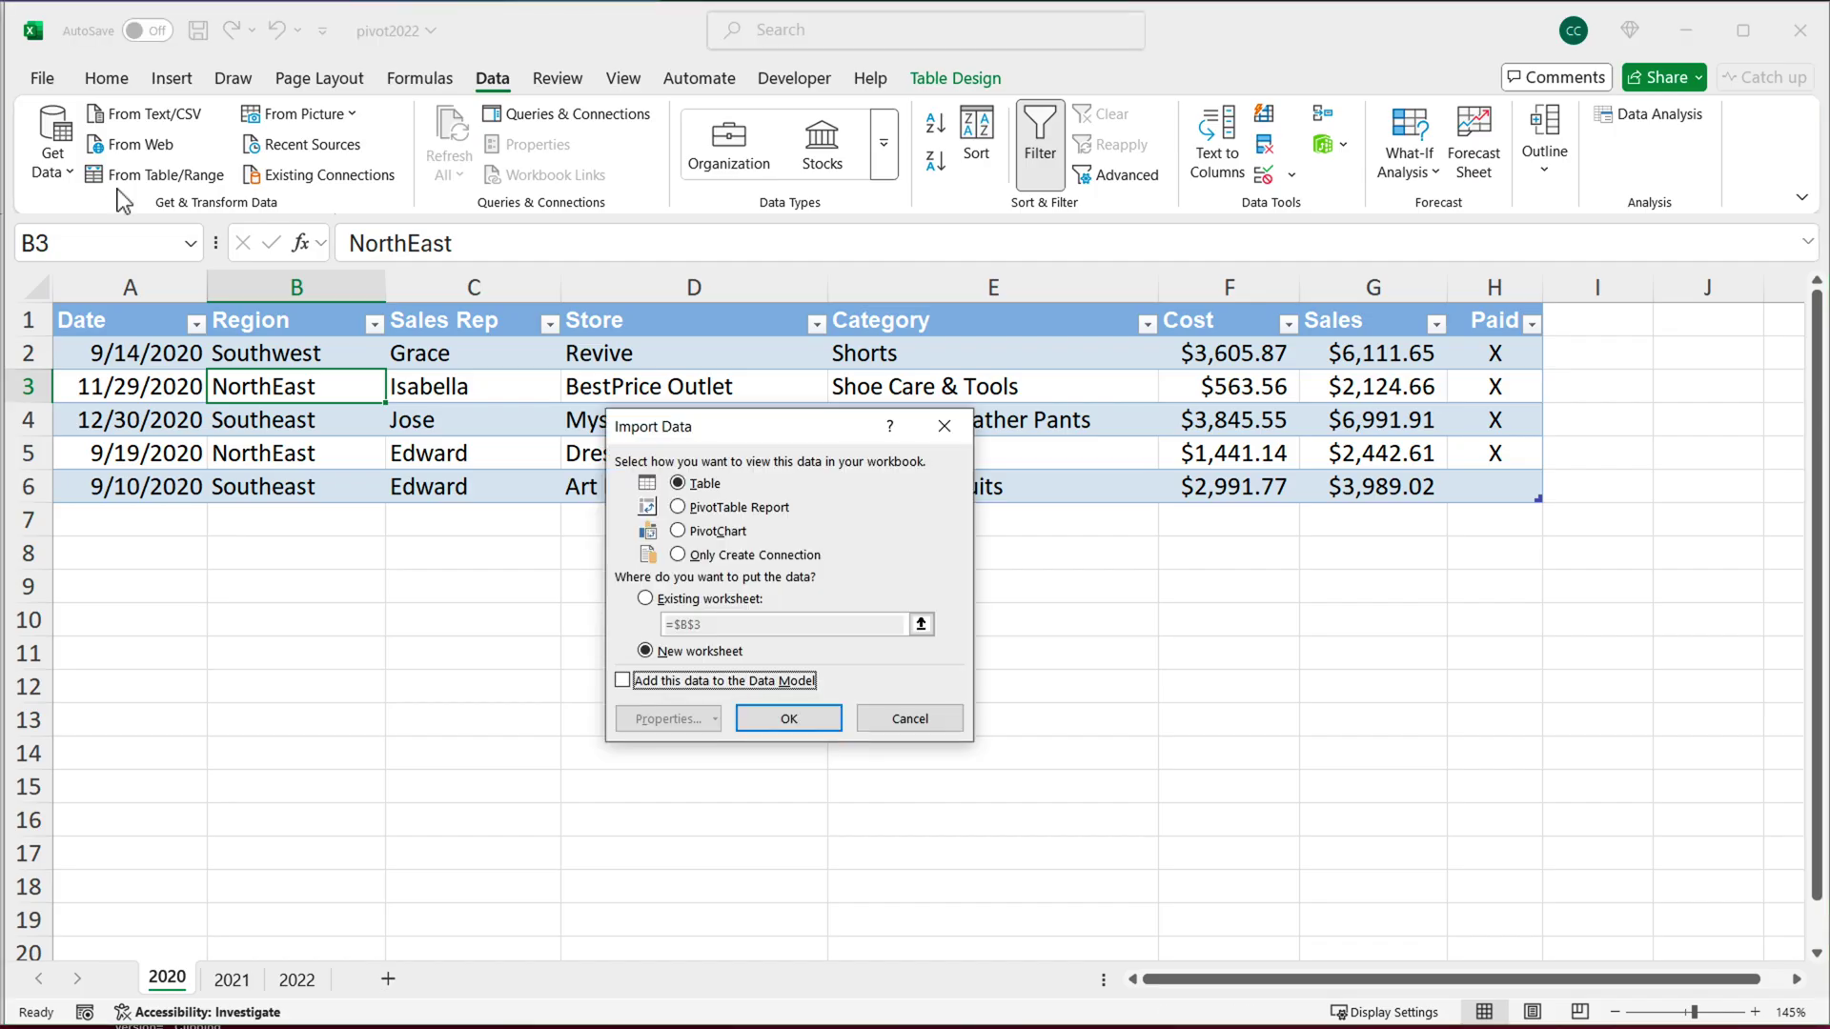
pyautogui.click(724, 556)
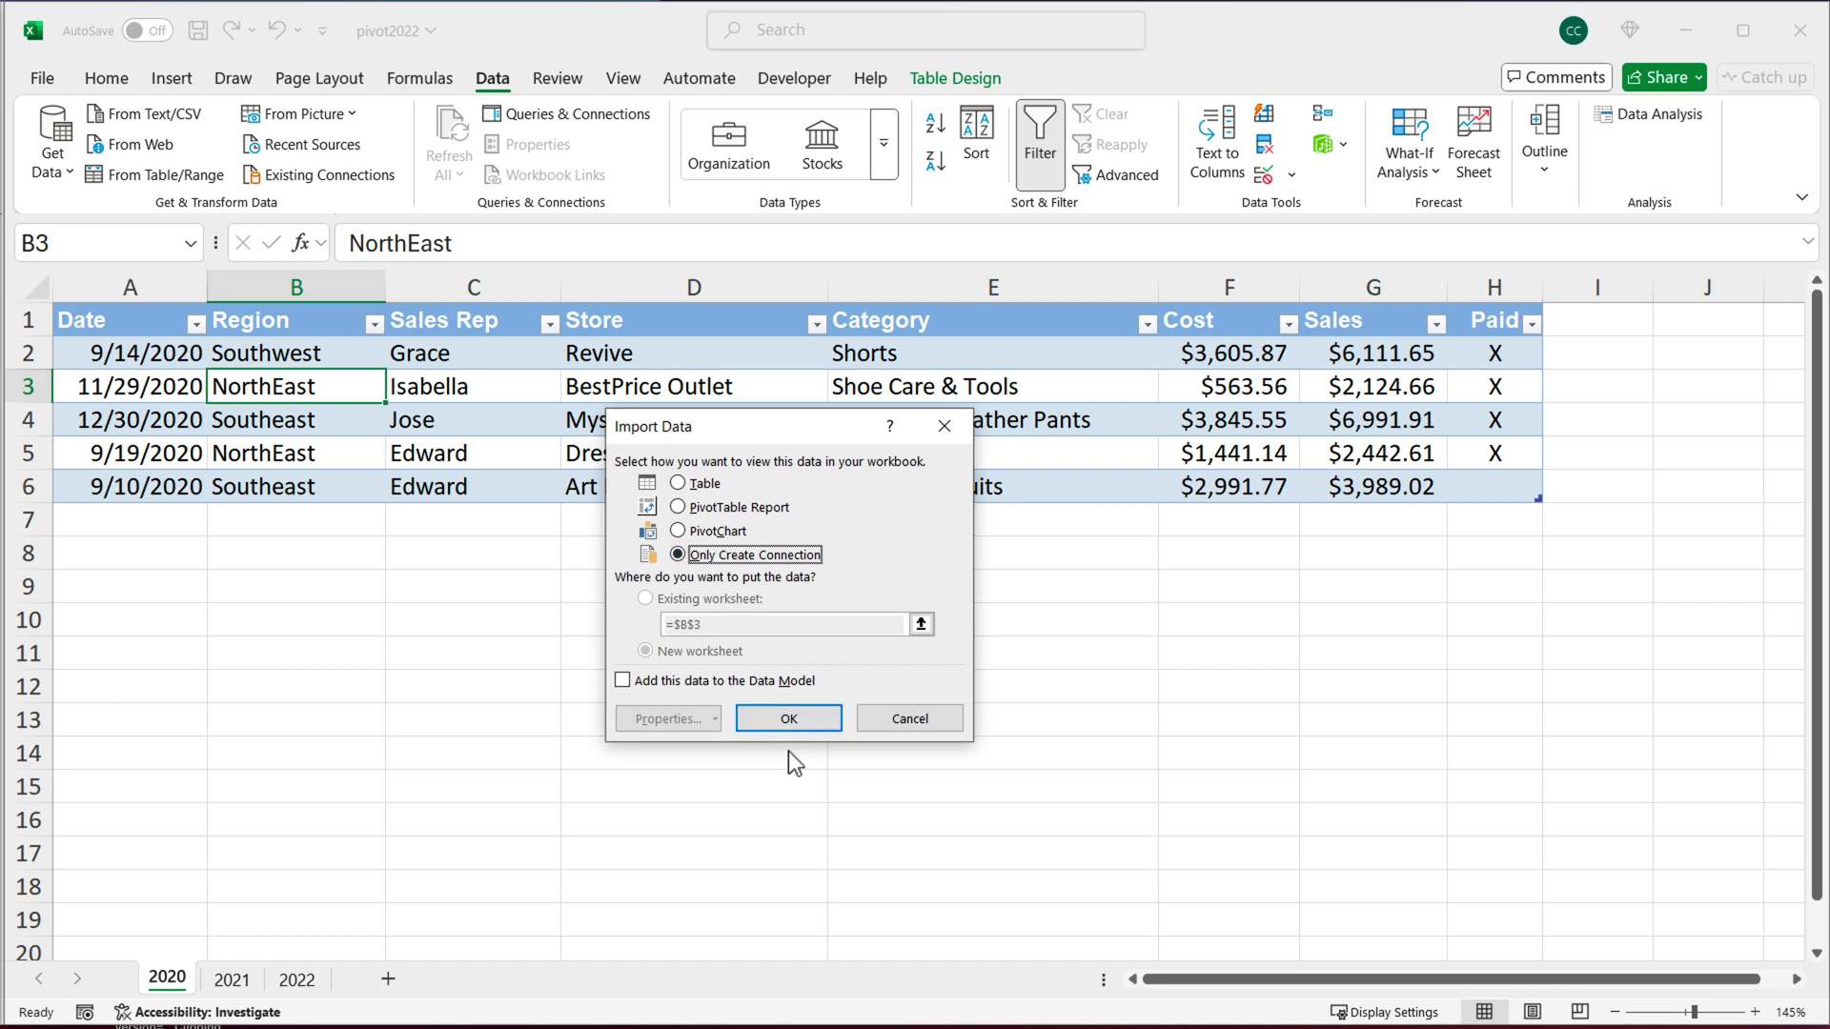
pyautogui.click(788, 721)
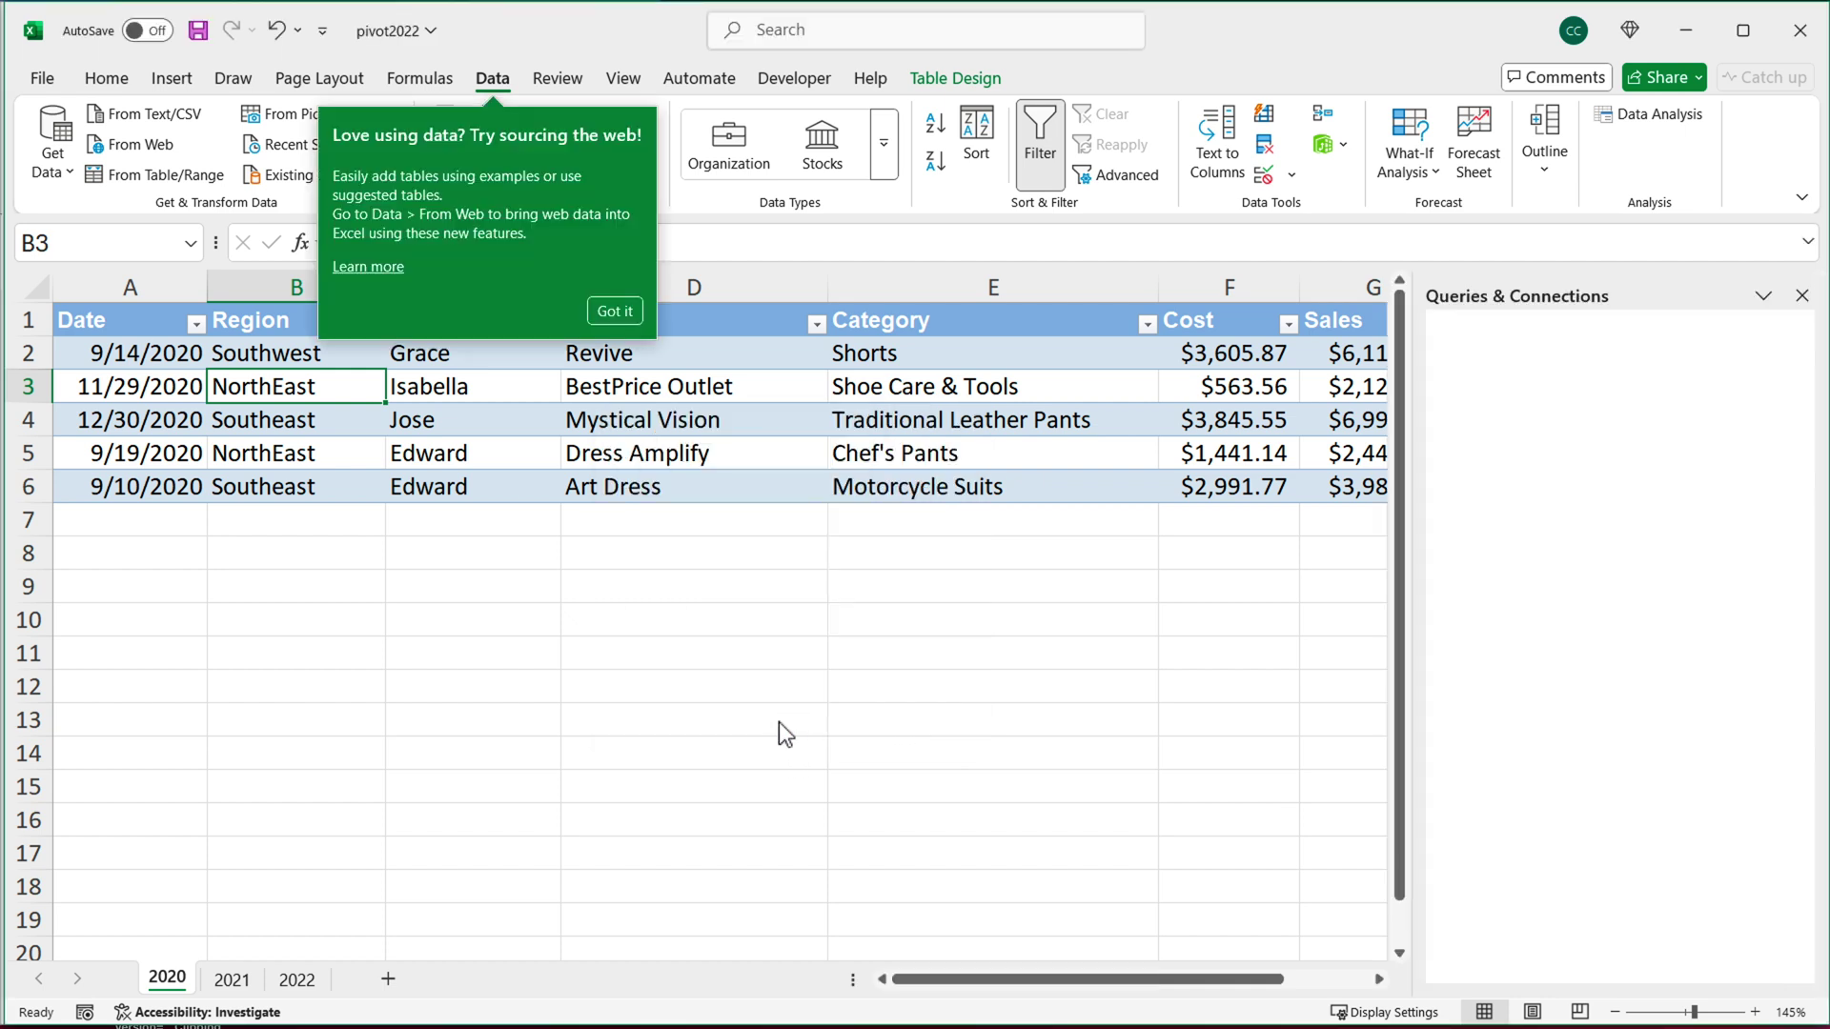
pyautogui.click(621, 312)
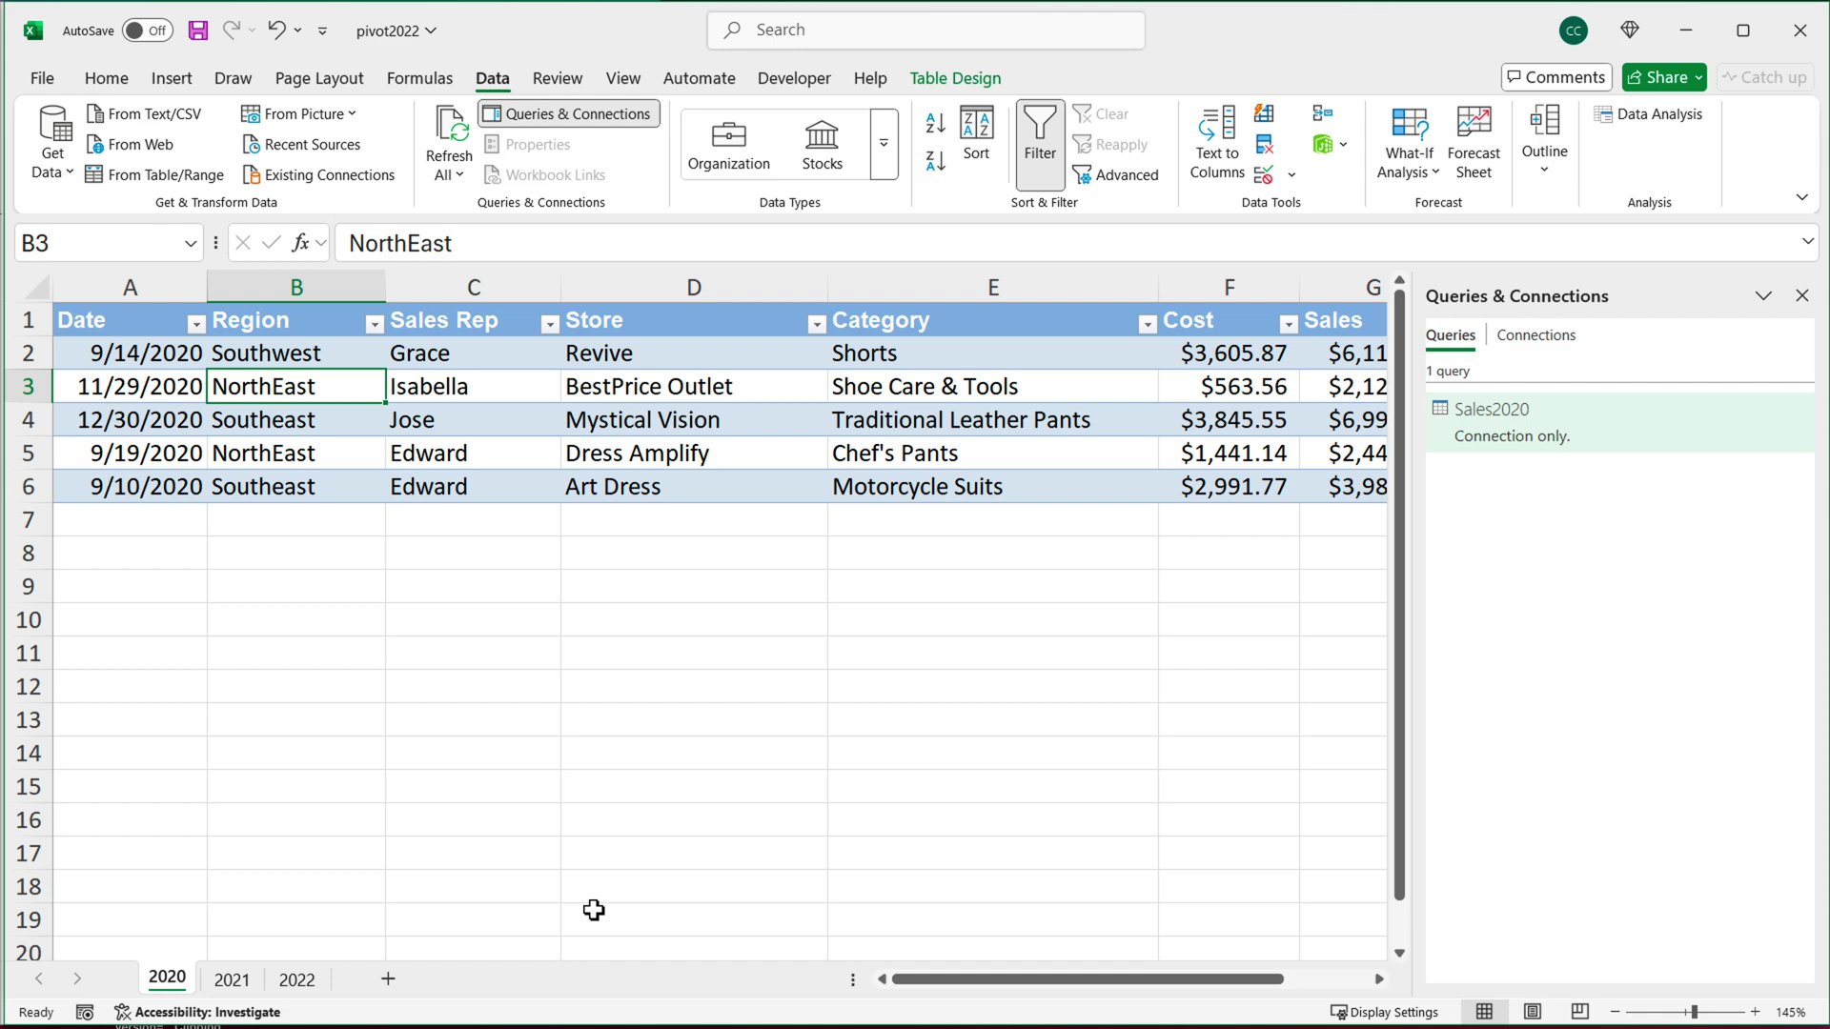
# - Create a query from the 2021 sheet's Sales2021 table and load it as a connection only
pyautogui.click(232, 981)
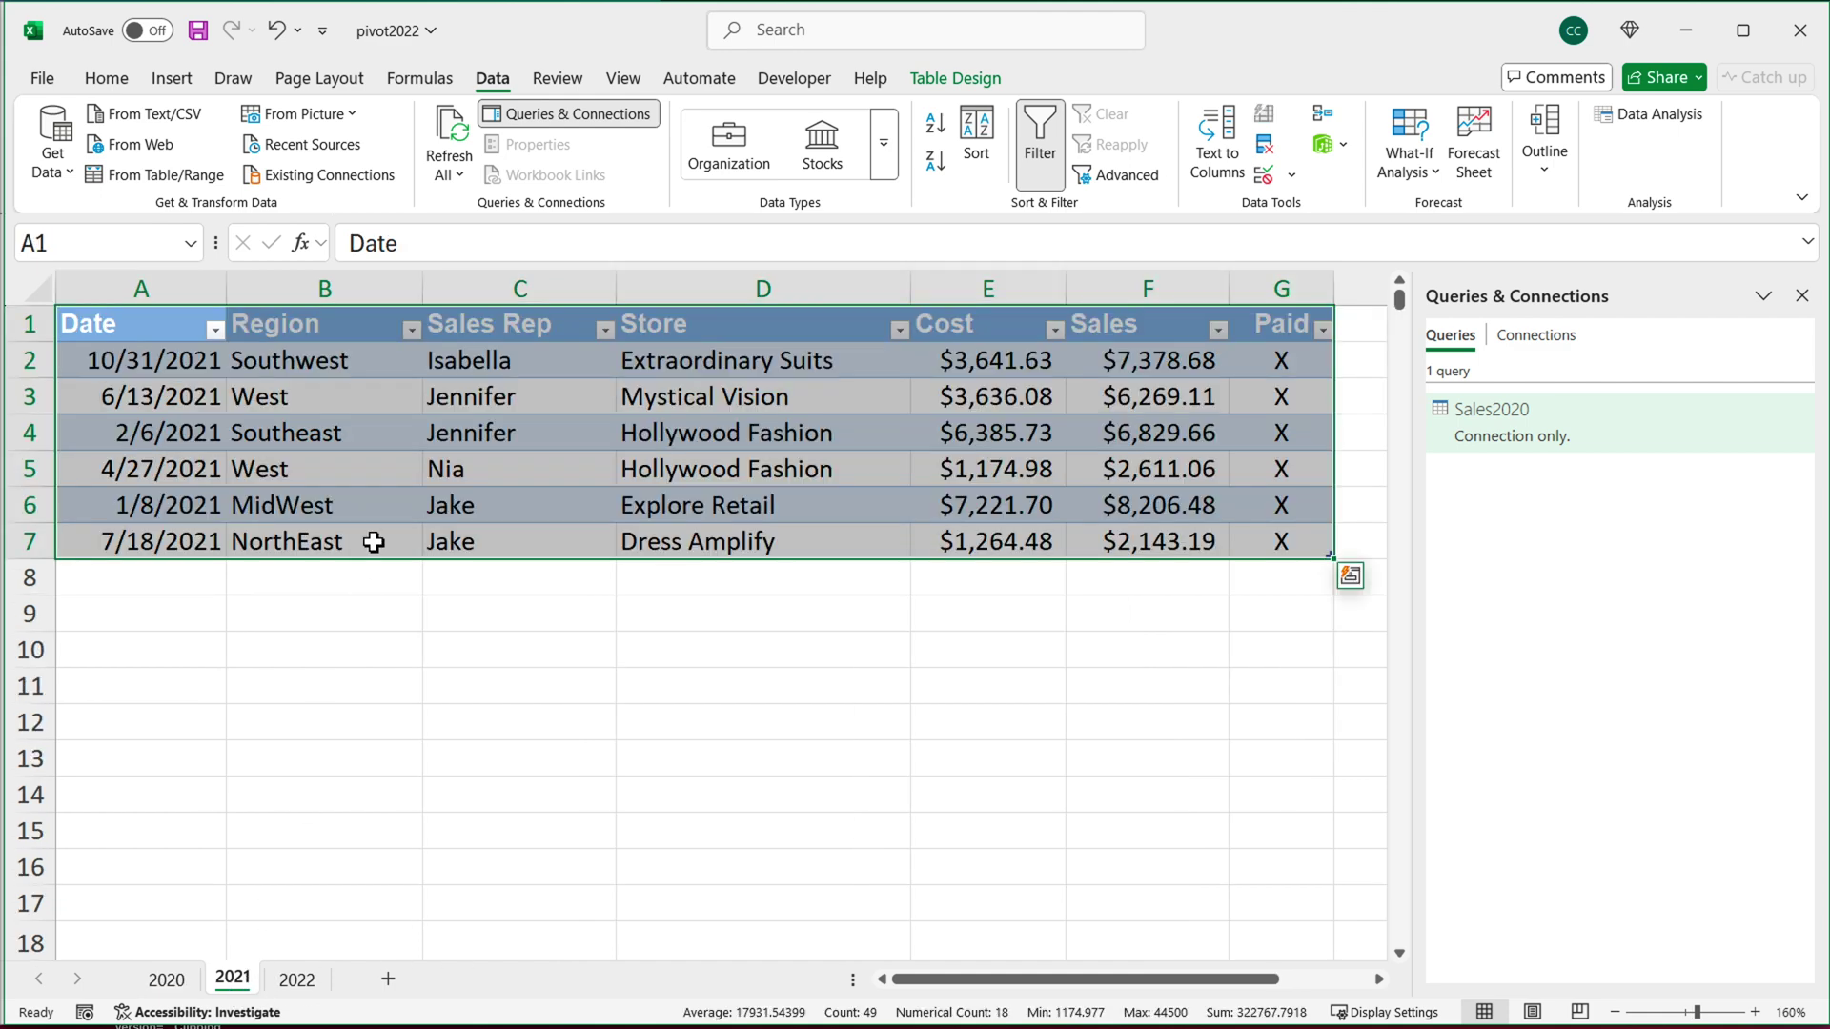
pyautogui.click(354, 439)
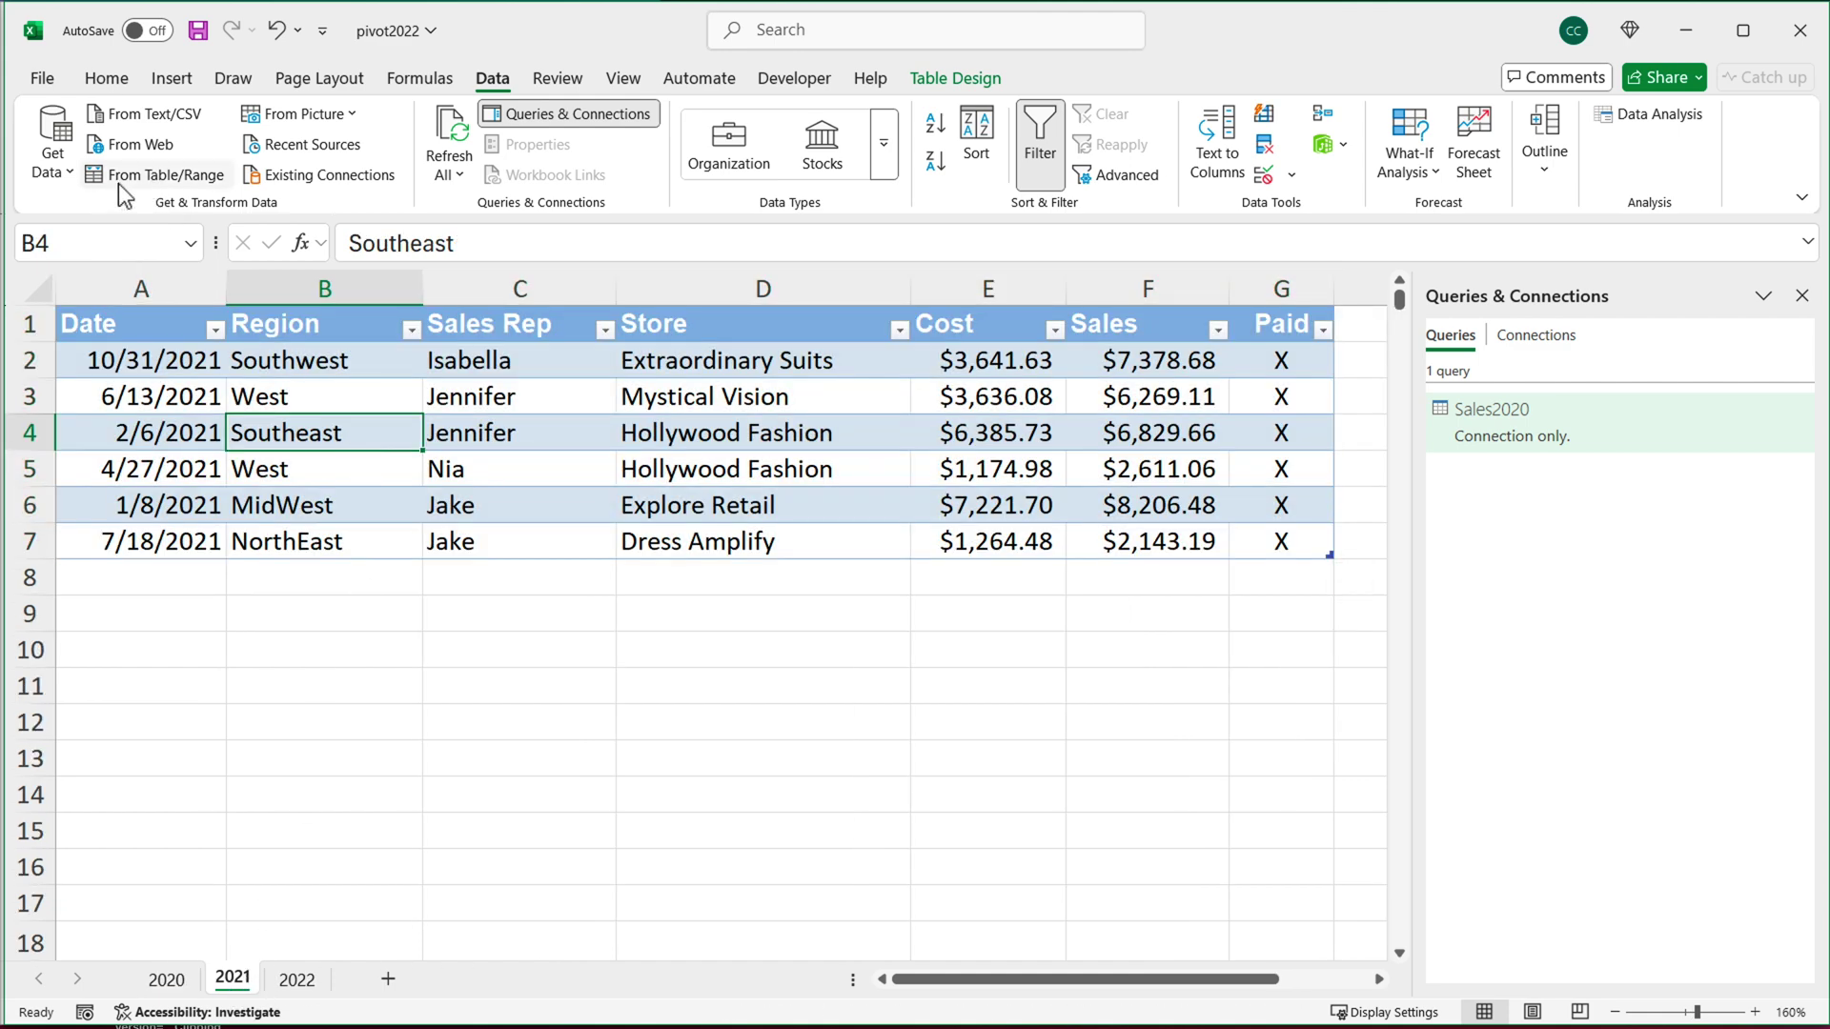
pyautogui.click(60, 170)
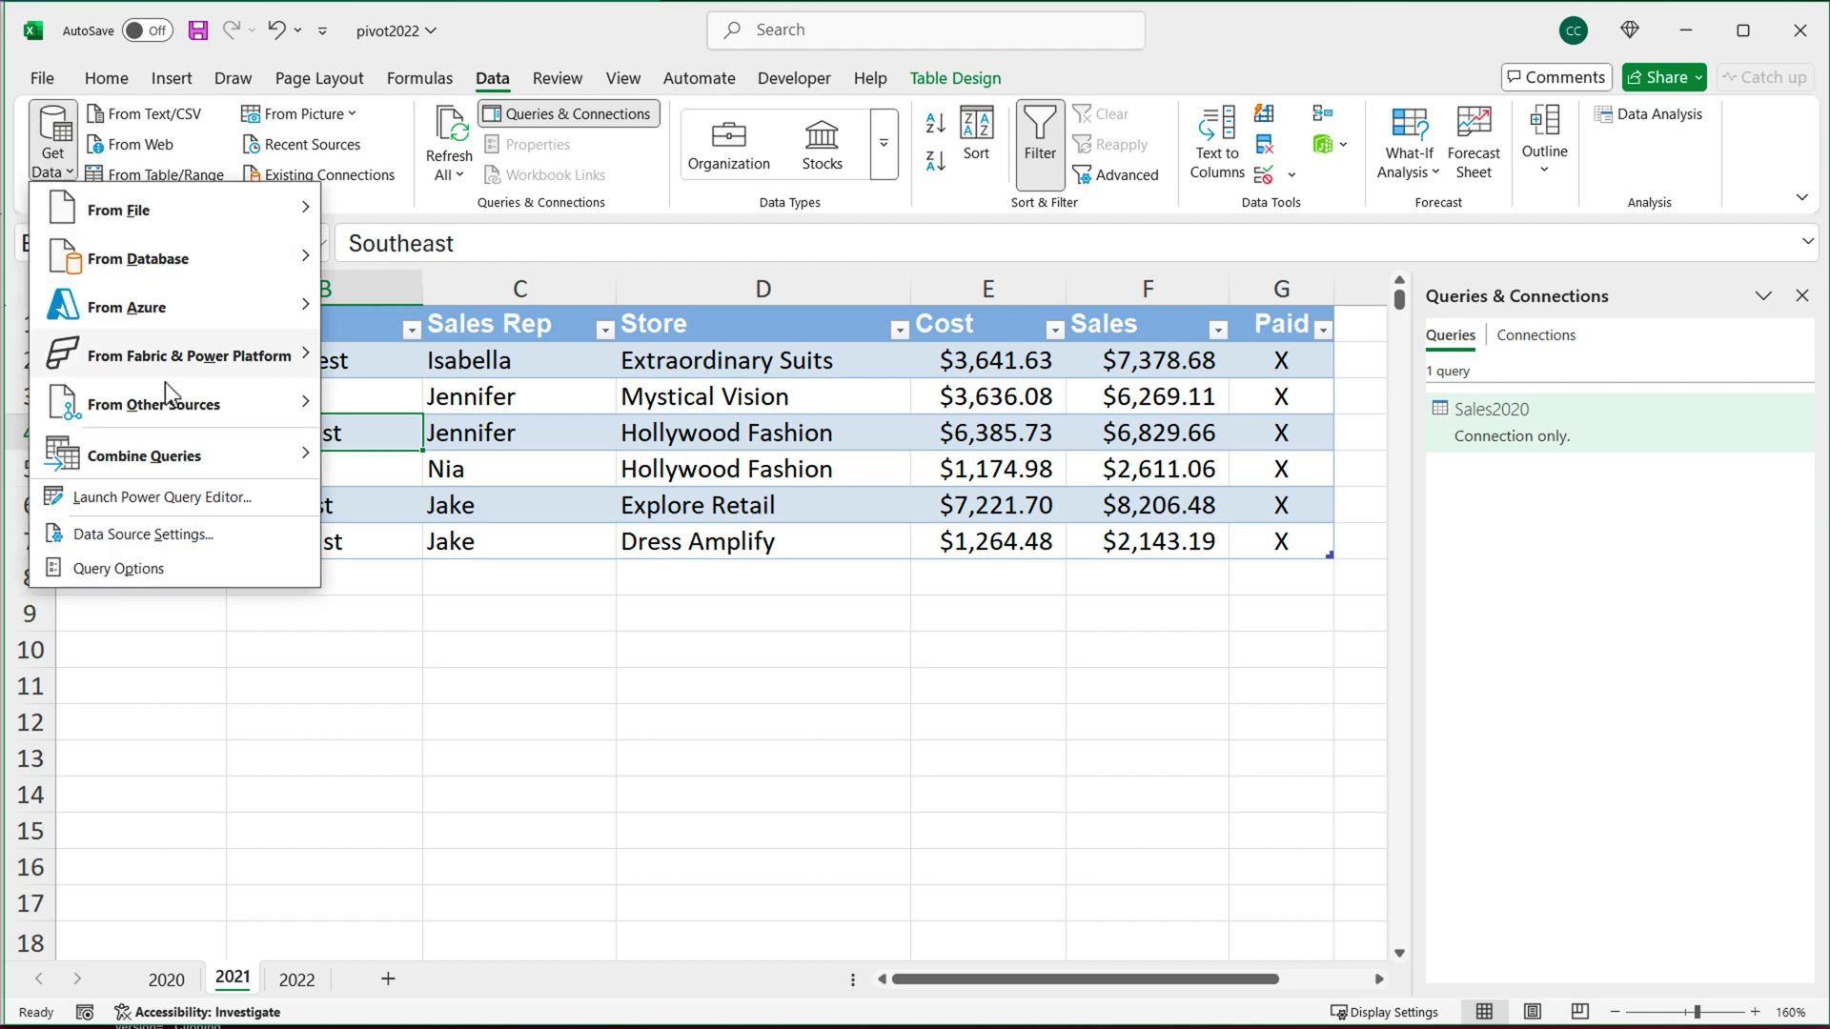
pyautogui.click(61, 174)
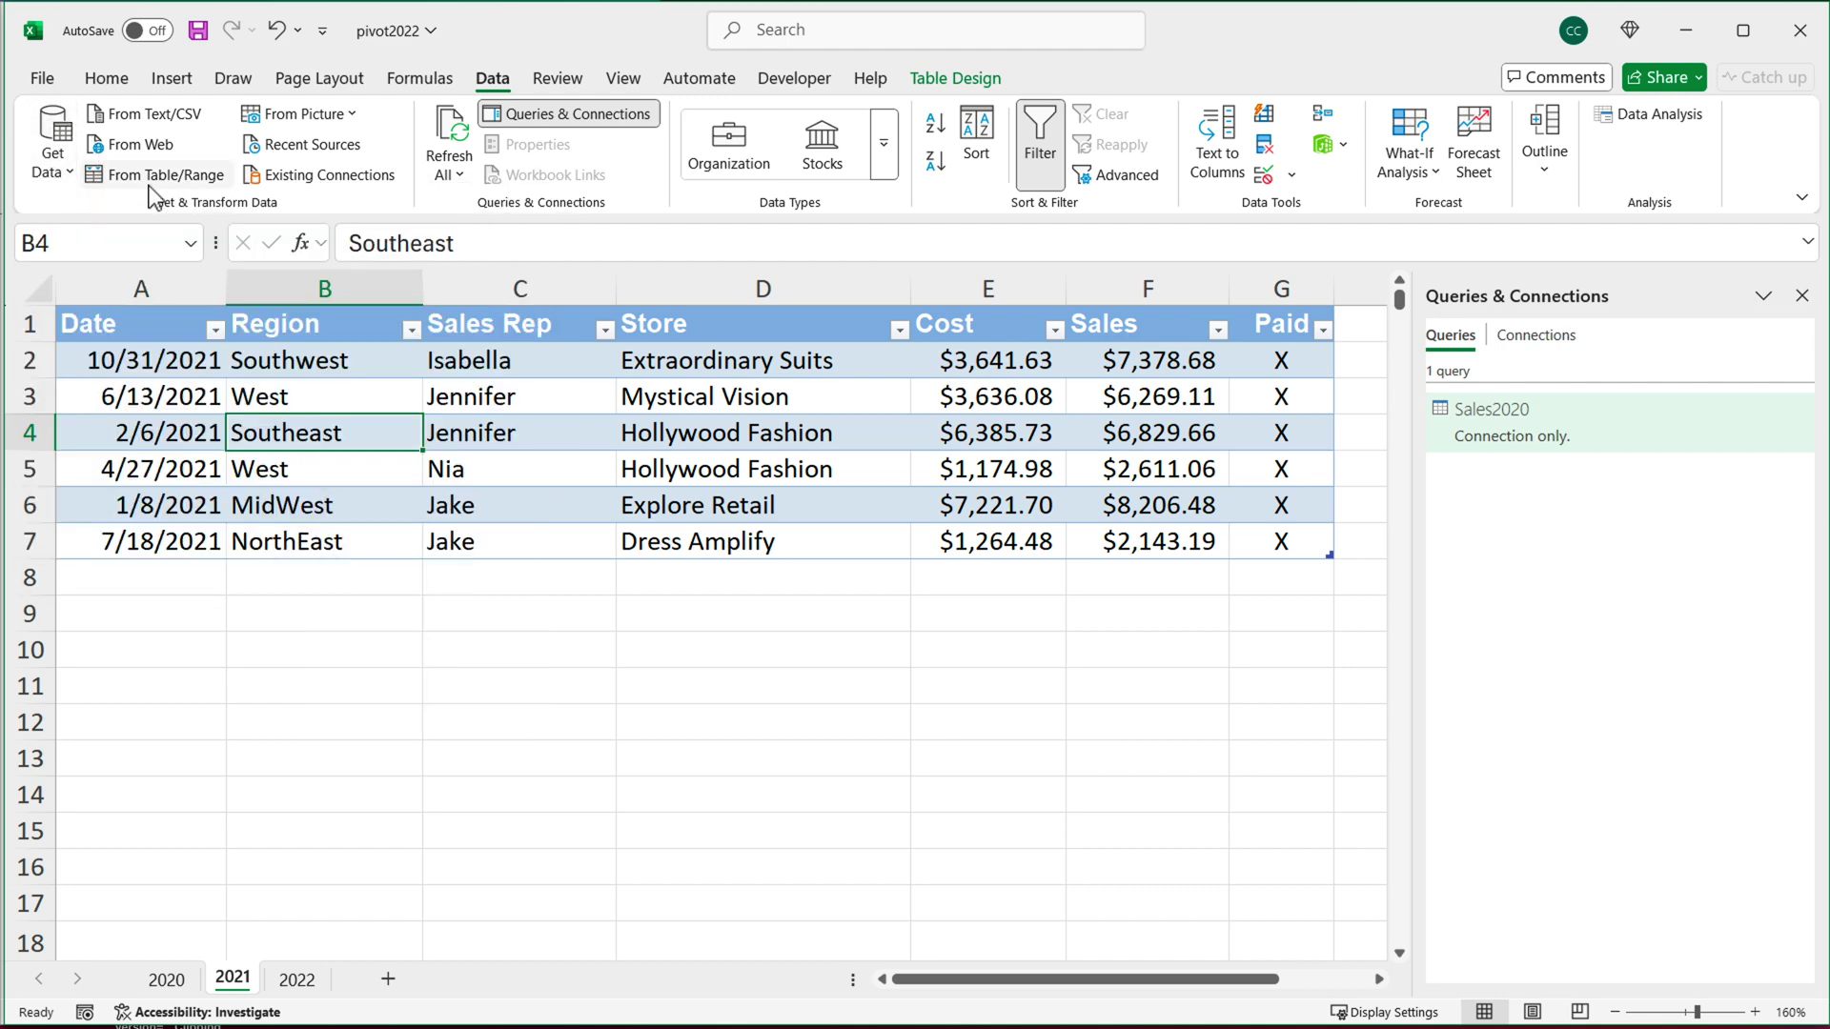
pyautogui.click(153, 176)
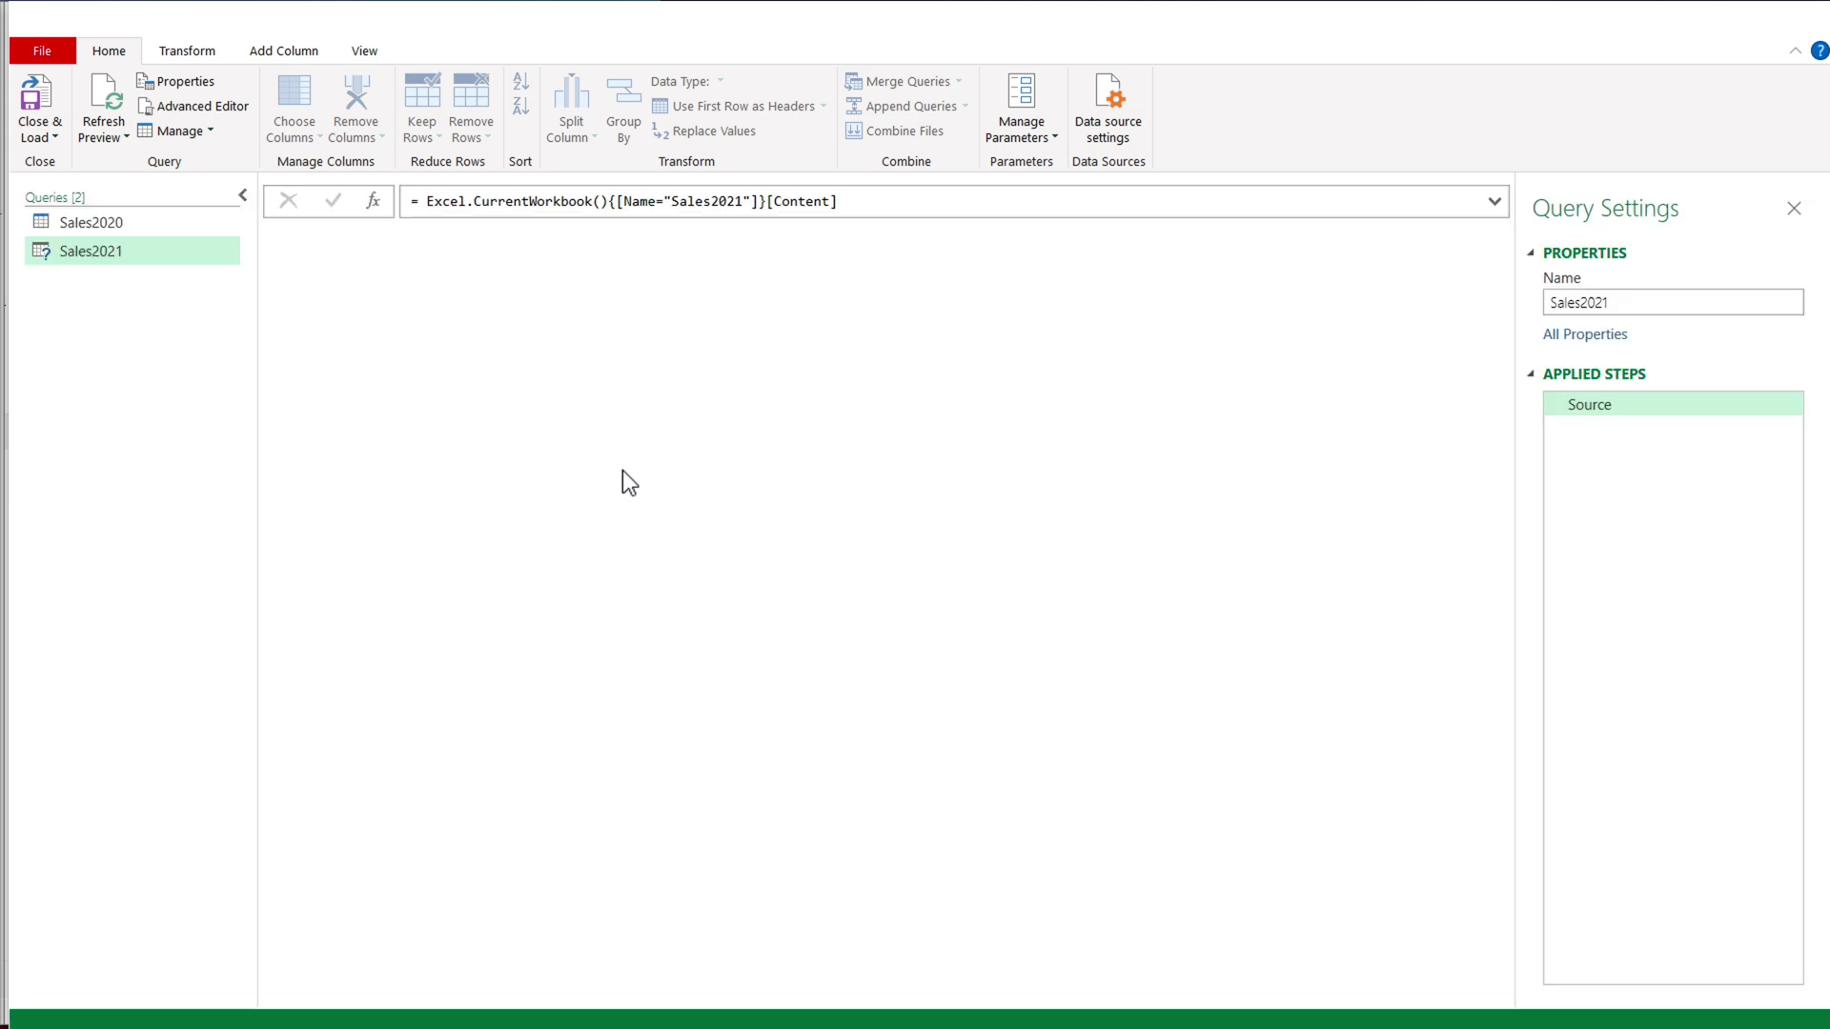
pyautogui.click(57, 136)
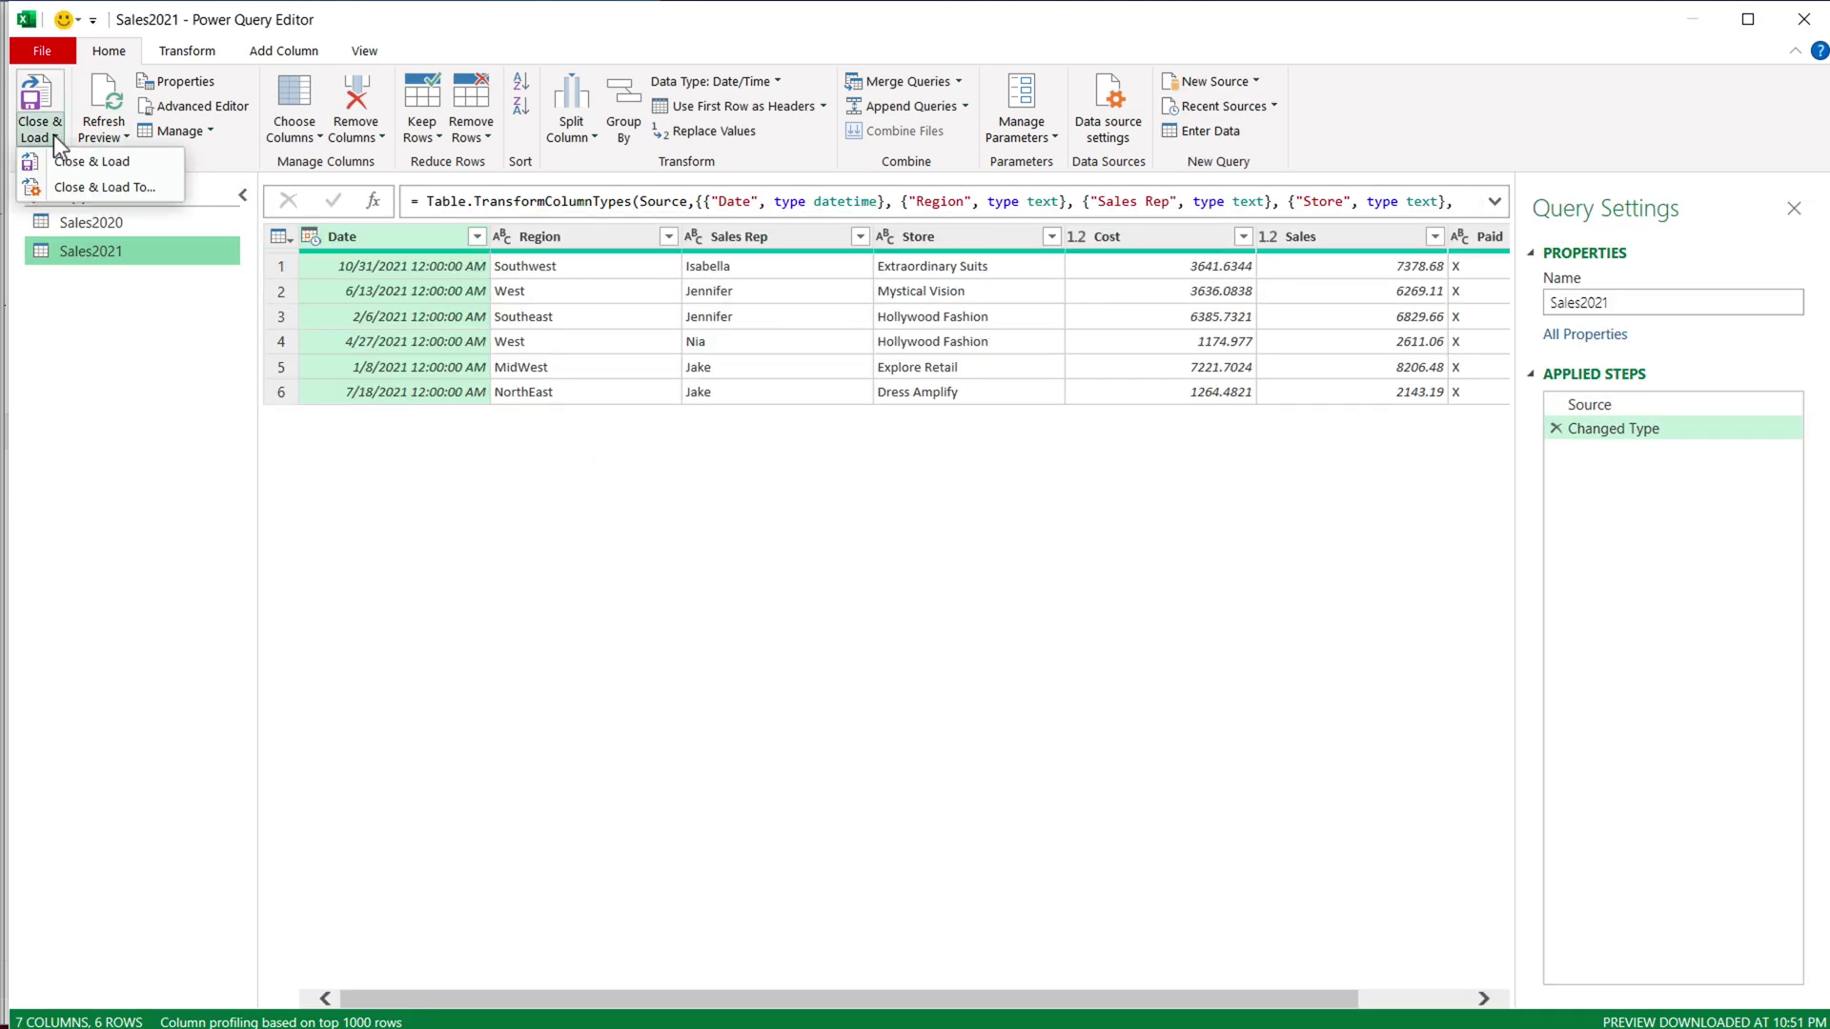
pyautogui.click(103, 187)
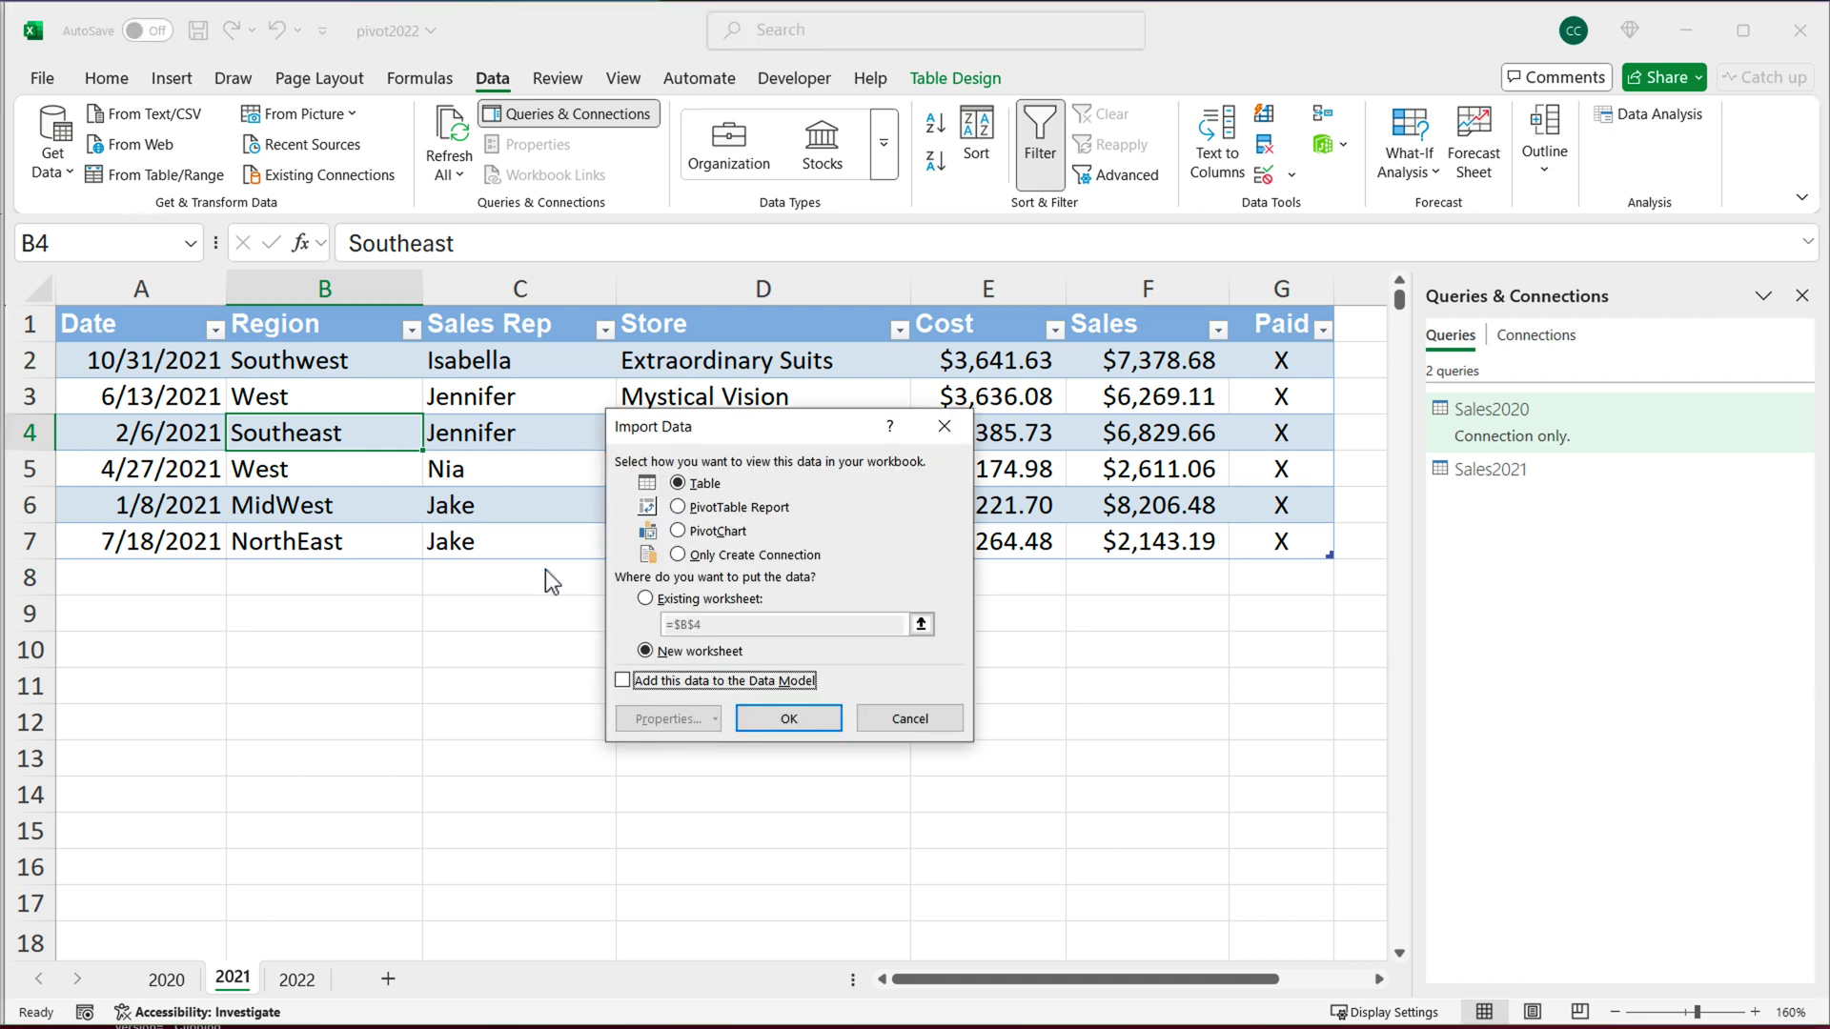
pyautogui.click(720, 556)
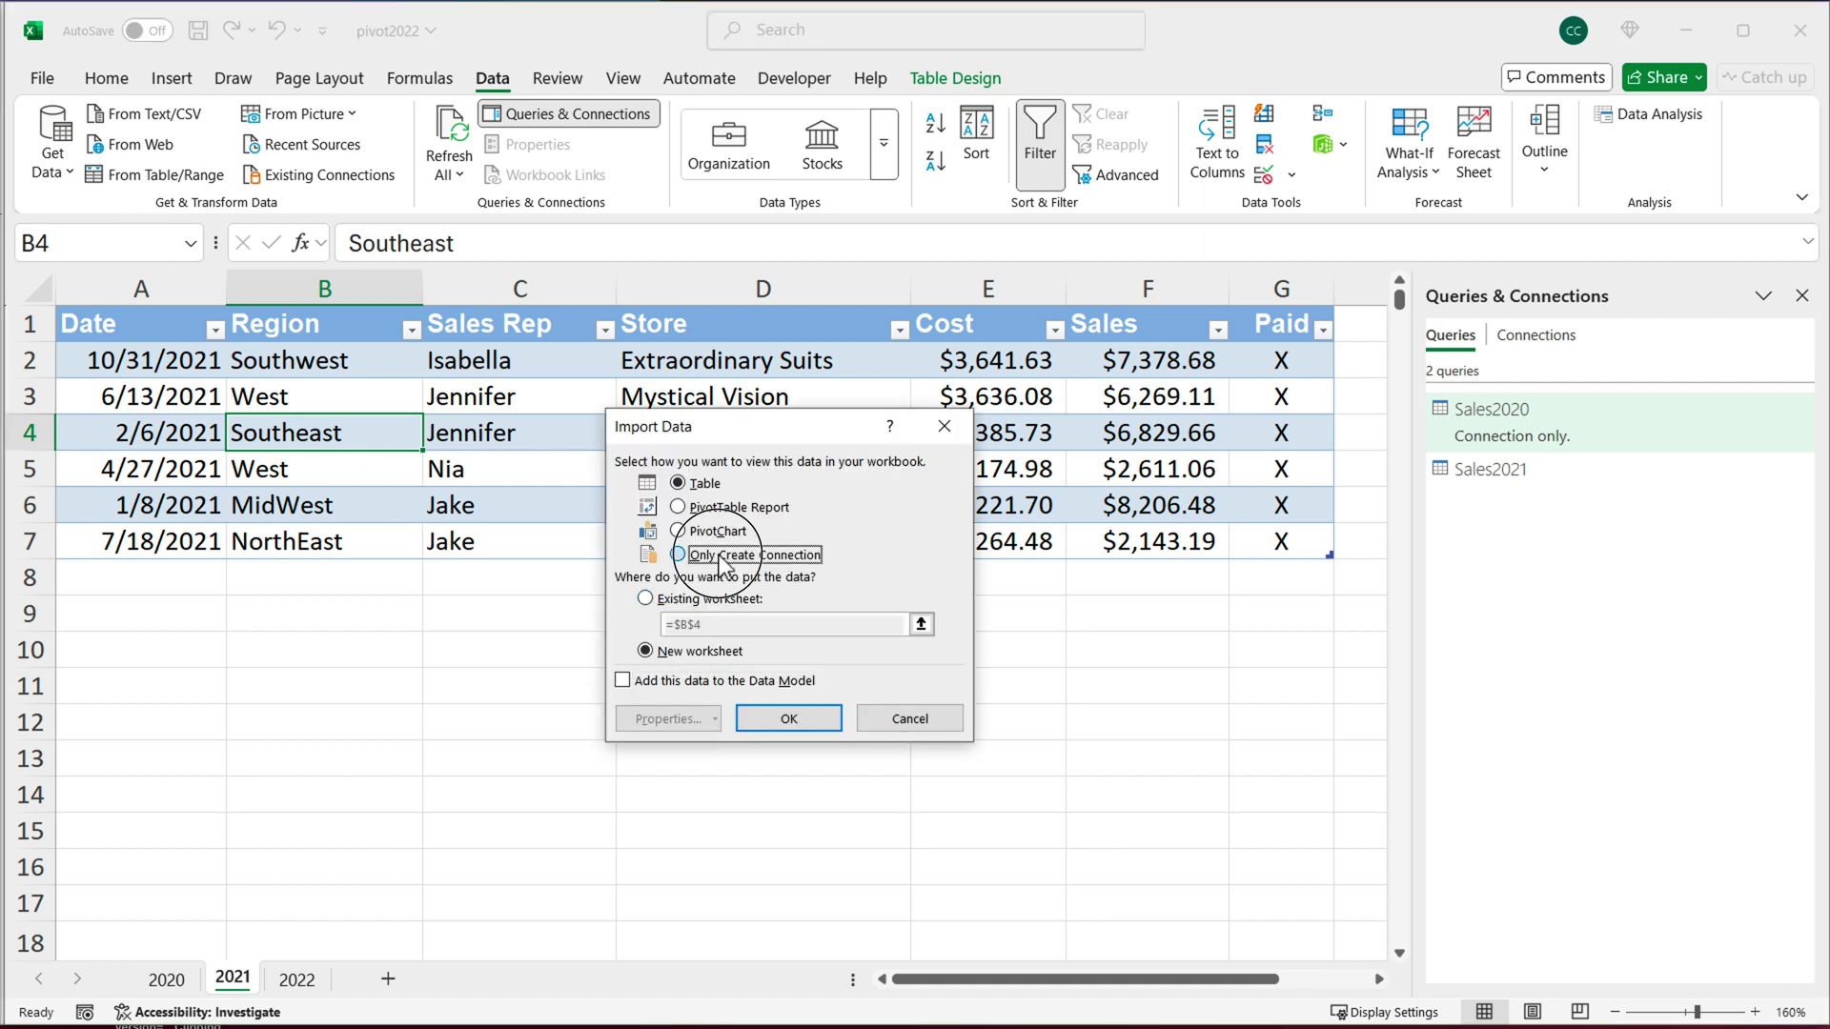
pyautogui.click(798, 719)
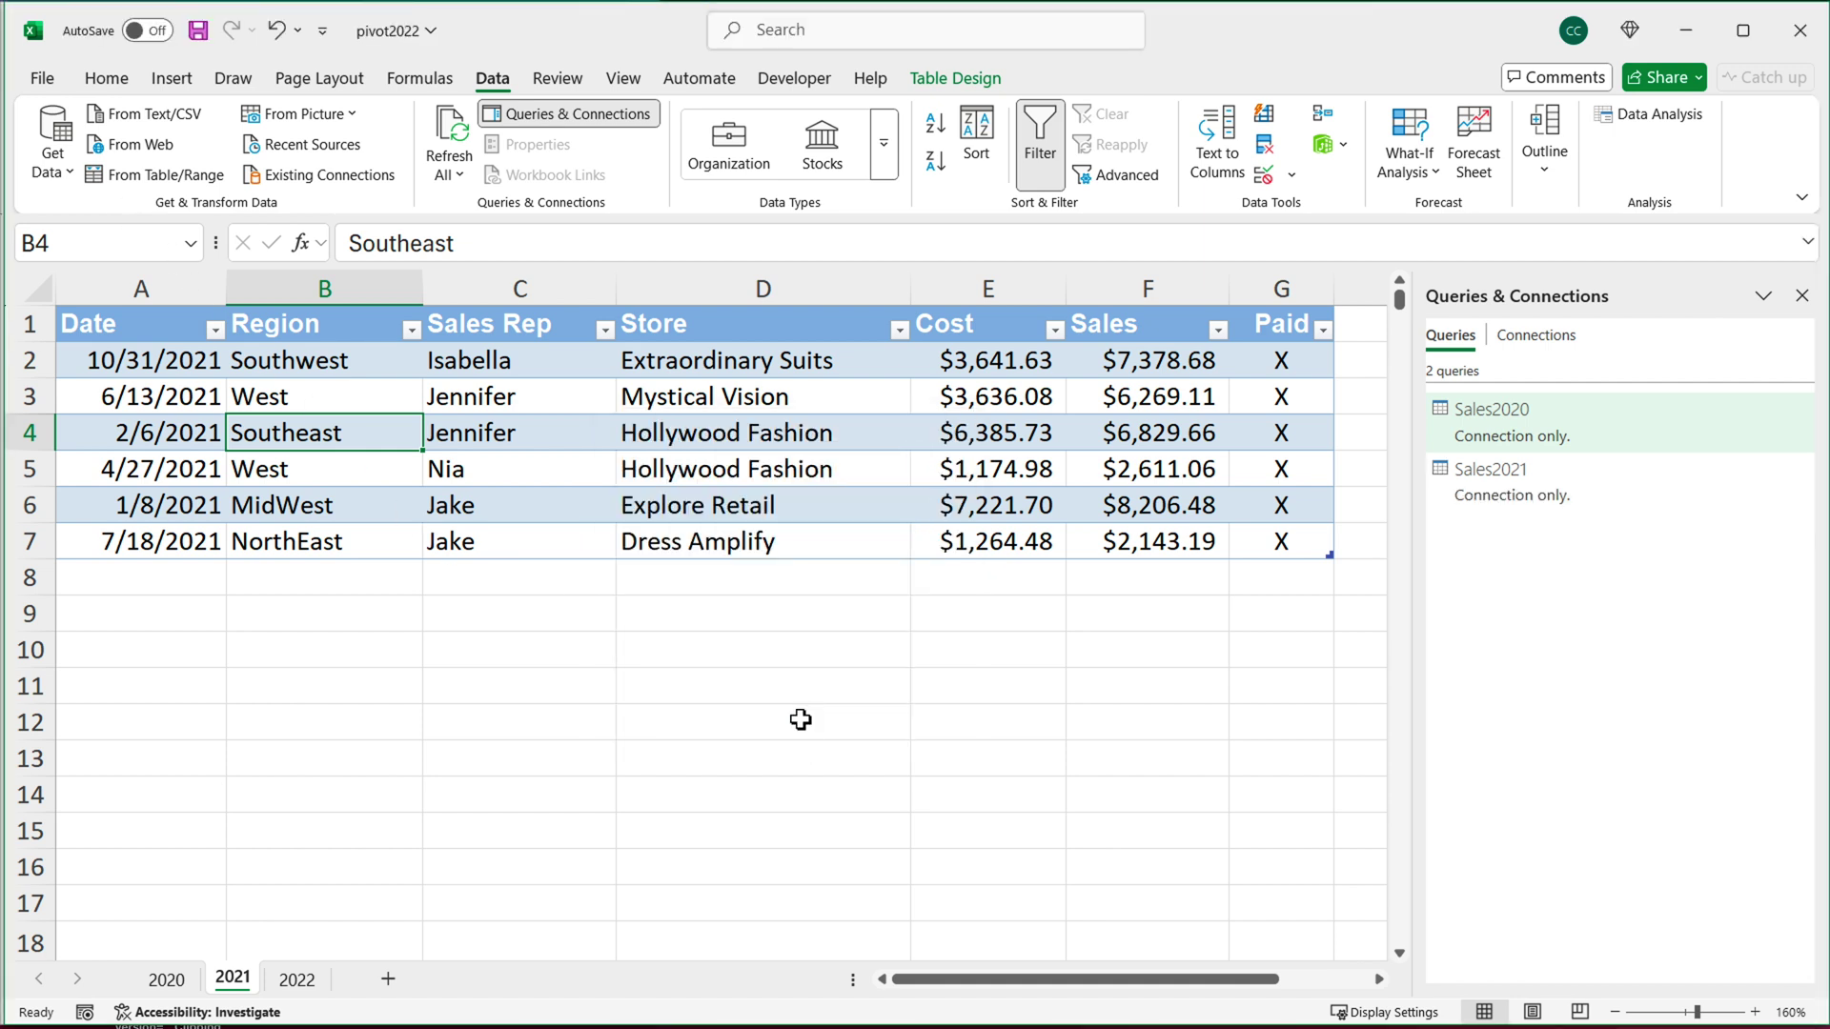
# - Create a query from the 2022 sheet's Sales2022 table and load it as a connection only
pyautogui.click(307, 982)
pyautogui.click(343, 432)
pyautogui.click(138, 177)
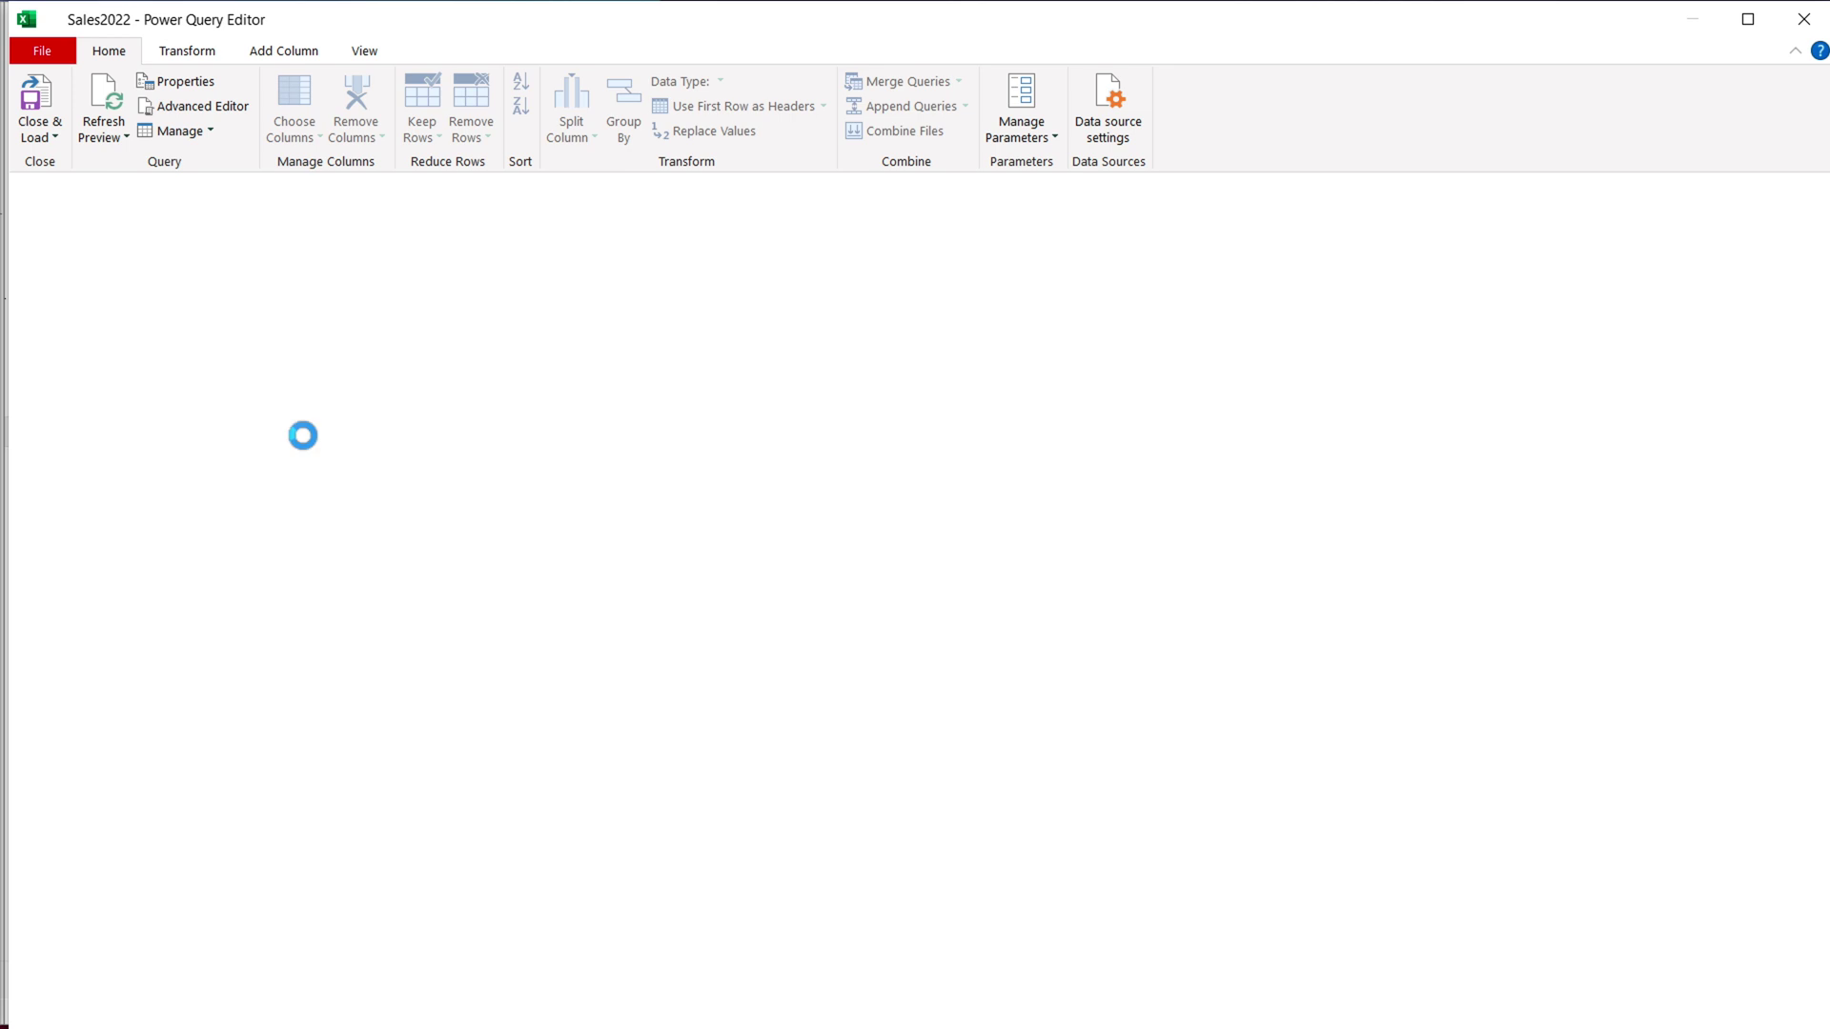
pyautogui.click(55, 138)
pyautogui.click(107, 189)
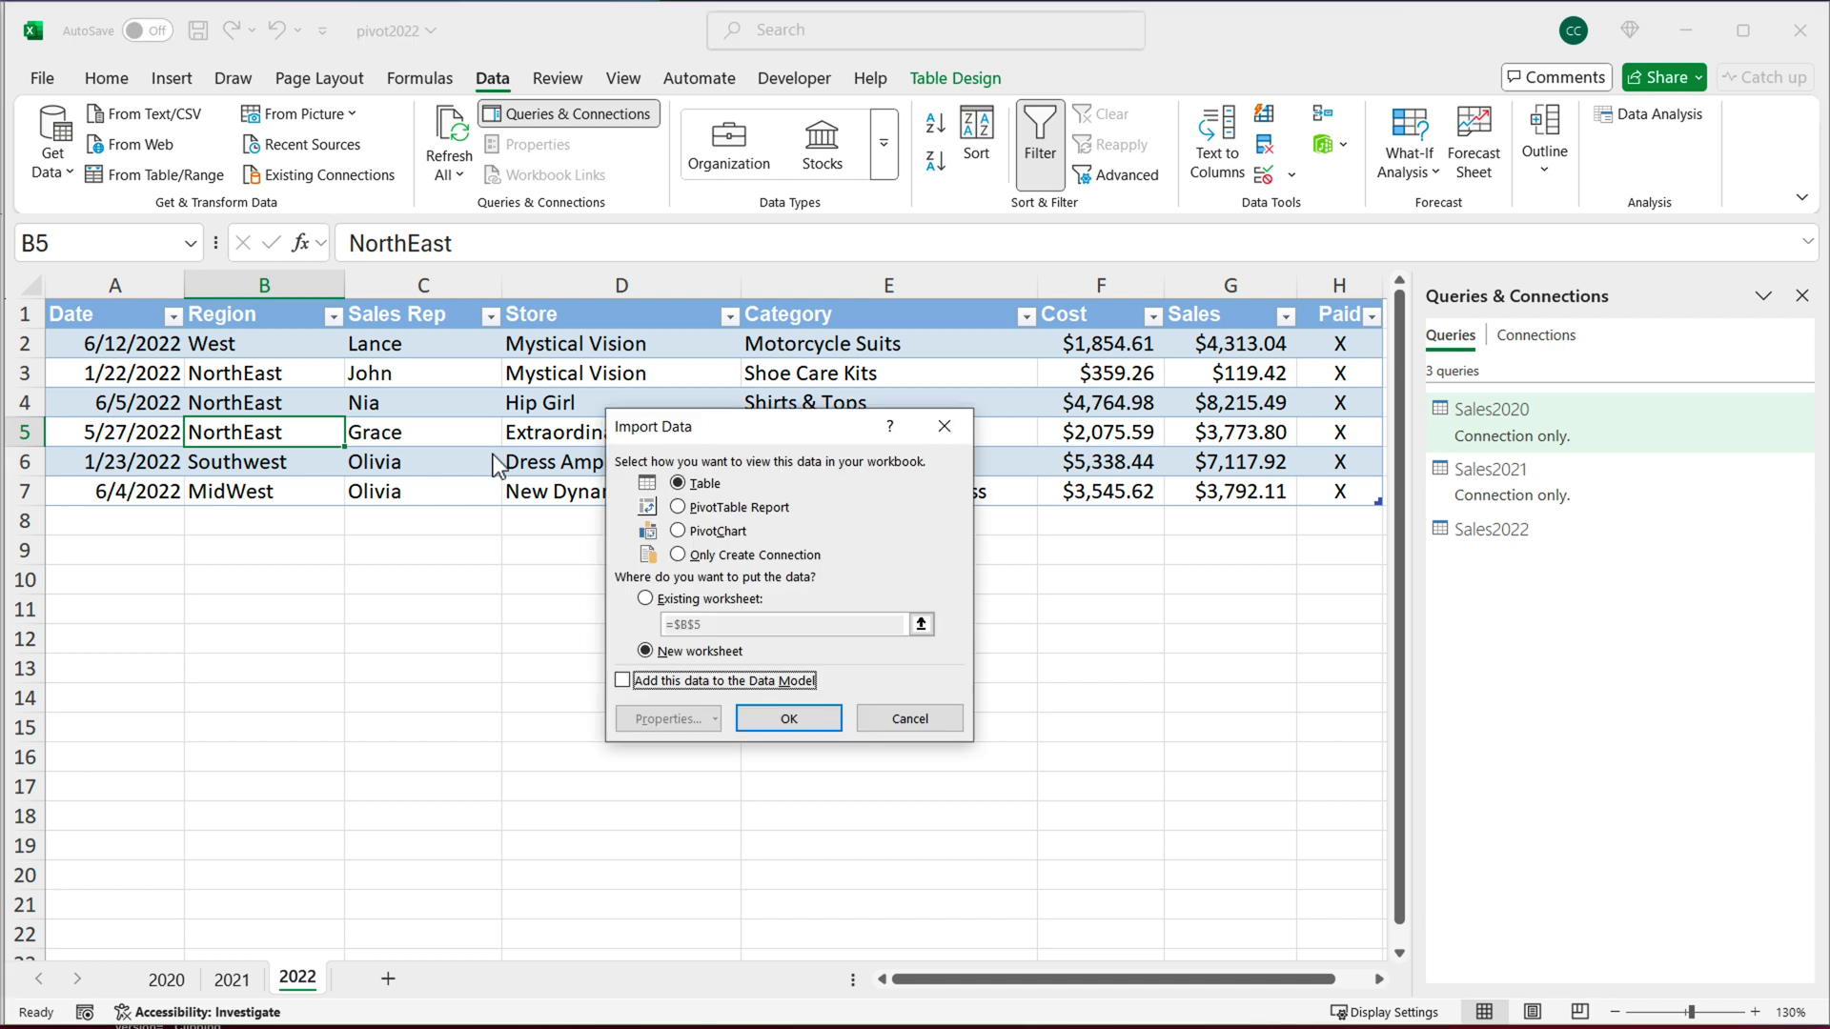
pyautogui.click(678, 554)
pyautogui.click(791, 722)
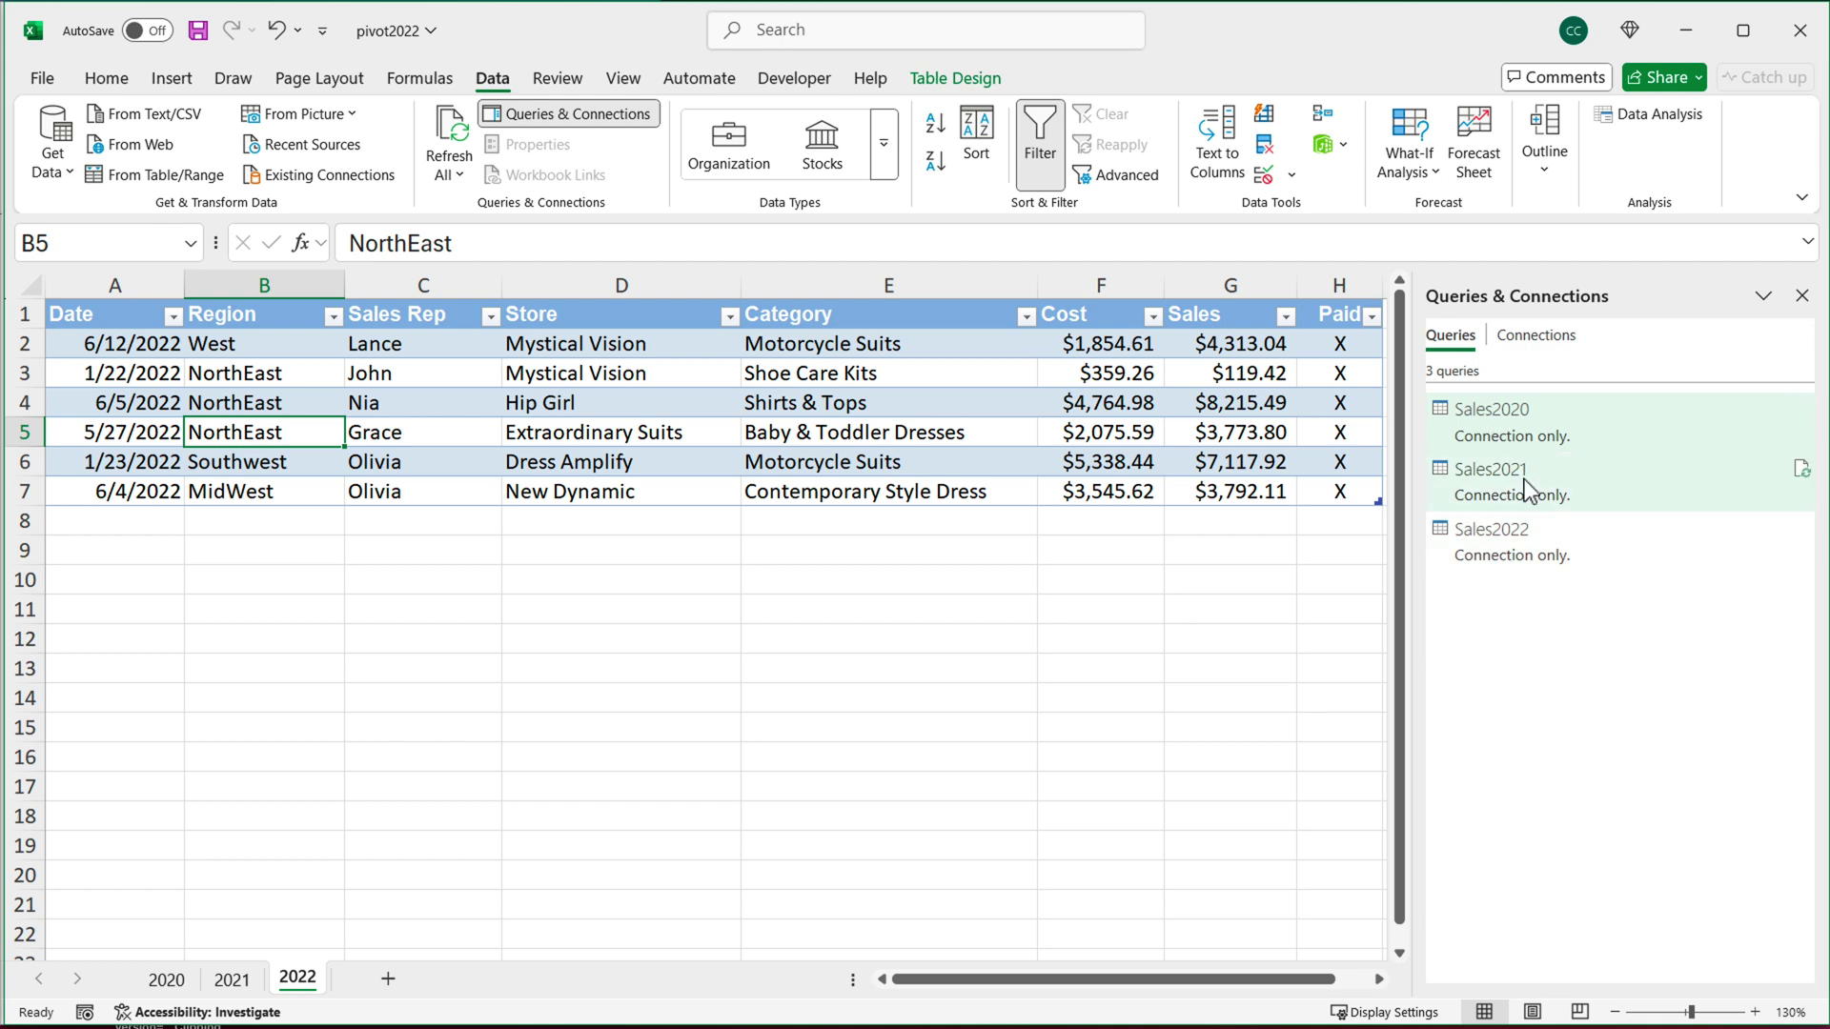
pyautogui.moveTo(1535, 572)
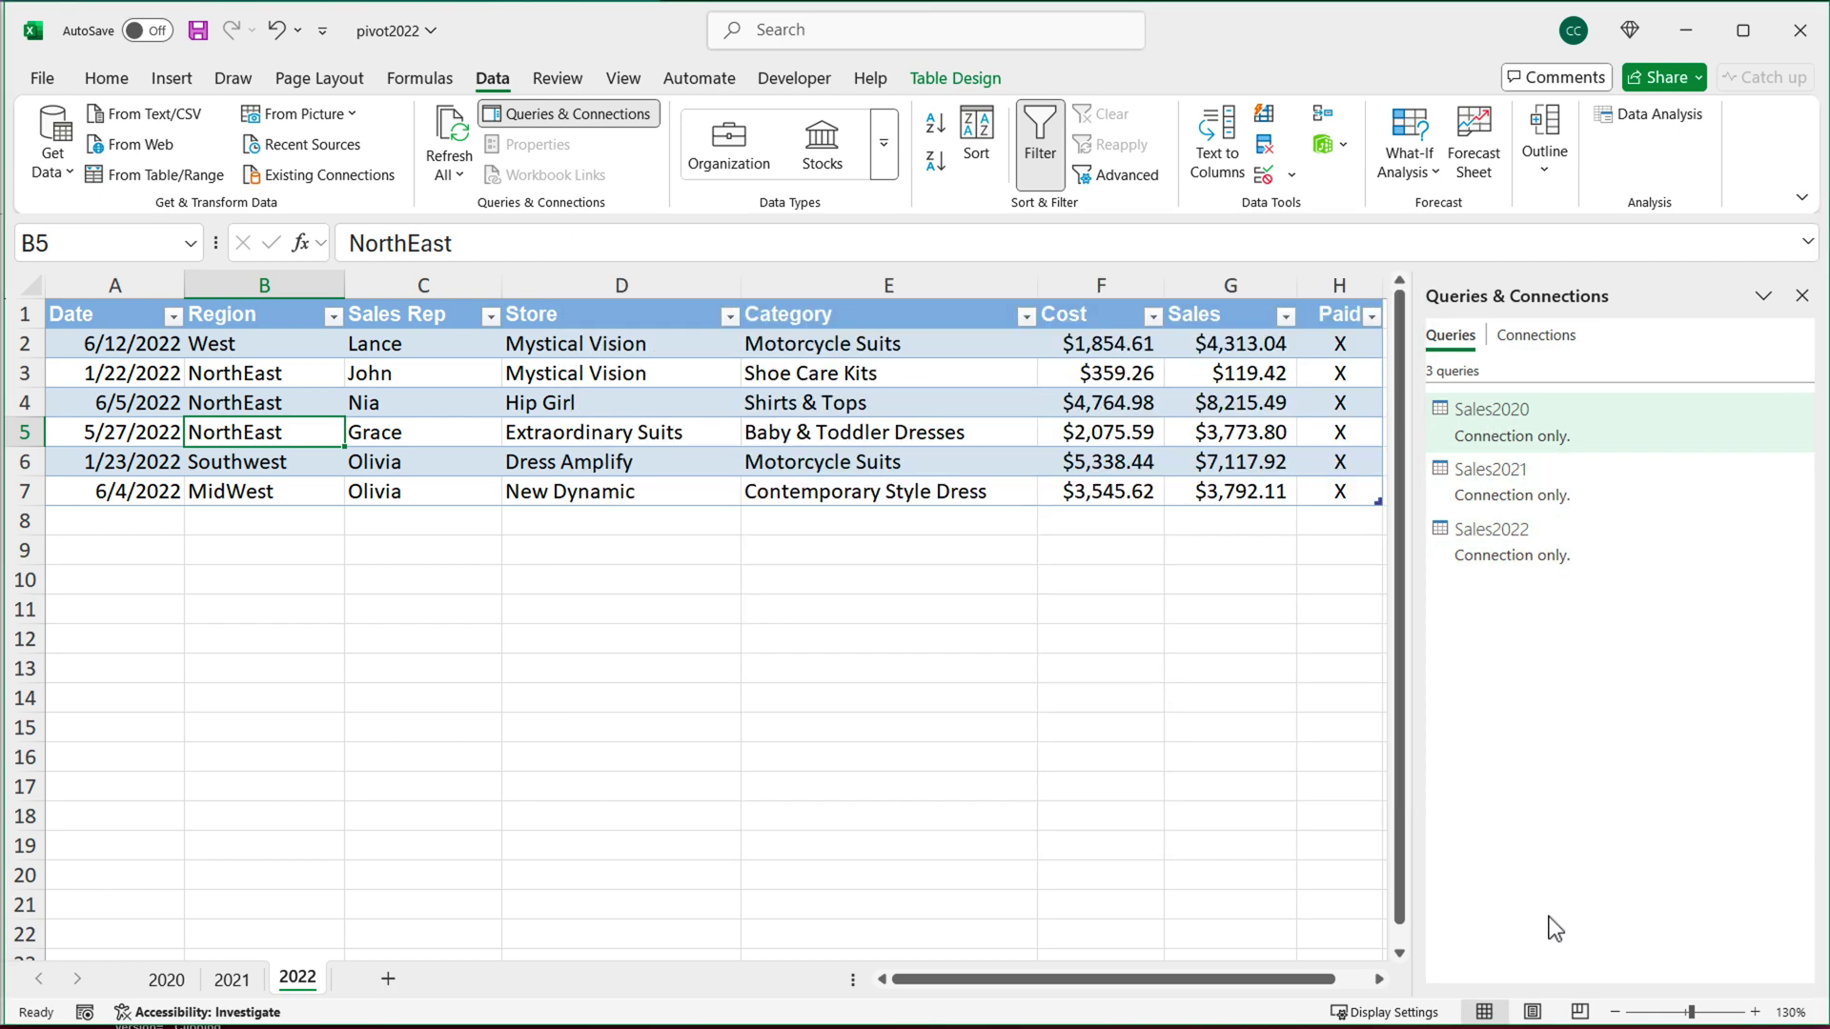
pyautogui.click(1555, 929)
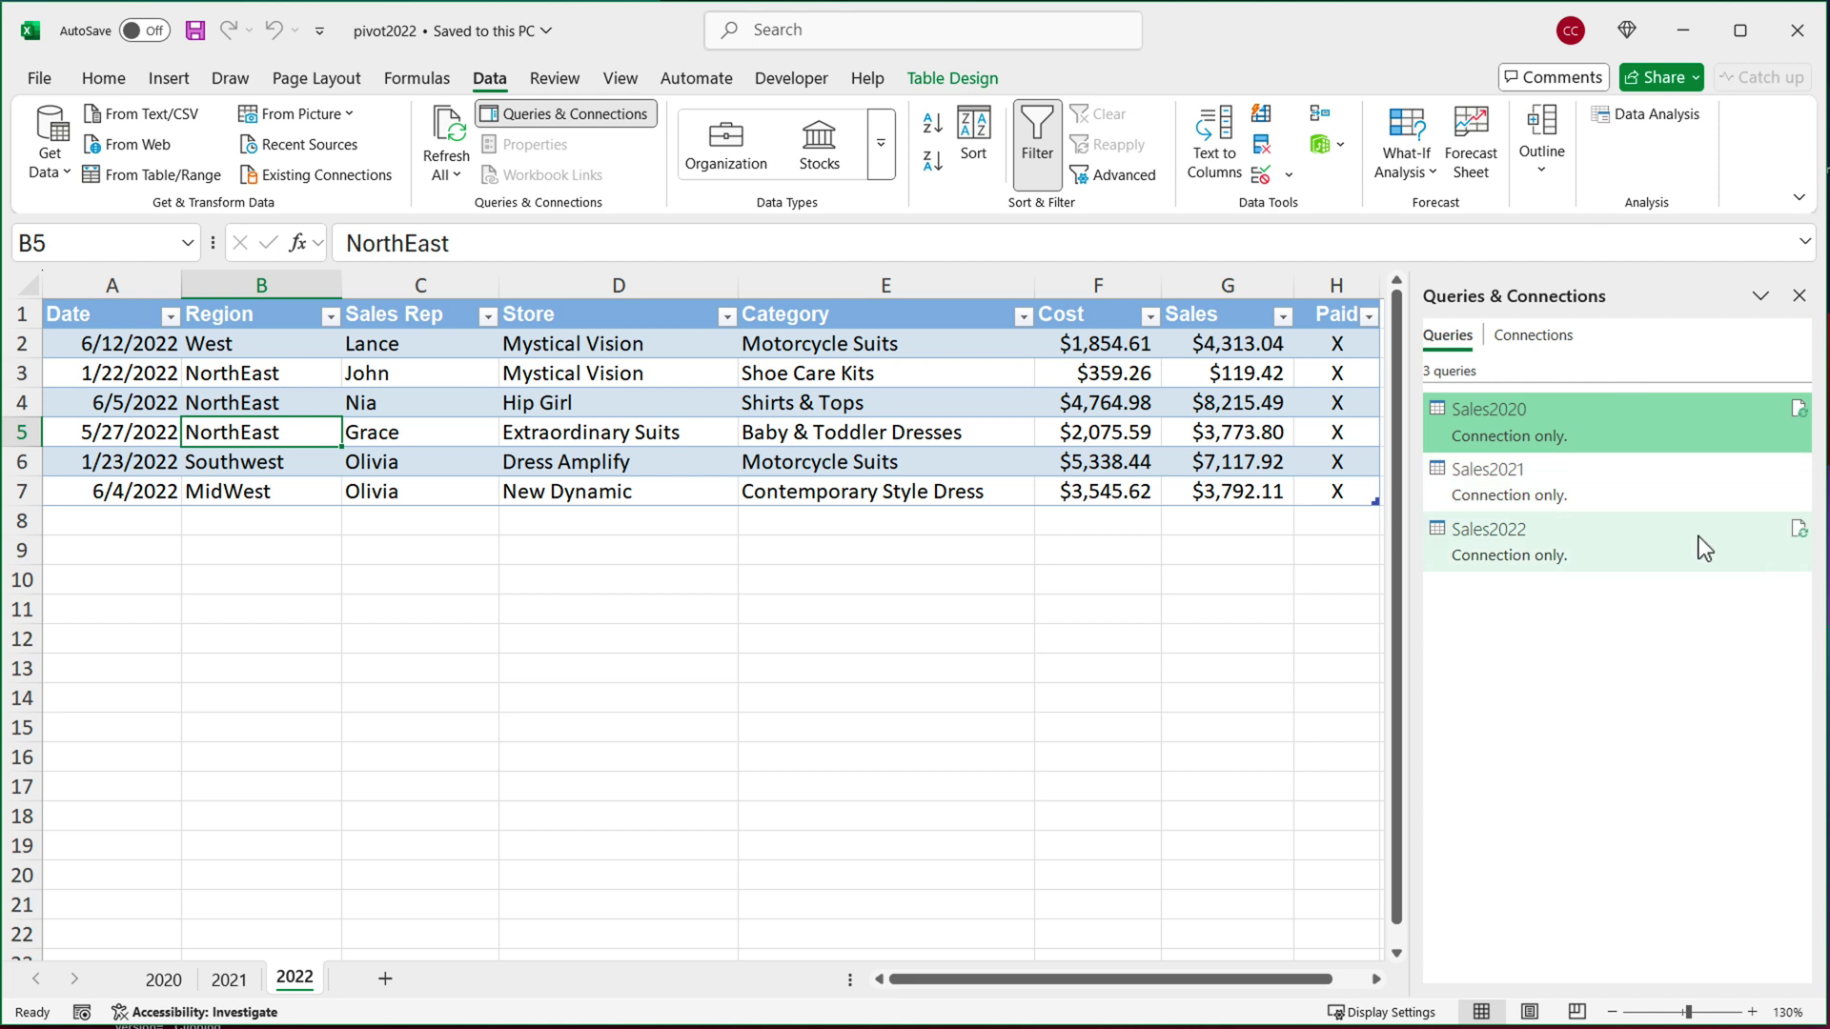
# - Append the three queries Sales2020, Sales2021 and Sales2022, in that order, into a single combined query
pyautogui.click(64, 178)
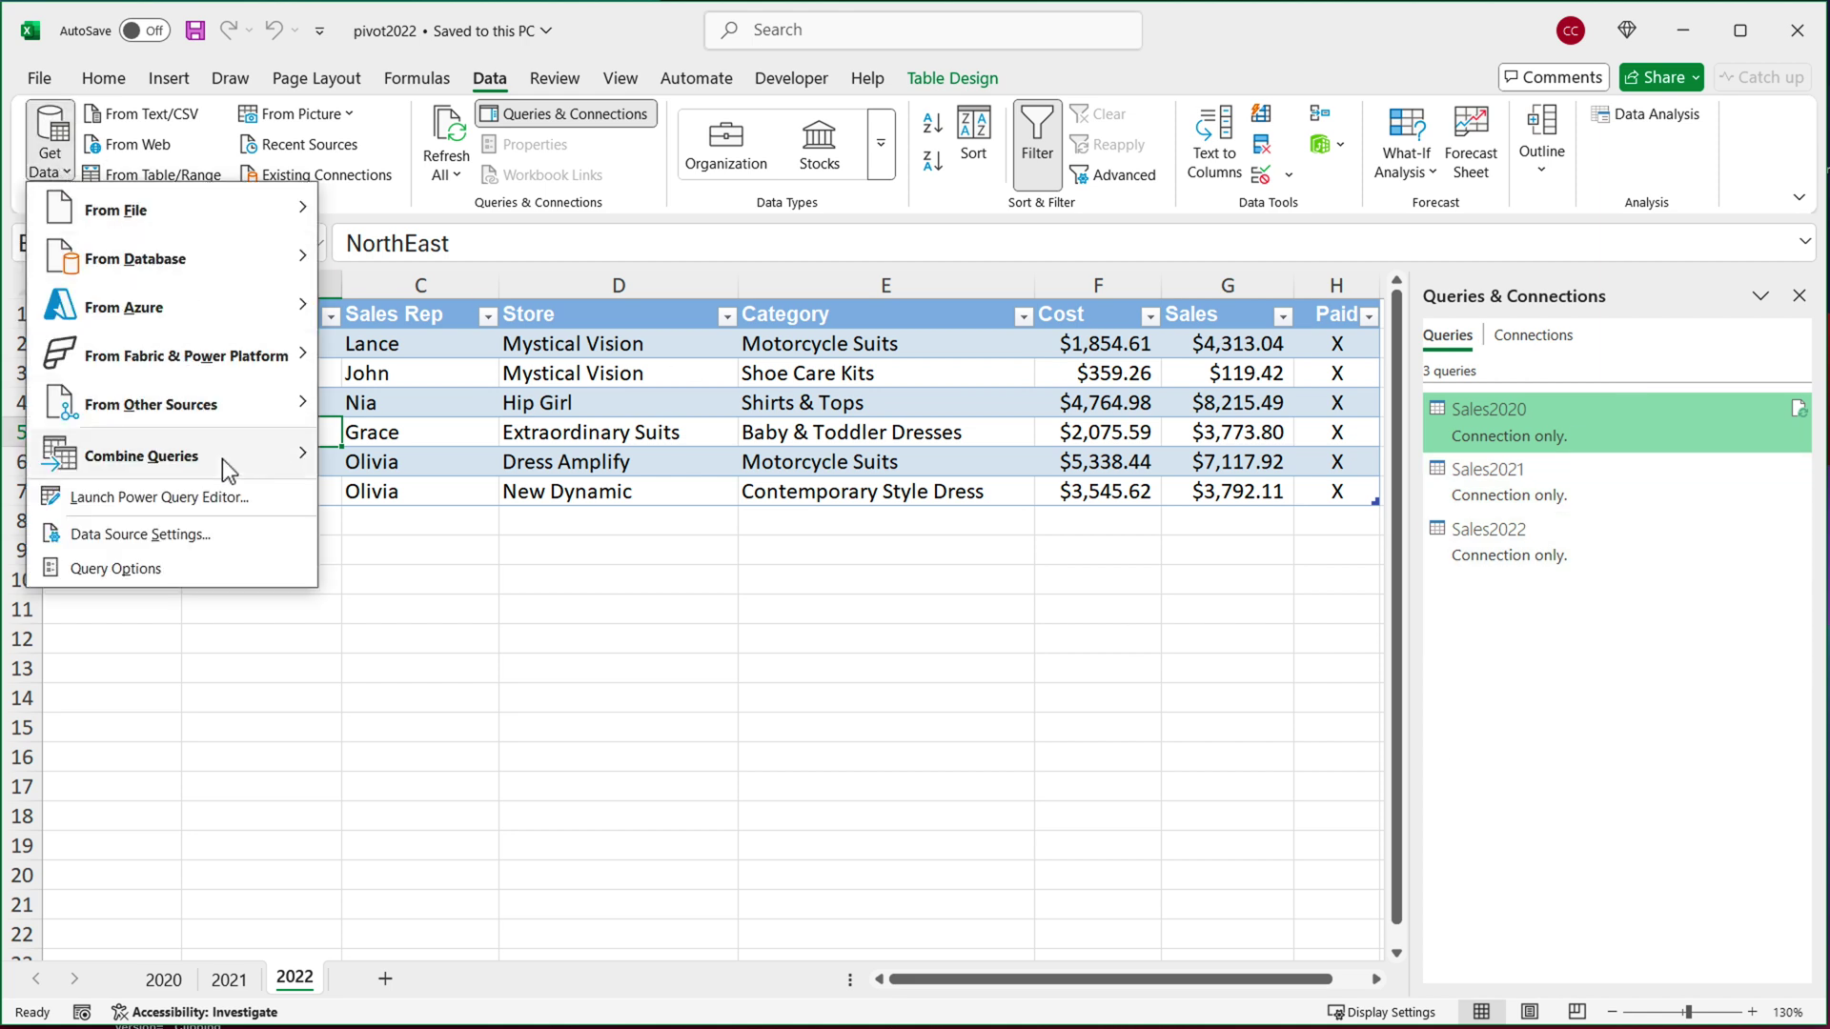
pyautogui.moveTo(213, 463)
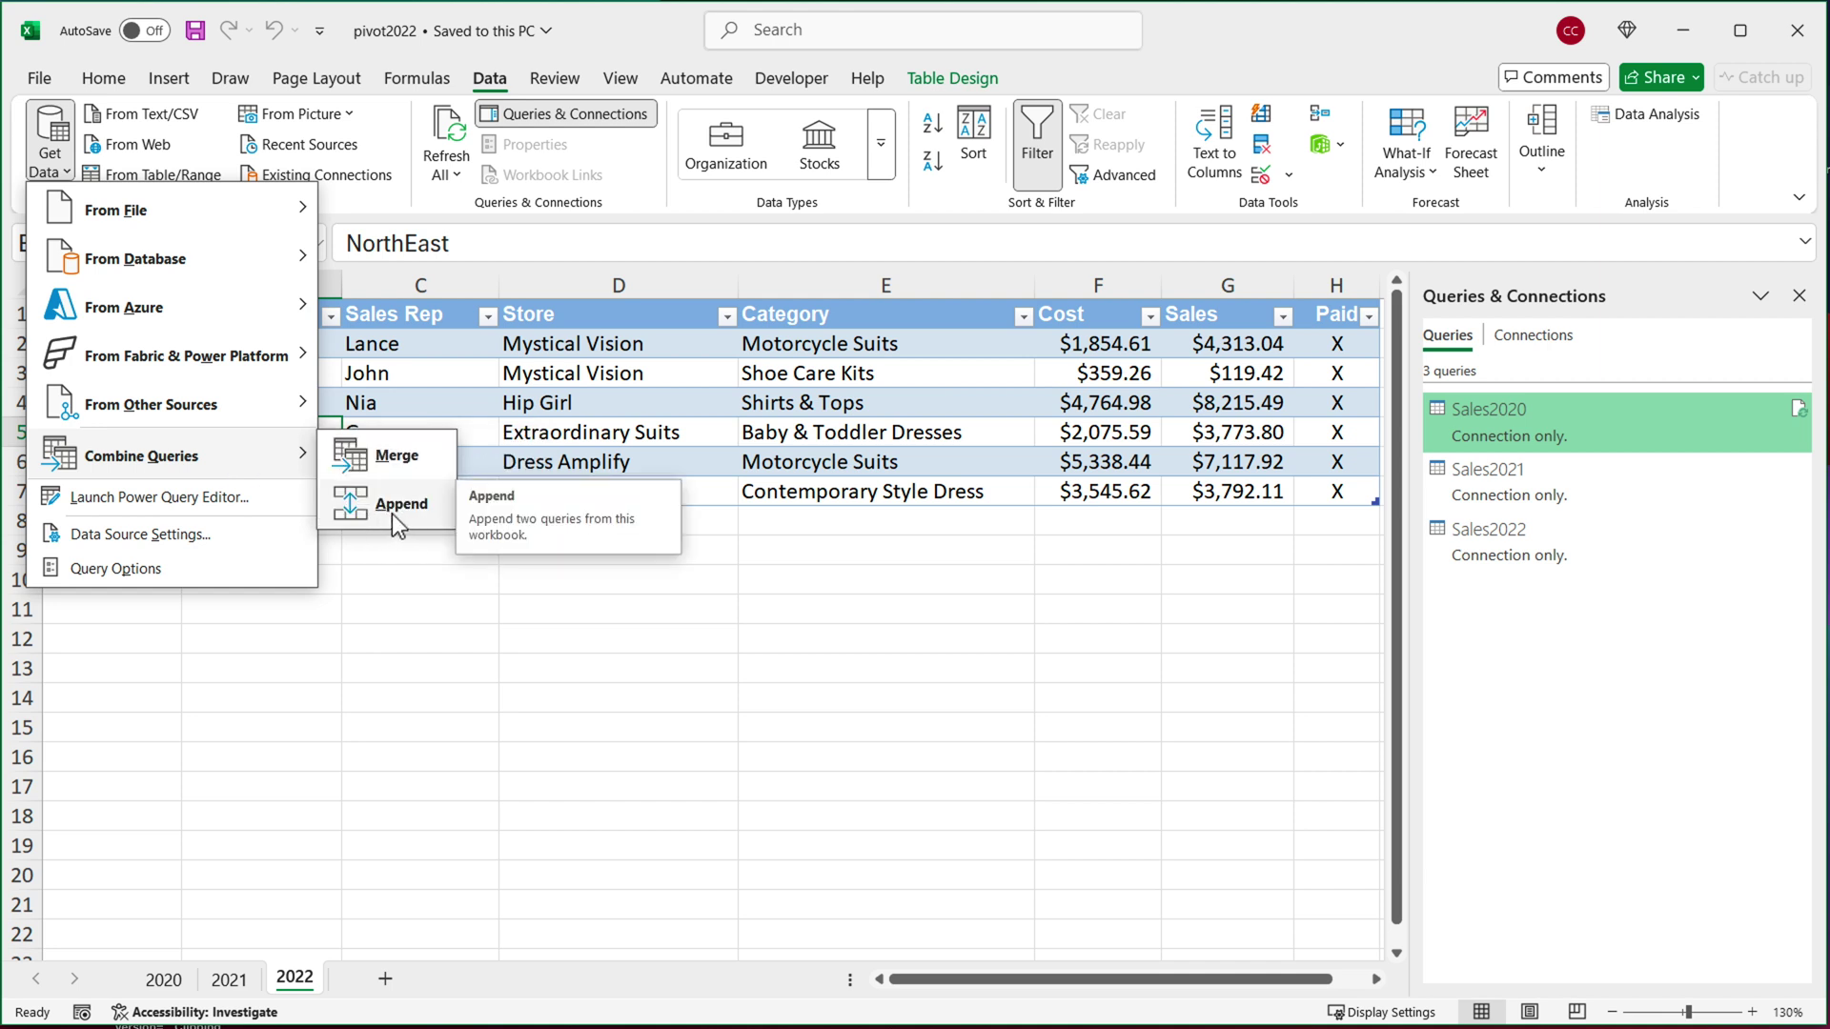
pyautogui.click(394, 513)
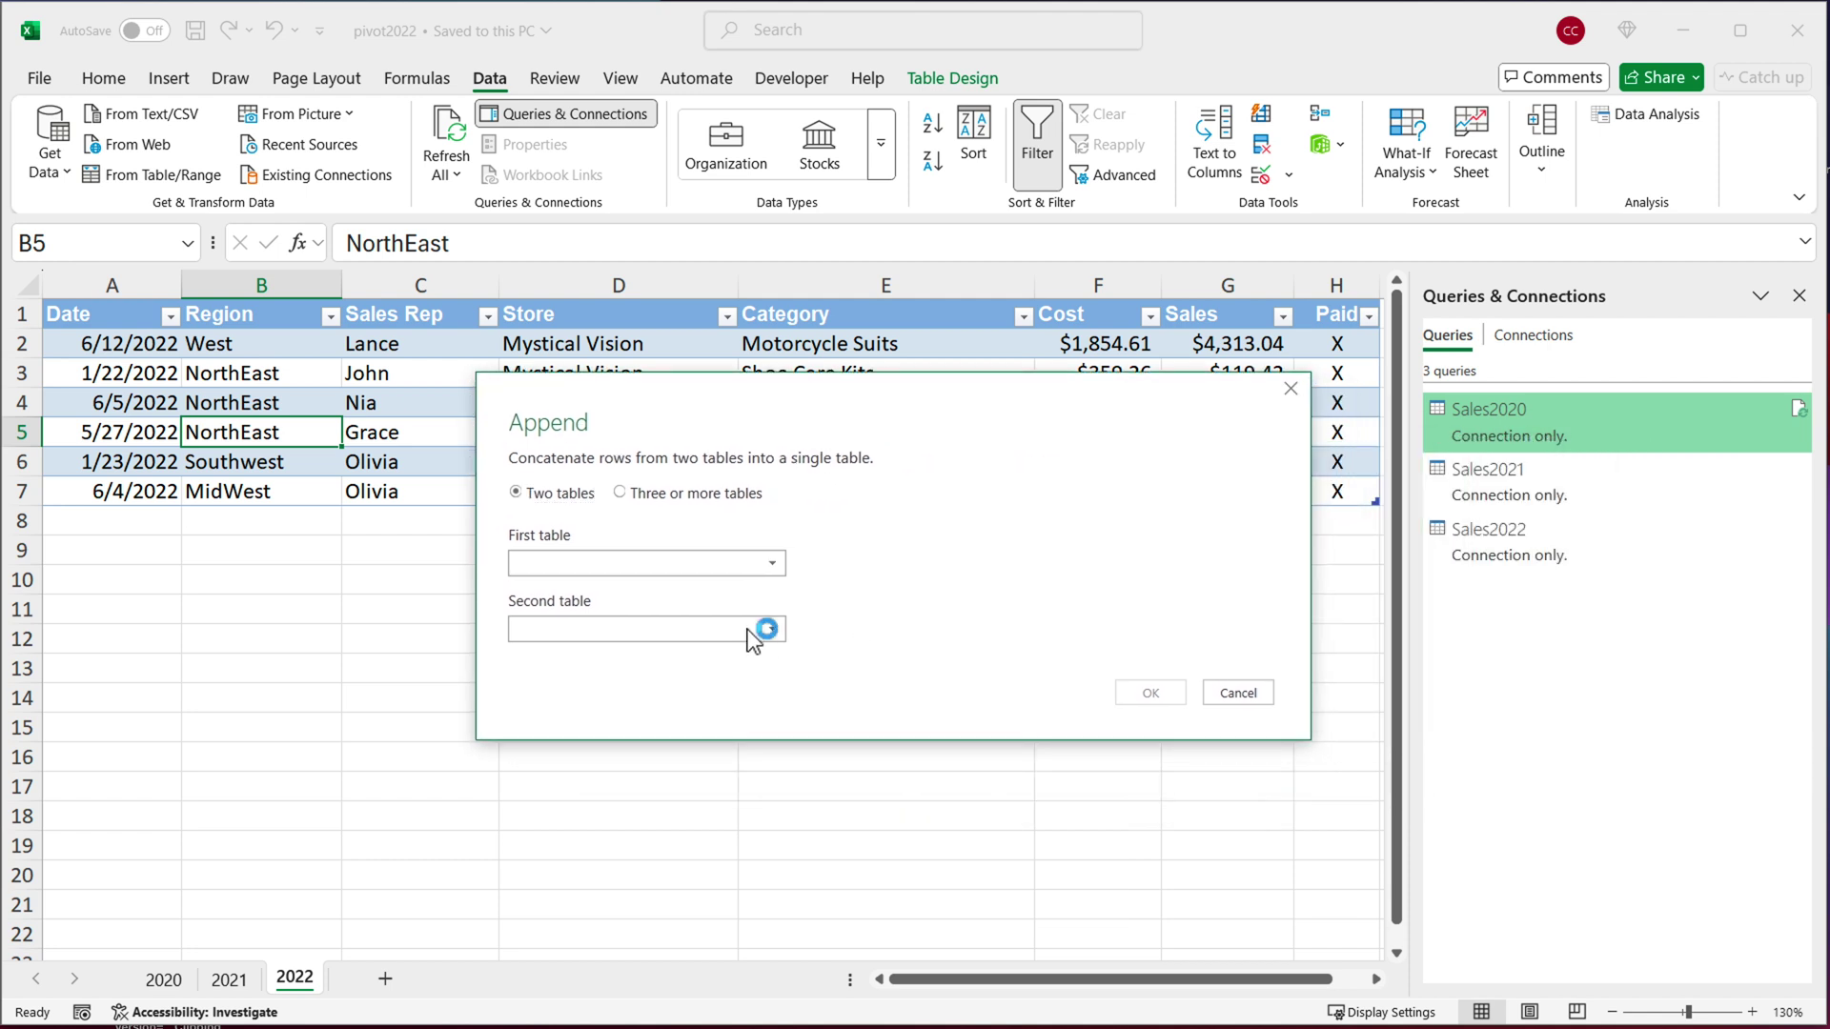
pyautogui.click(703, 514)
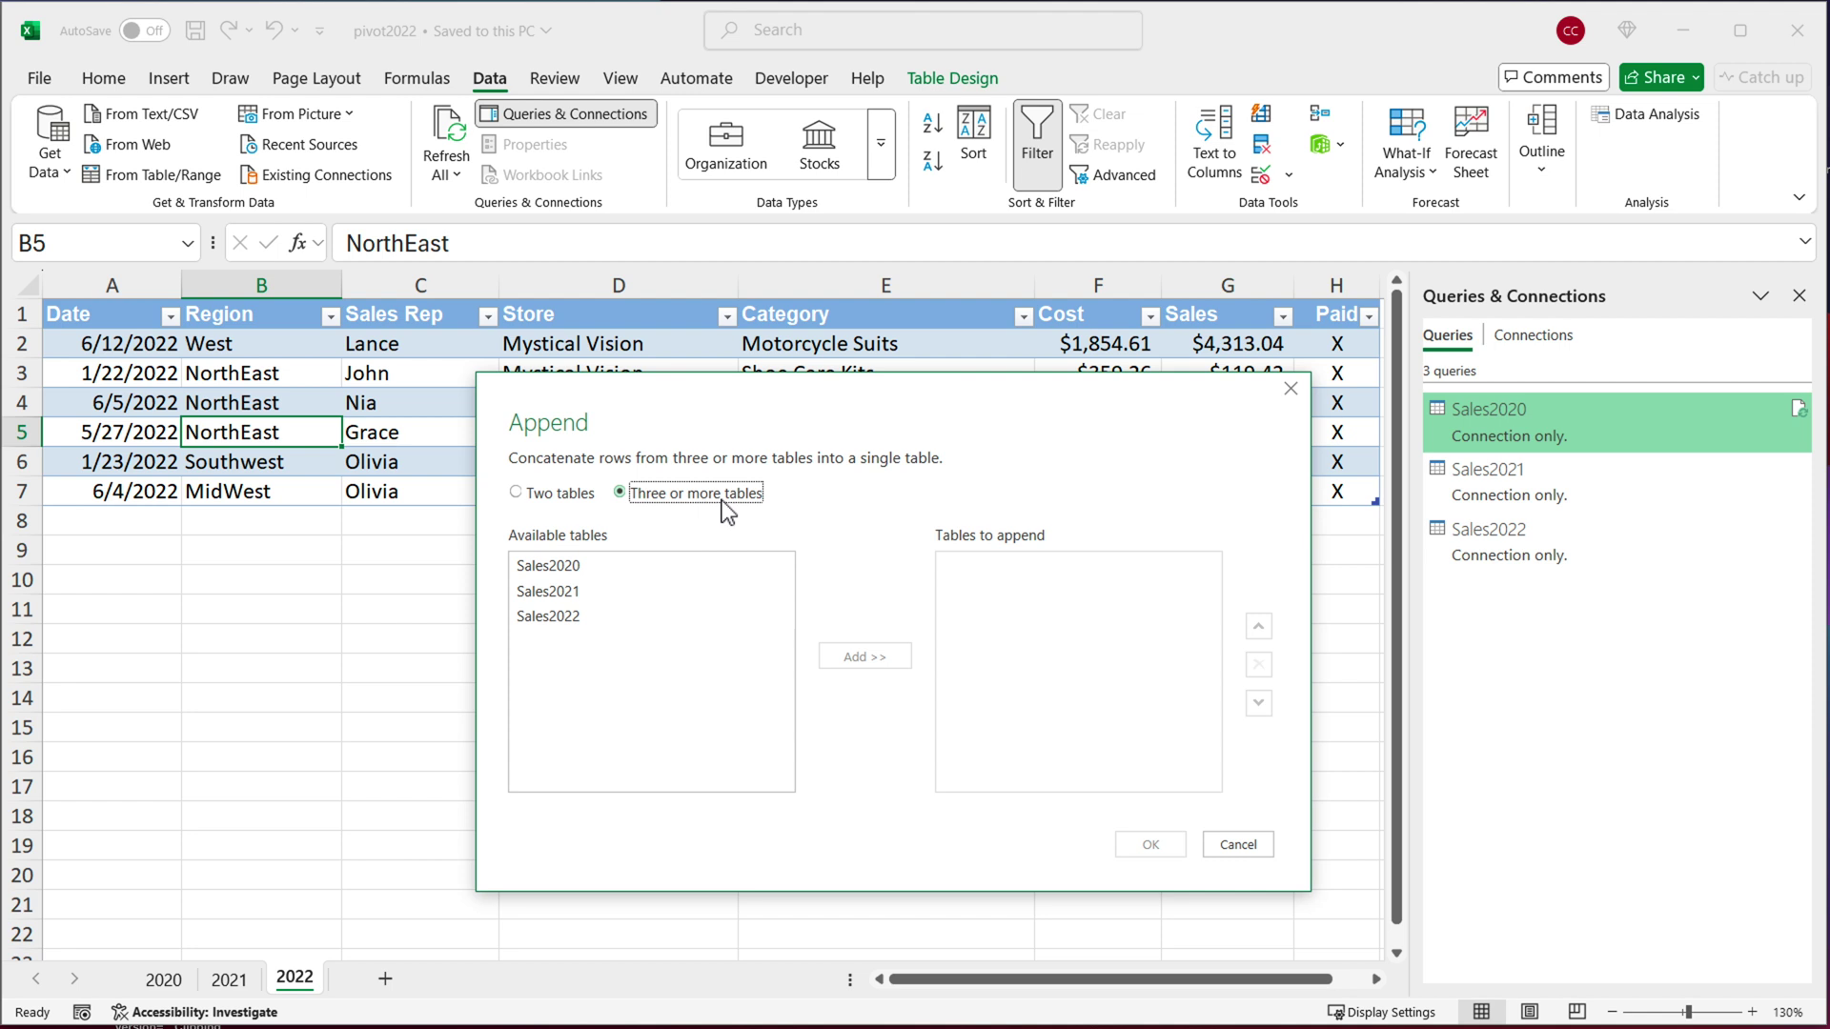
pyautogui.click(562, 569)
pyautogui.click(563, 592)
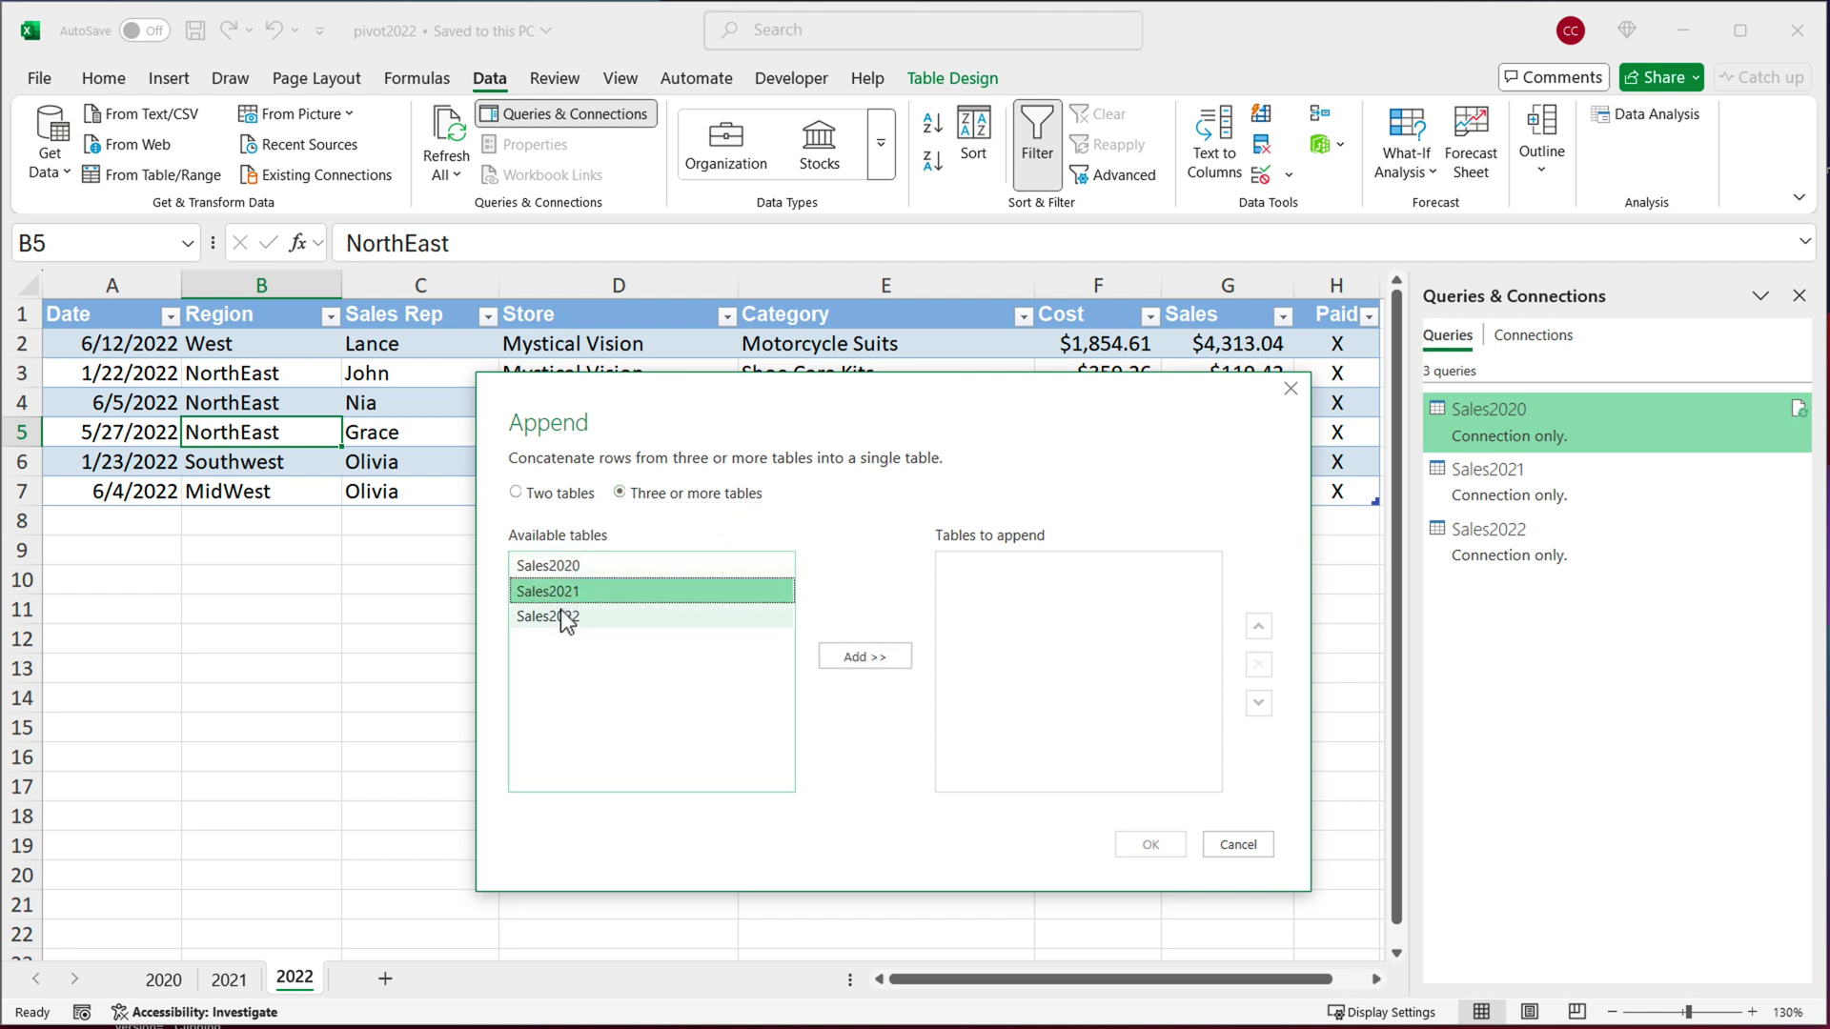
pyautogui.click(565, 617)
pyautogui.click(574, 570)
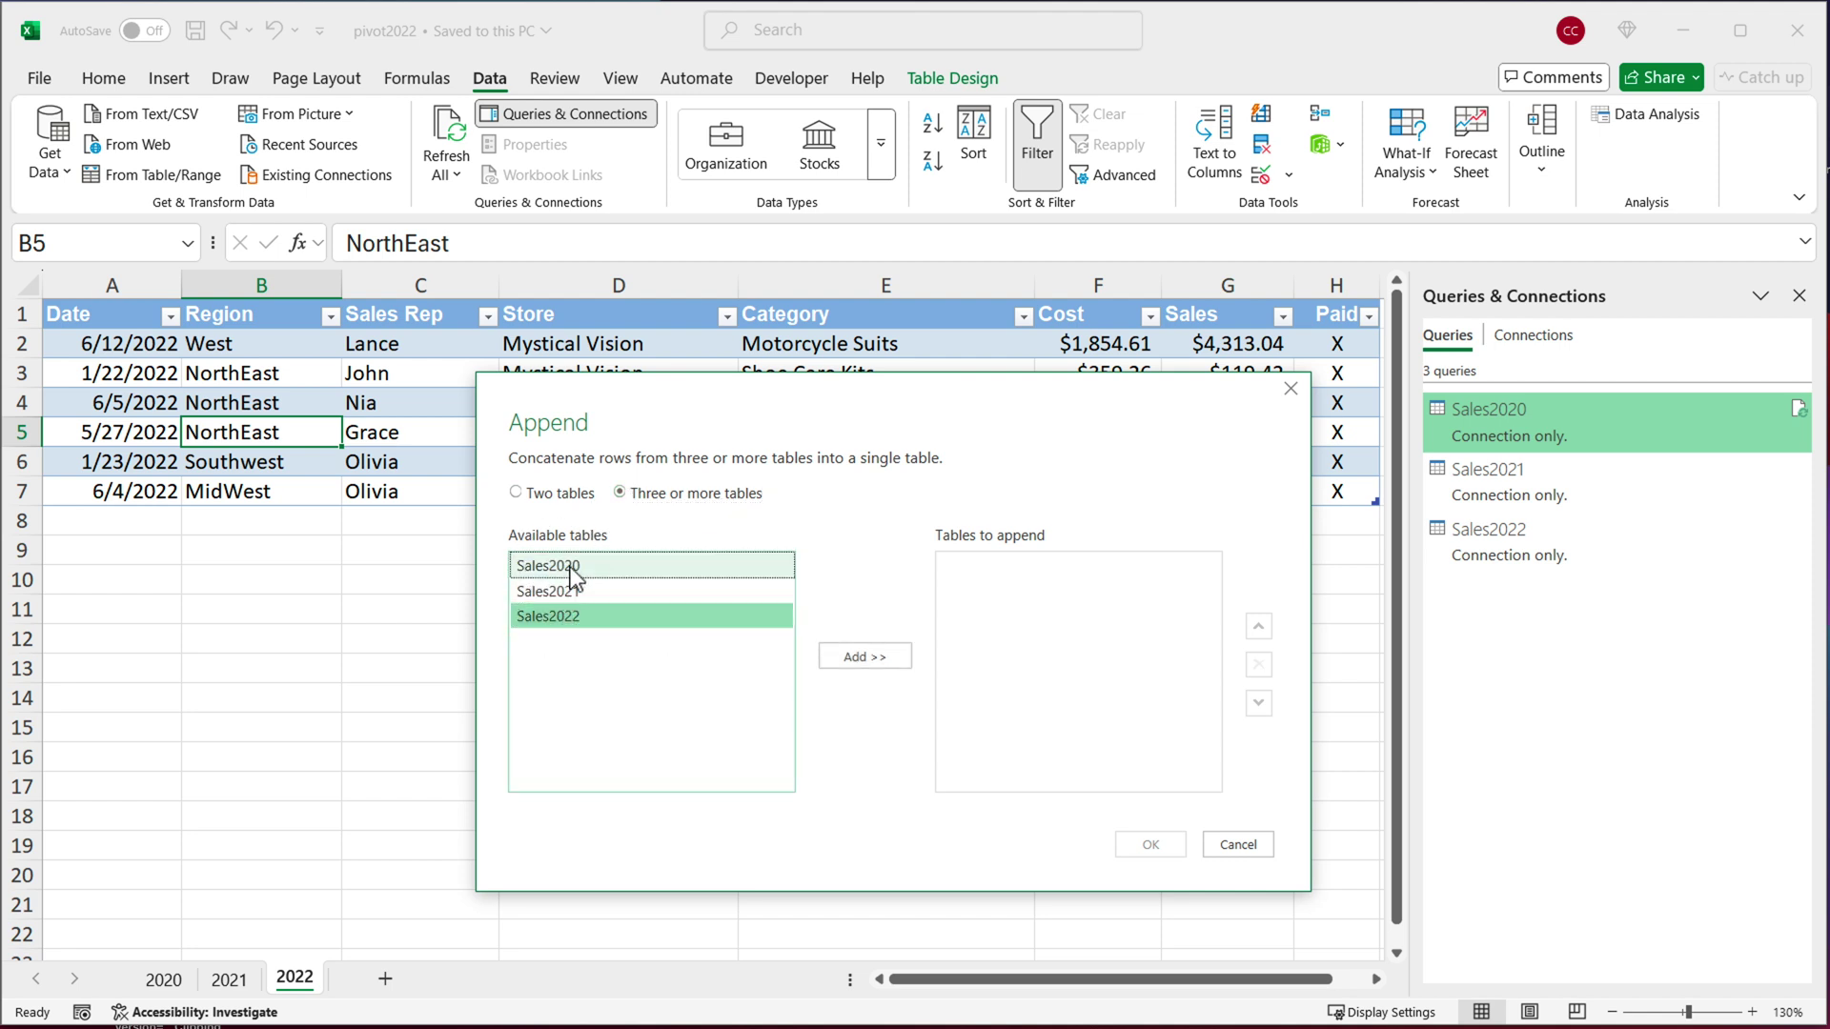
pyautogui.click(864, 657)
pyautogui.click(677, 592)
pyautogui.click(869, 653)
pyautogui.click(629, 617)
pyautogui.click(896, 660)
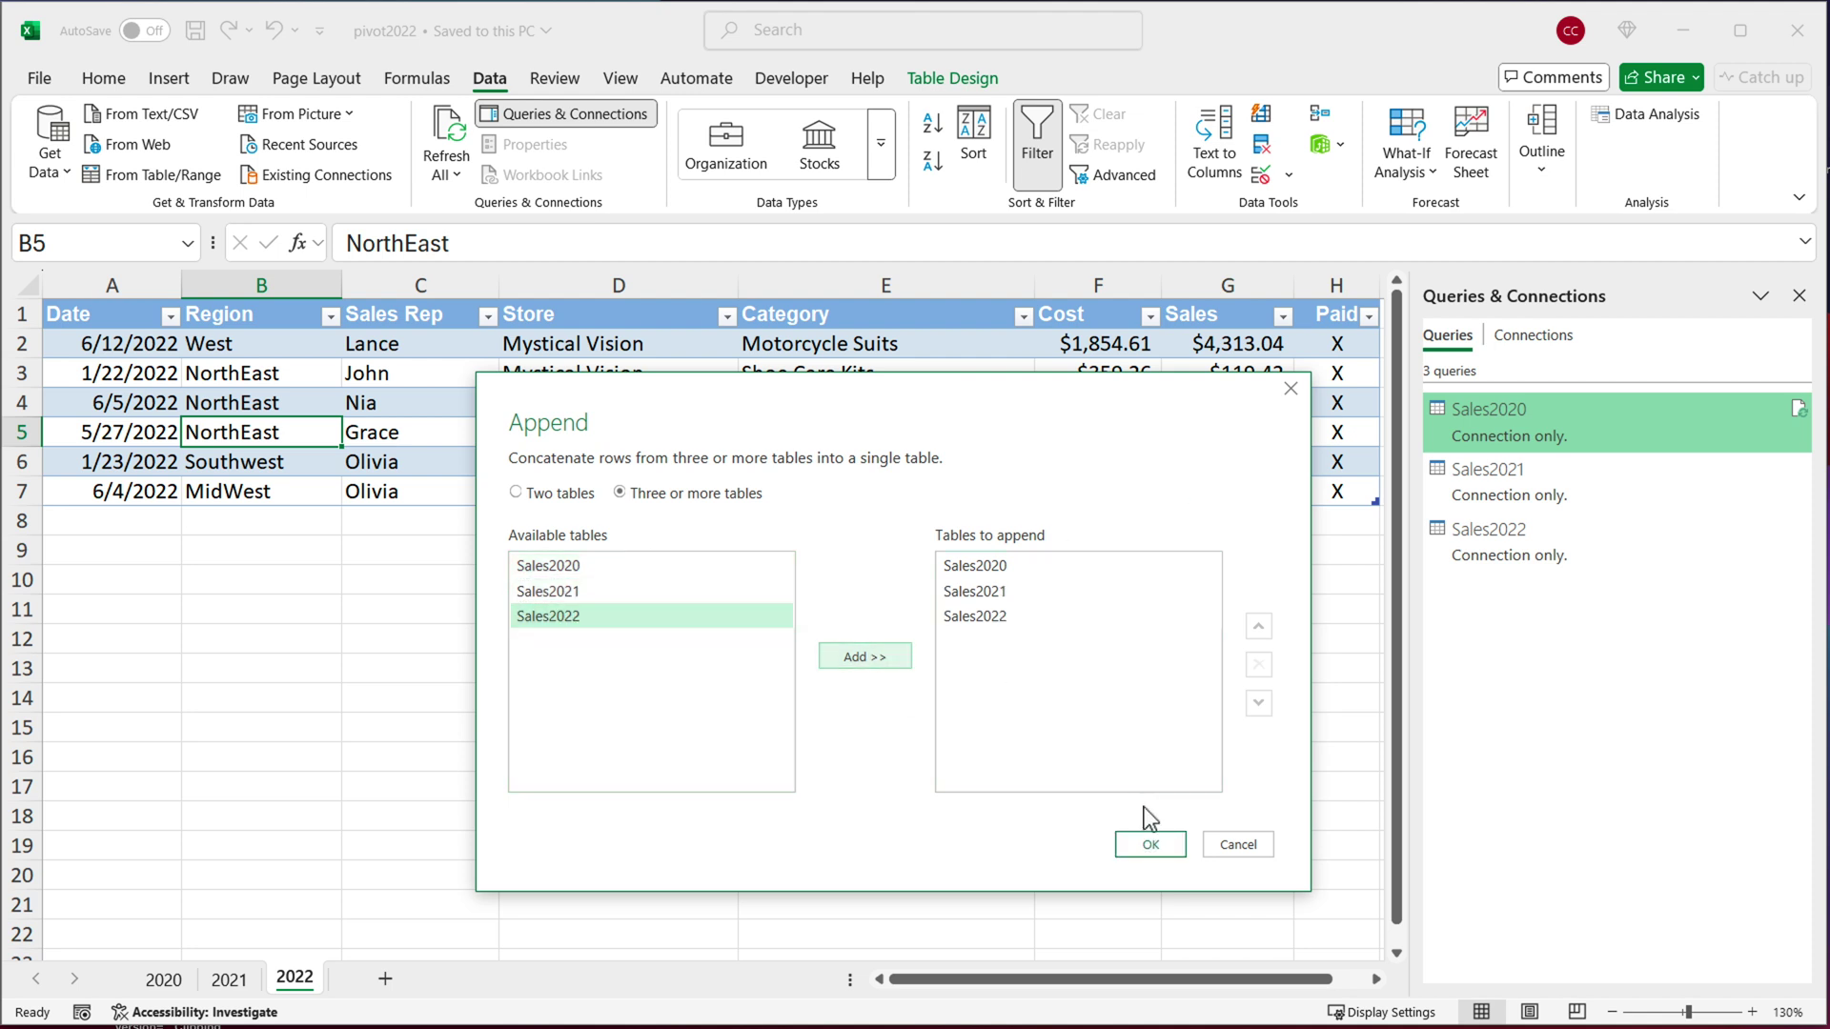
pyautogui.click(1157, 850)
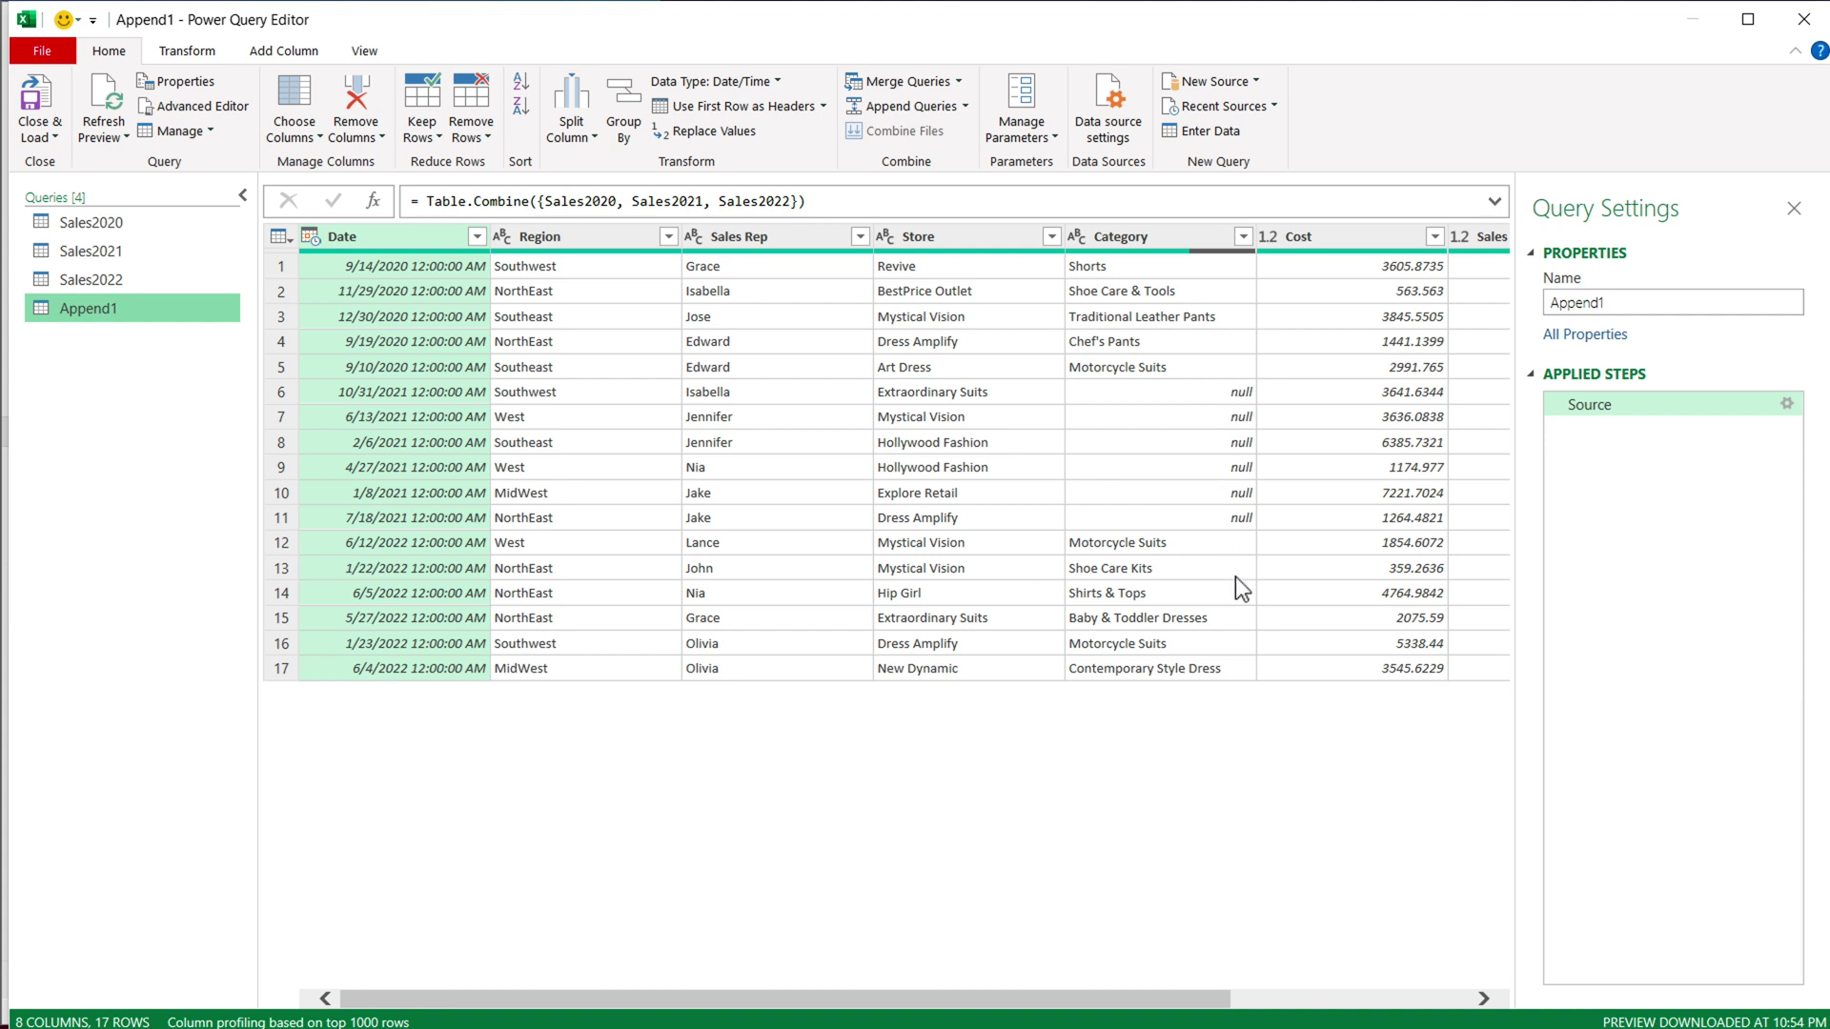
# - Rename the appended query as CombinedData
pyautogui.click(1625, 310)
pyautogui.moveTo(1624, 311); pyautogui.dragTo(1478, 306)
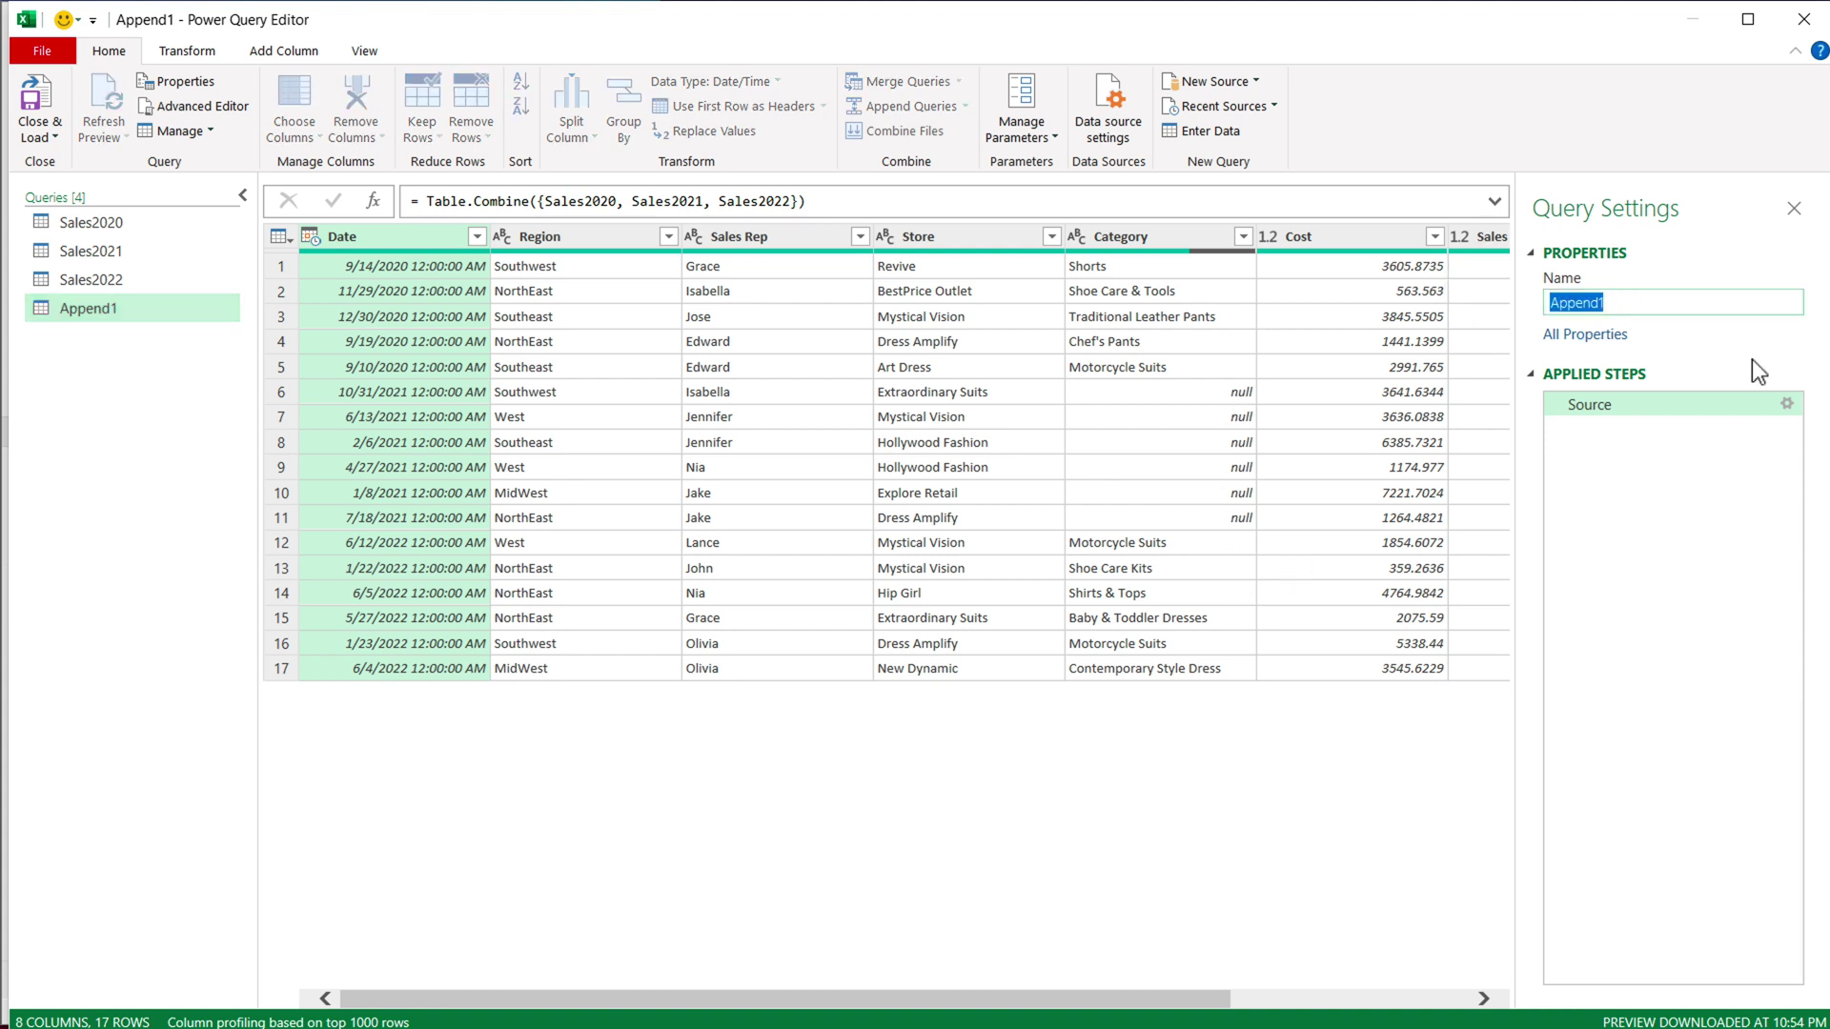
pyautogui.write('CombinedData')
pyautogui.press('Return')
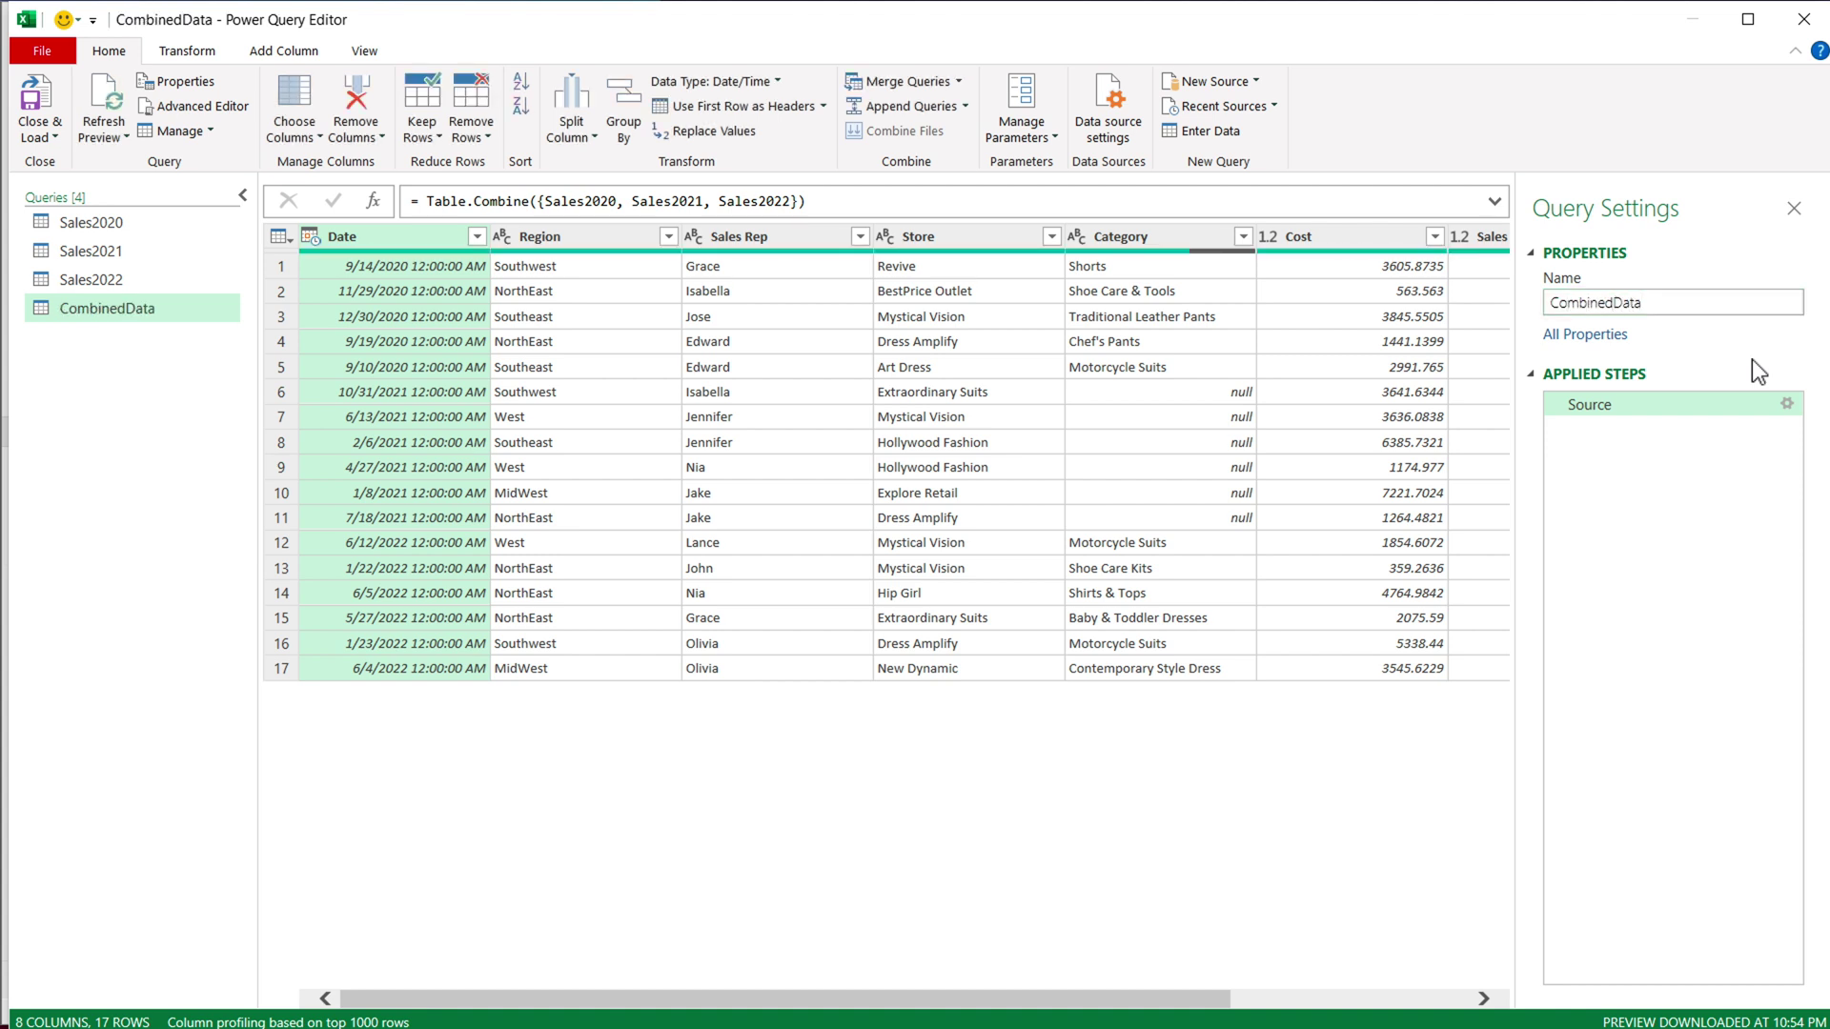
# - Load the CombinedData query as a PivotTable report on a new worksheet
pyautogui.click(55, 135)
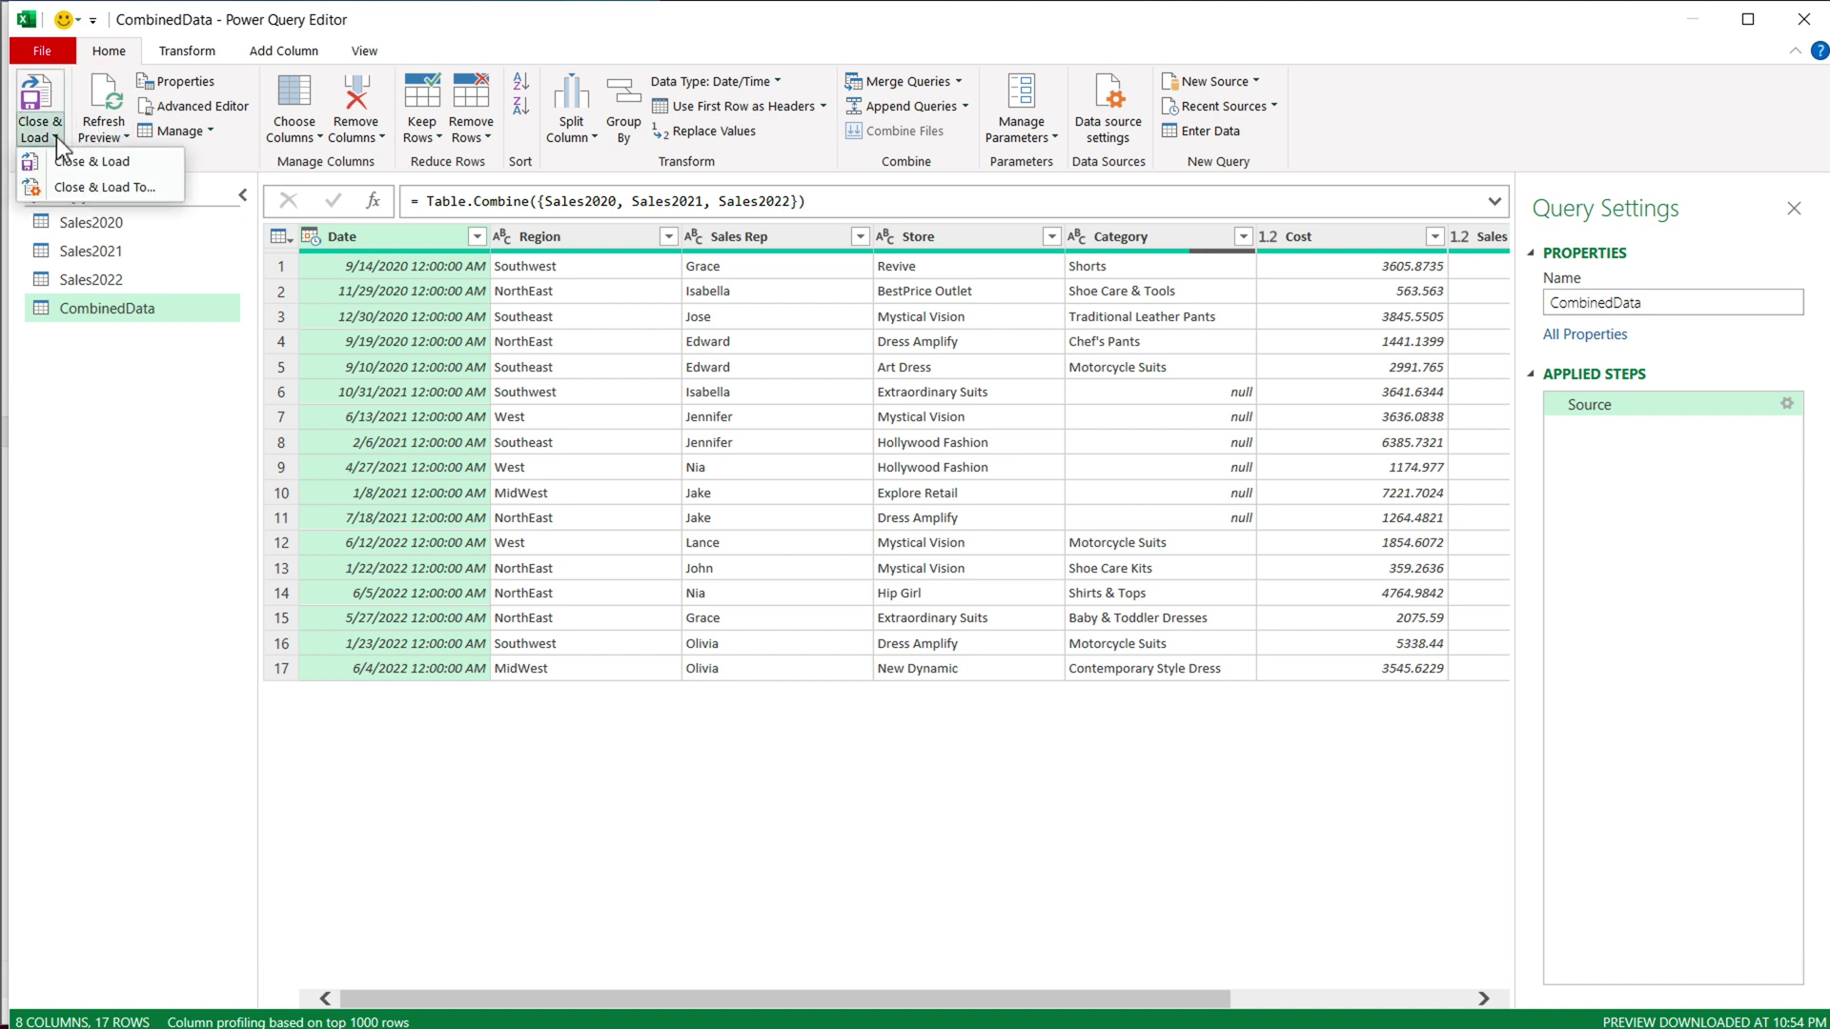
pyautogui.click(109, 188)
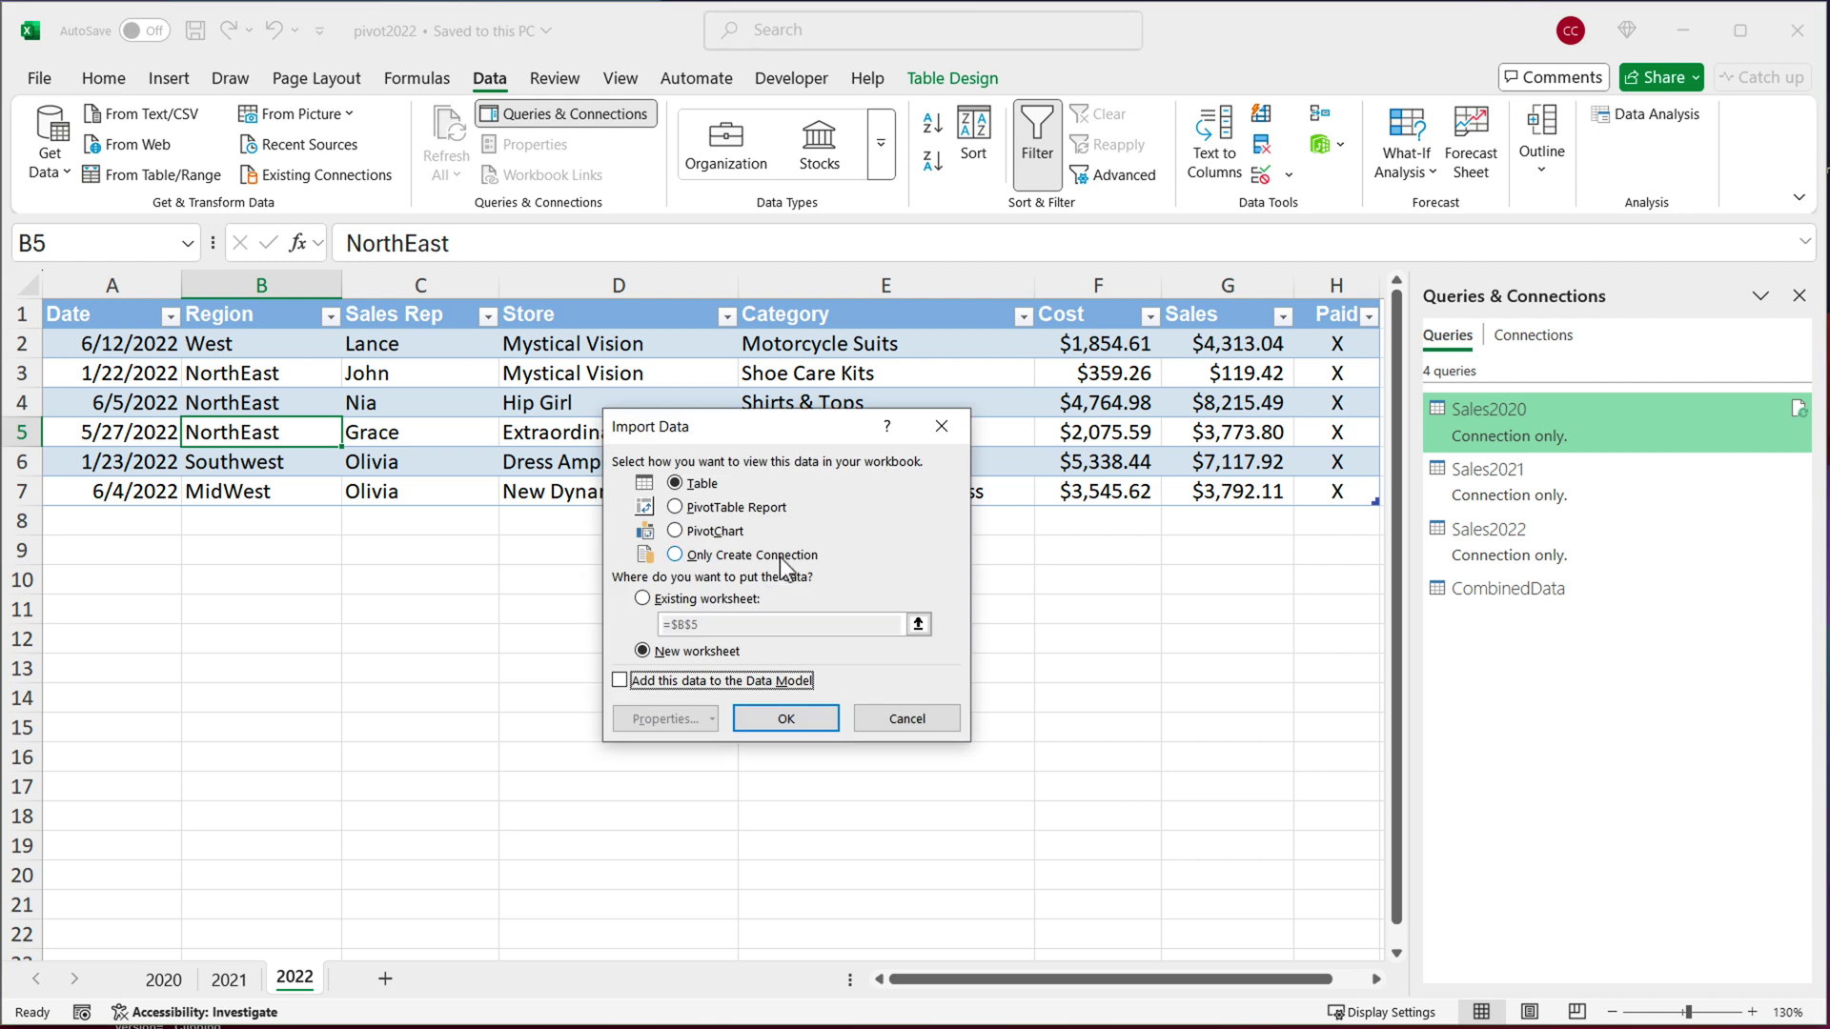
pyautogui.click(722, 508)
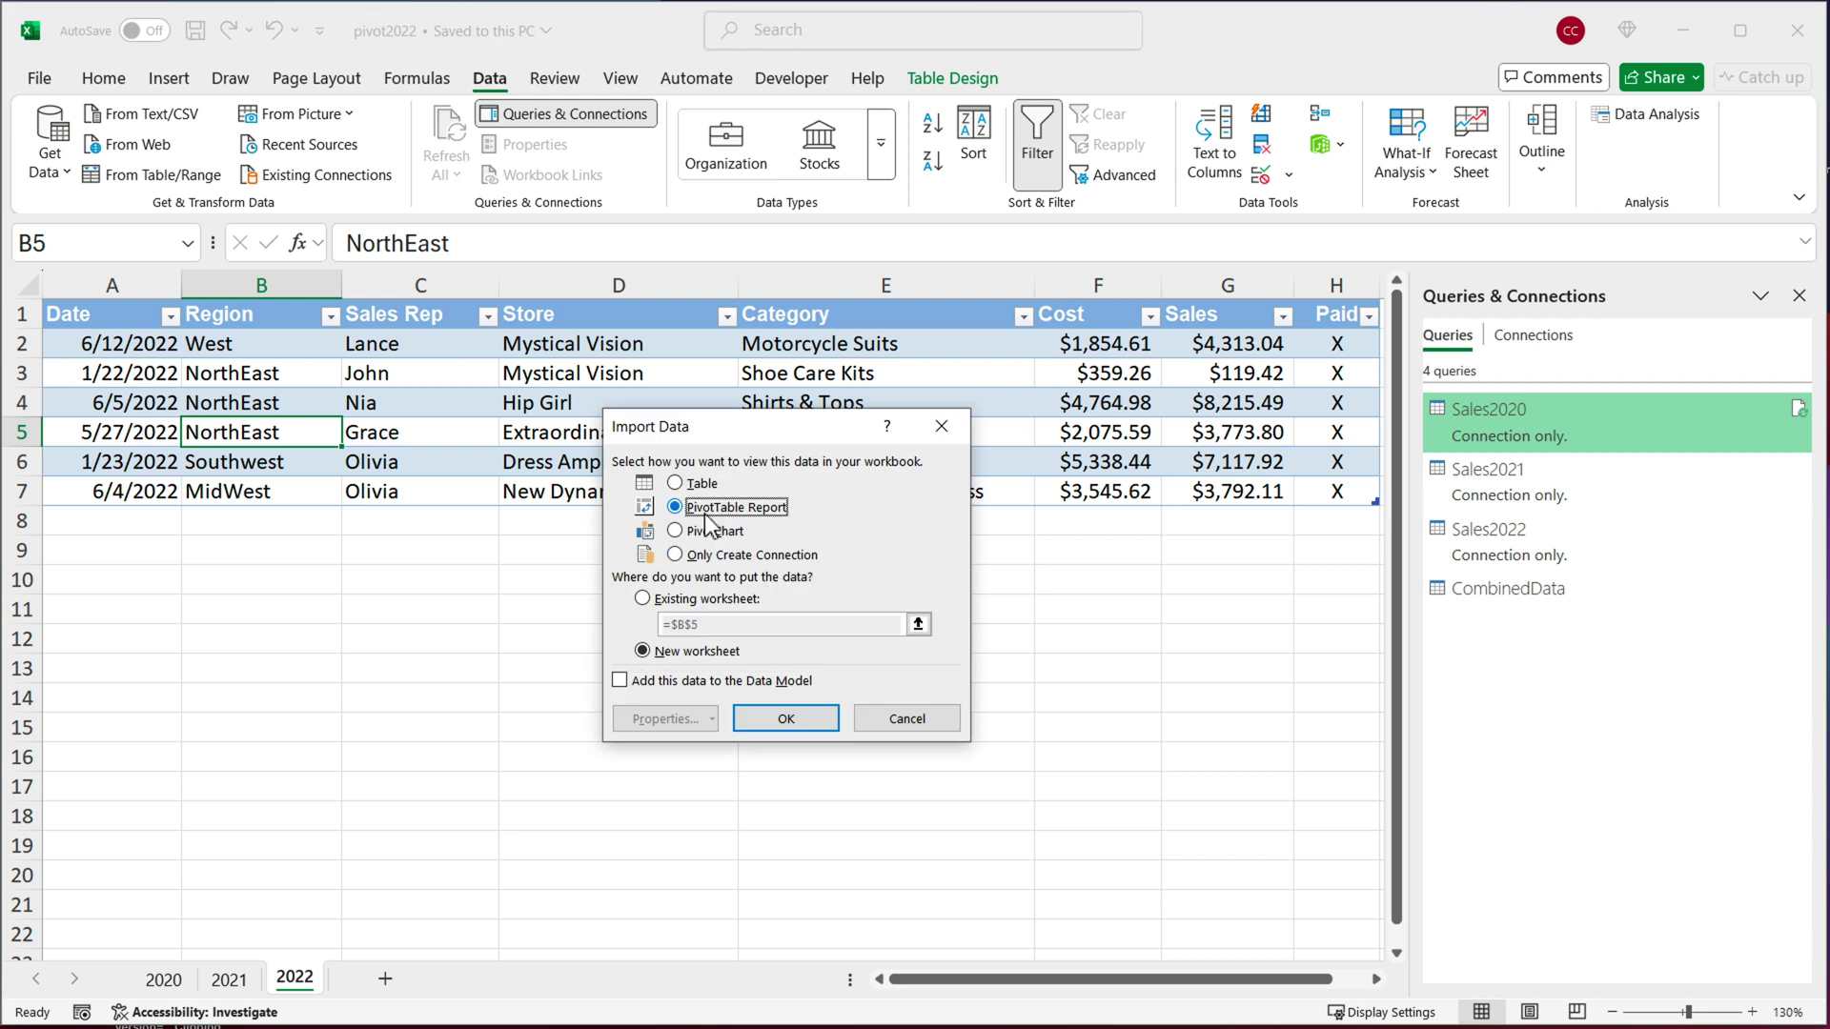
pyautogui.click(787, 720)
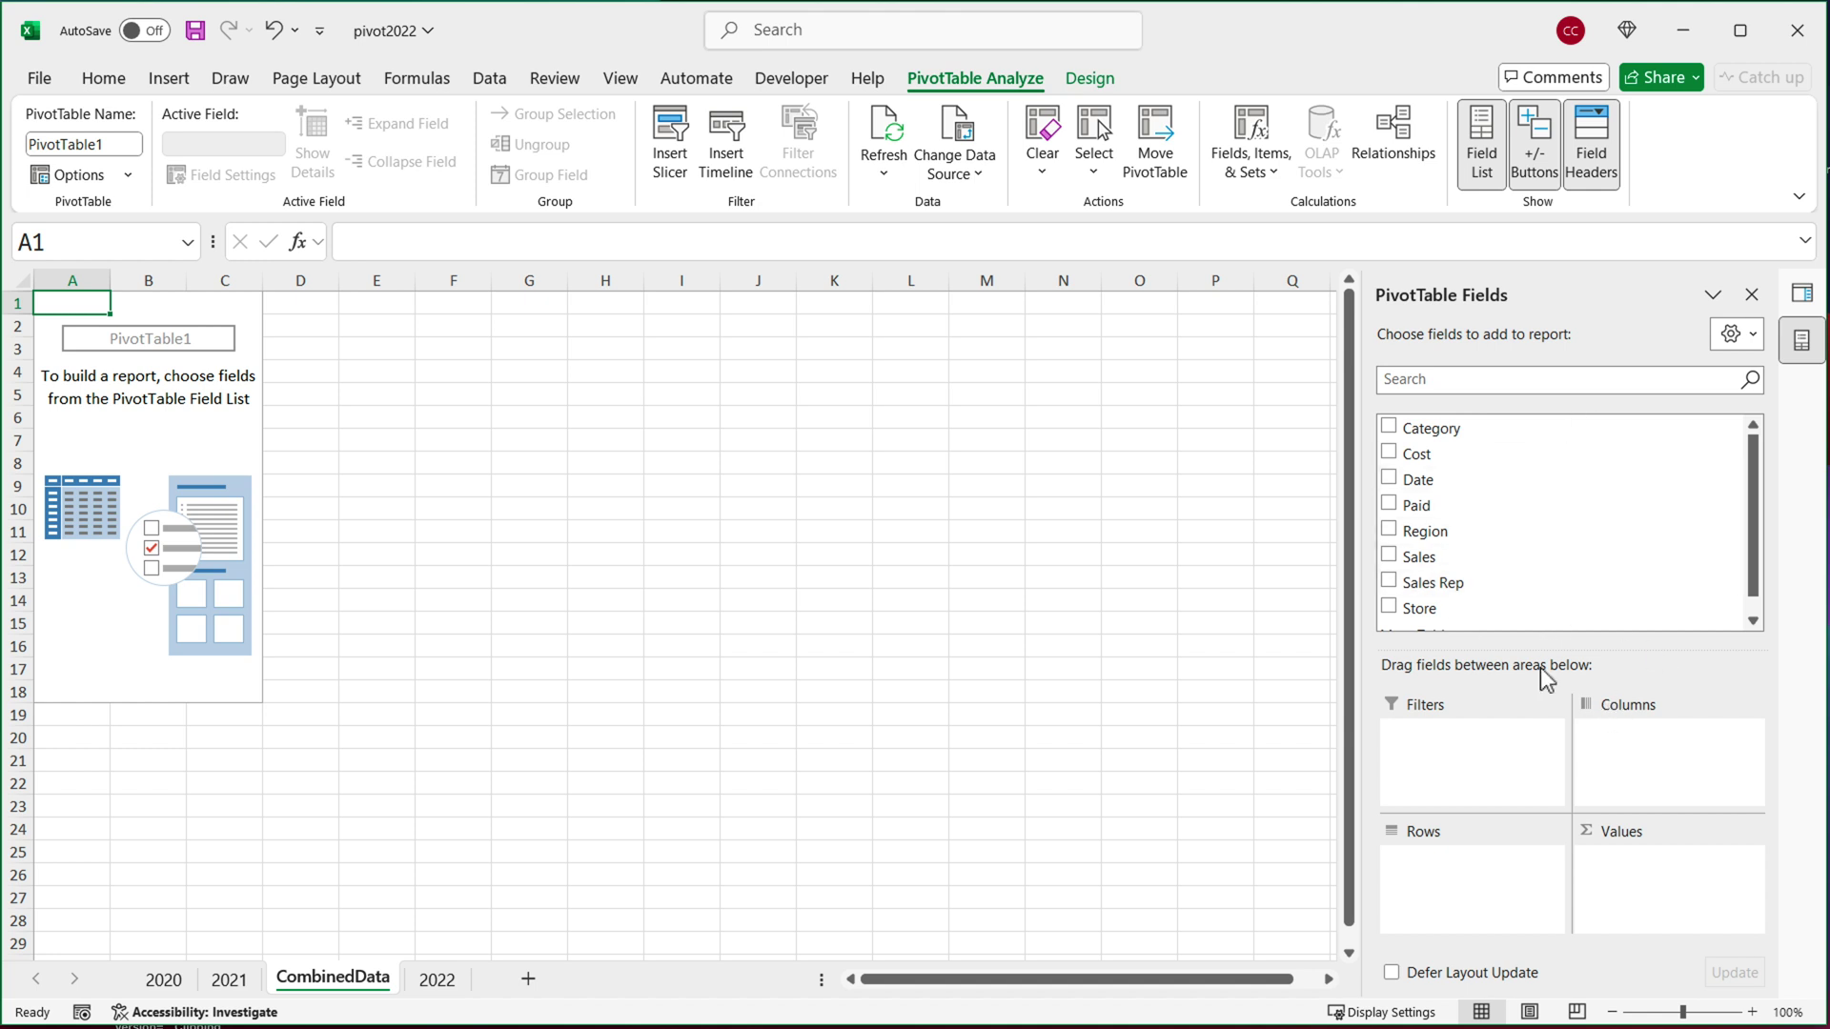
# - Build the PivotTable with Sales summed as values and Region as rows
pyautogui.moveTo(1441, 559); pyautogui.dragTo(1639, 860)
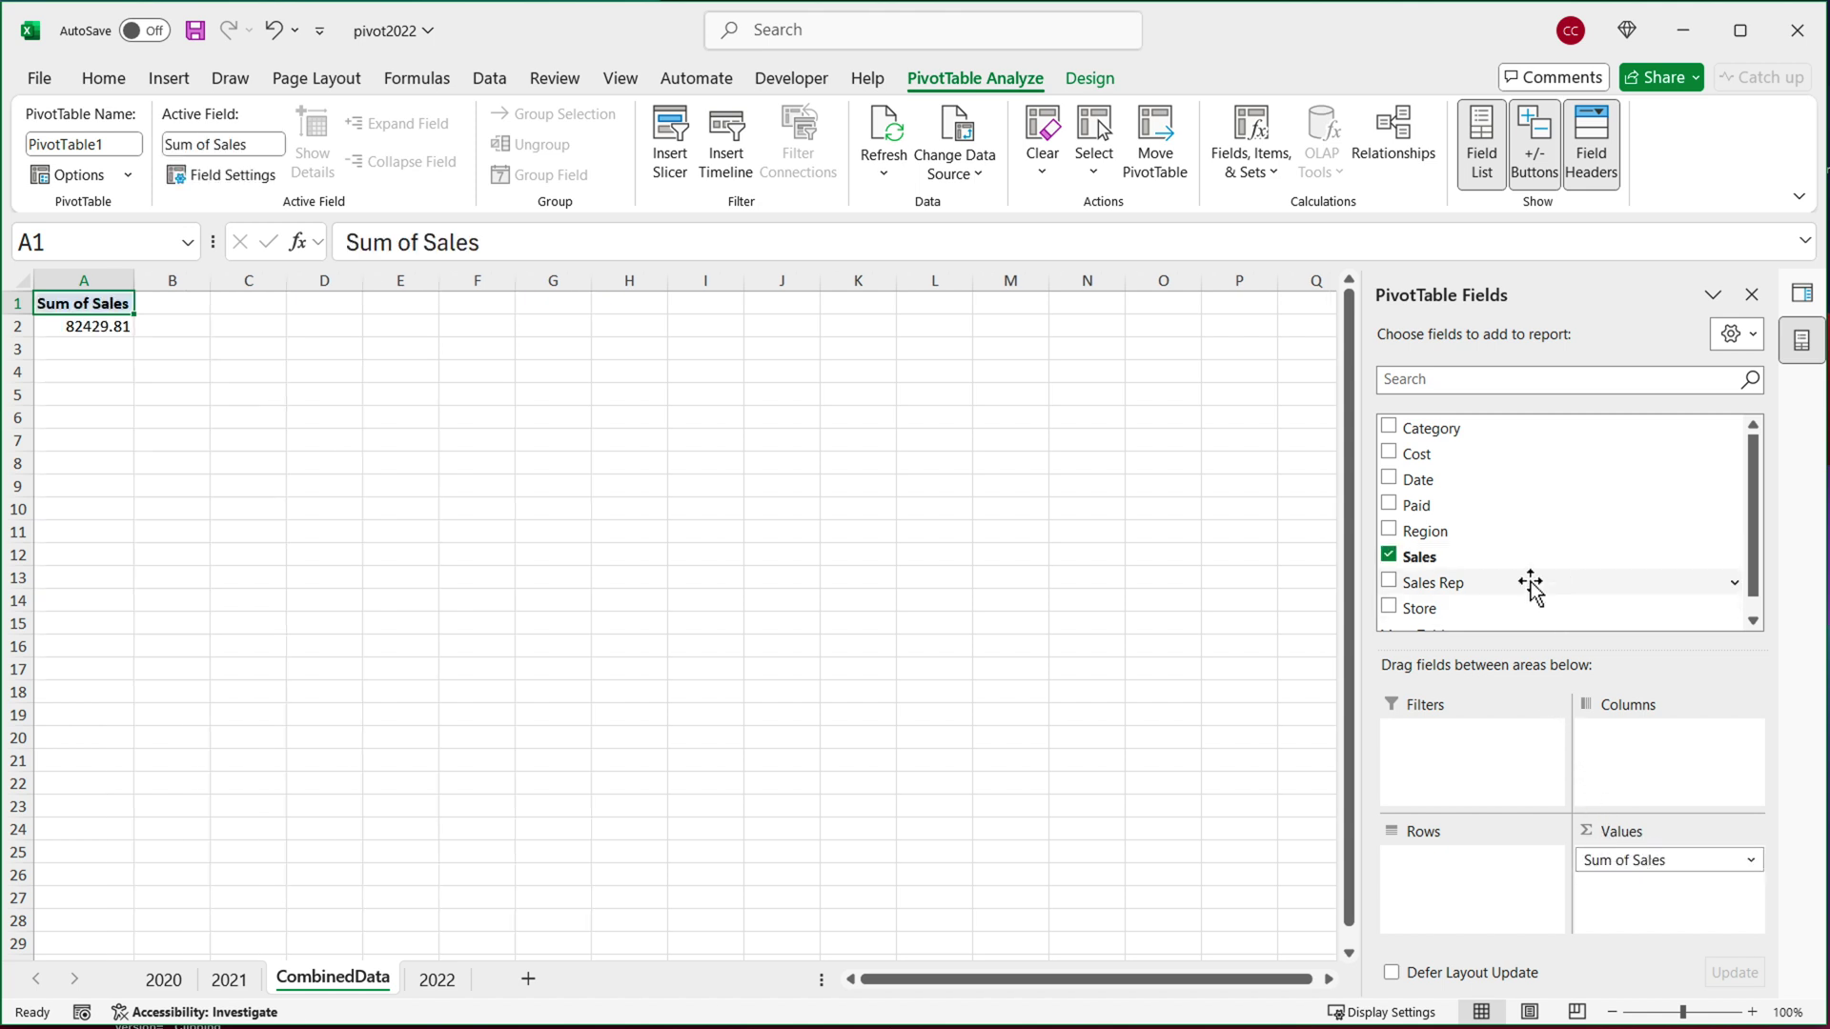
pyautogui.moveTo(1458, 535); pyautogui.dragTo(1486, 899)
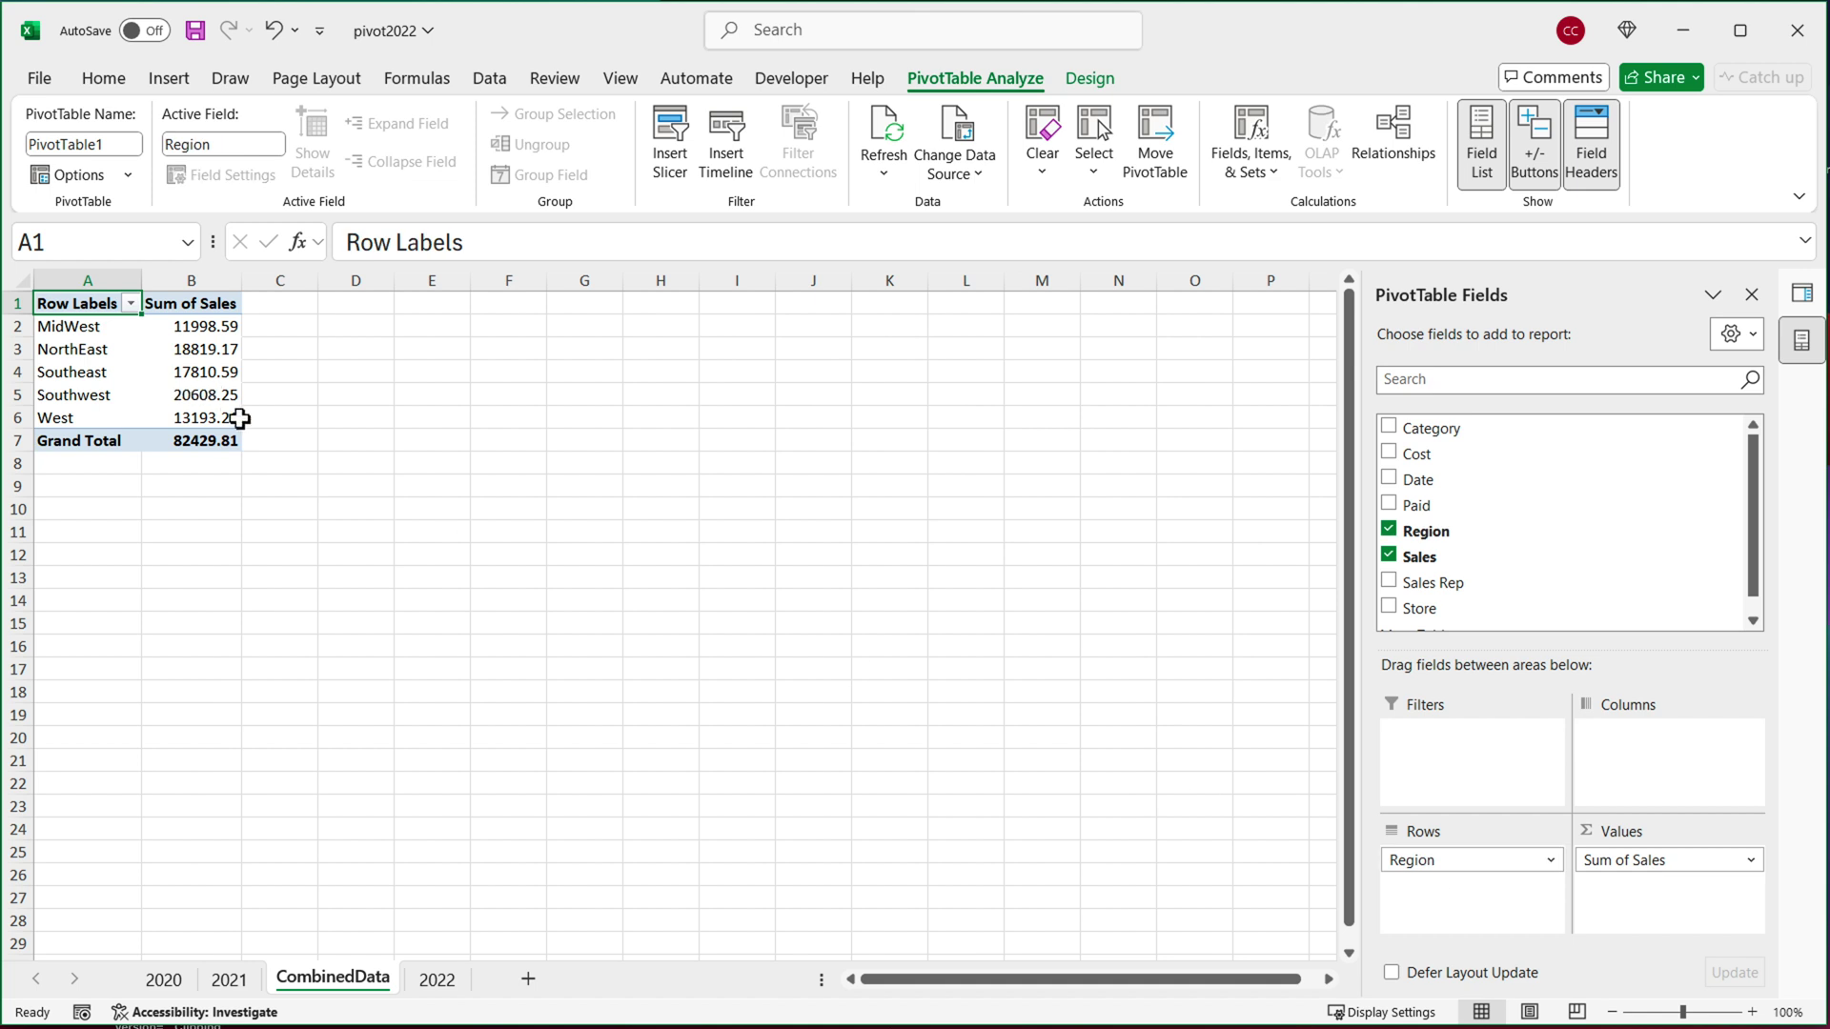
pyautogui.scroll(4, 245, 431)
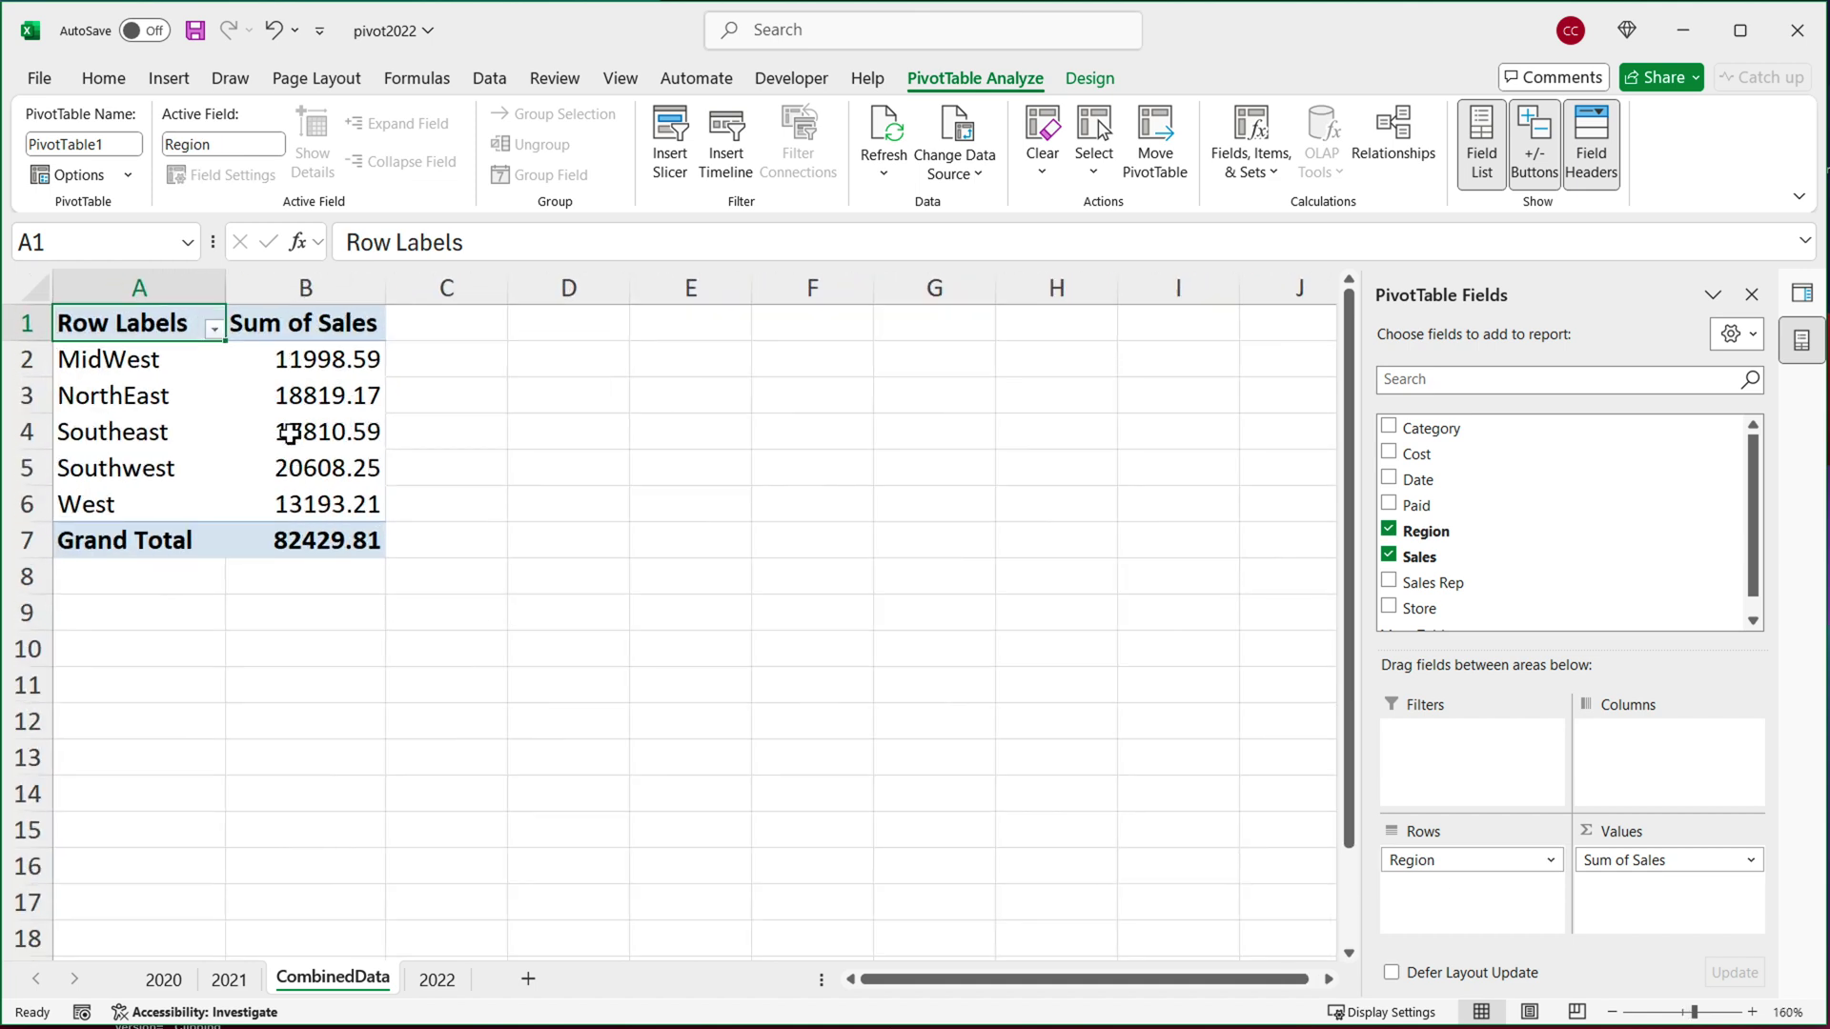
# - Apply the Currency number format to the PivotTable's Sum of Sales values
pyautogui.rightClick(327, 404)
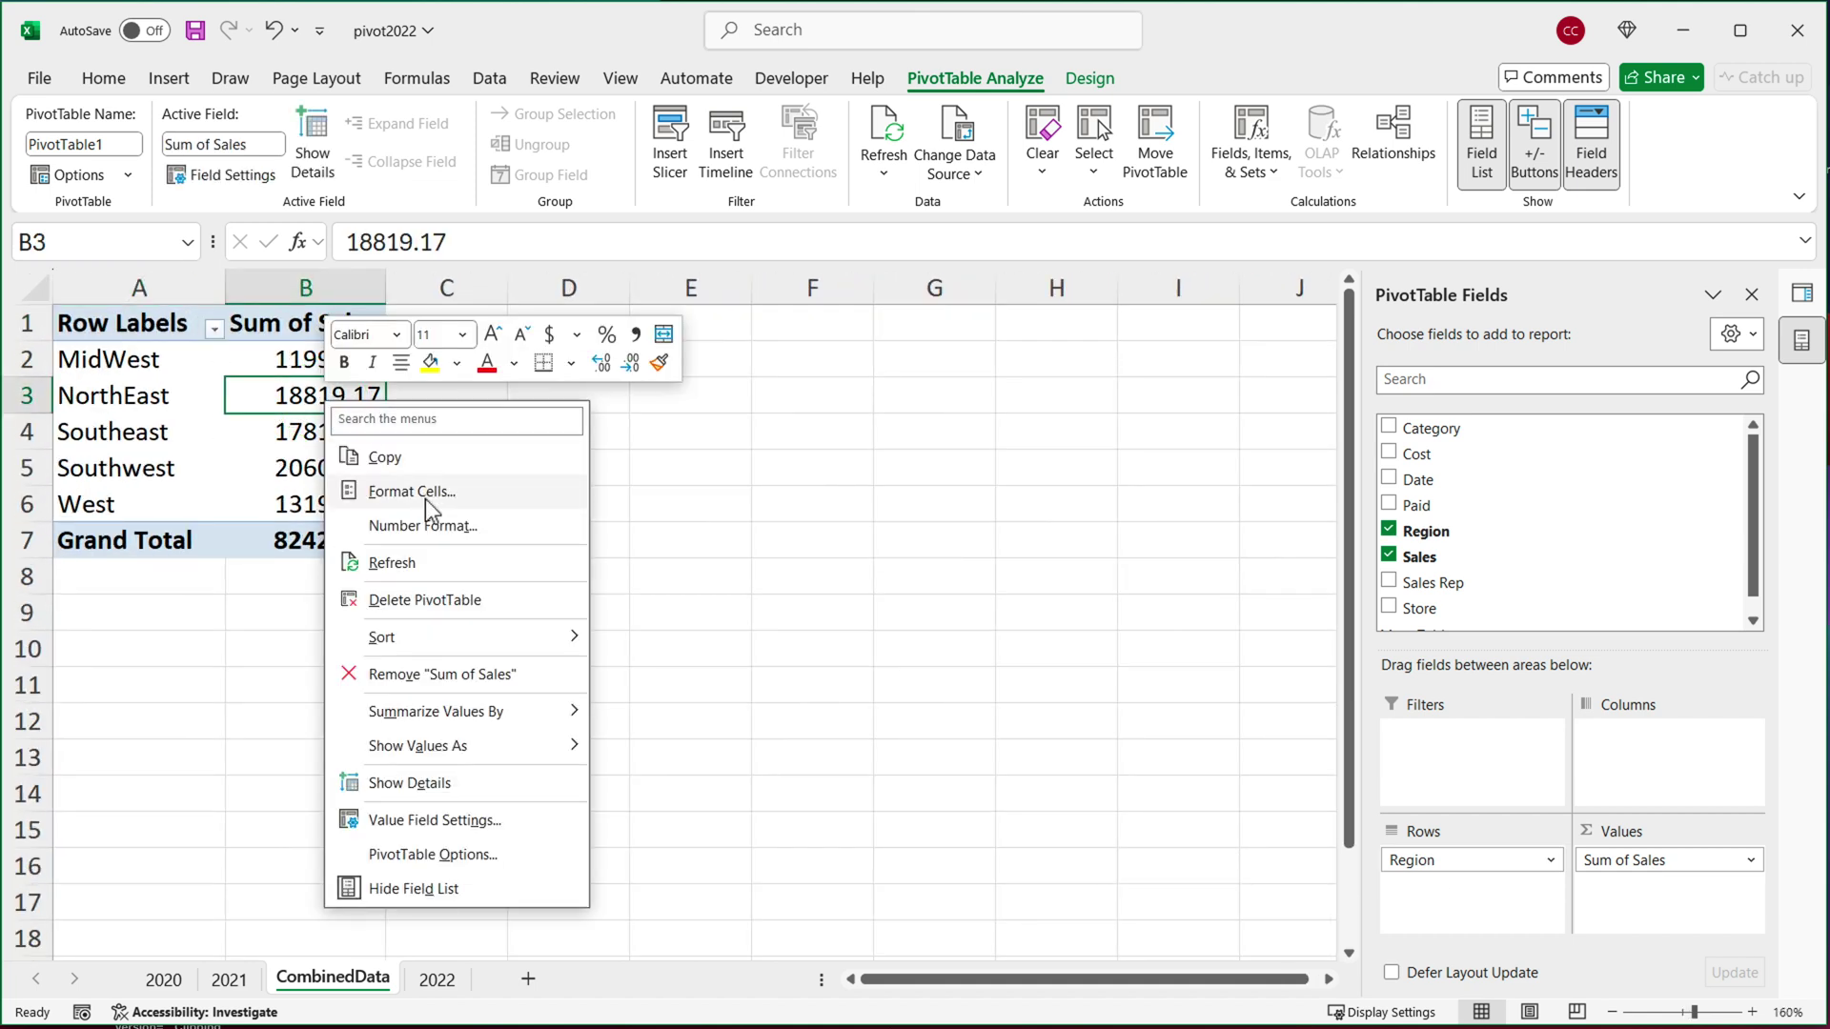
pyautogui.click(429, 527)
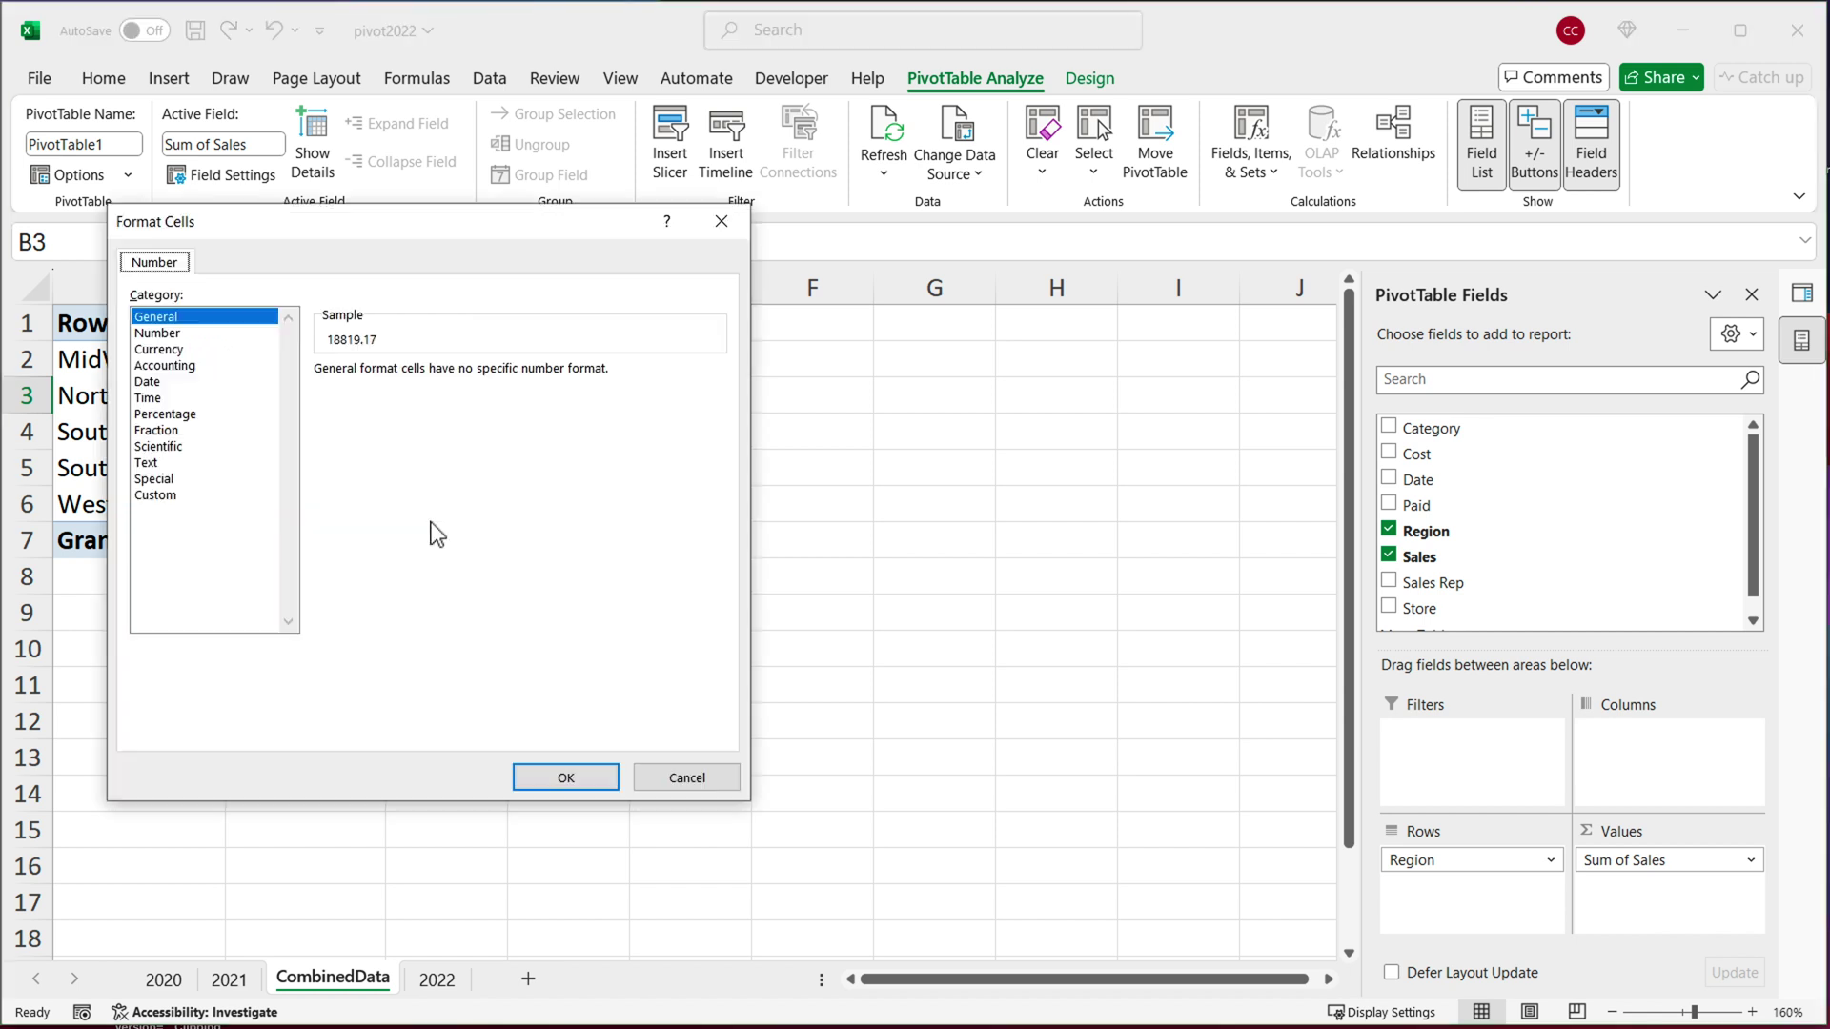
pyautogui.click(173, 352)
pyautogui.click(563, 775)
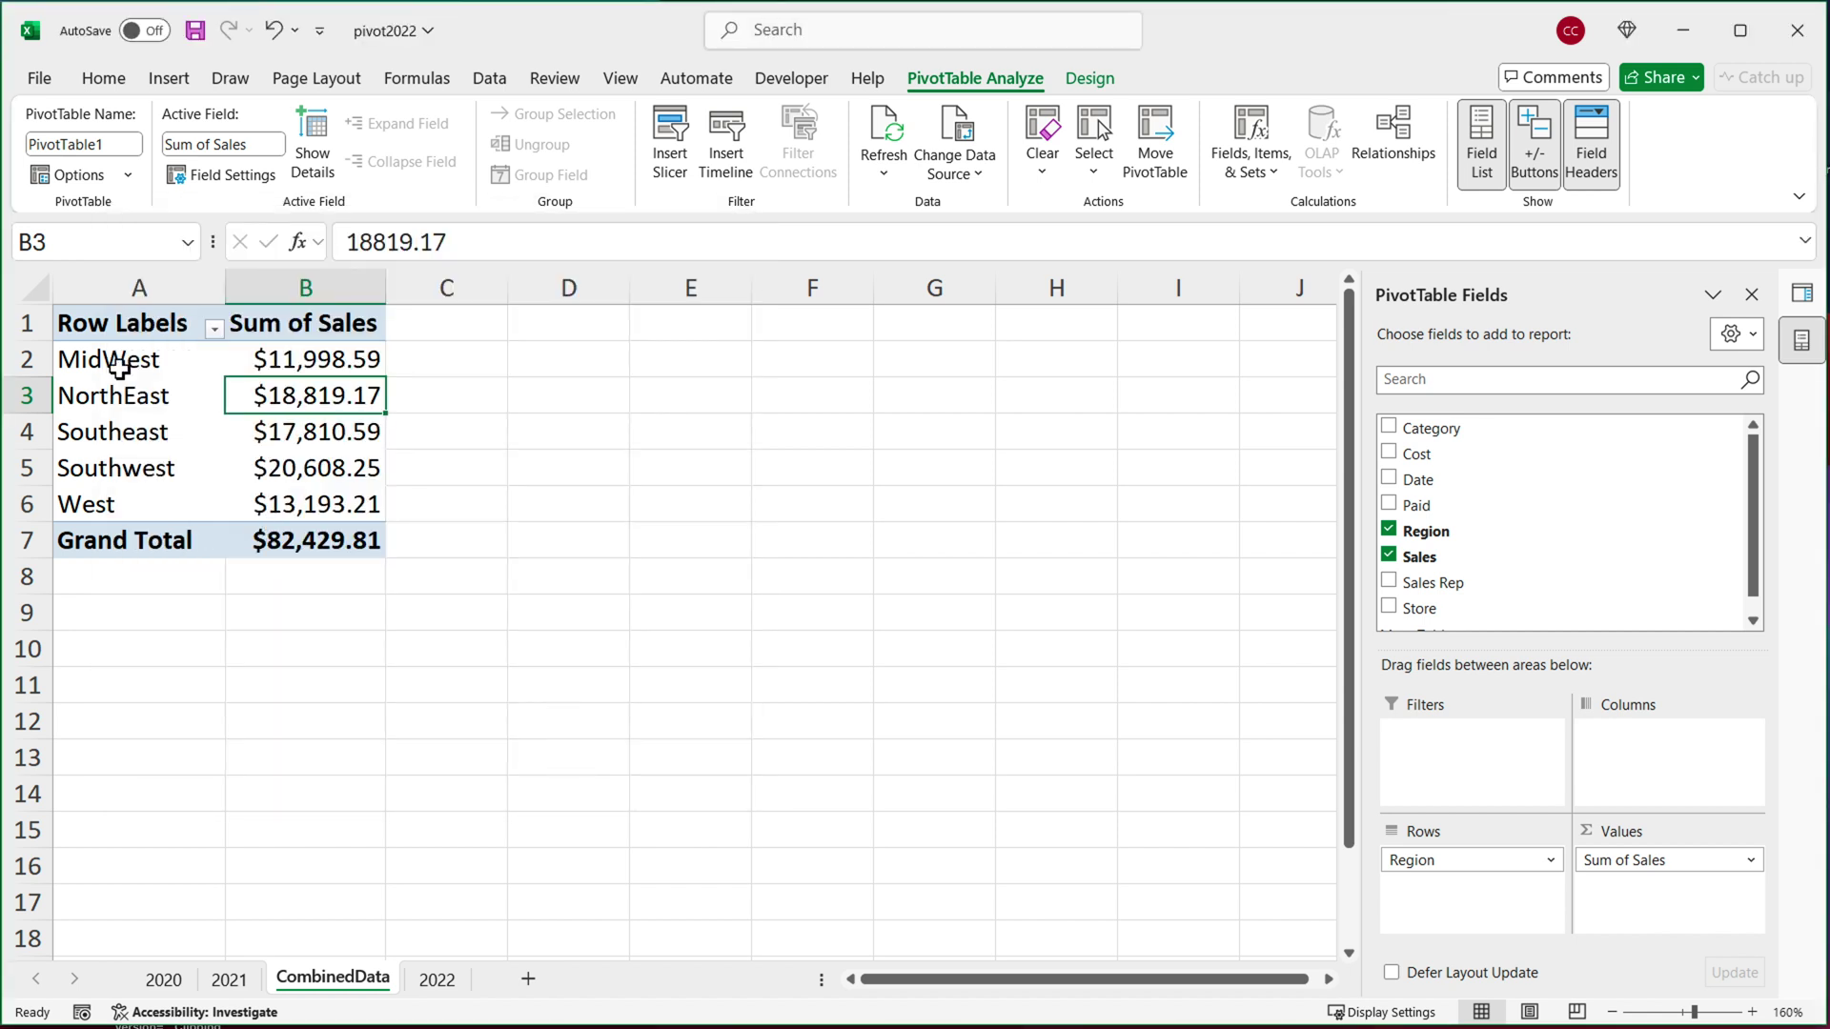
pyautogui.click(119, 332)
pyautogui.scroll(2, 188, 449)
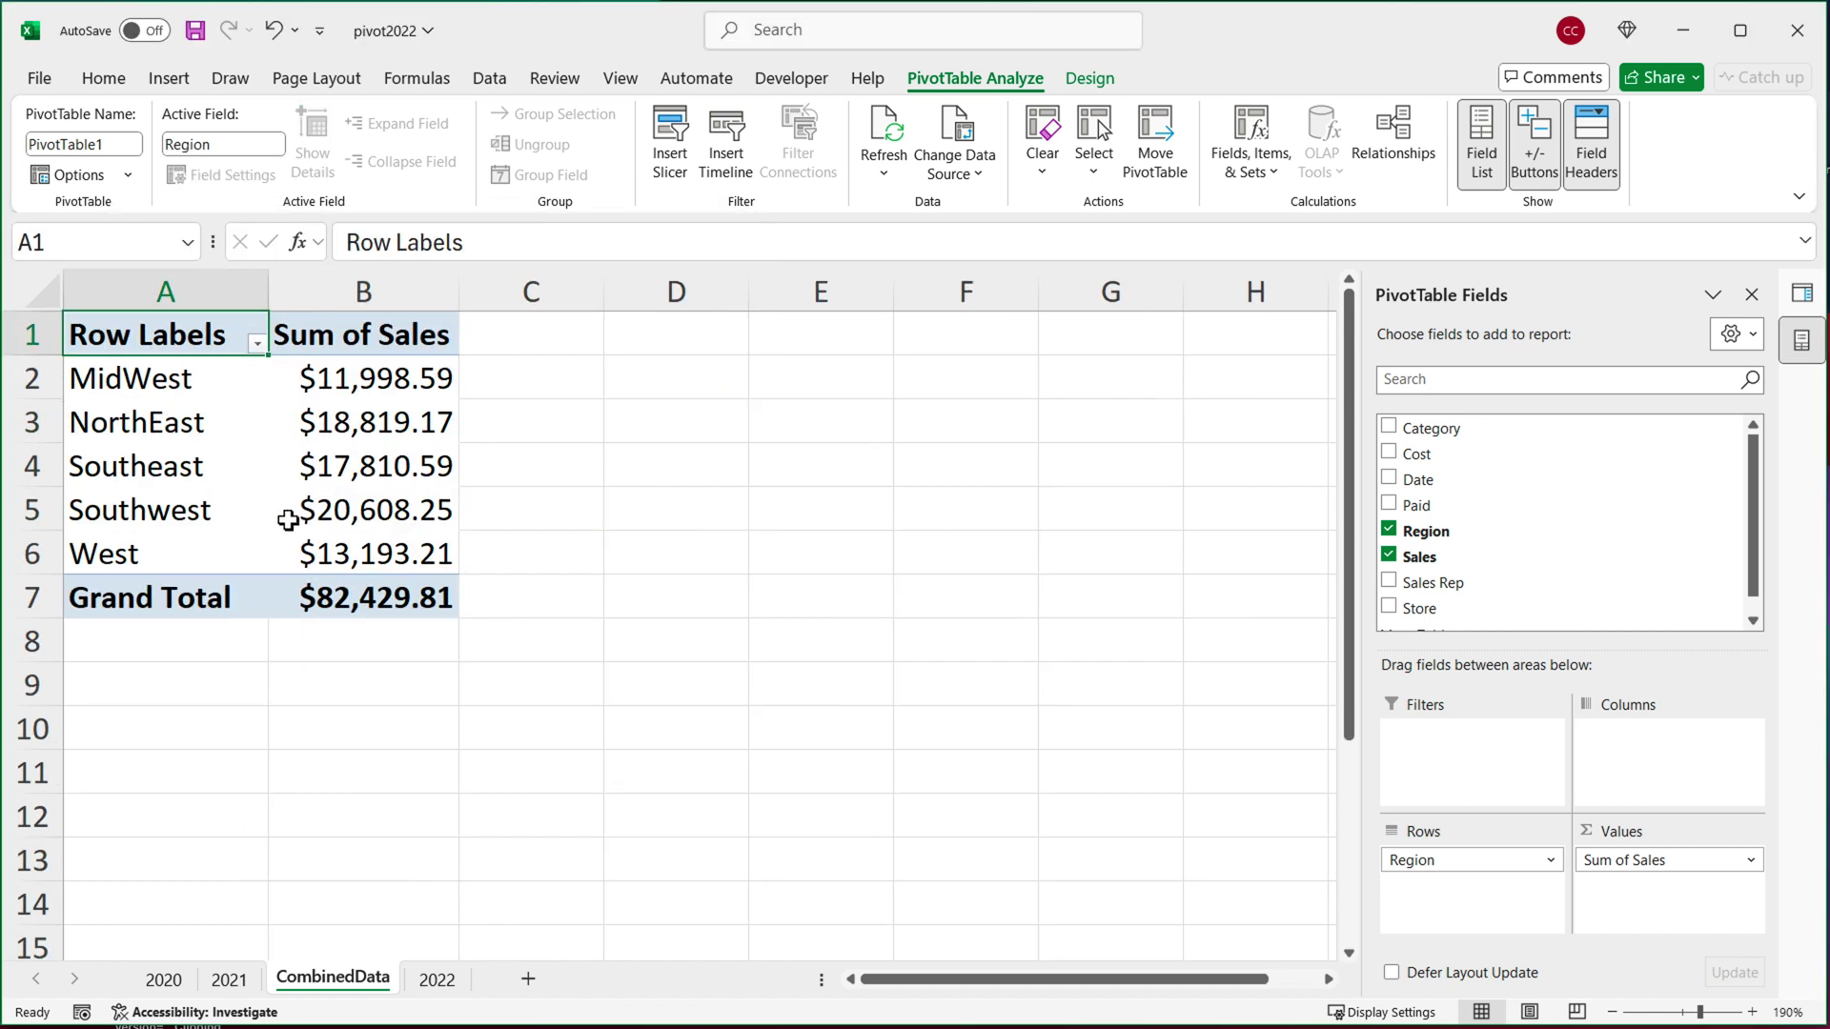
# - Move the 2022 sheet ahead of the CombinedData sheet and return to the PivotTable
pyautogui.click(438, 986)
pyautogui.moveTo(440, 995); pyautogui.dragTo(314, 996)
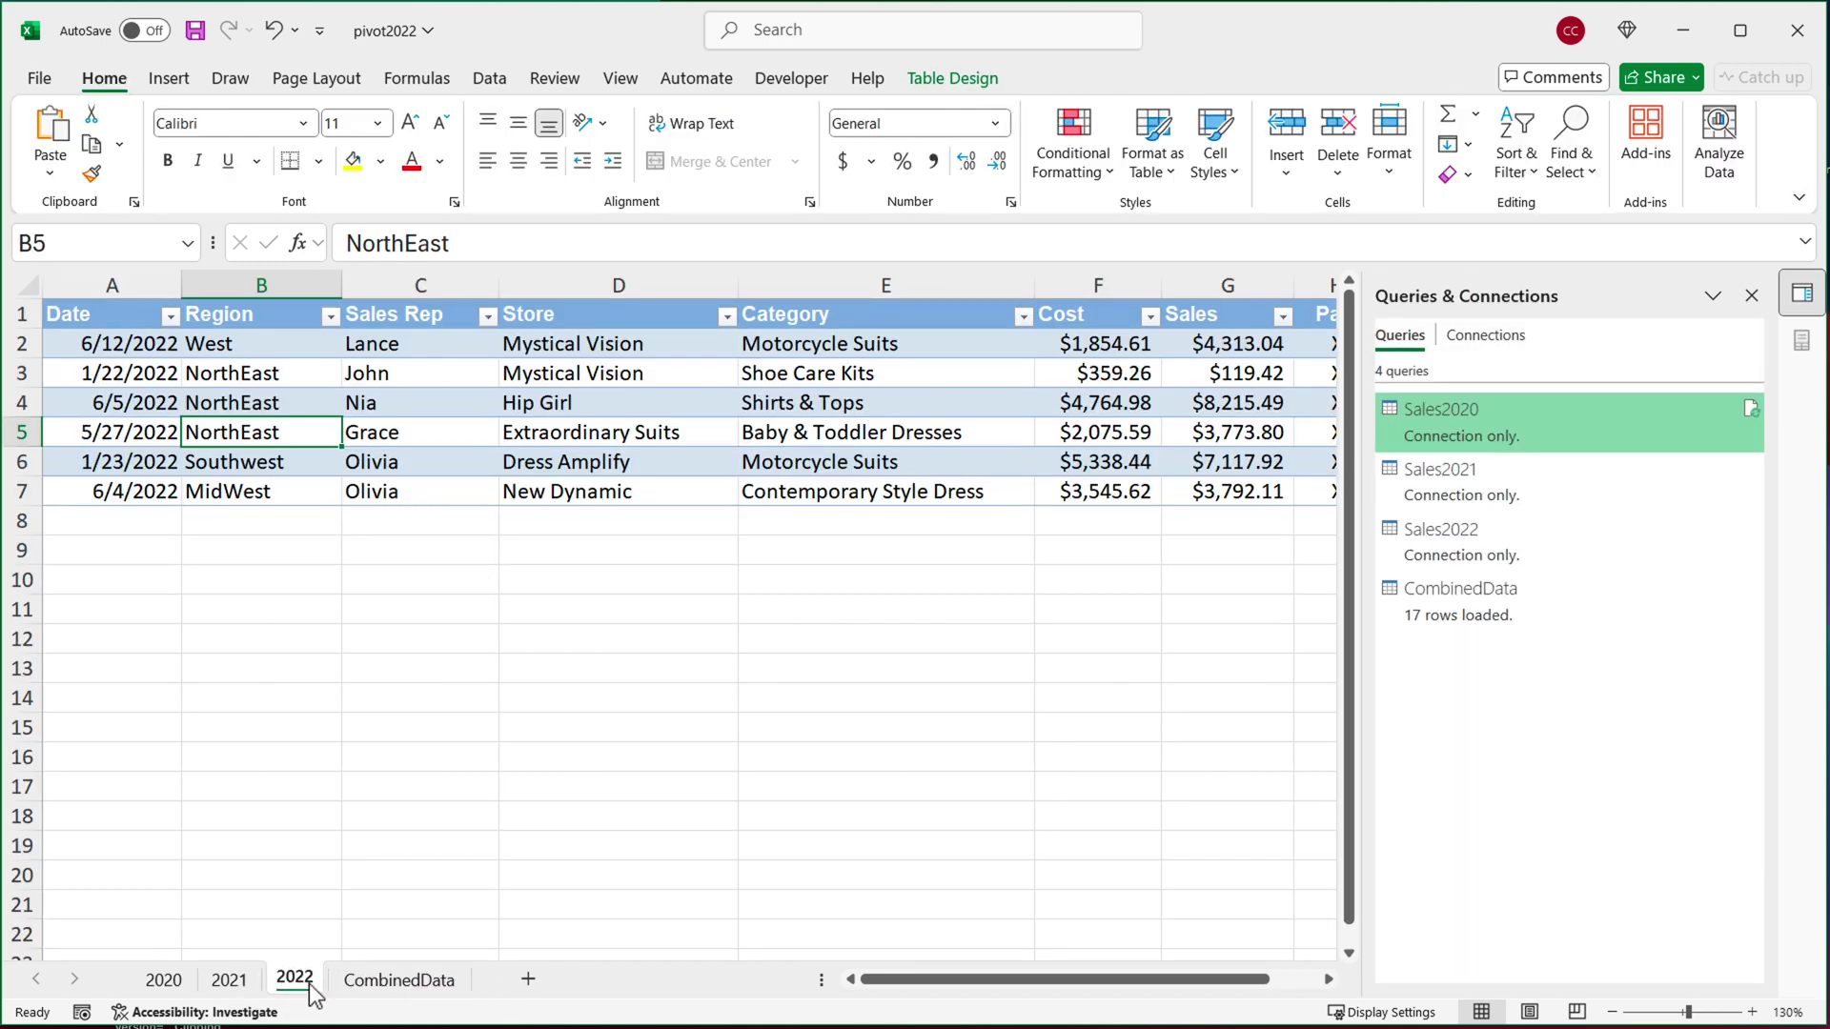
pyautogui.click(397, 987)
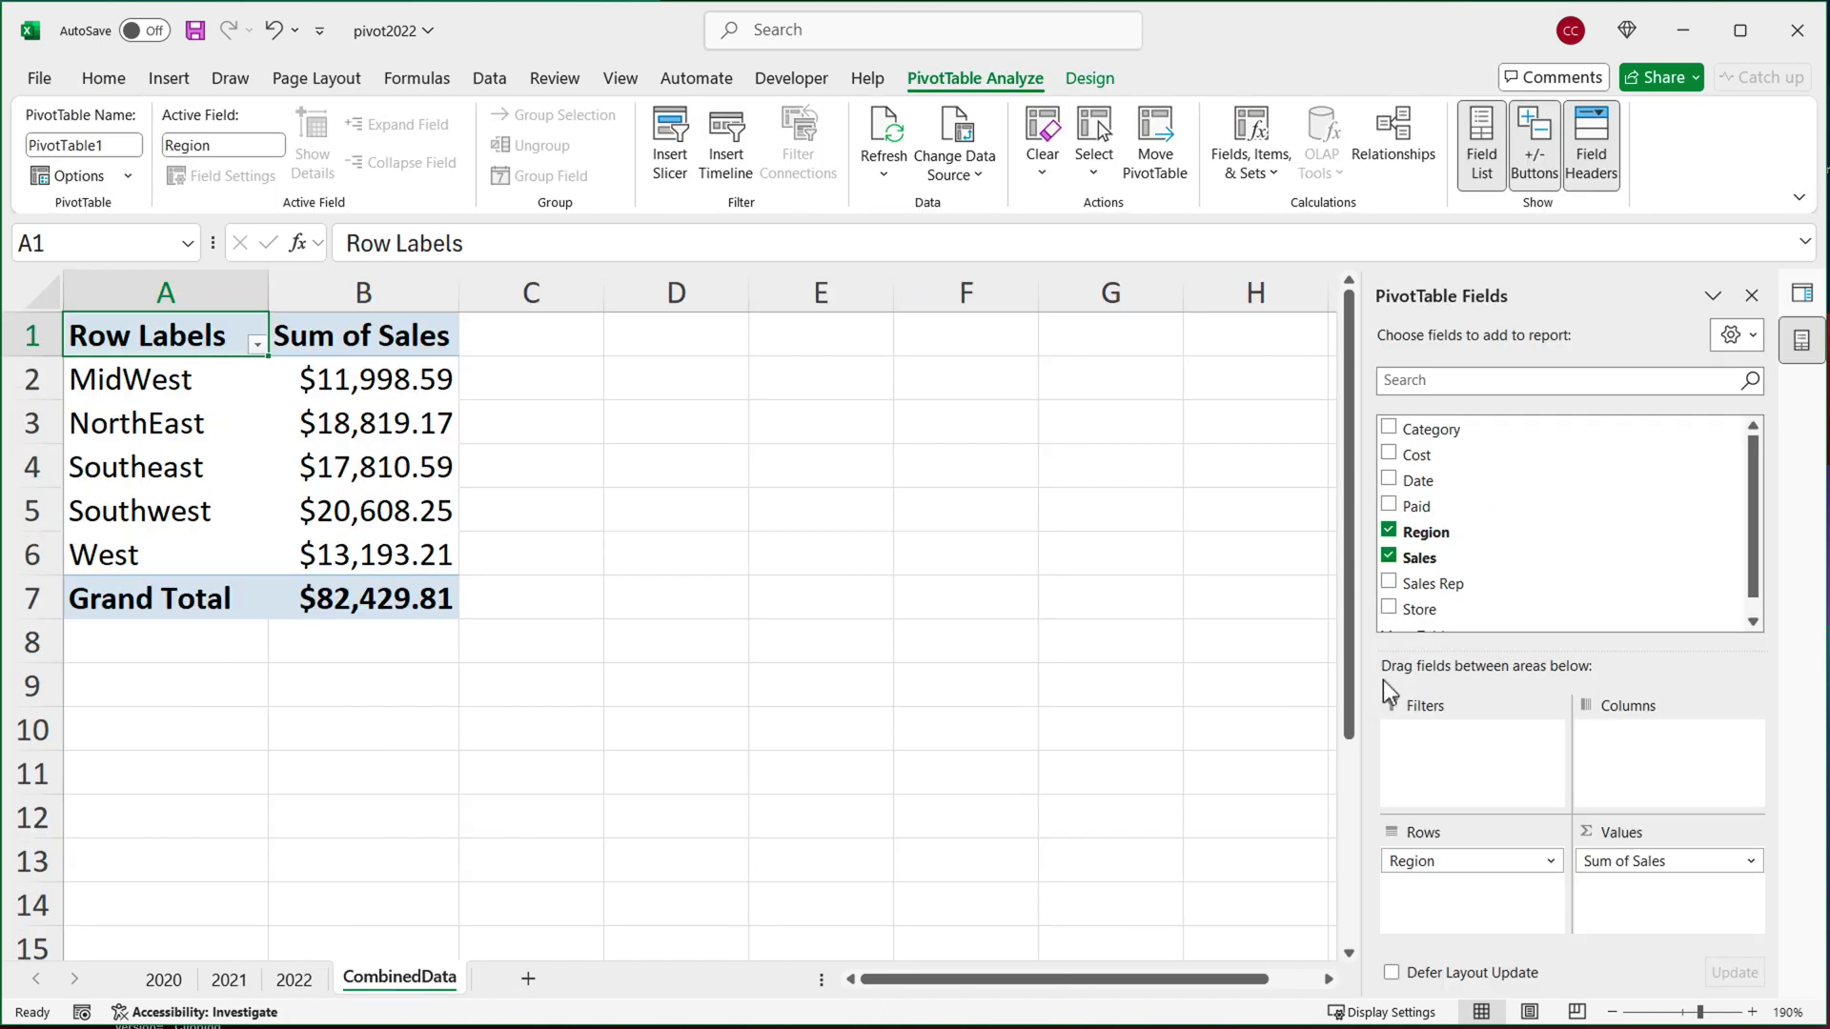
# - Add the Date field to the PivotTable columns and check the Southeast region's yearly sales, including 2022
pyautogui.scroll(-1, 1522, 553)
pyautogui.scroll(1, 1520, 551)
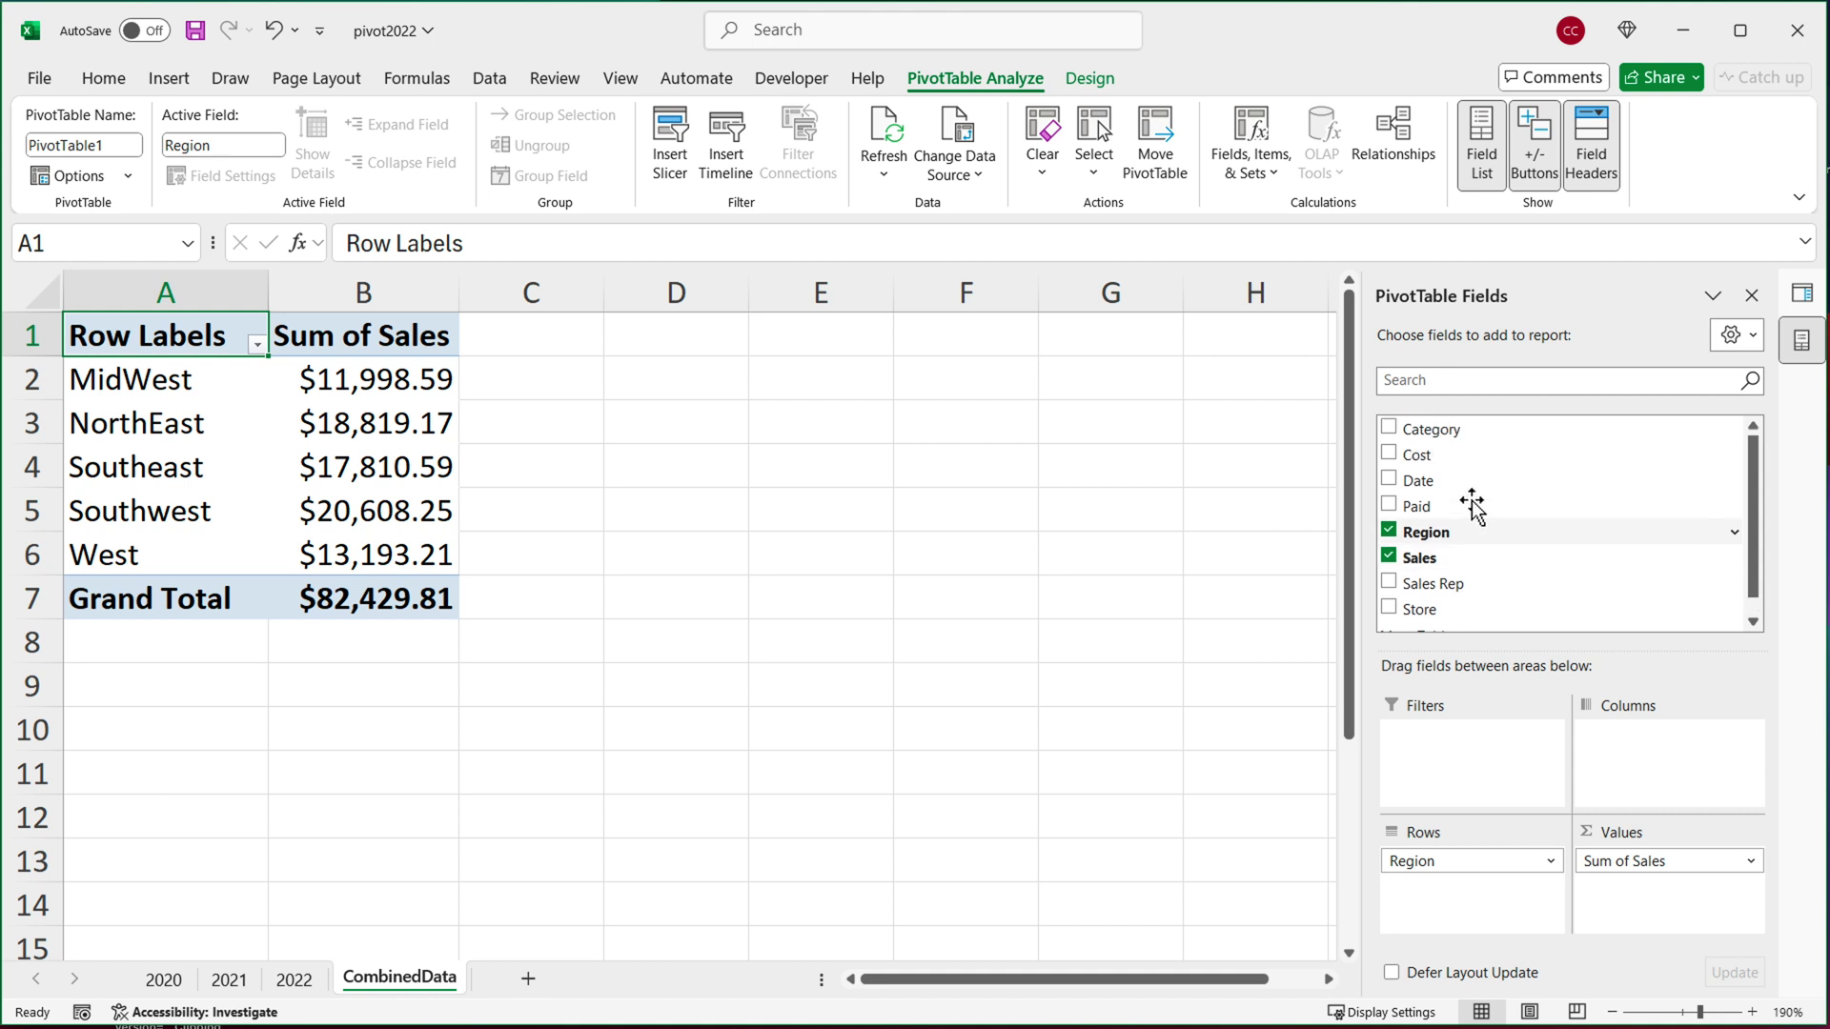
pyautogui.moveTo(1446, 488); pyautogui.dragTo(1631, 763)
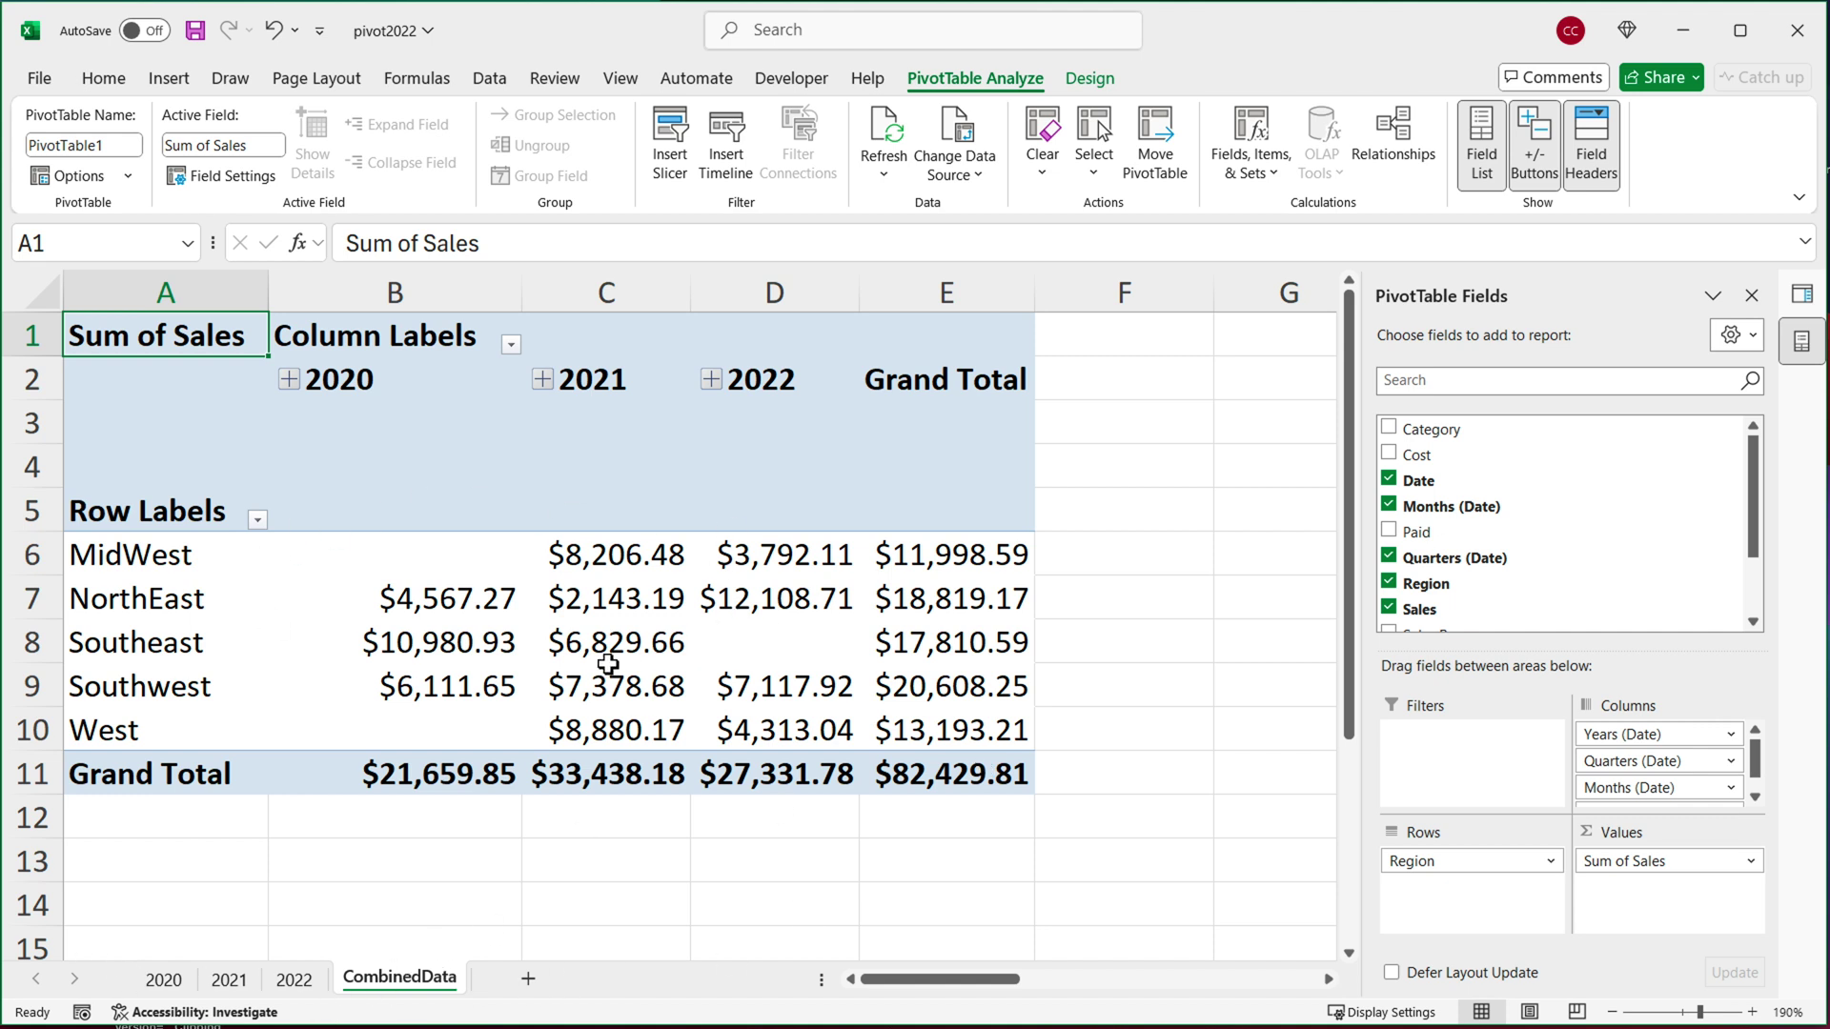
pyautogui.keyDown('ctrl'); pyautogui.scroll(-1, 601, 654); pyautogui.keyUp('ctrl')
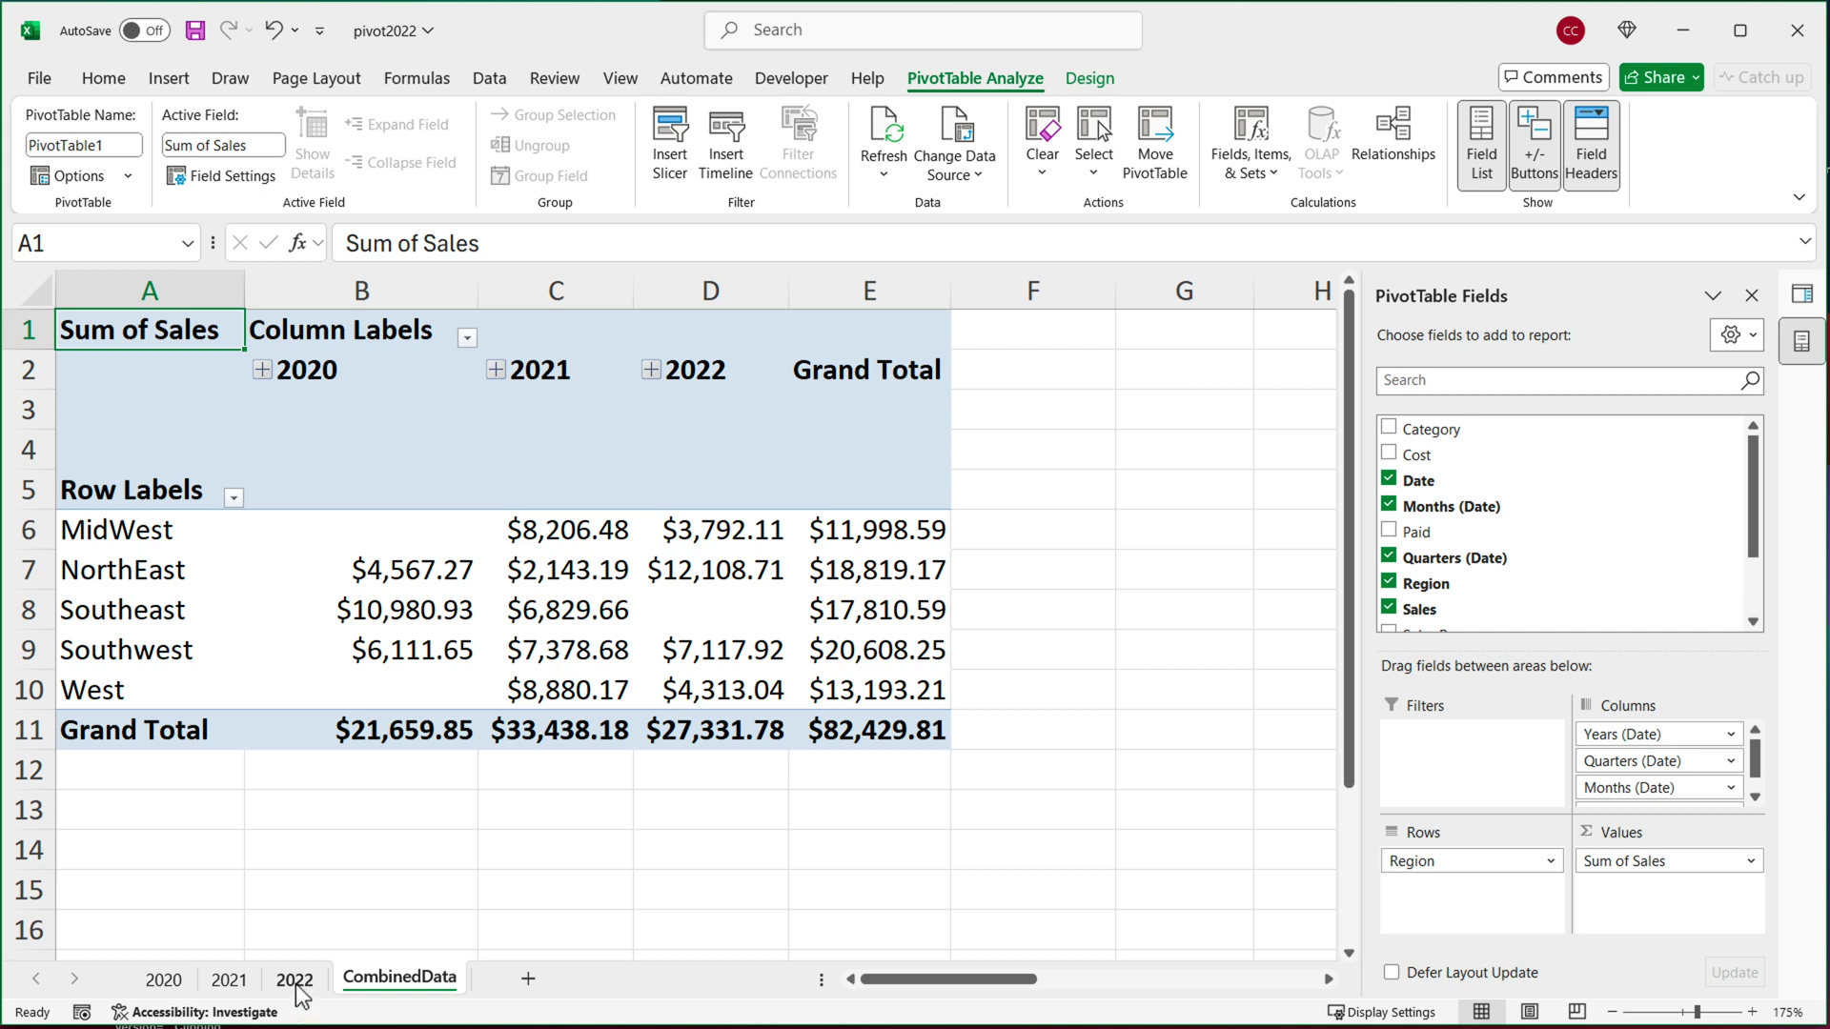
pyautogui.moveTo(219, 610); pyautogui.dragTo(724, 619)
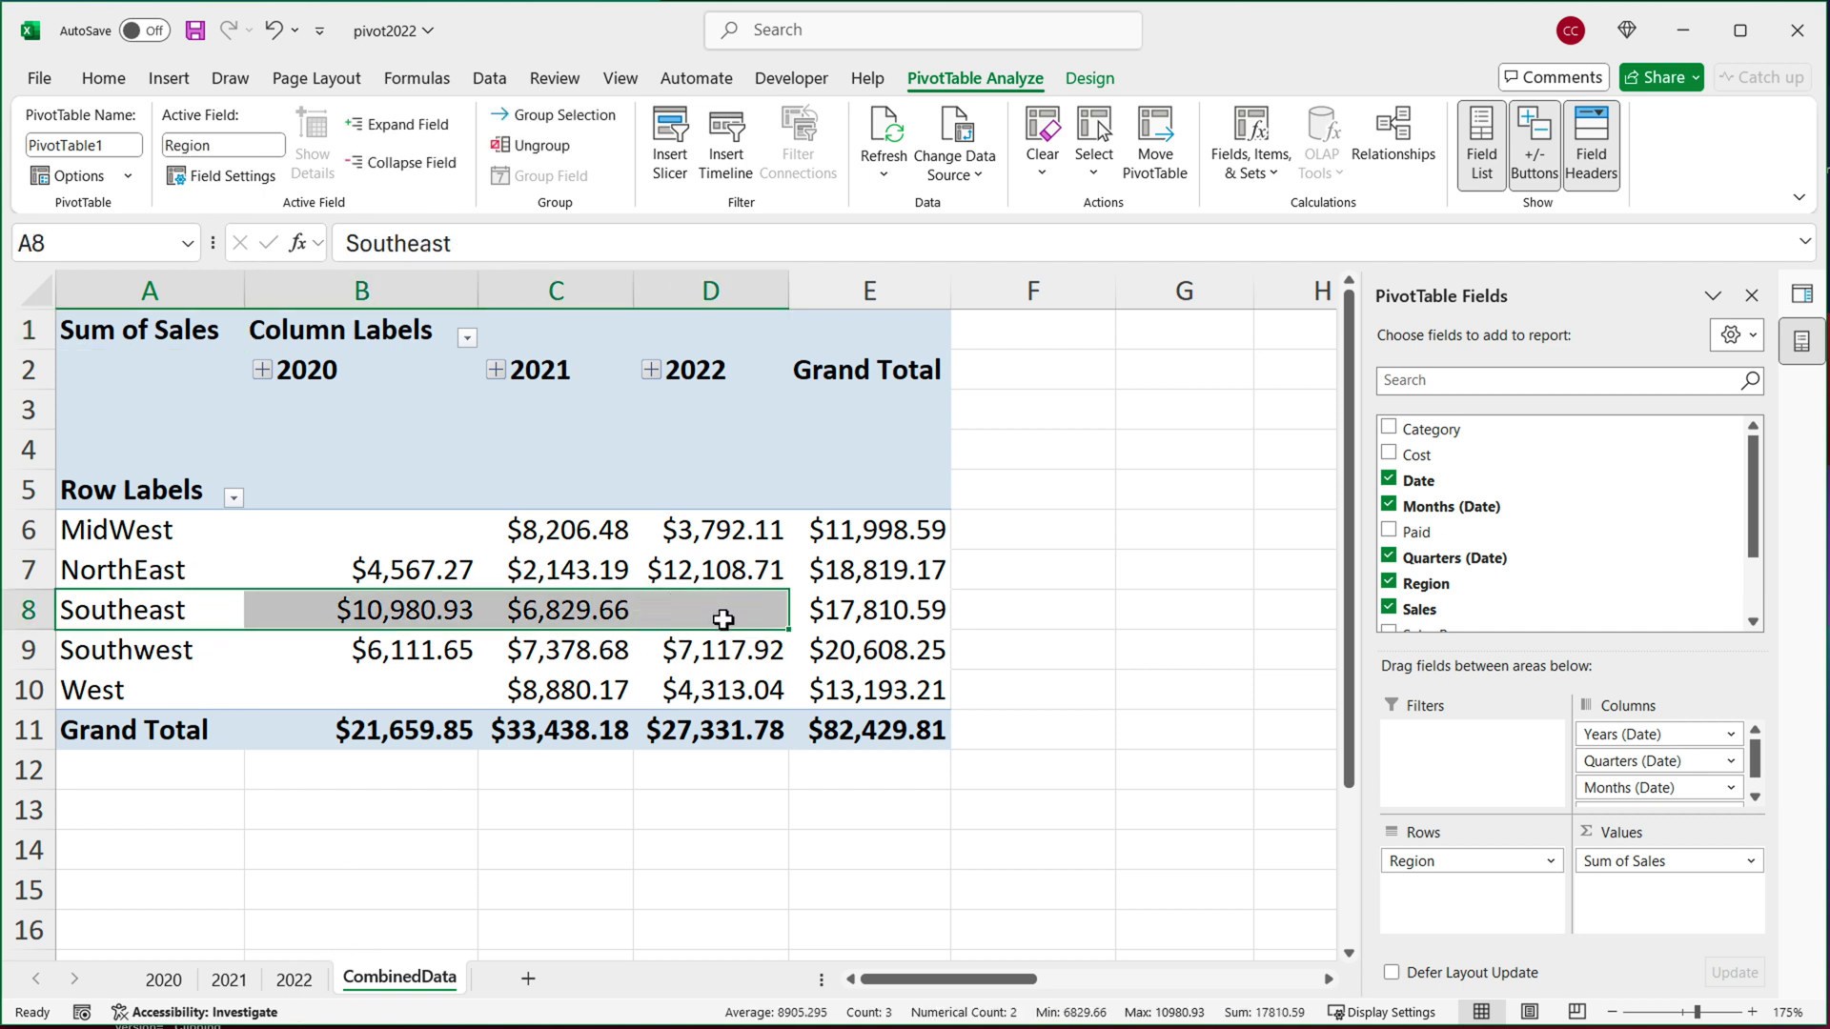
pyautogui.click(219, 624)
pyautogui.click(671, 611)
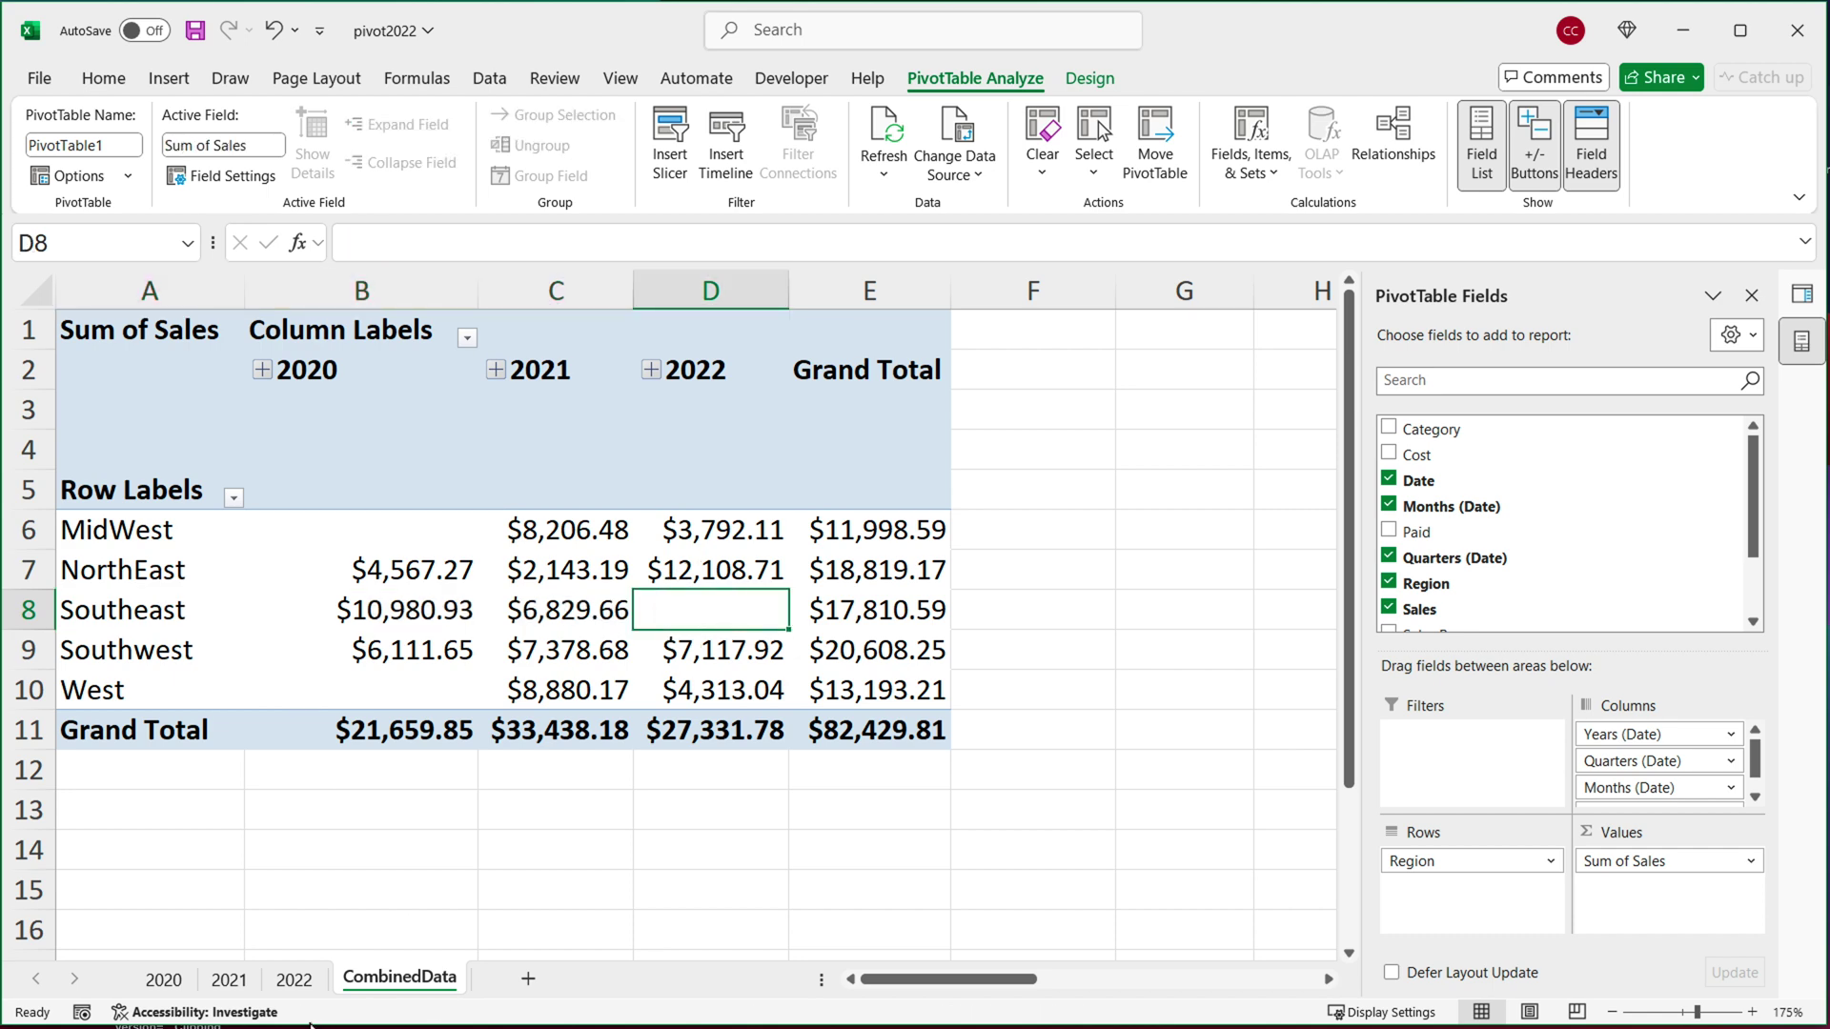
# - Start a new record below the 2022 sheet's table with date 5/5/2022 and region Southeast
pyautogui.click(294, 982)
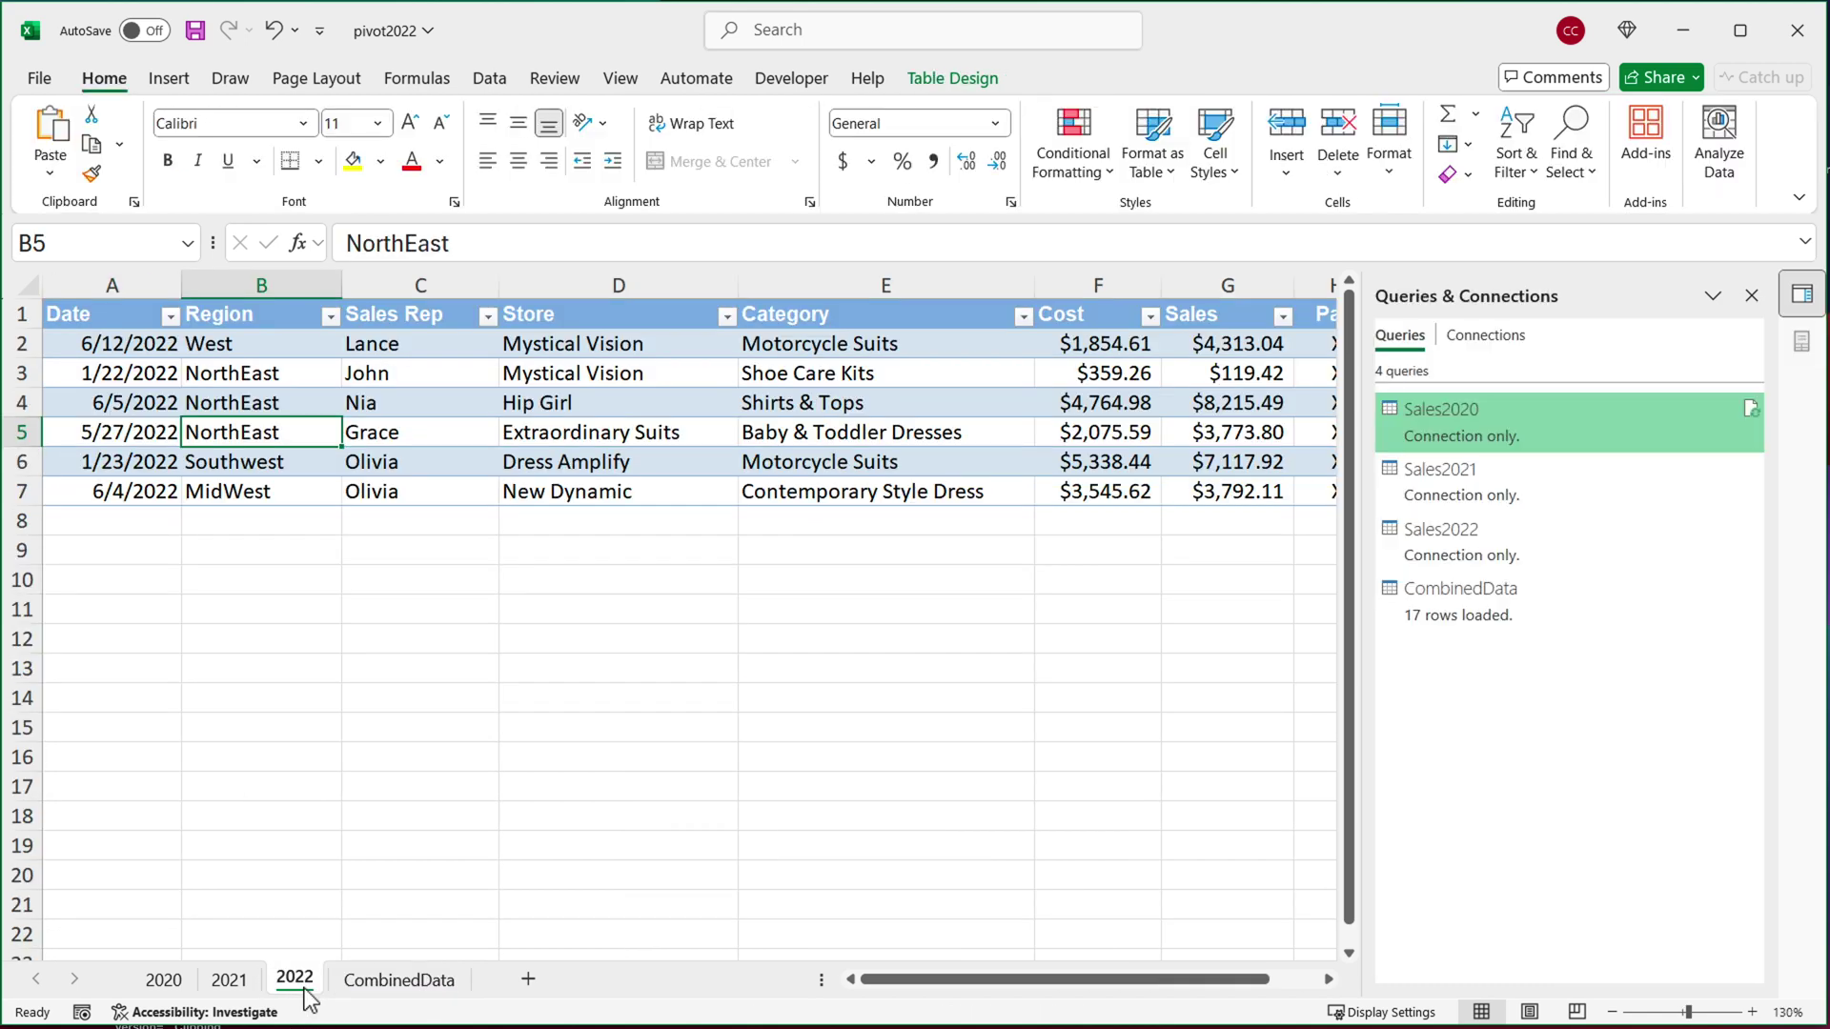
pyautogui.click(168, 528)
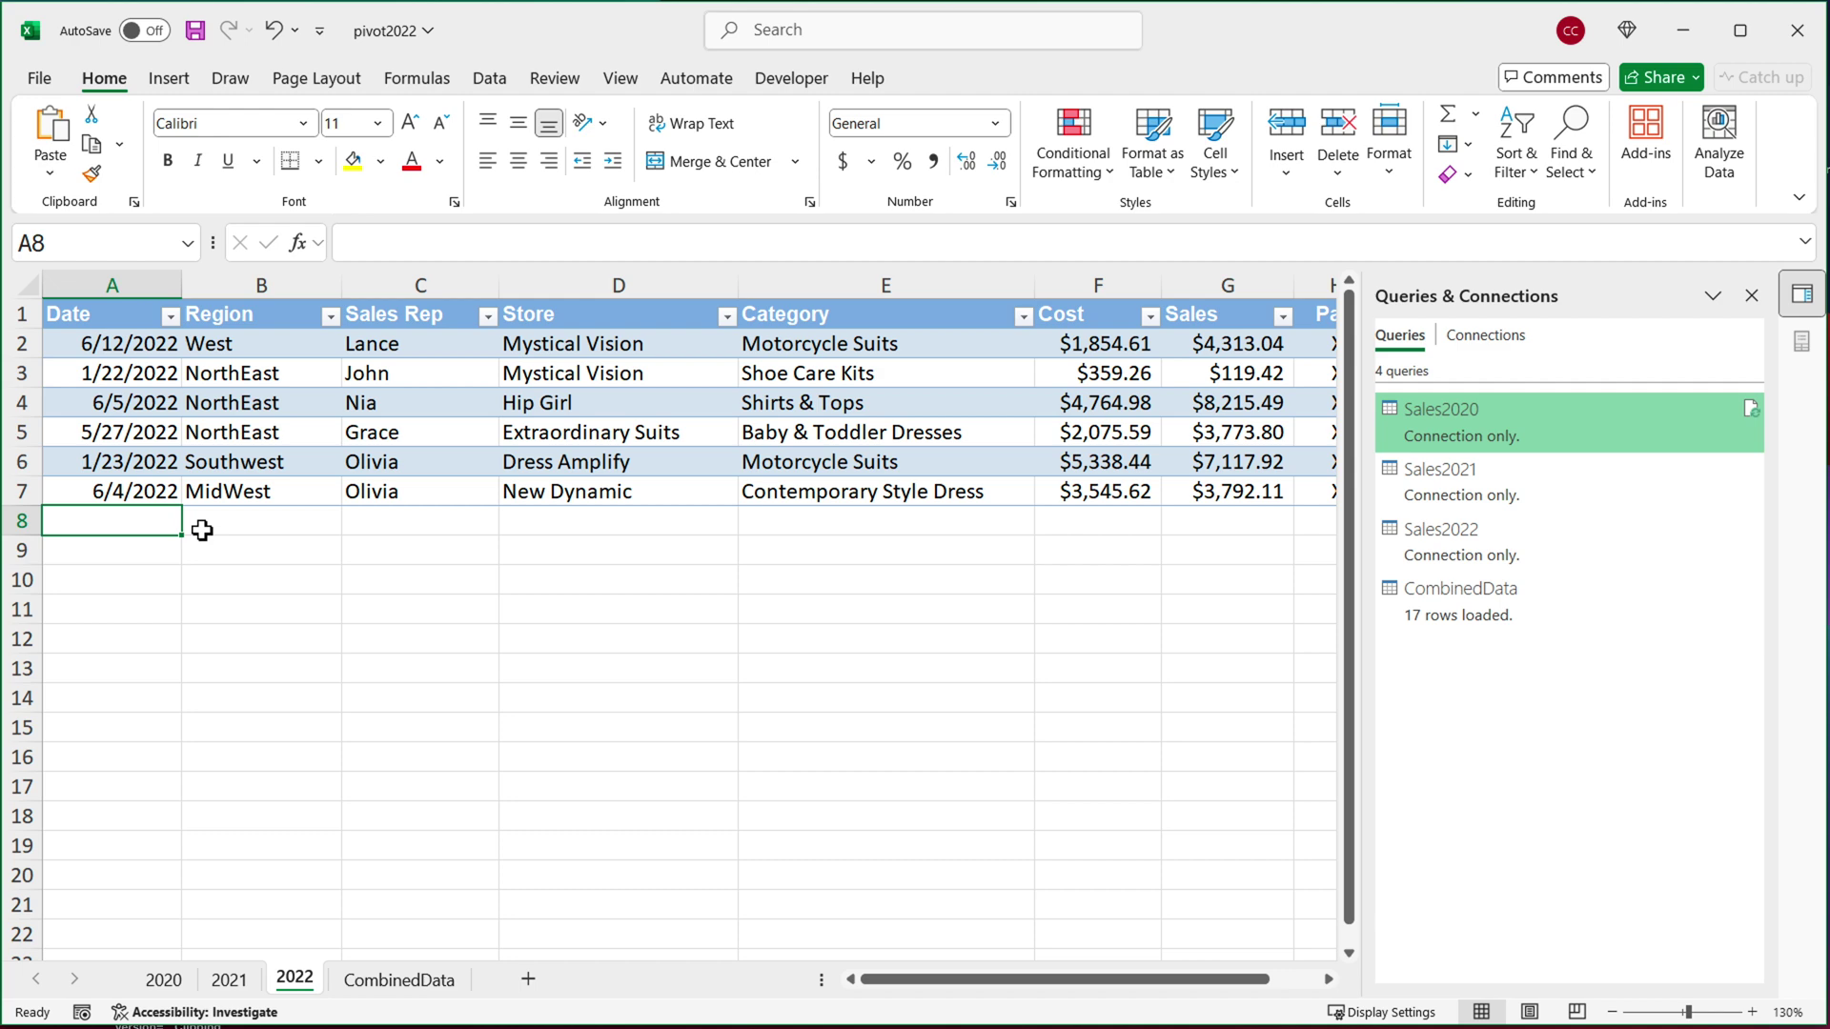
pyautogui.write('5/5/2022')
pyautogui.press('Tab')
pyautogui.write('Southe')
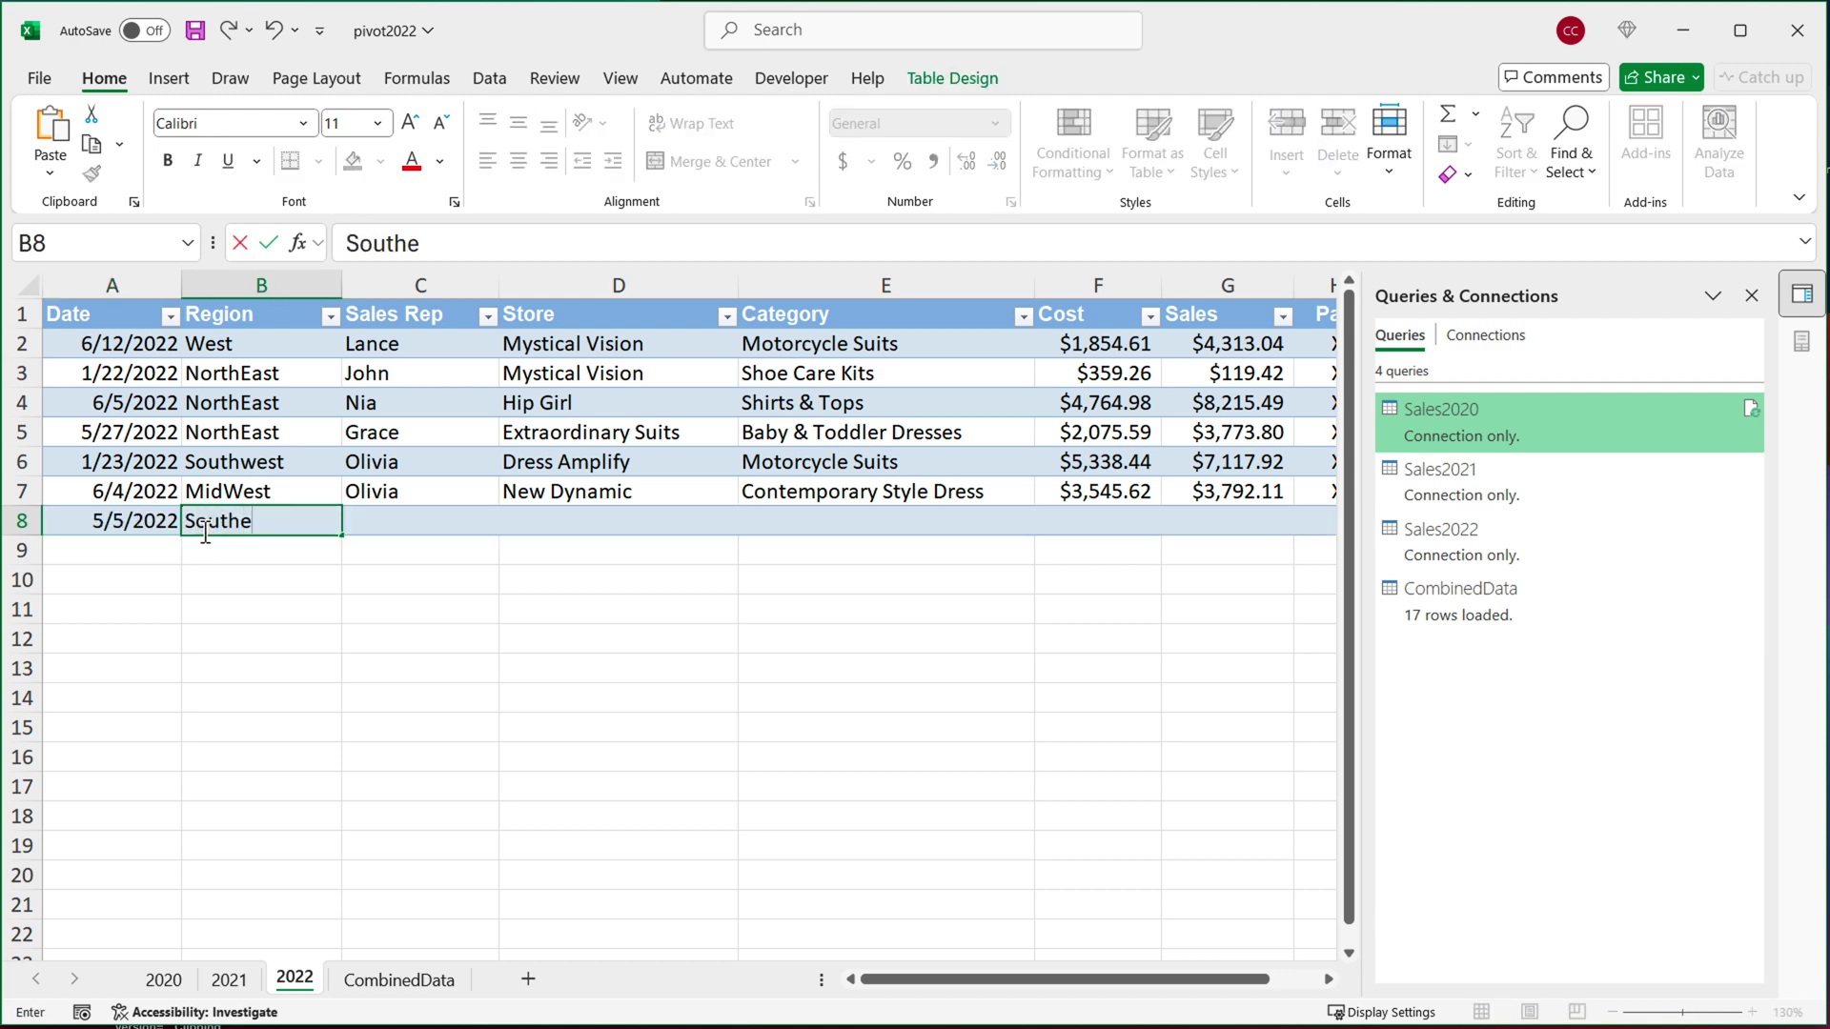
pyautogui.write('ast')
pyautogui.press('Tab')
# - Copy the Sales Rep through Paid values from row 7 into the new Southeast record in row 8
pyautogui.moveTo(1038, 491)
pyautogui.mouseDown()
pyautogui.moveTo(1369, 502)
pyautogui.moveTo(1054, 496)
pyautogui.mouseUp()
pyautogui.hotkey('ctrl', 'c')
pyautogui.moveTo(1042, 980); pyautogui.dragTo(952, 981)
pyautogui.click(426, 533)
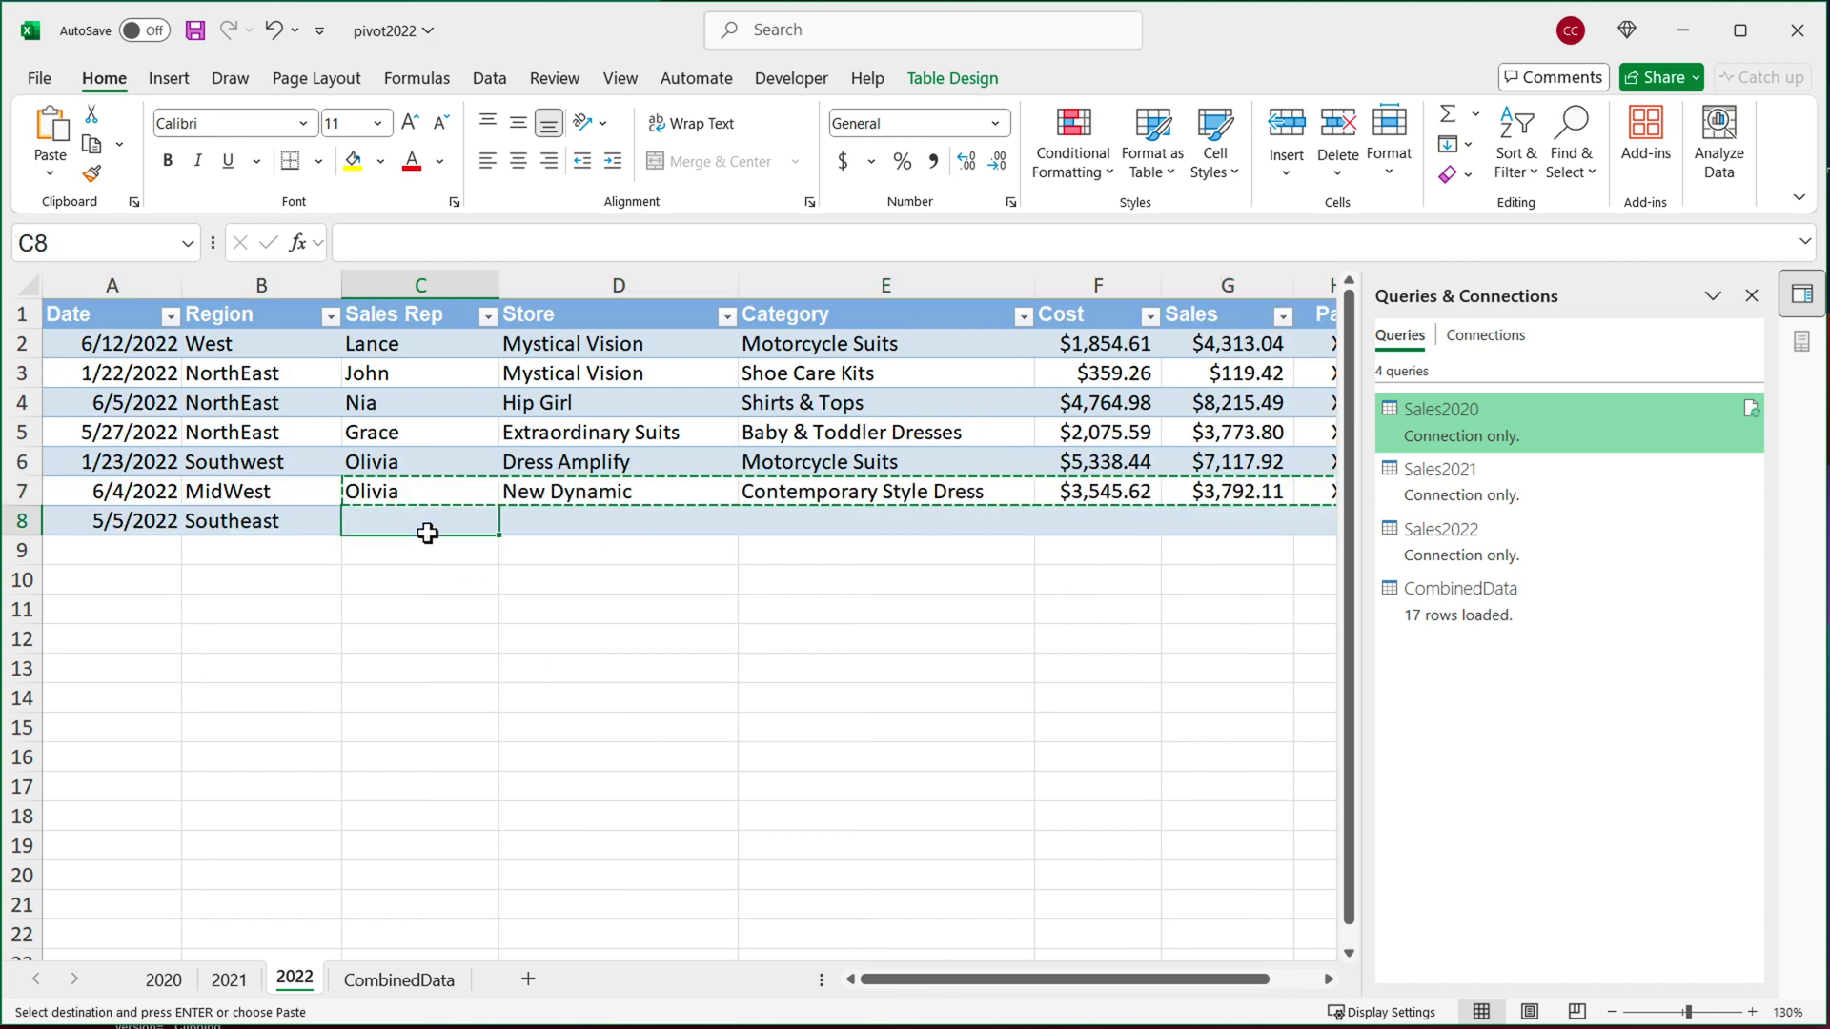
pyautogui.hotkey('ctrl', 'v')
# - Set the new Southeast record's Sales to 9999 and review the entered row
pyautogui.click(1213, 515)
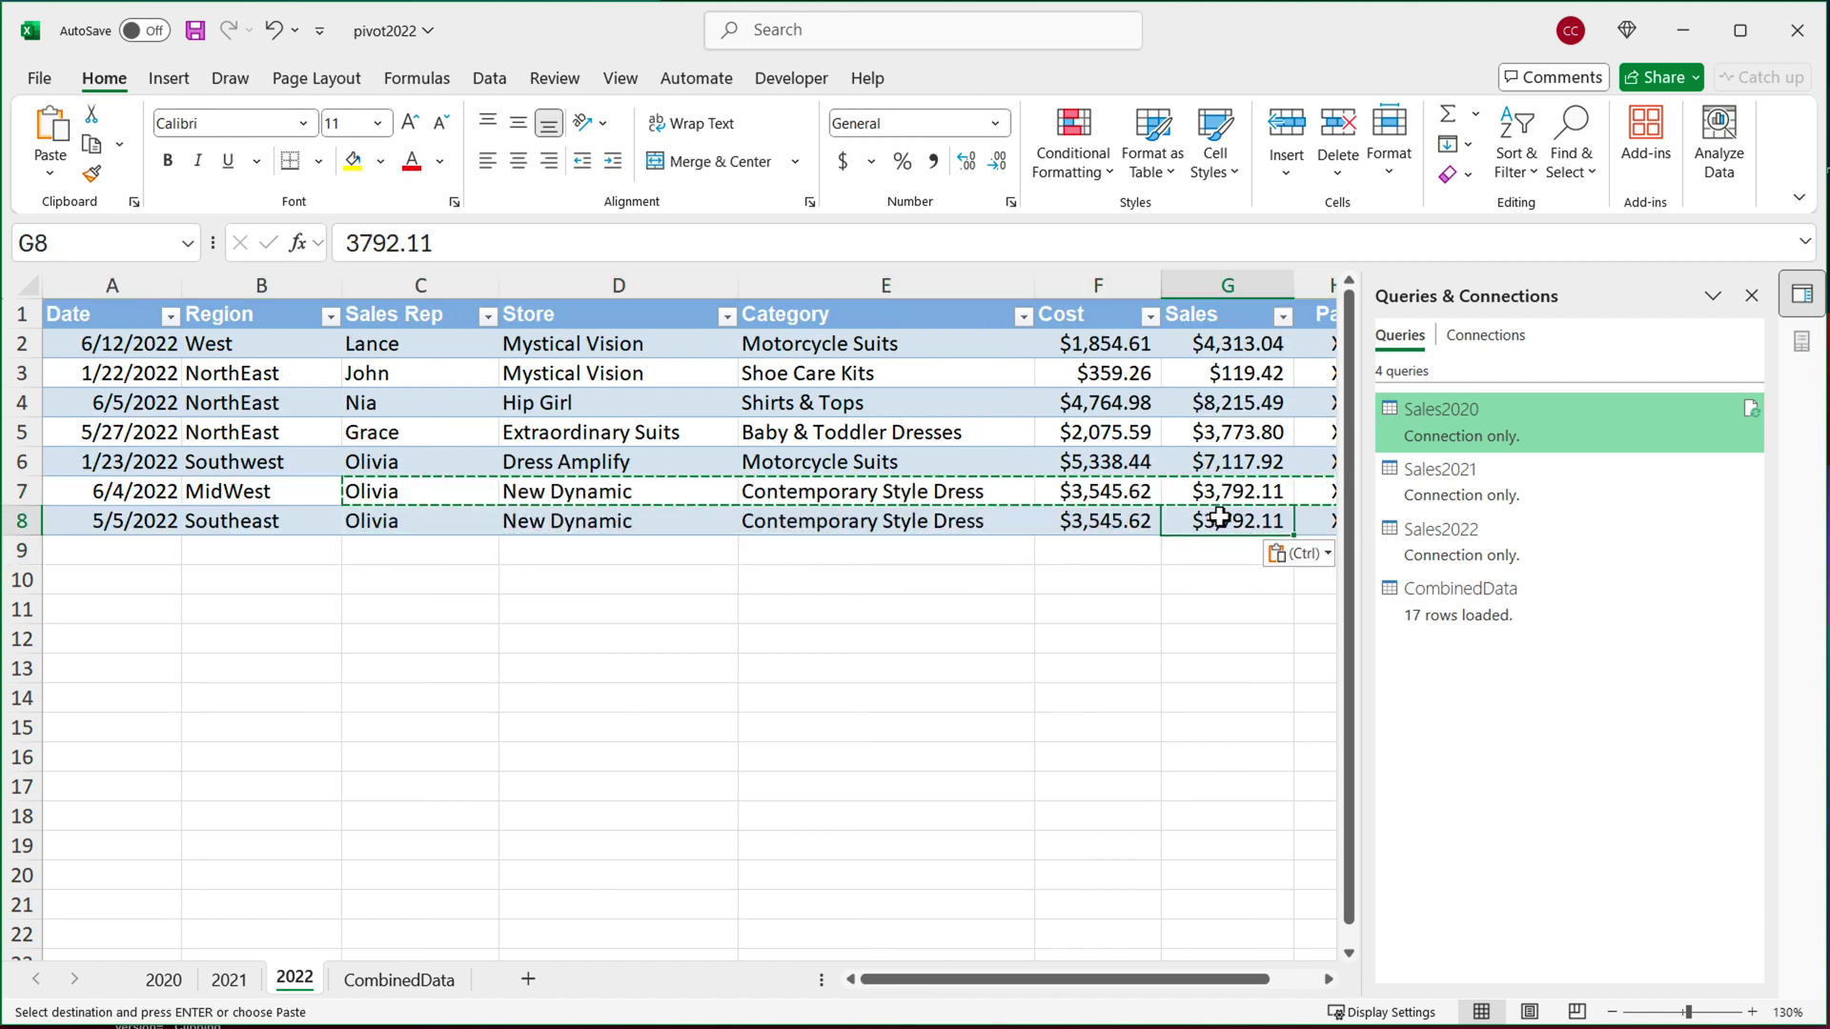
pyautogui.hscroll(1, 1315, 562)
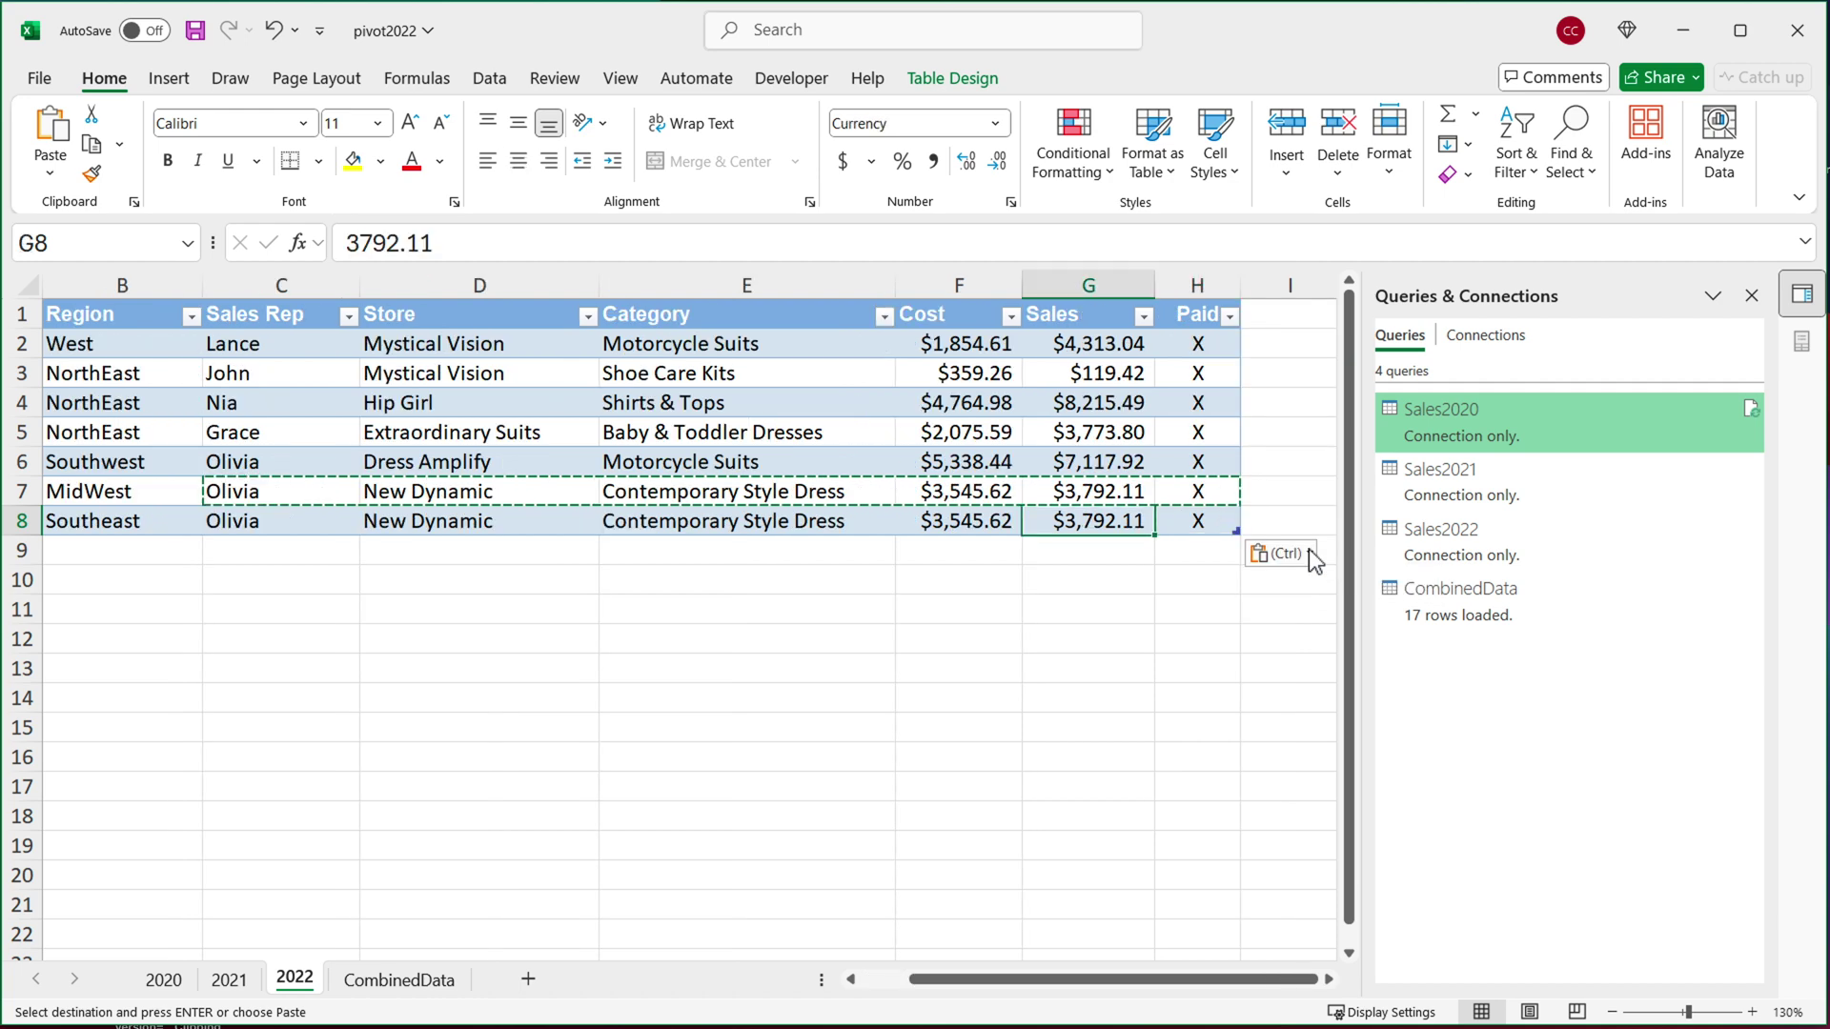
pyautogui.write('9999')
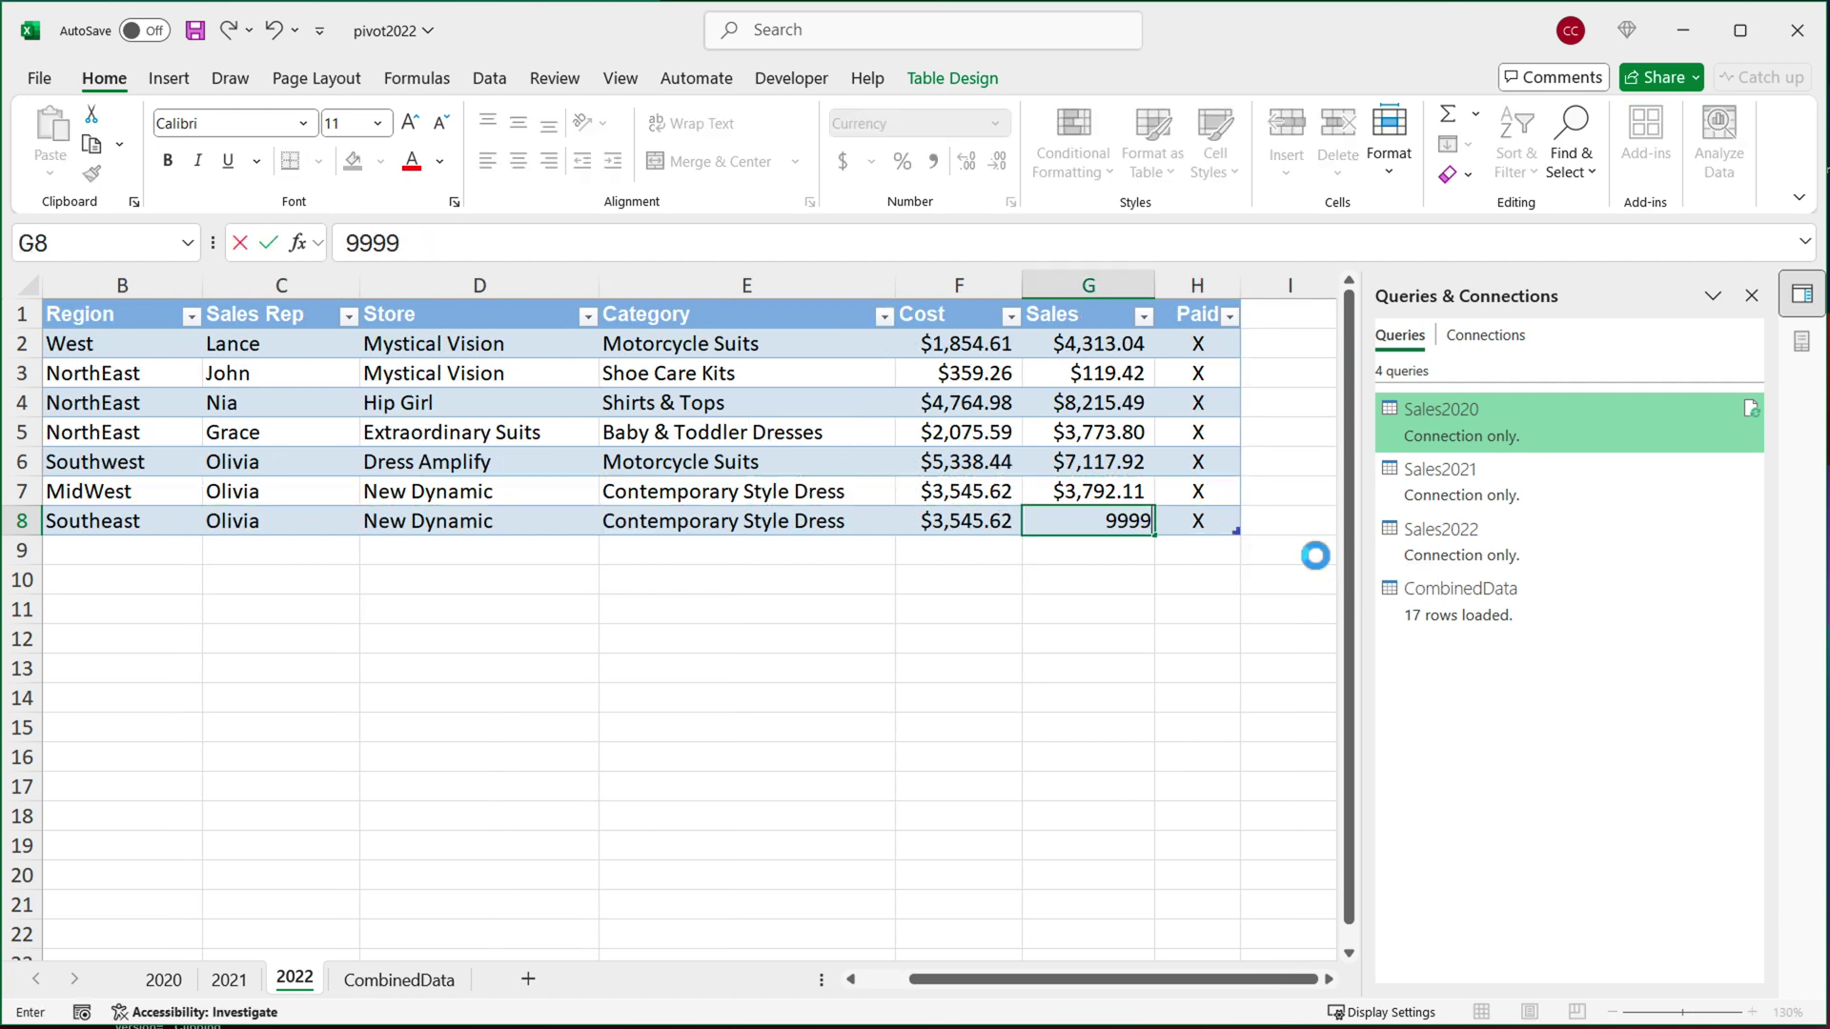
pyautogui.press('Return')
pyautogui.press('Up')
pyautogui.press('Left')
pyautogui.press('Left')
pyautogui.press('Left')
pyautogui.press('Left')
pyautogui.press('Left')
pyautogui.press('Left')
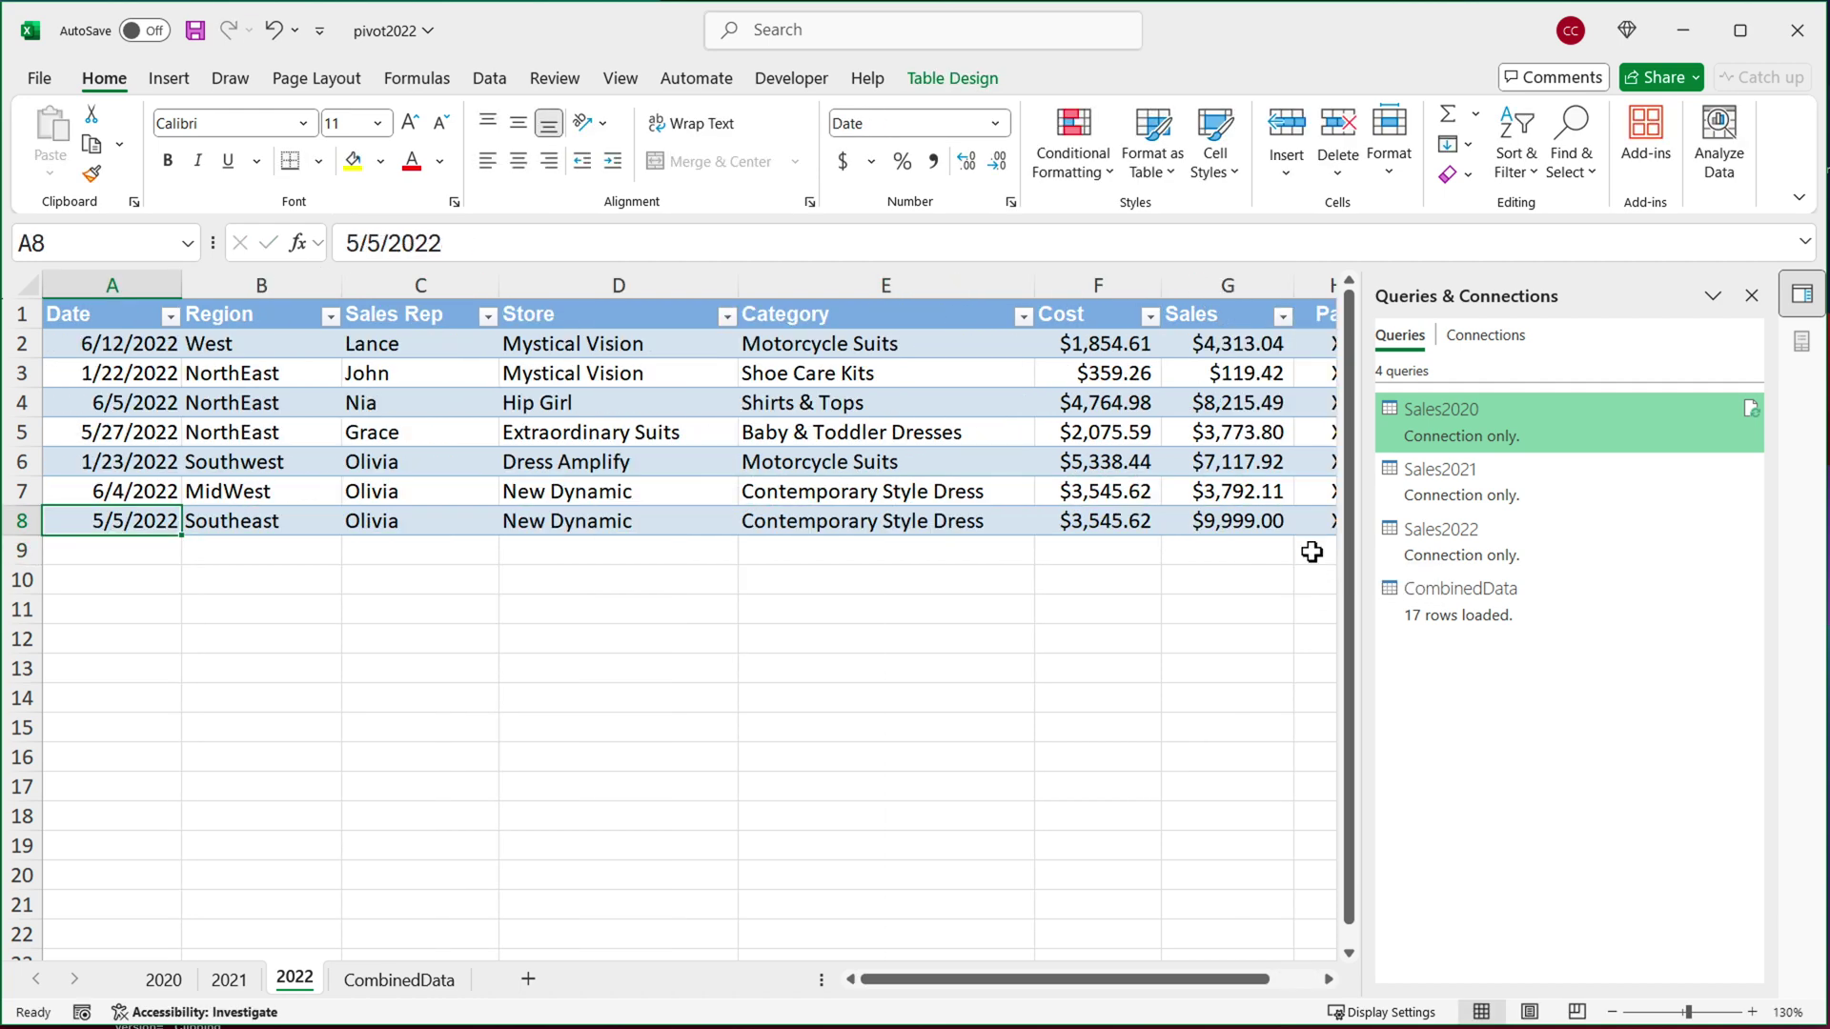
pyautogui.click(1239, 521)
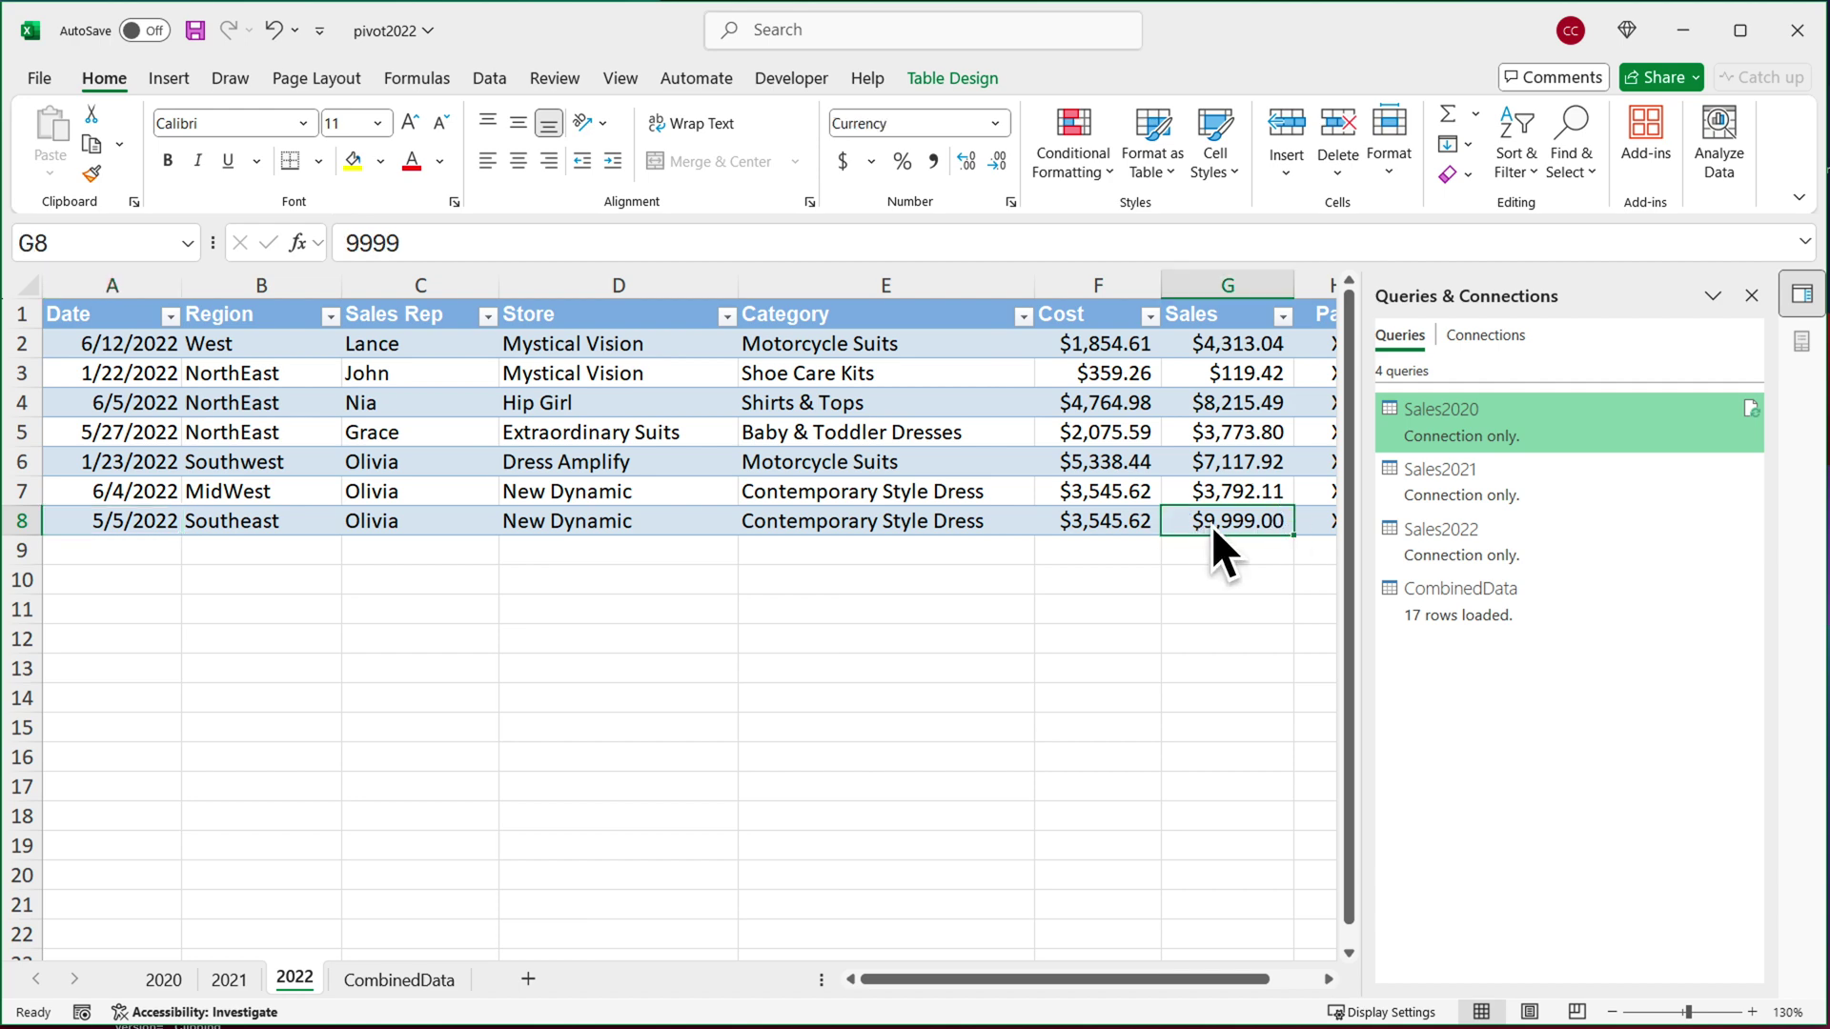
pyautogui.moveTo(146, 521); pyautogui.dragTo(396, 518)
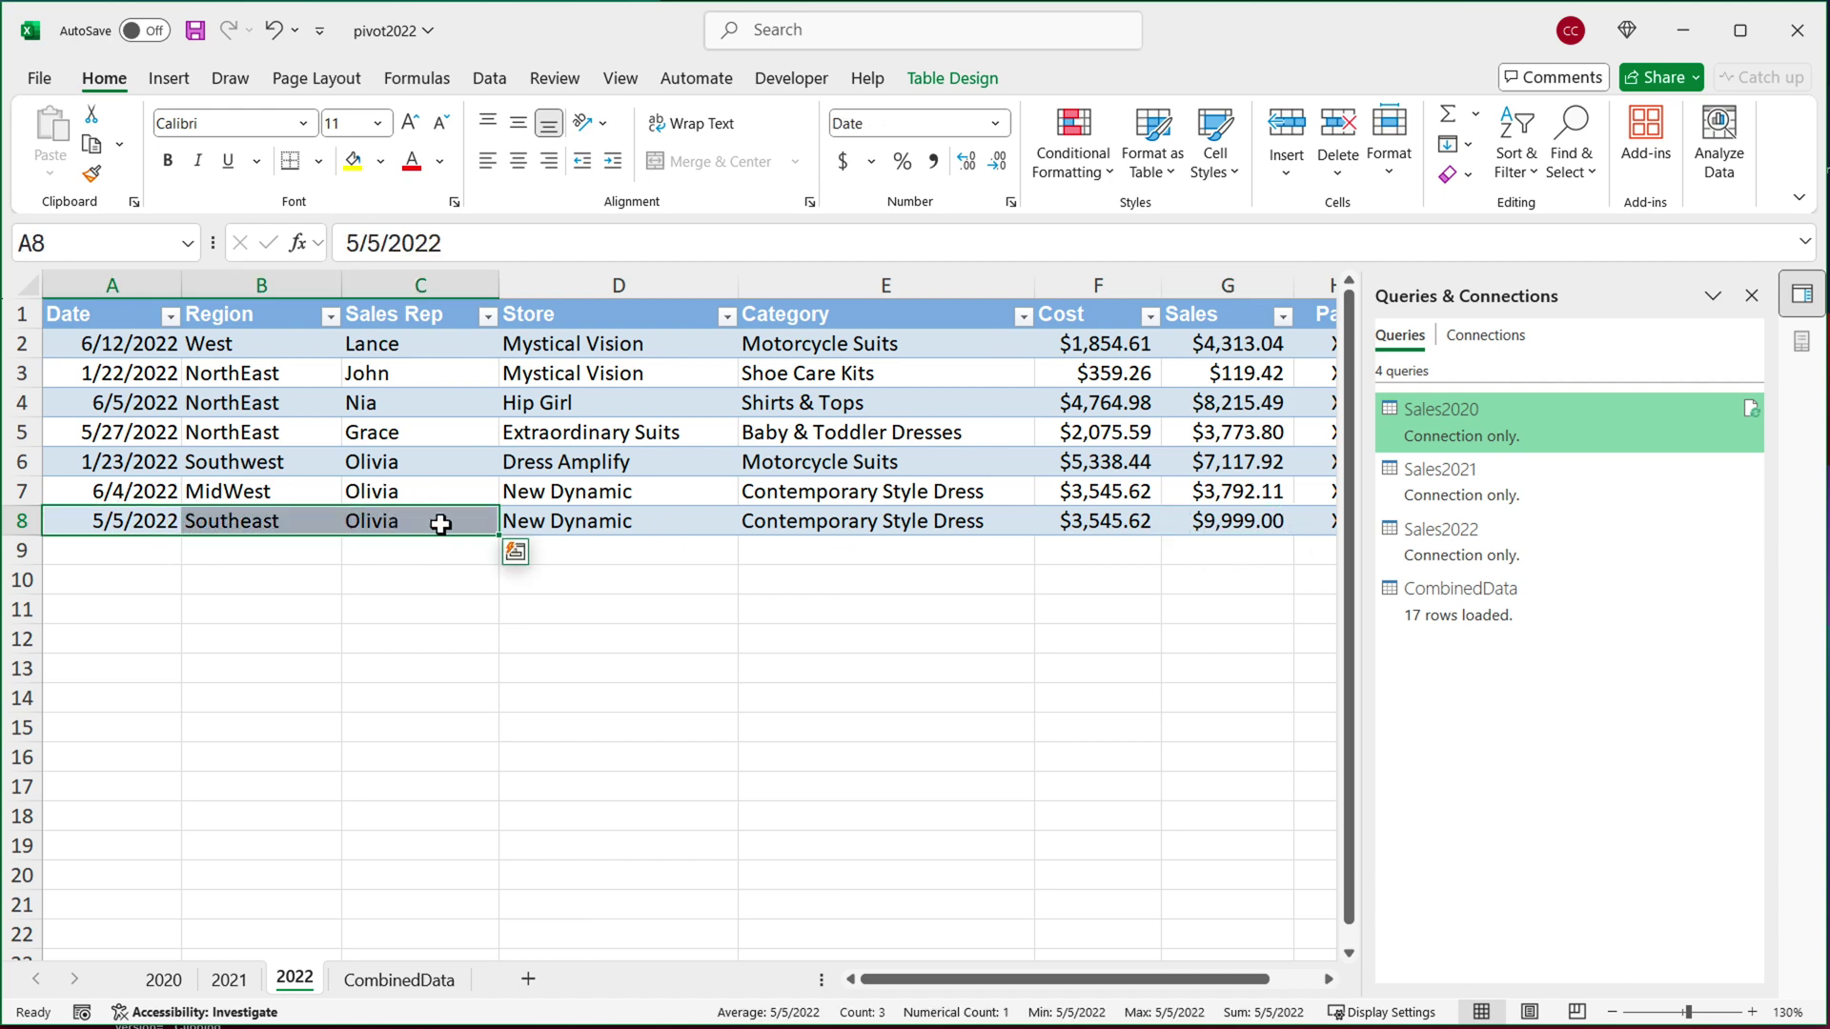
pyautogui.click(1238, 522)
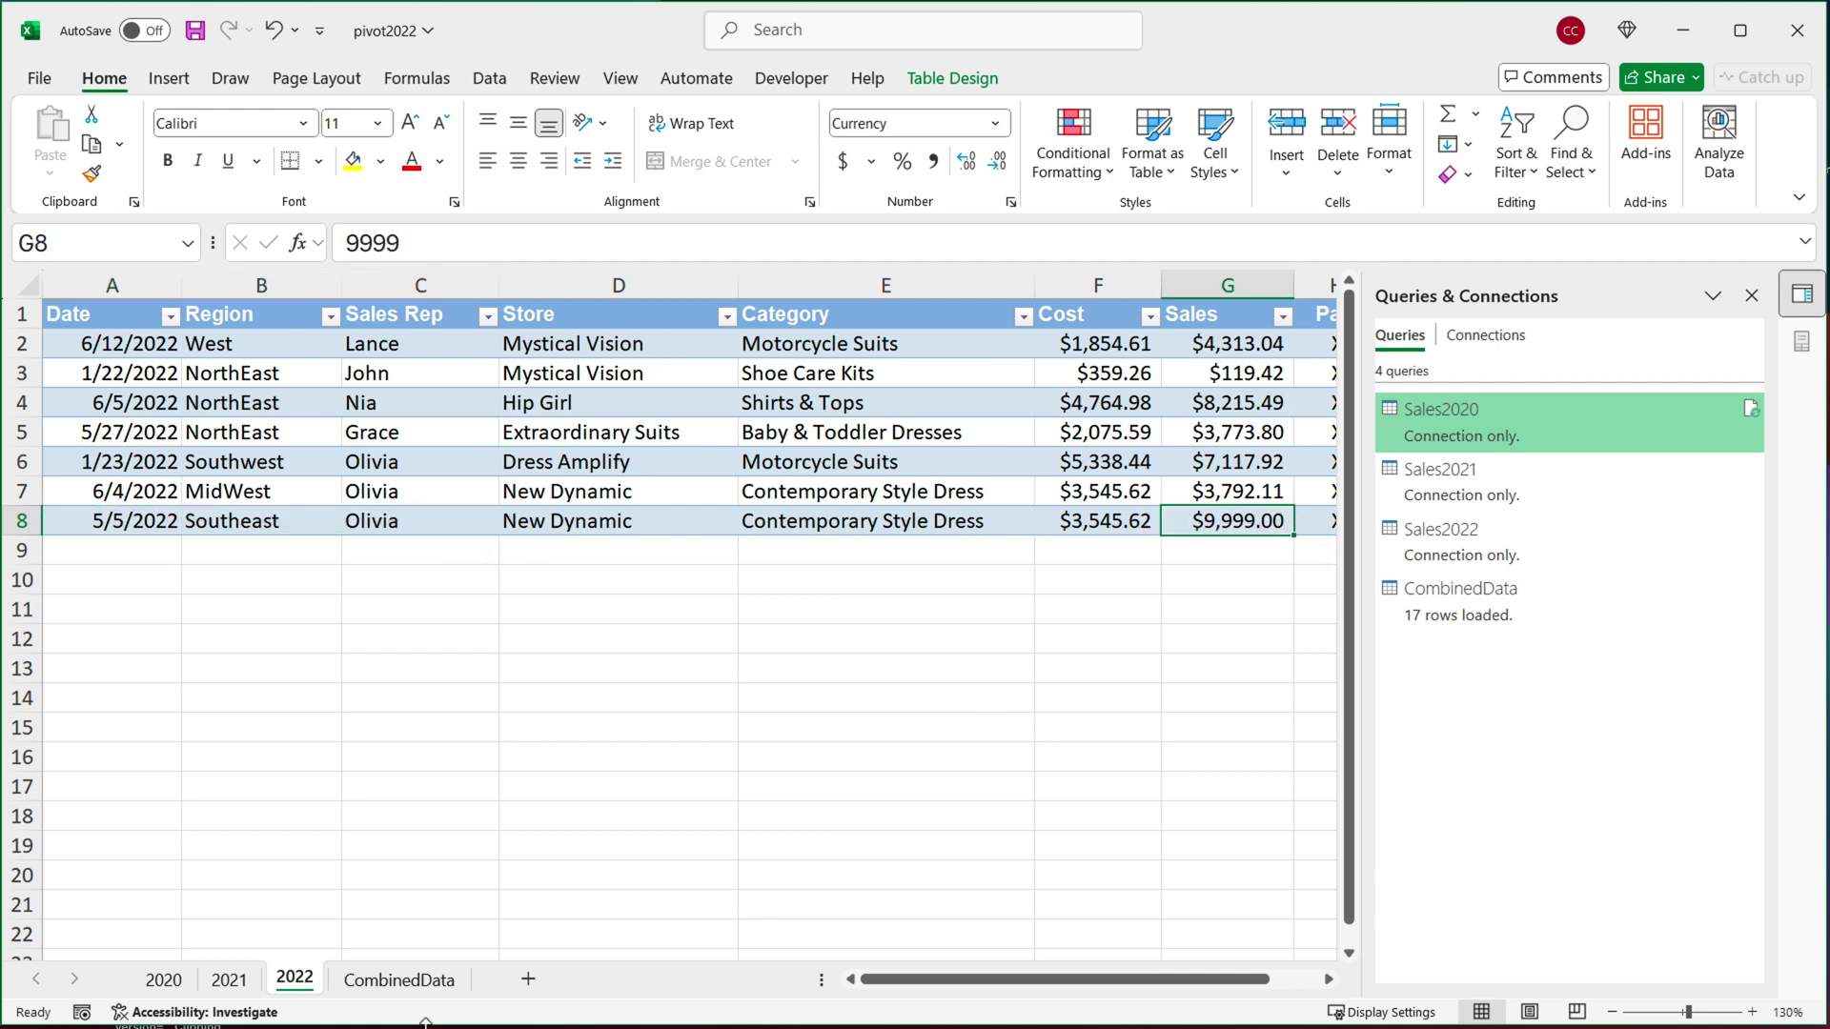
# - Return to the CombinedData sheet, inspect the Southeast 2022 cell, and refresh all queries and the PivotTable
pyautogui.click(400, 979)
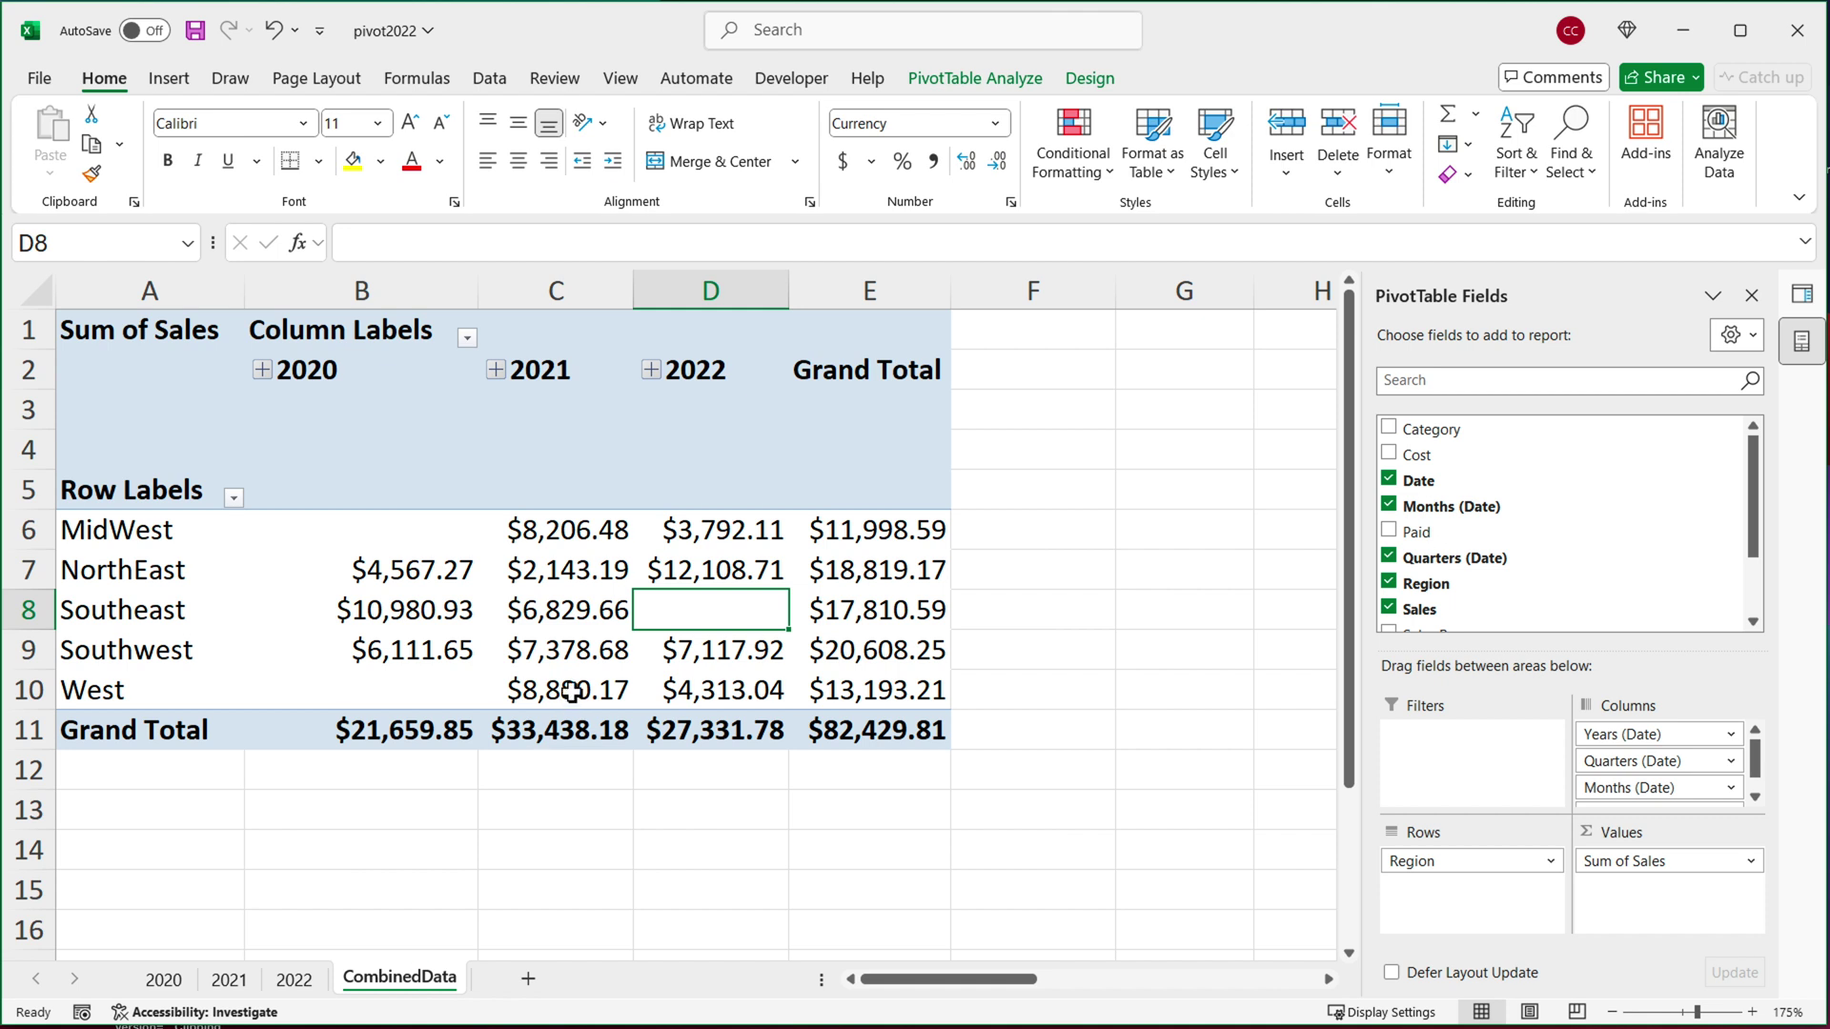
pyautogui.moveTo(131, 617); pyautogui.dragTo(610, 646)
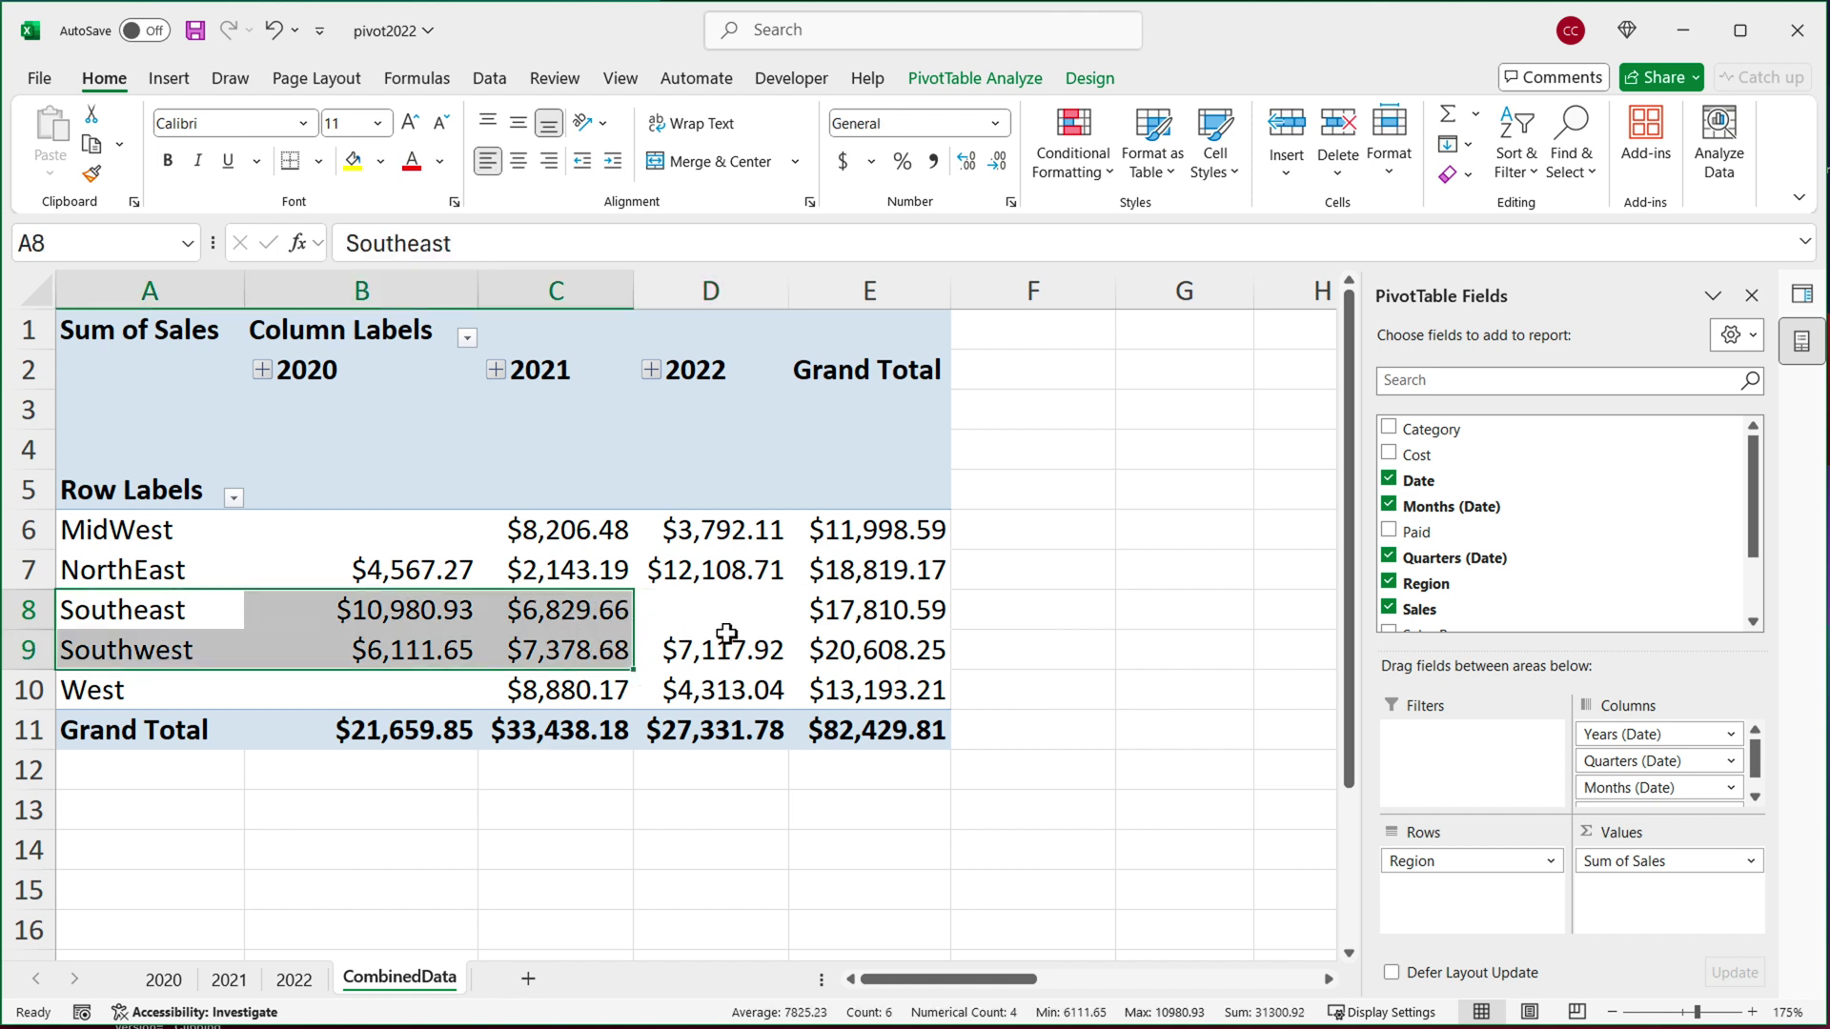
pyautogui.click(723, 618)
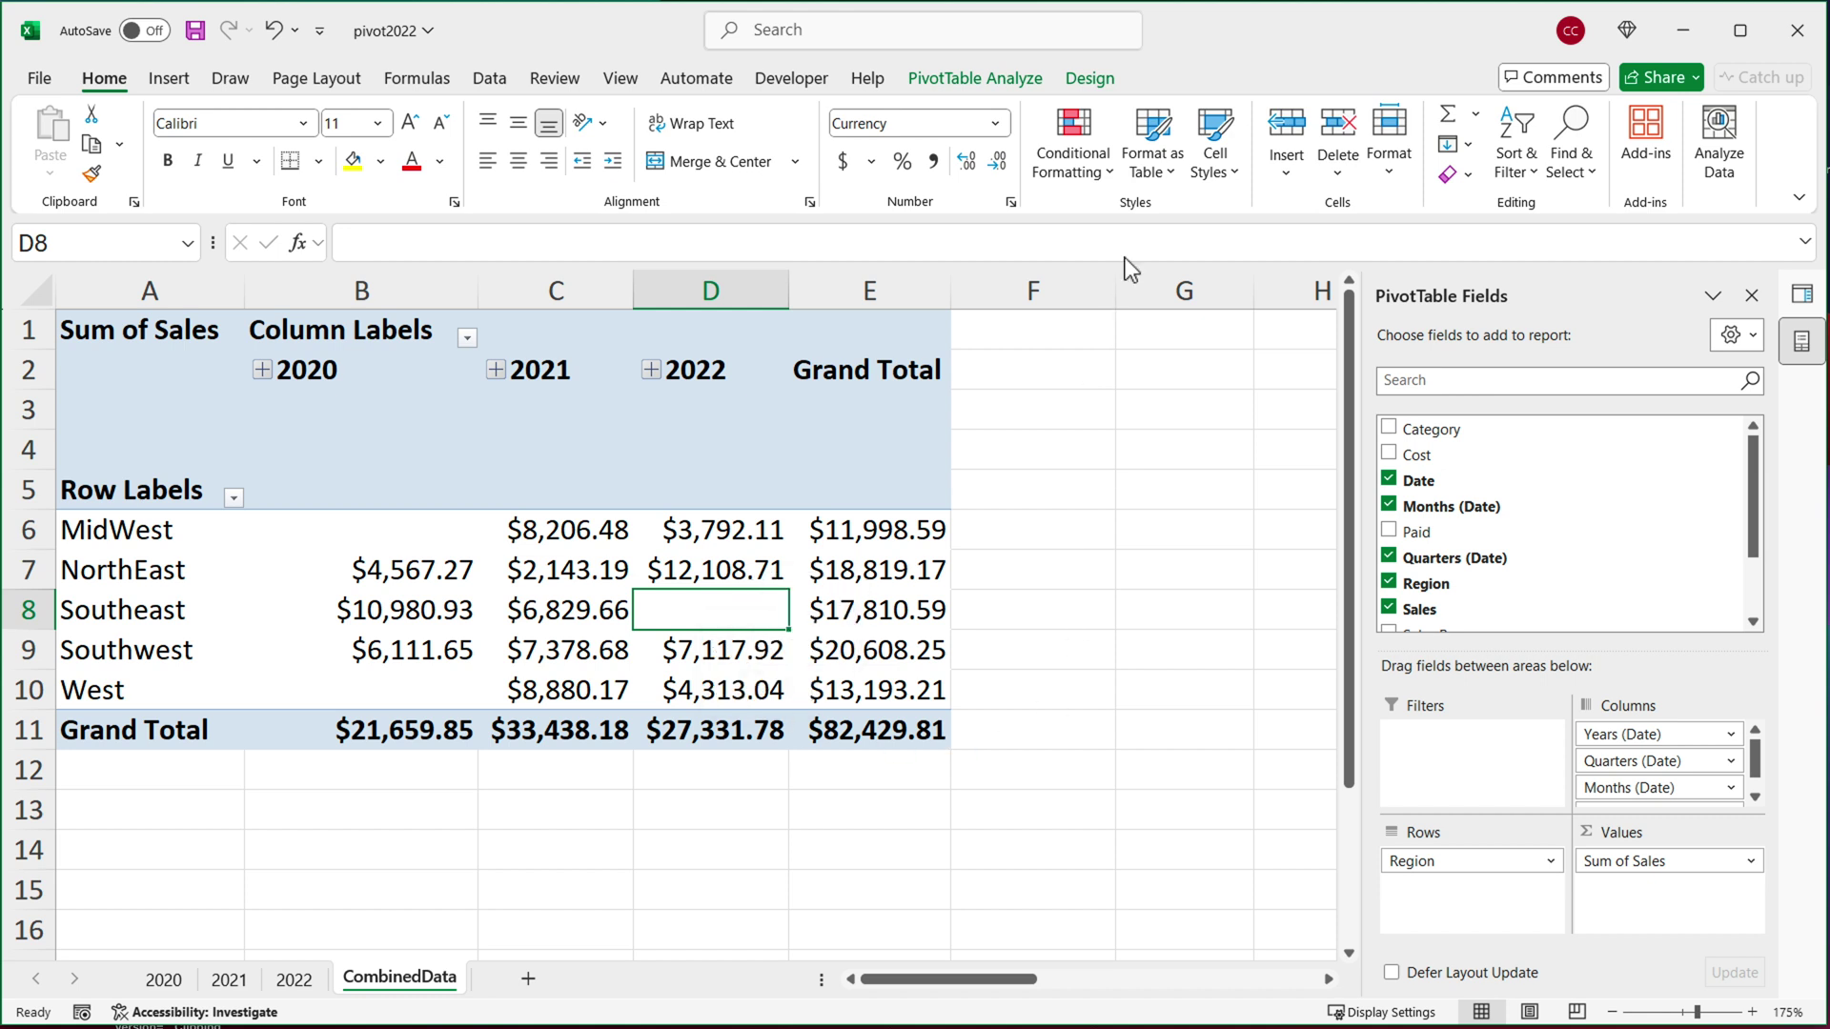
pyautogui.click(975, 78)
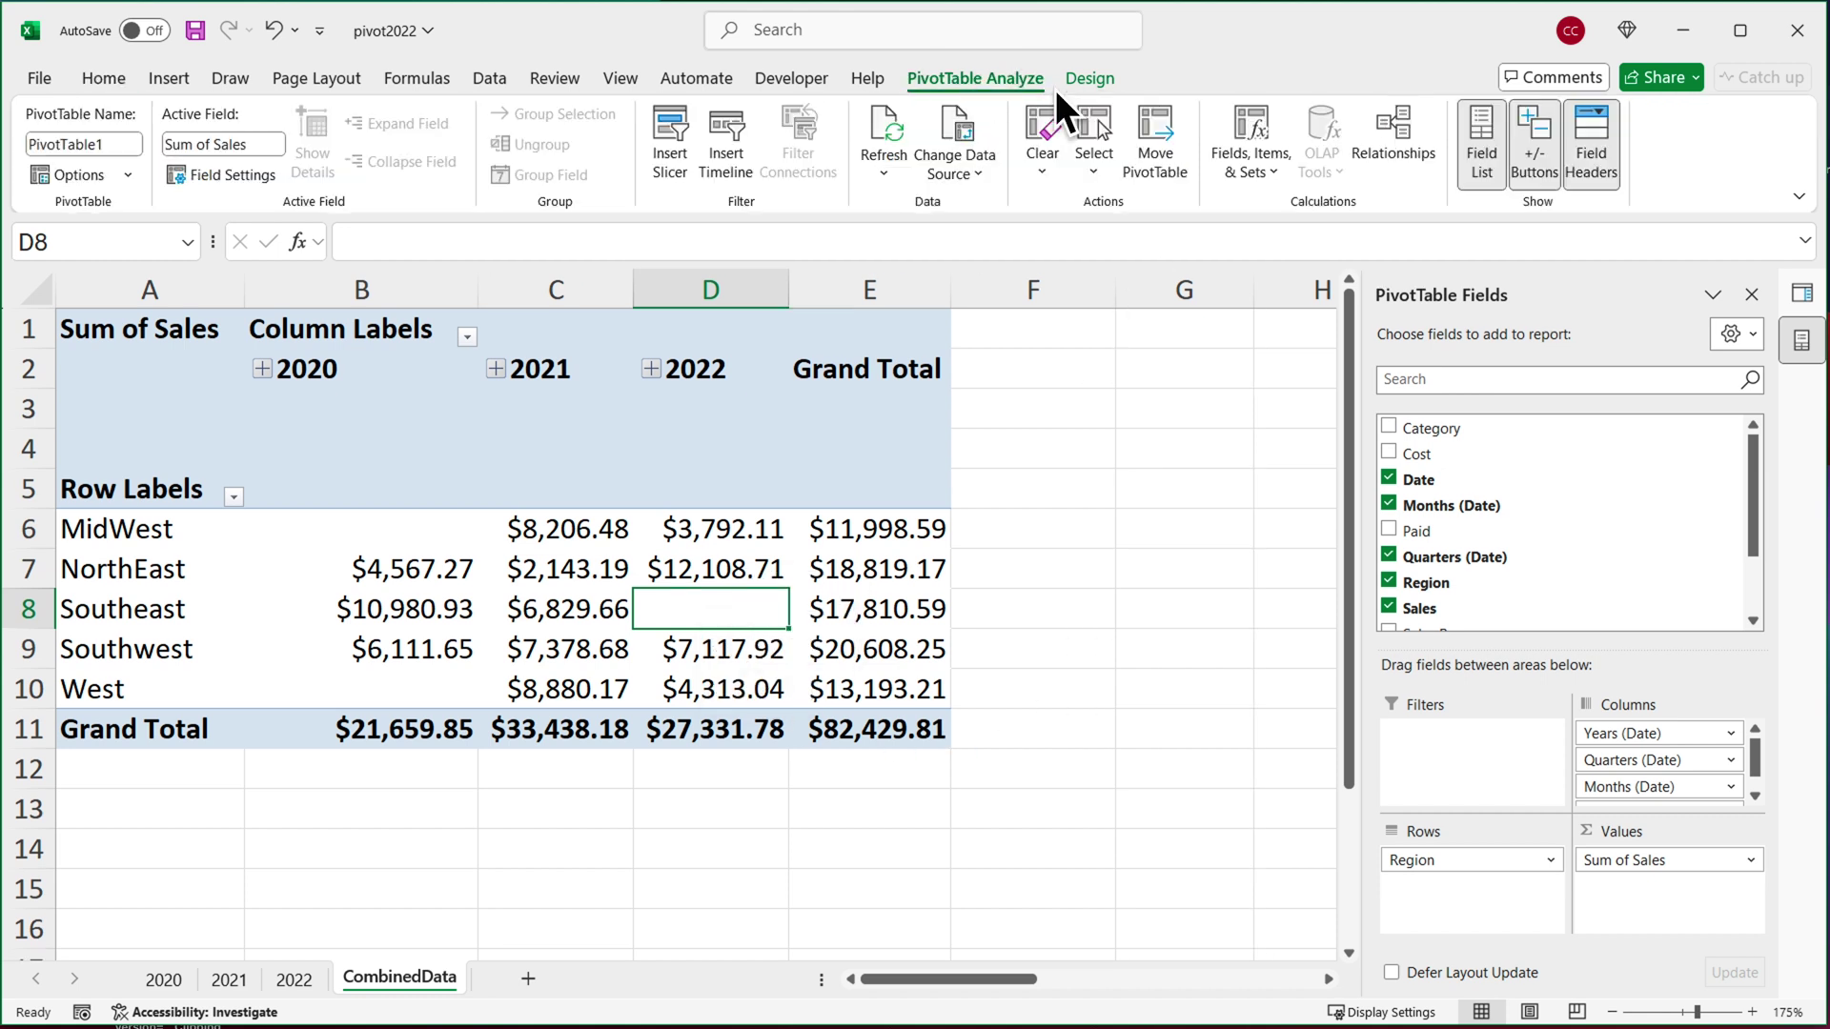
pyautogui.click(885, 173)
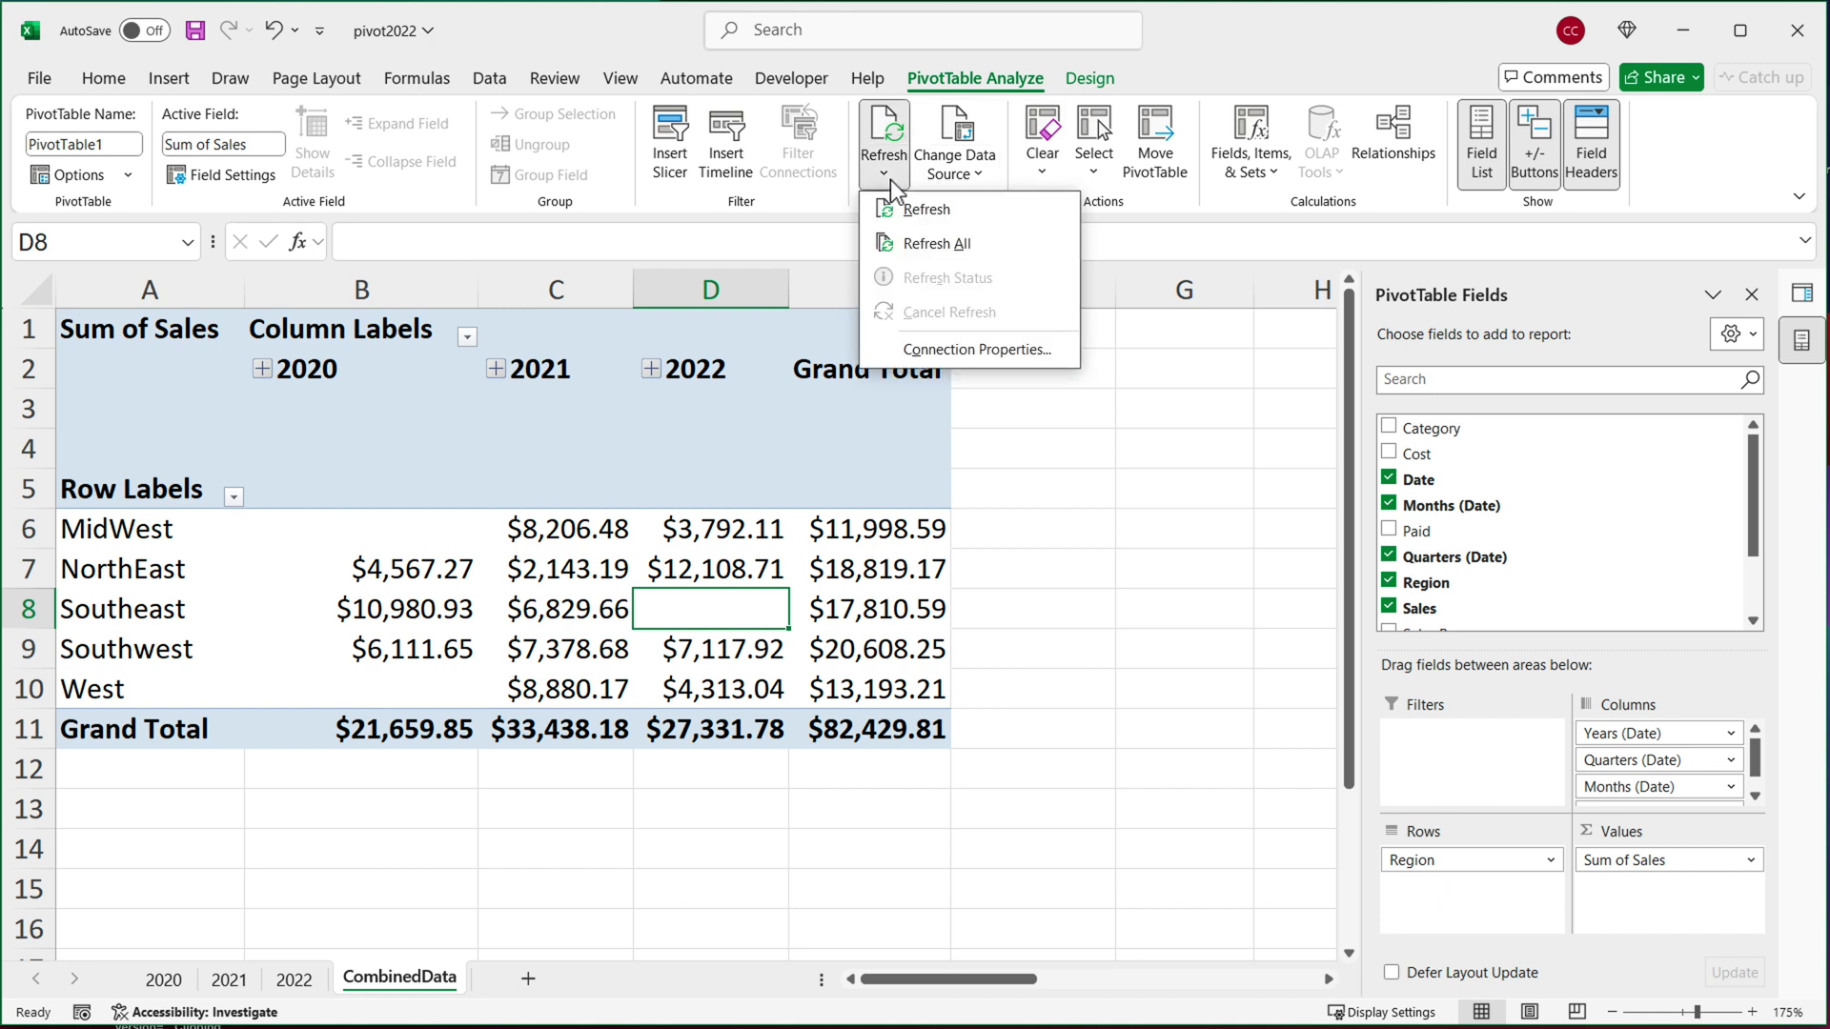
pyautogui.click(959, 246)
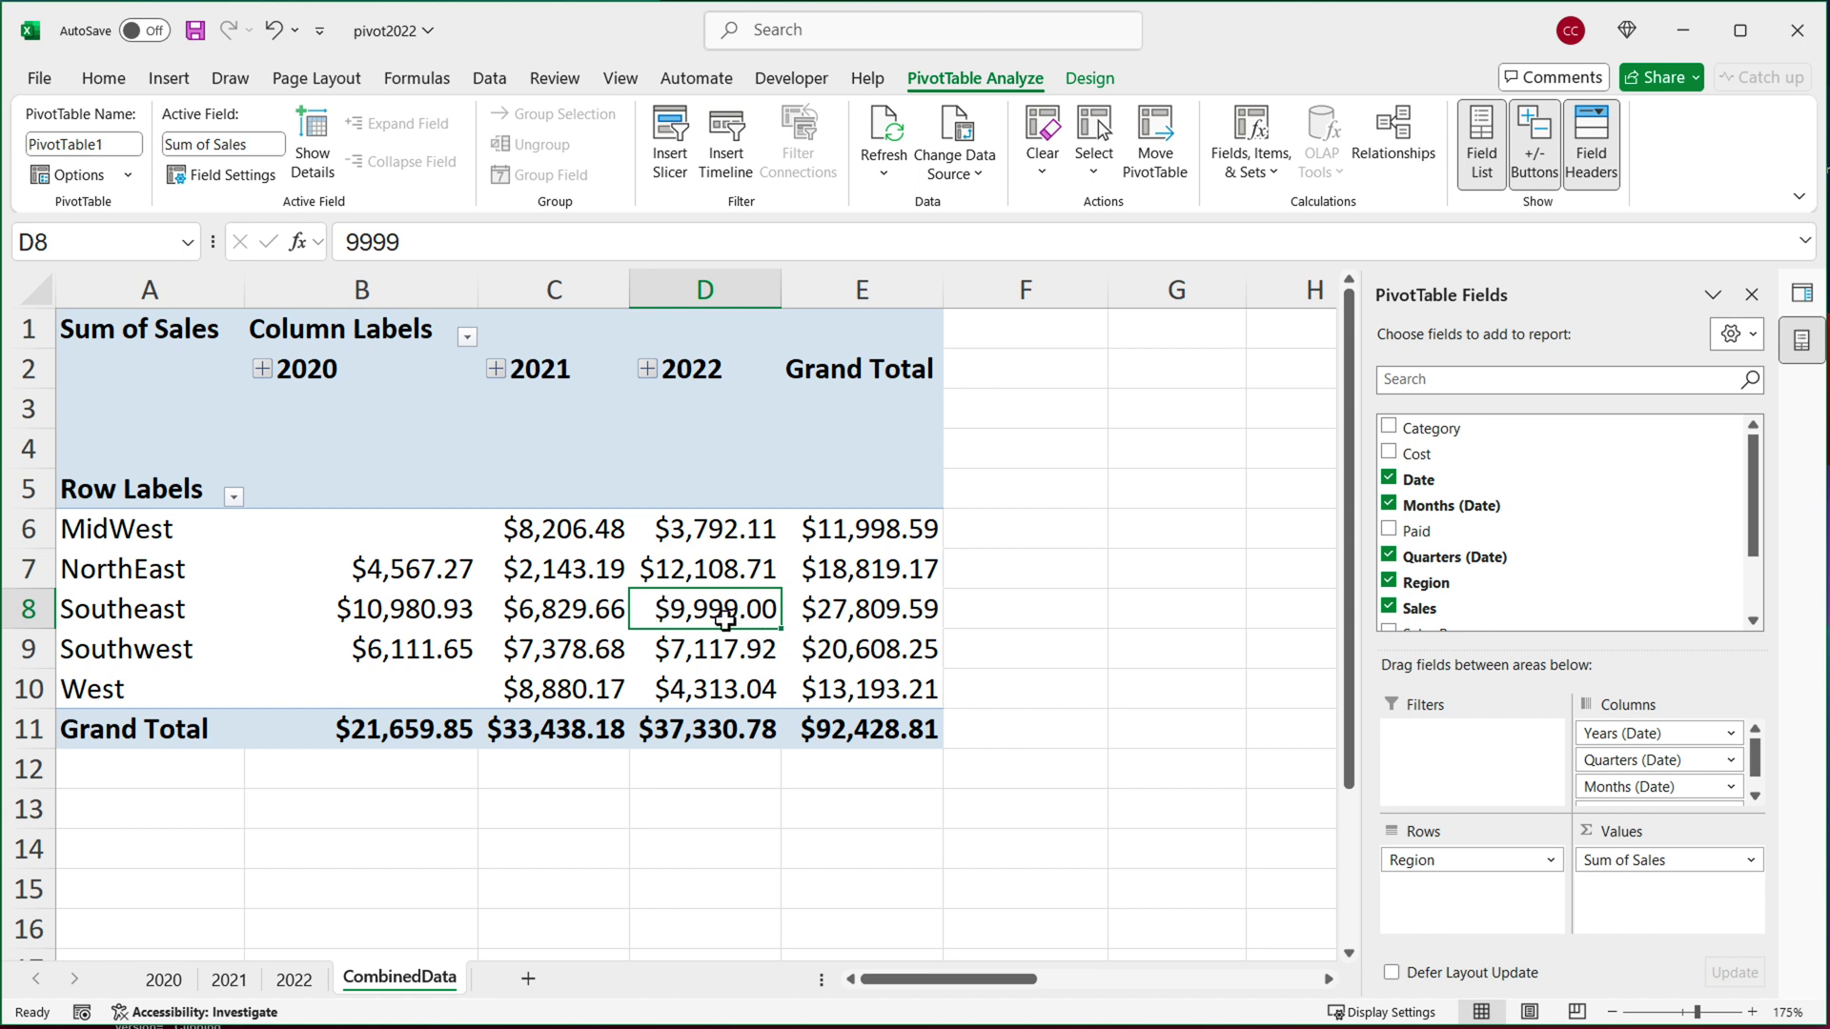
# - Close the PivotTable Fields pane and select the NorthEast grand total cell
pyautogui.click(705, 686)
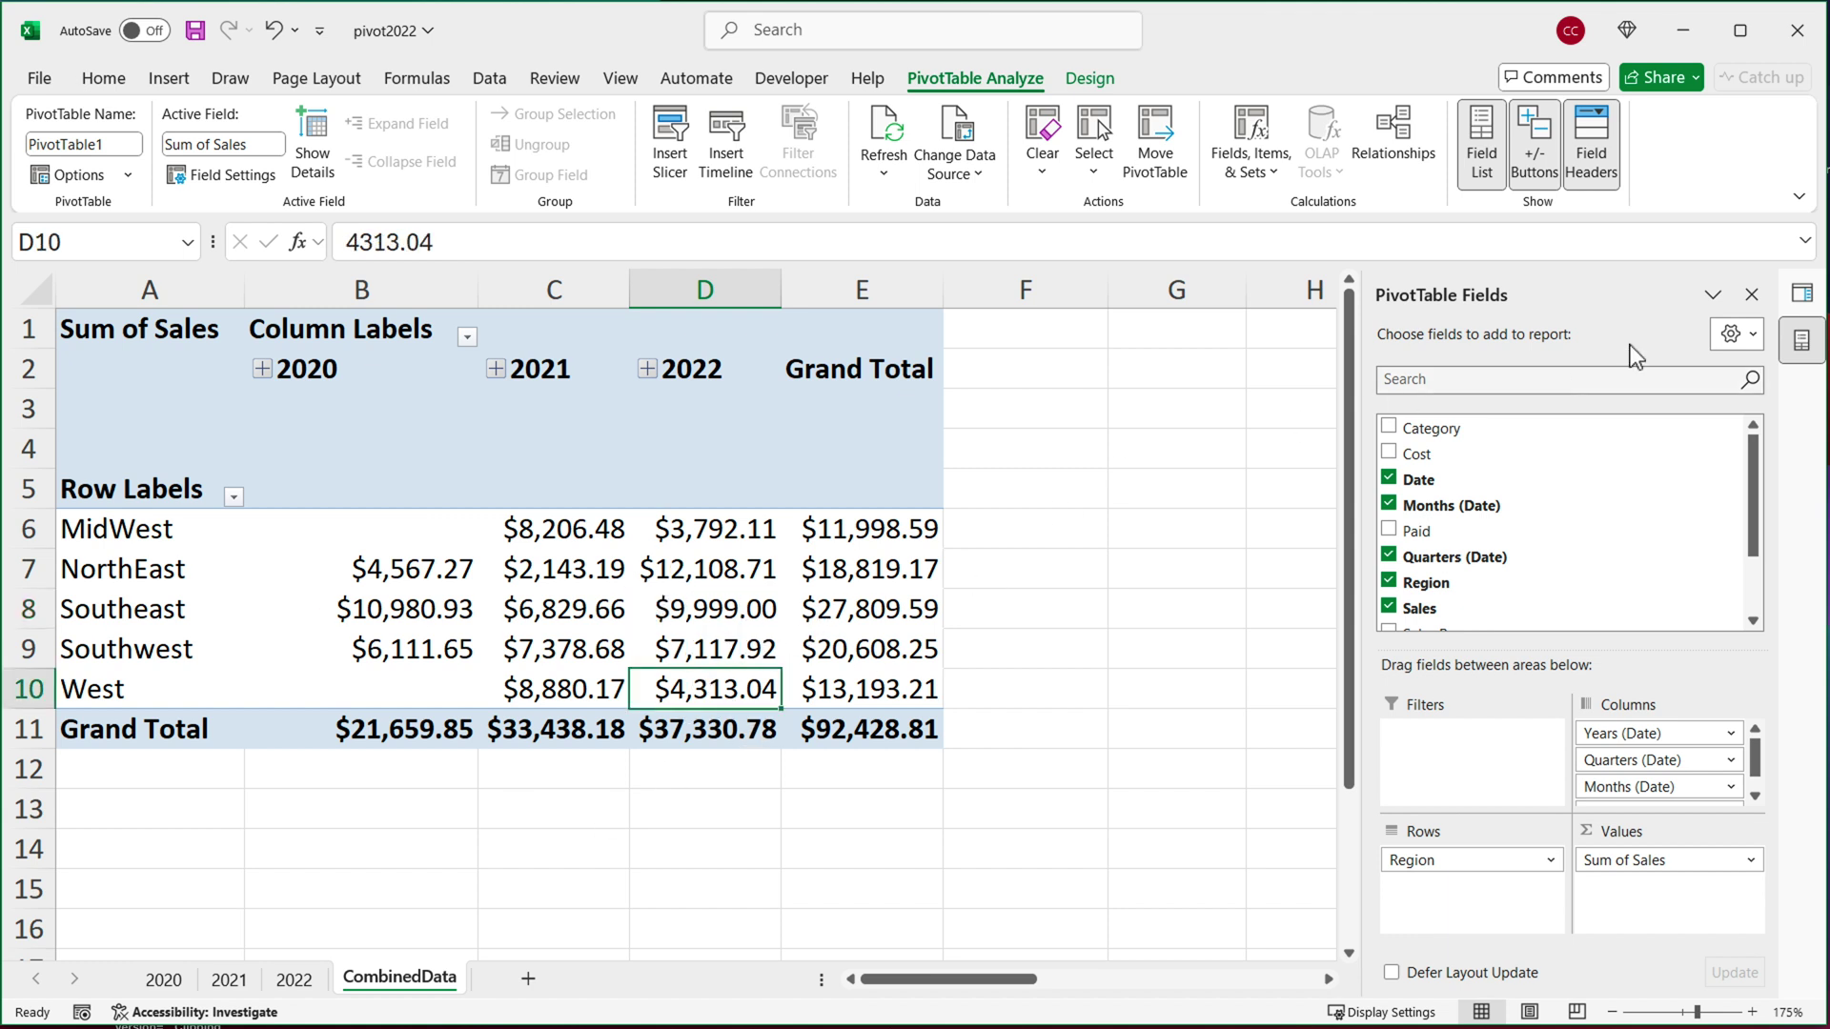
pyautogui.click(1751, 298)
pyautogui.click(889, 562)
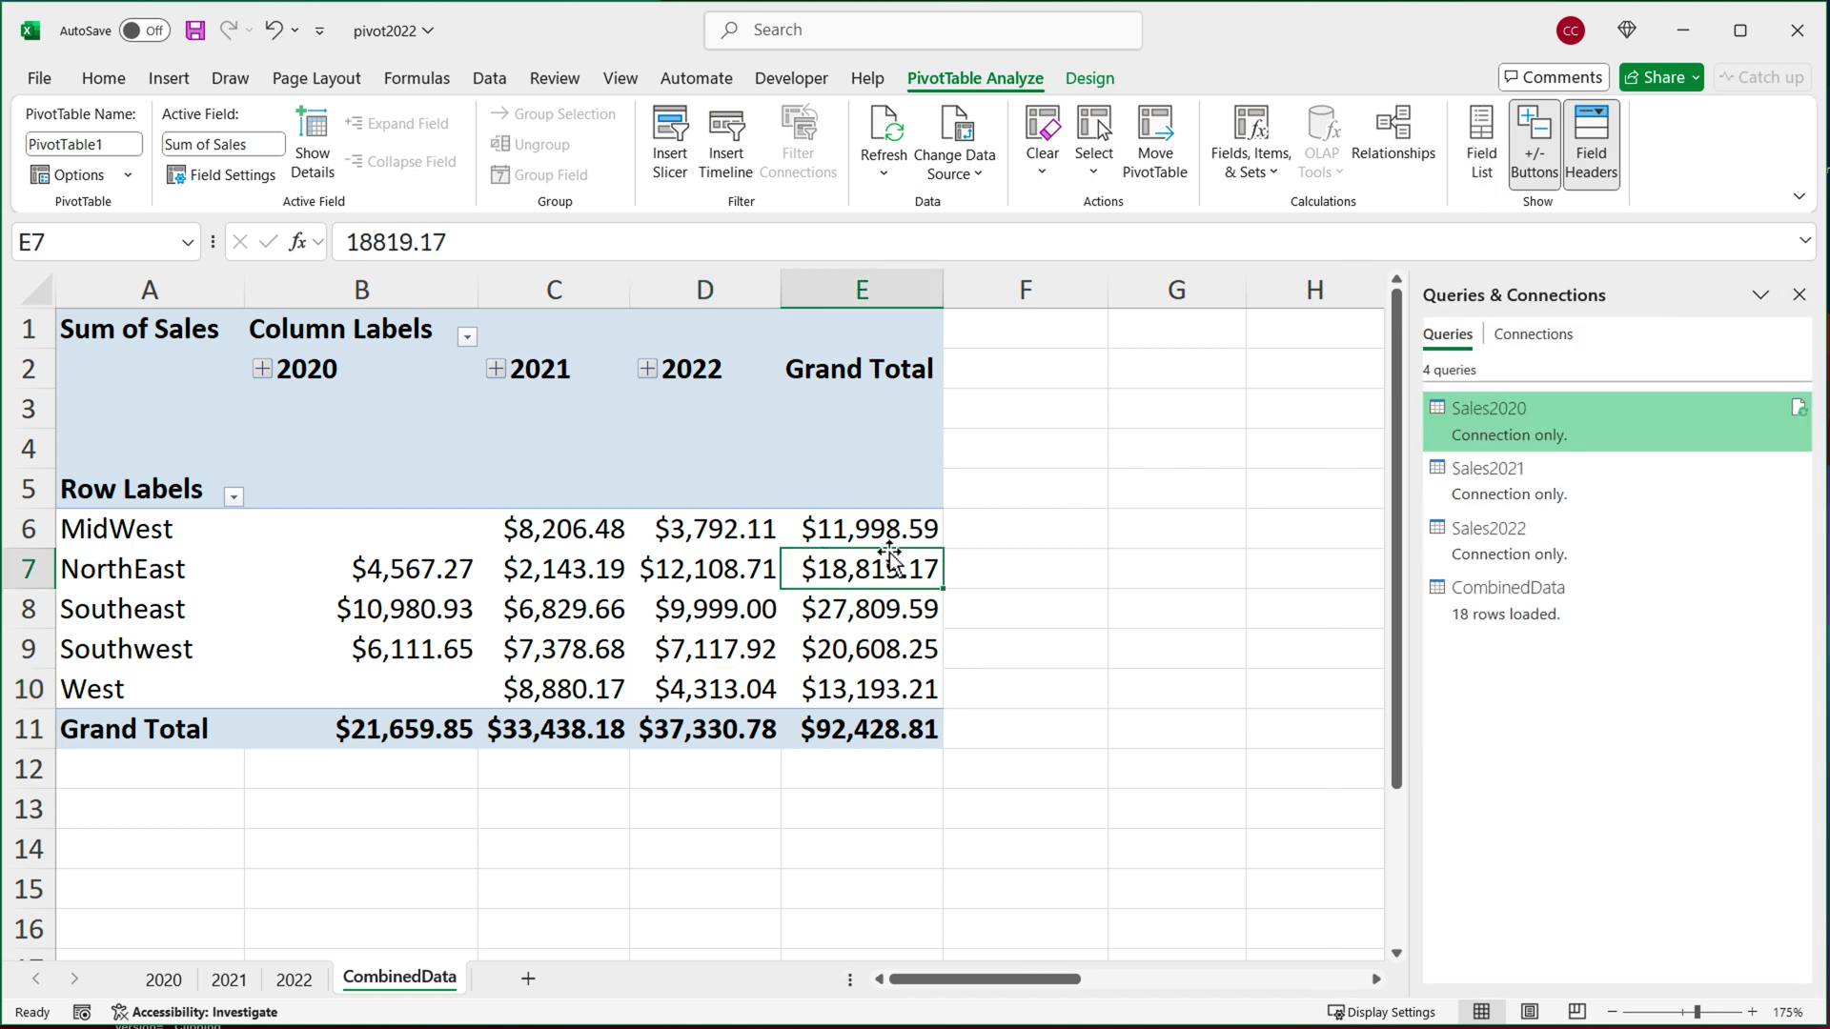